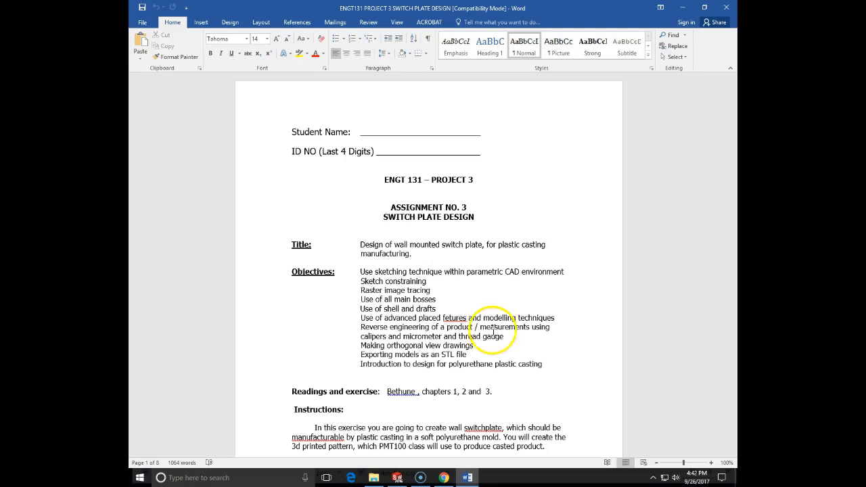
Step: Read through the switch plate assignment from the objectives to the hand-drawn, dimensioned plate sketch on the last page
{"action": "scroll", "coordinate": [482, 326], "scroll_direction": "down", "scroll_amount": 3}
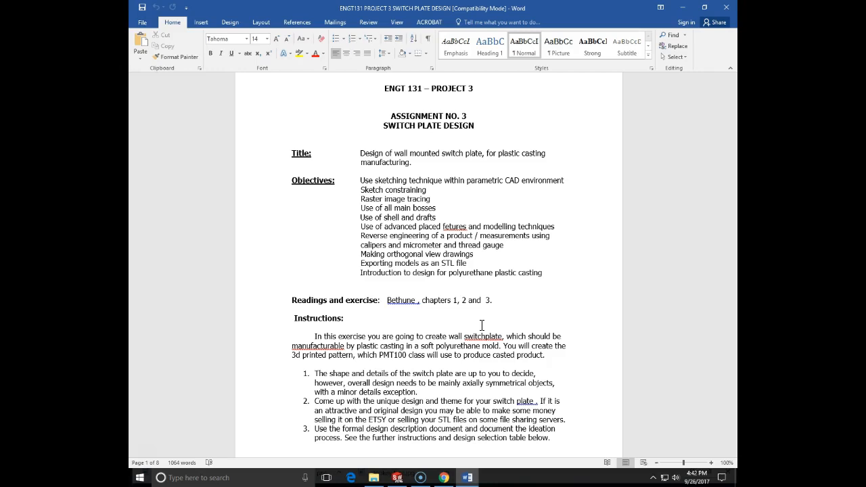
{"action": "scroll", "coordinate": [482, 325], "scroll_direction": "down", "scroll_amount": 10}
{"action": "scroll", "coordinate": [484, 330], "scroll_direction": "down", "scroll_amount": 20}
{"action": "scroll", "coordinate": [485, 330], "scroll_direction": "down", "scroll_amount": 20}
{"action": "scroll", "coordinate": [484, 330], "scroll_direction": "down", "scroll_amount": 20}
{"action": "scroll", "coordinate": [485, 331], "scroll_direction": "down", "scroll_amount": 20}
{"action": "scroll", "coordinate": [486, 327], "scroll_direction": "down", "scroll_amount": 7}
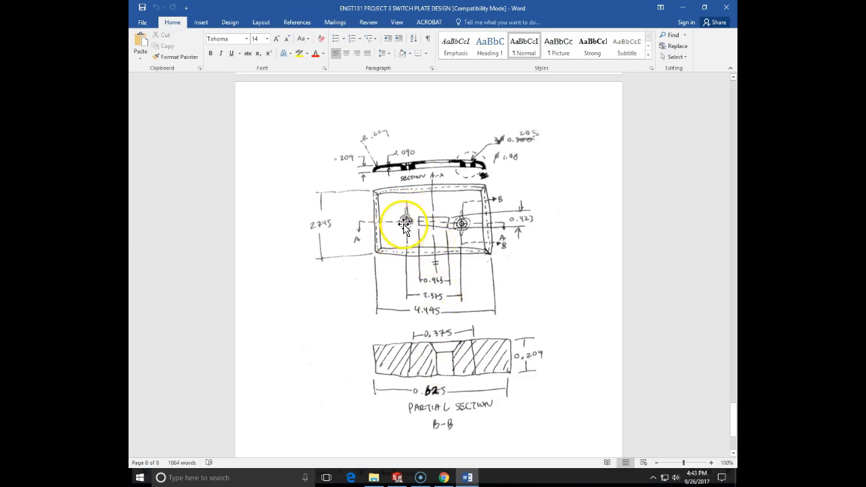
{"action": "scroll", "coordinate": [491, 253], "scroll_direction": "up", "scroll_amount": 1}
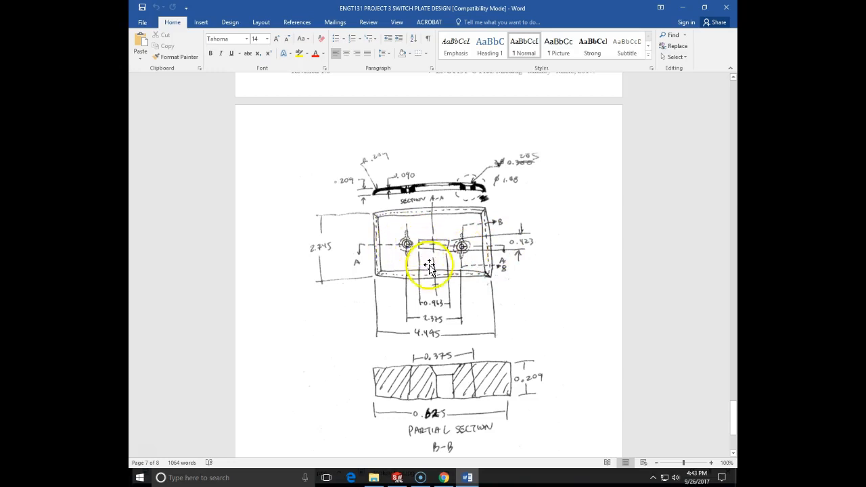
{"action": "scroll", "coordinate": [413, 244], "scroll_direction": "up", "scroll_amount": 2}
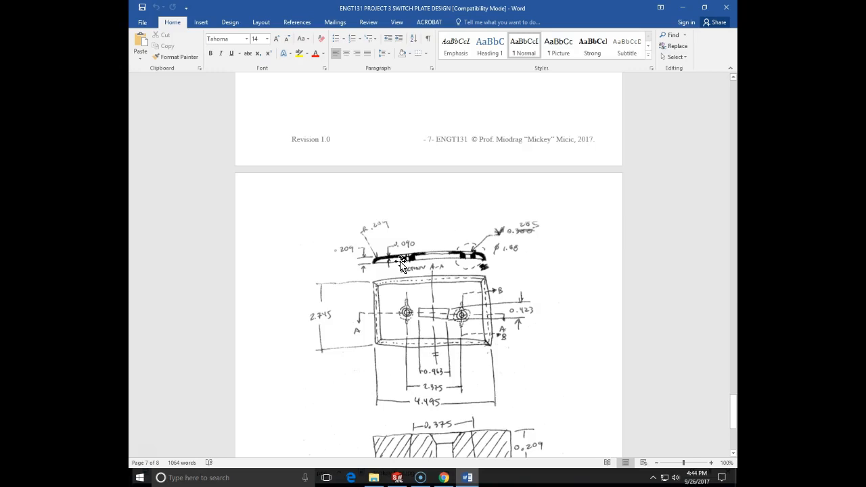
Step: Review the Switch Plate Decision Matrix and Design Process Solution pages, ending back at the dimensioned plate sketch
{"action": "scroll", "coordinate": [433, 227], "scroll_direction": "up", "scroll_amount": 5}
{"action": "scroll", "coordinate": [427, 221], "scroll_direction": "up", "scroll_amount": 10}
{"action": "scroll", "coordinate": [428, 223], "scroll_direction": "up", "scroll_amount": 14}
{"action": "scroll", "coordinate": [427, 221], "scroll_direction": "up", "scroll_amount": 10}
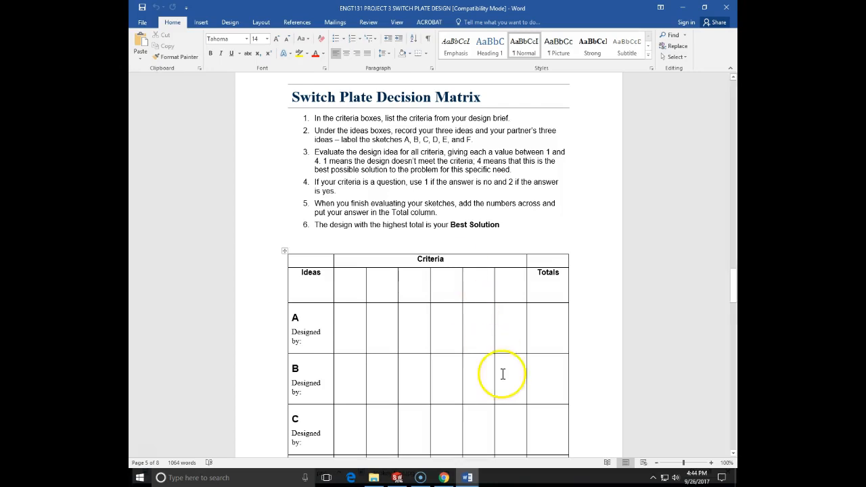
{"action": "scroll", "coordinate": [472, 419], "scroll_direction": "down", "scroll_amount": 7}
{"action": "scroll", "coordinate": [455, 435], "scroll_direction": "down", "scroll_amount": 20}
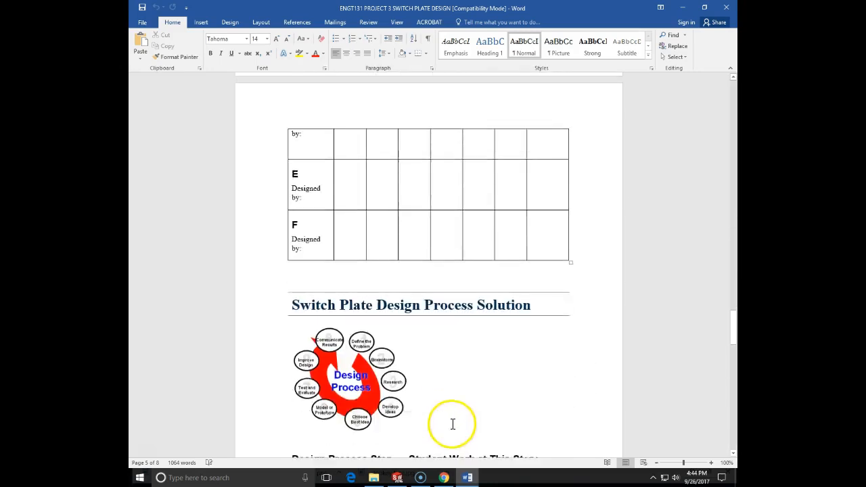
{"action": "scroll", "coordinate": [450, 420], "scroll_direction": "down", "scroll_amount": 9}
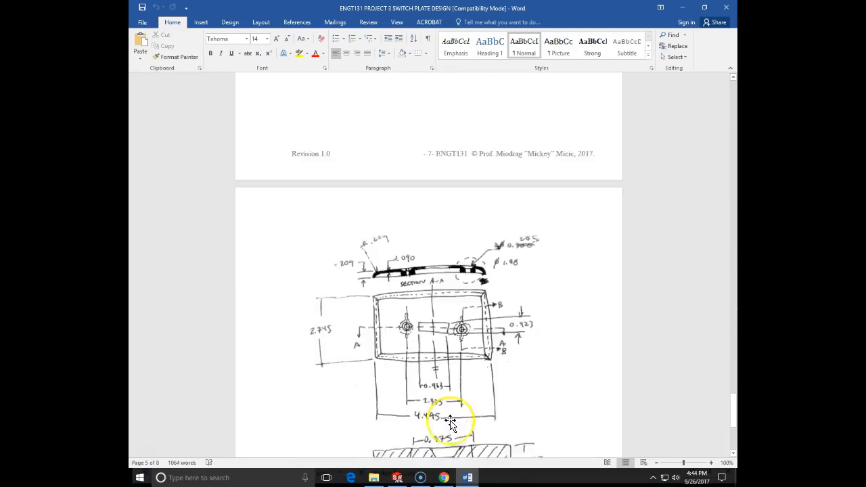
Step: Switch to Chrome and save the dinosaur footprint vector image as a JPEG in the ENGT131-FA-17 folder
{"action": "left_click", "coordinate": [444, 478]}
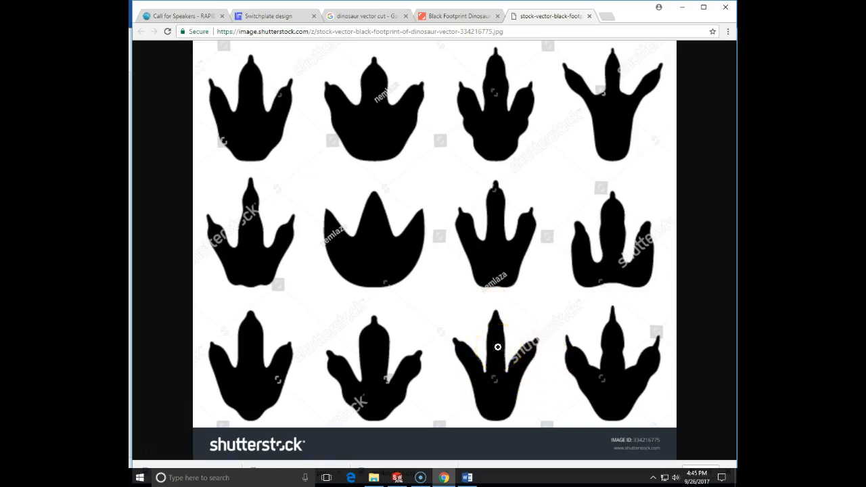
{"action": "right_click", "coordinate": [431, 297]}
{"action": "left_click", "coordinate": [450, 317]}
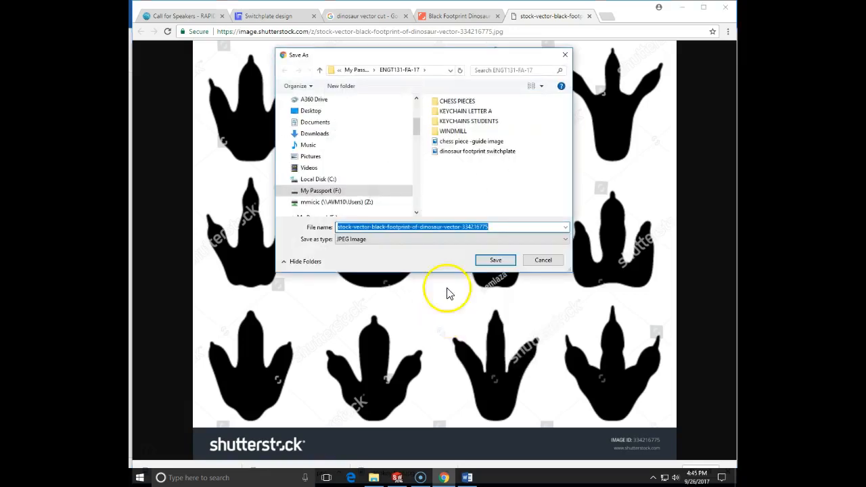
{"action": "left_click", "coordinate": [493, 260]}
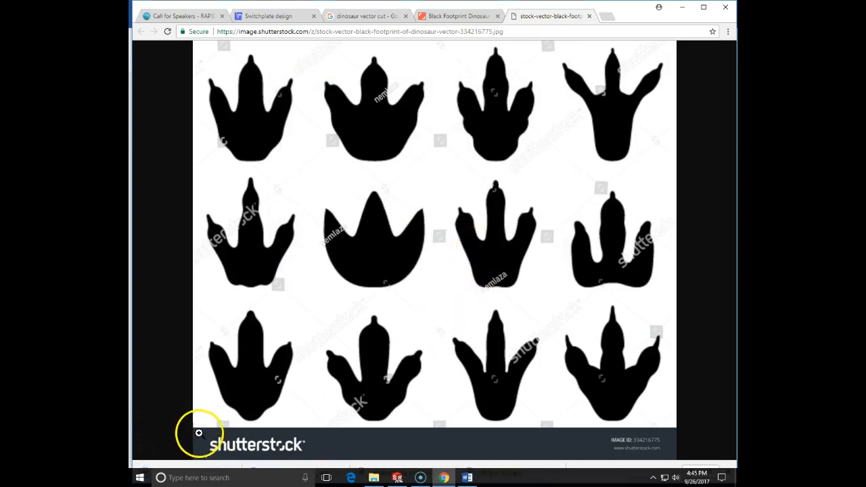
Step: Switch to SOLIDWORKS, close the open simulation part and create a new part document
{"action": "left_click", "coordinate": [396, 476]}
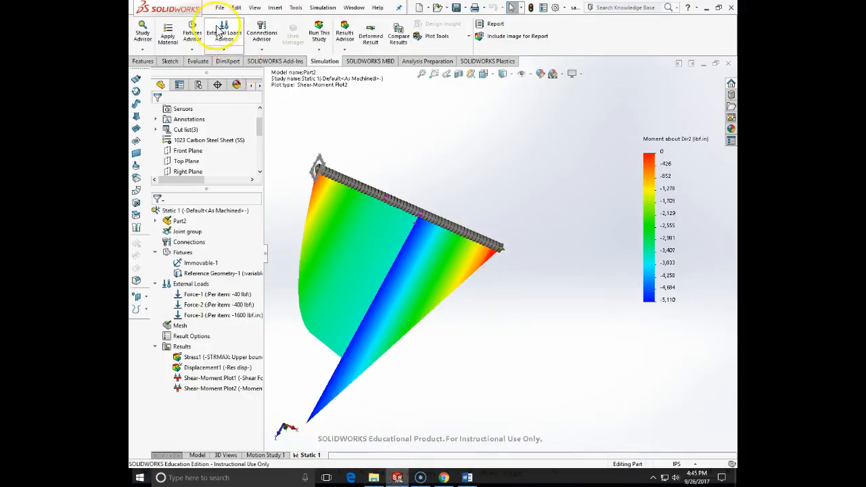
{"action": "left_click", "coordinate": [220, 8]}
{"action": "left_click", "coordinate": [246, 58]}
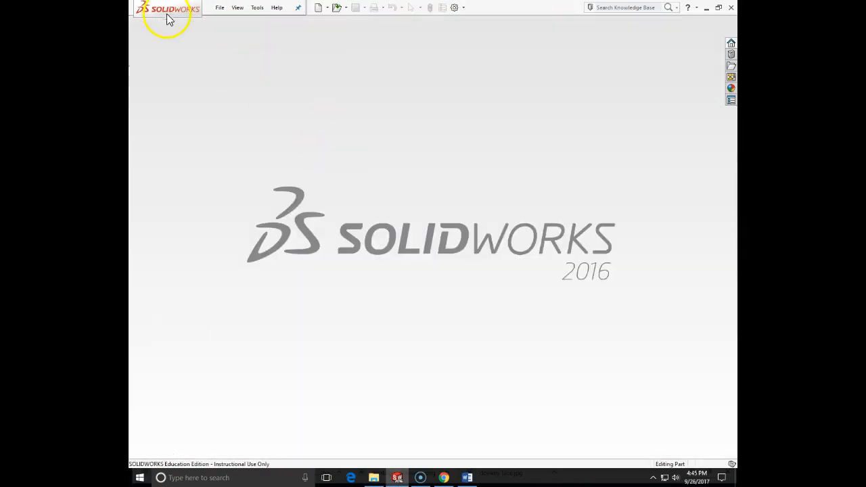
{"action": "left_click", "coordinate": [220, 7]}
{"action": "left_click", "coordinate": [231, 23]}
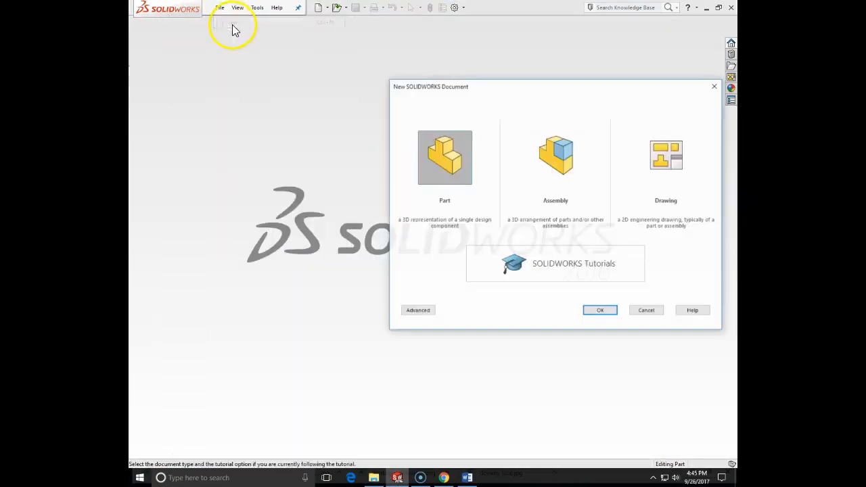
{"action": "left_click", "coordinate": [440, 165]}
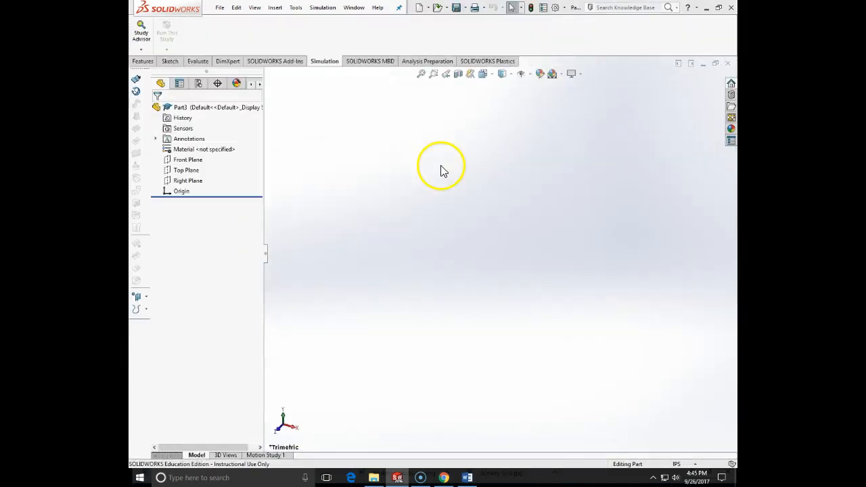
Step: Assign the plastic ABS from the SOLIDWORKS Materials library to the part
{"action": "right_click", "coordinate": [195, 150]}
{"action": "left_click", "coordinate": [219, 157]}
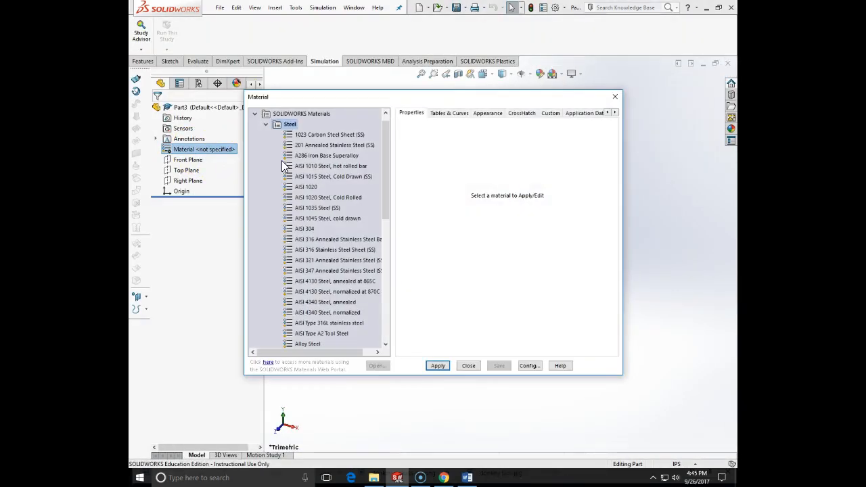
{"action": "left_click_drag", "start_coordinate": [389, 174], "coordinate": [391, 296]}
{"action": "left_click", "coordinate": [265, 239]}
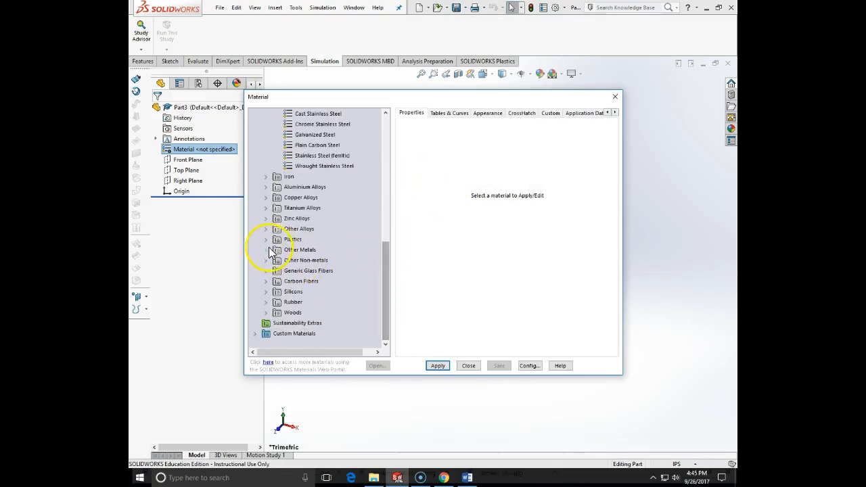
{"action": "left_click", "coordinate": [299, 125]}
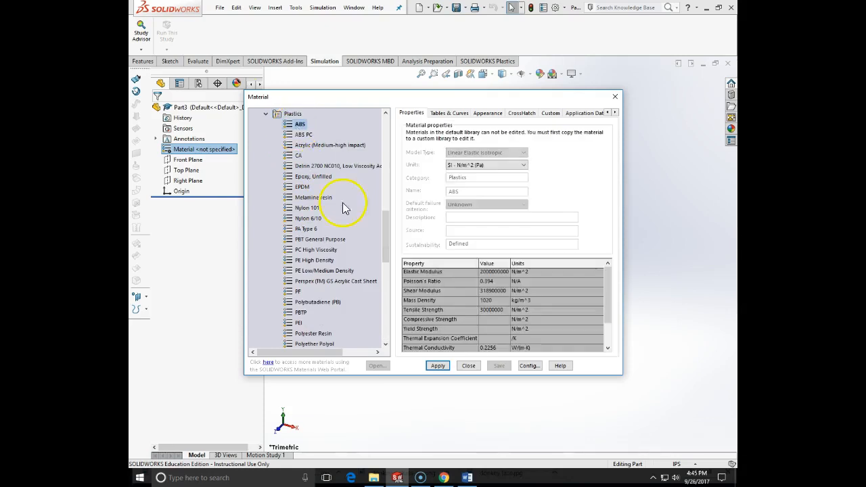
{"action": "left_click", "coordinate": [438, 365]}
{"action": "left_click", "coordinate": [466, 366]}
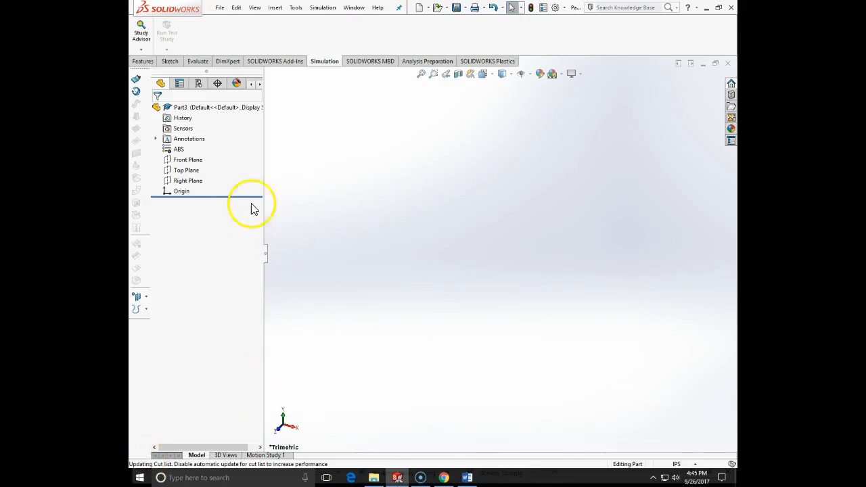
Step: Start a new sketch on the Front Plane
{"action": "left_click", "coordinate": [275, 7]}
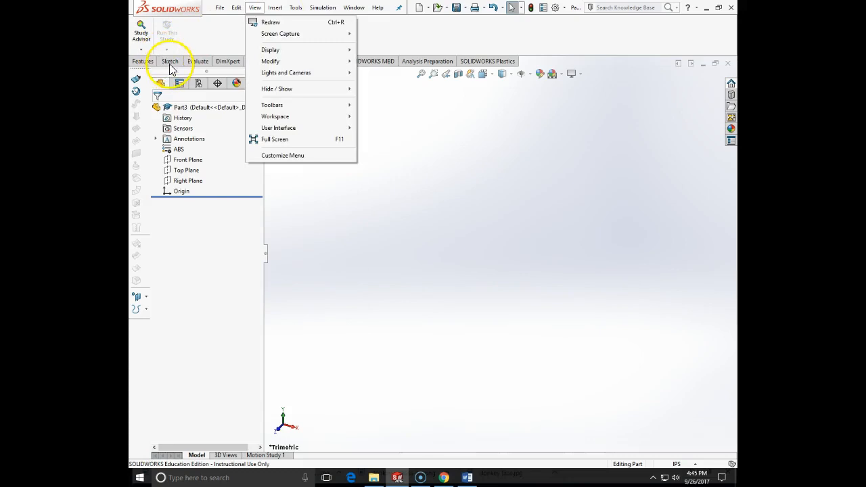
{"action": "left_click", "coordinate": [170, 61]}
{"action": "left_click", "coordinate": [149, 38]}
{"action": "left_click", "coordinate": [362, 140]}
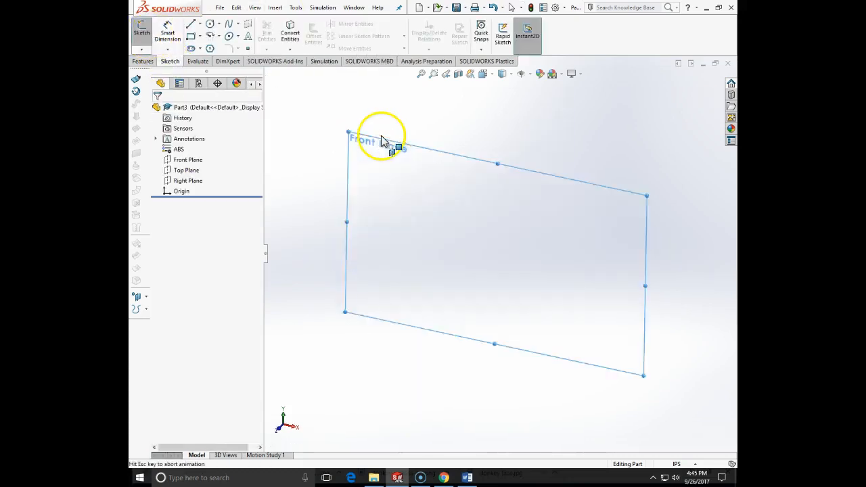
Step: Insert the image file "dinosaur footprint switchplate" as a sketch picture at the origin, keeping its default size
{"action": "left_click", "coordinate": [293, 9]}
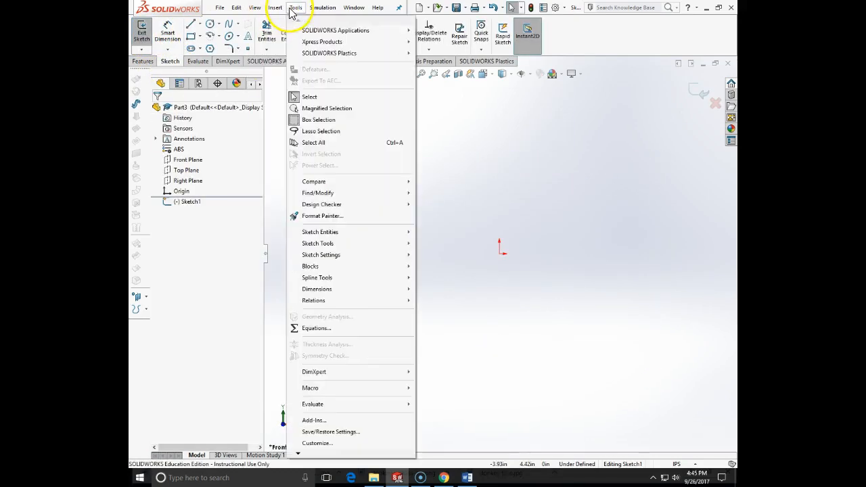
{"action": "mouse_move", "coordinate": [351, 249]}
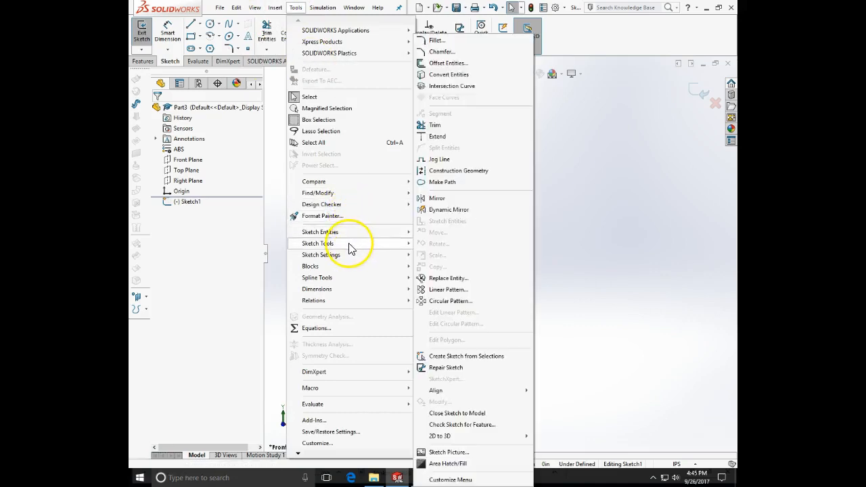
{"action": "left_click", "coordinate": [448, 452]}
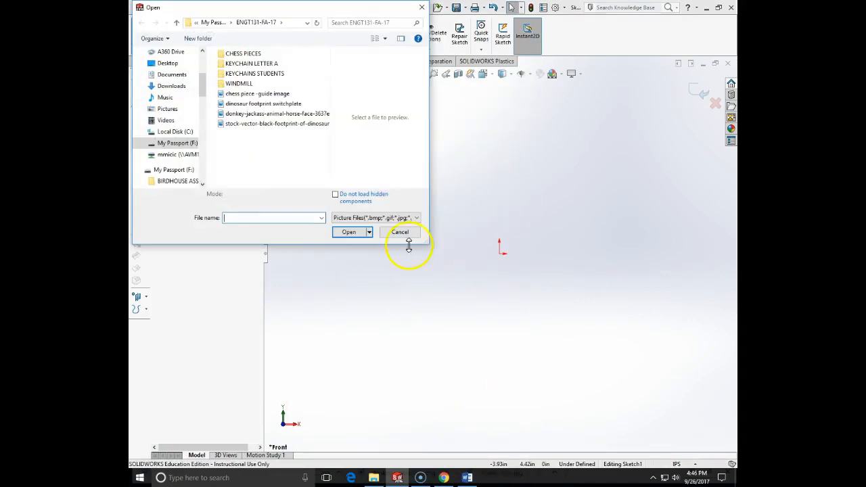
{"action": "left_click", "coordinate": [281, 105]}
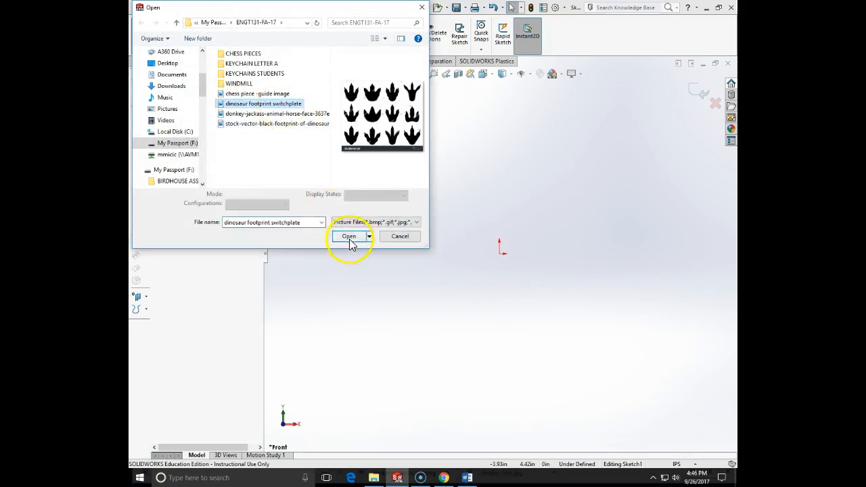
{"action": "left_click", "coordinate": [349, 237]}
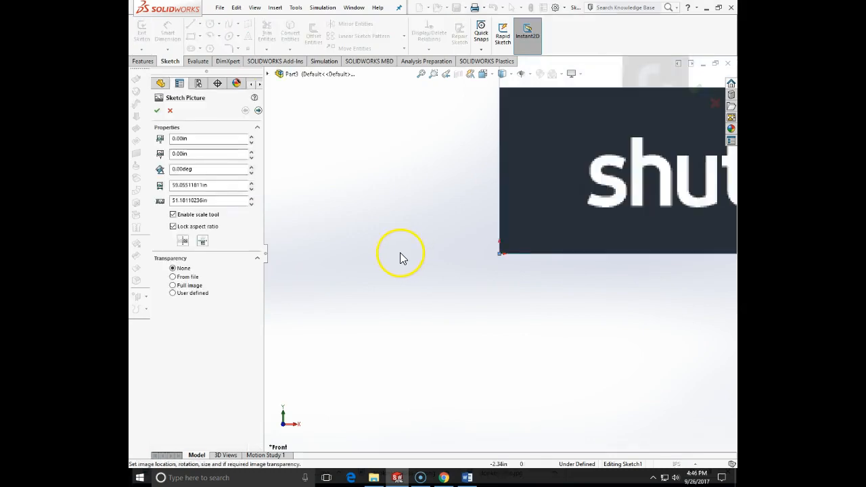
{"action": "scroll", "coordinate": [539, 265], "scroll_direction": "up", "scroll_amount": 12}
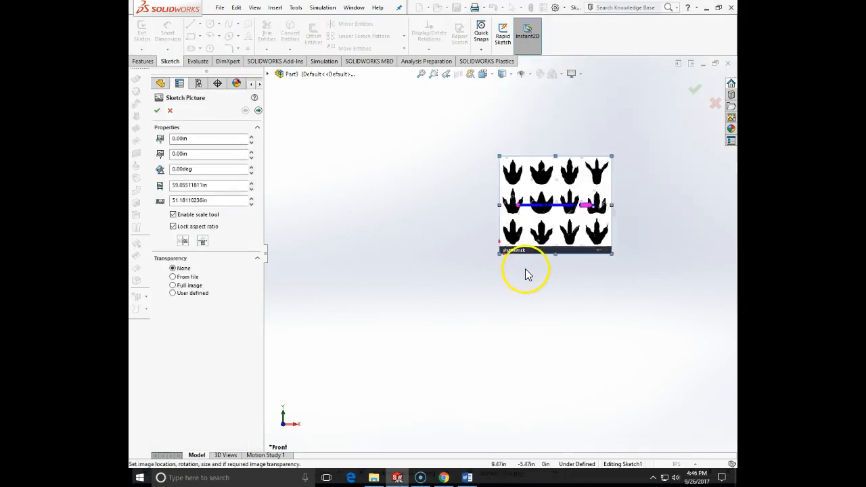
{"action": "left_click", "coordinate": [157, 111]}
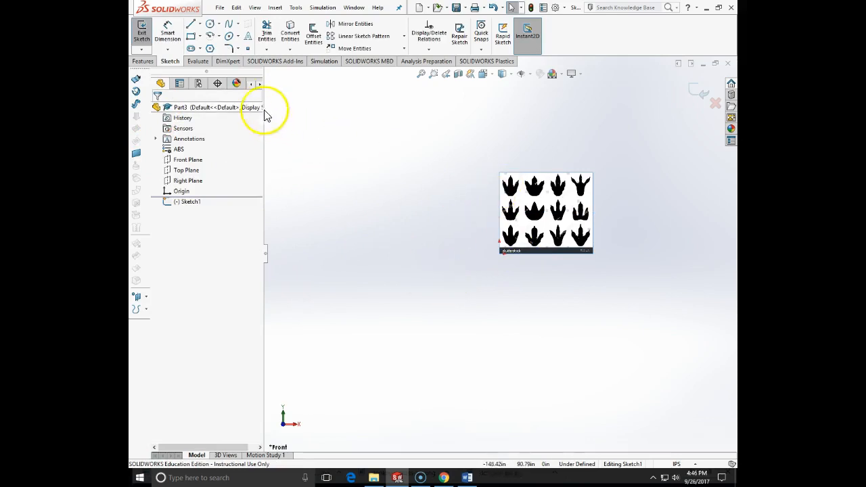
Step: Sketch a corner rectangle about 20 in wide and 36.5 in high from the origin over the footprint picture
{"action": "left_click", "coordinate": [191, 37]}
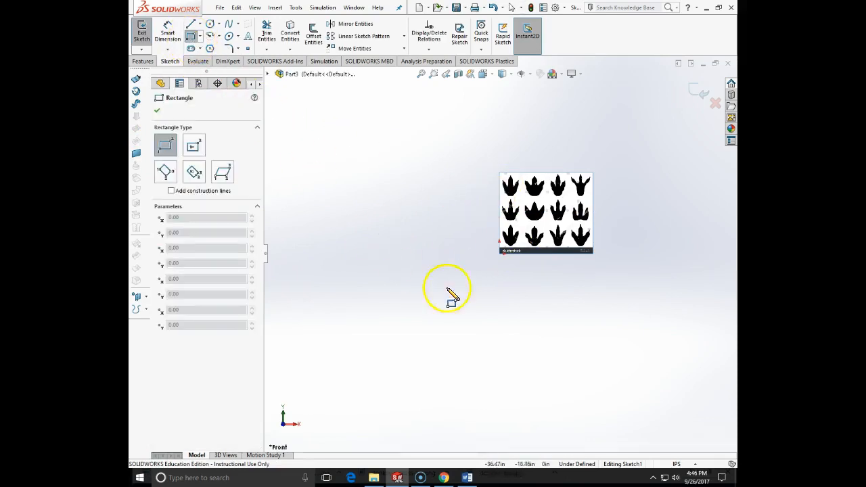
{"action": "left_click", "coordinate": [500, 253]}
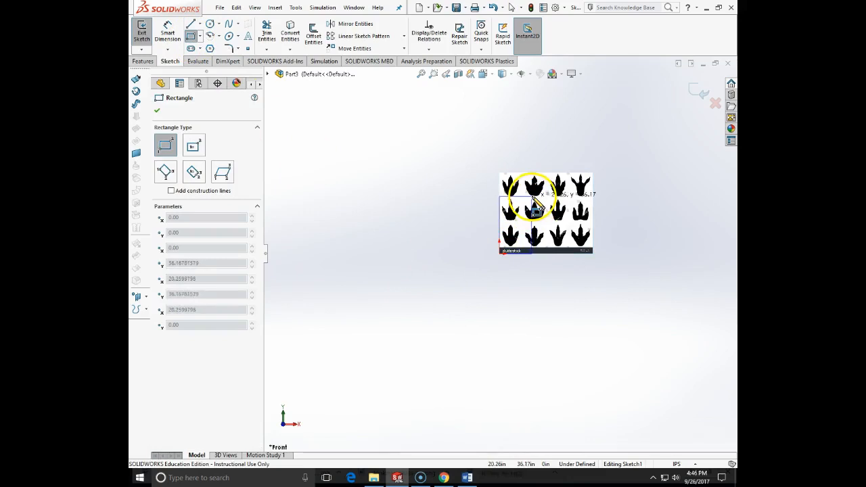
{"action": "left_click", "coordinate": [531, 197]}
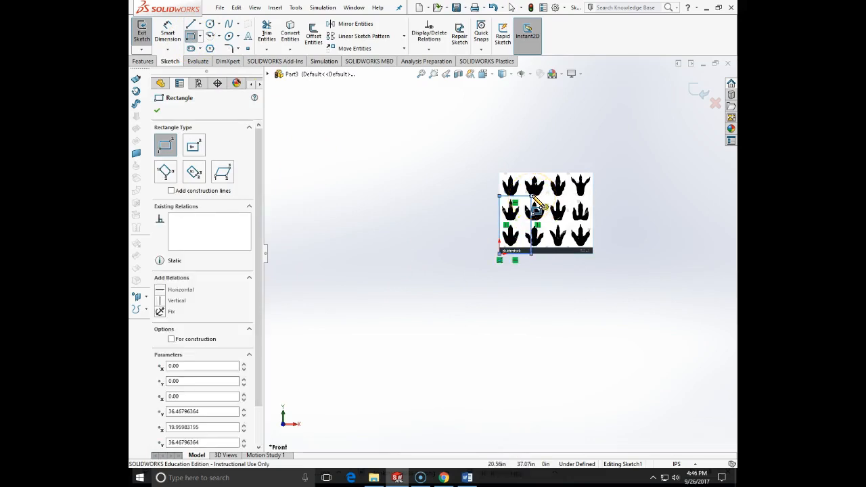
{"action": "key", "text": "Escape"}
Step: Convert all four lines of the rectangle to construction geometry
{"action": "left_click_drag", "start_coordinate": [479, 183], "coordinate": [563, 282]}
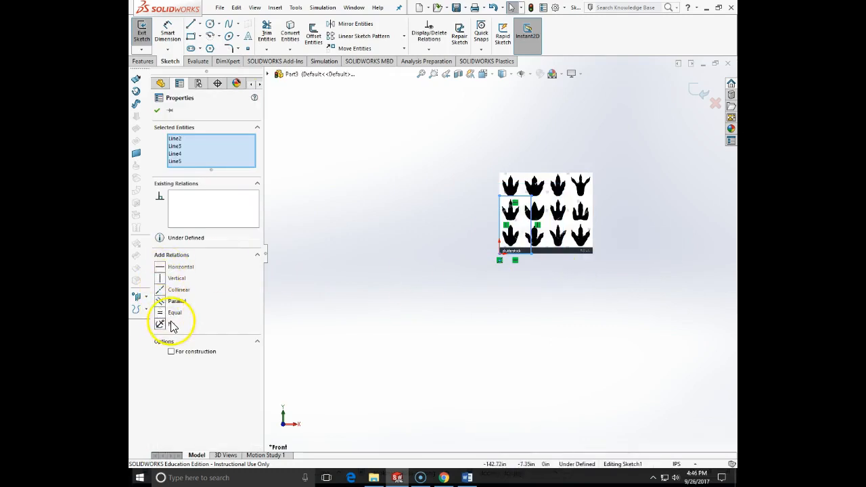
{"action": "left_click", "coordinate": [171, 351]}
{"action": "left_click", "coordinate": [437, 351]}
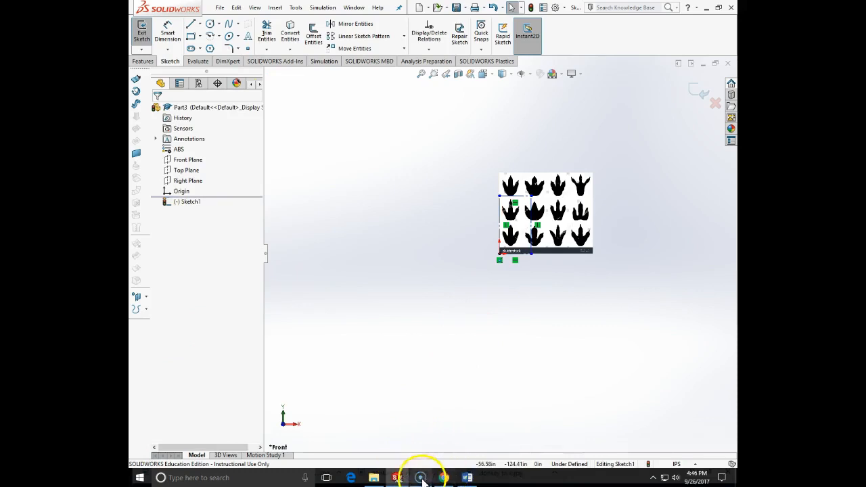
Step: Check the plate's overall dimensions on the hand-drawn sketch in the Word assignment and return to the SOLIDWORKS sketch
{"action": "left_click", "coordinate": [444, 478]}
{"action": "left_click", "coordinate": [444, 478]}
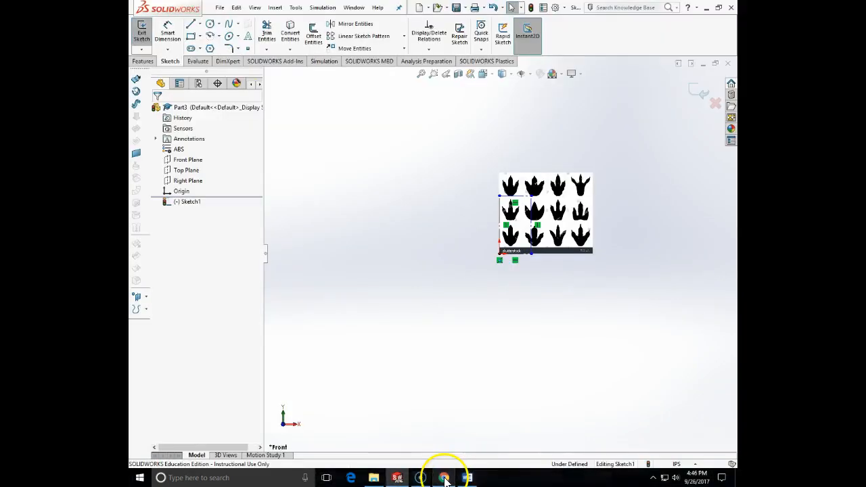
{"action": "left_click", "coordinate": [466, 478]}
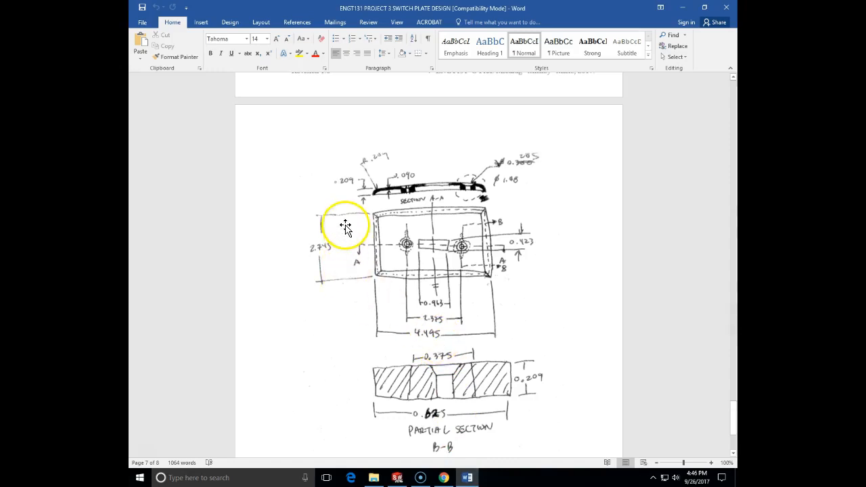
{"action": "left_click", "coordinate": [397, 478]}
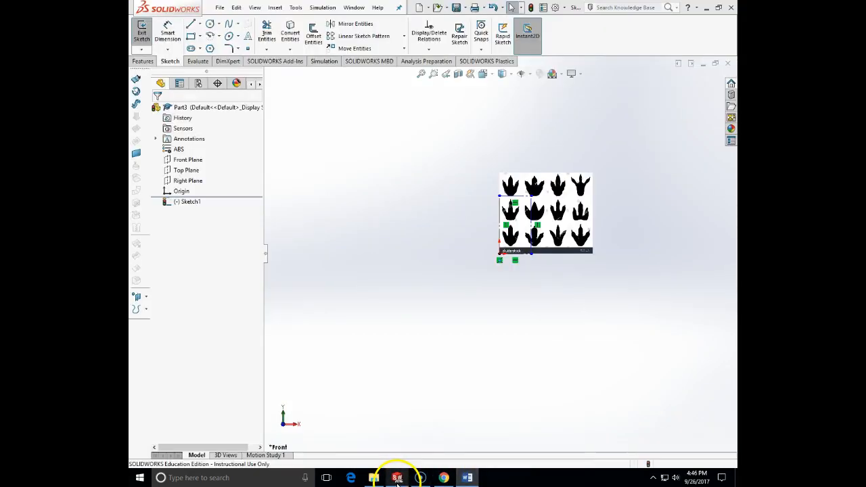
Step: Dimension the construction rectangle's height between its upper and lower edges and set it to 4.495 in
{"action": "left_click", "coordinate": [167, 32]}
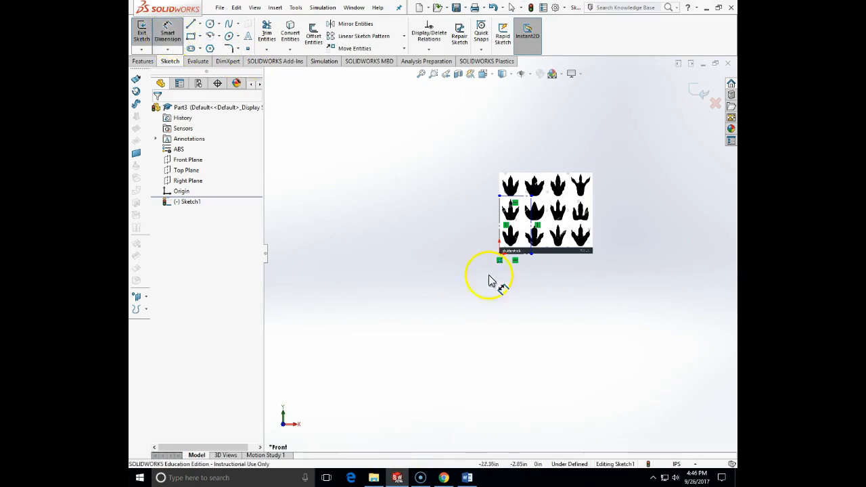
{"action": "left_click", "coordinate": [502, 198]}
{"action": "left_click", "coordinate": [514, 250]}
{"action": "left_click", "coordinate": [472, 240]}
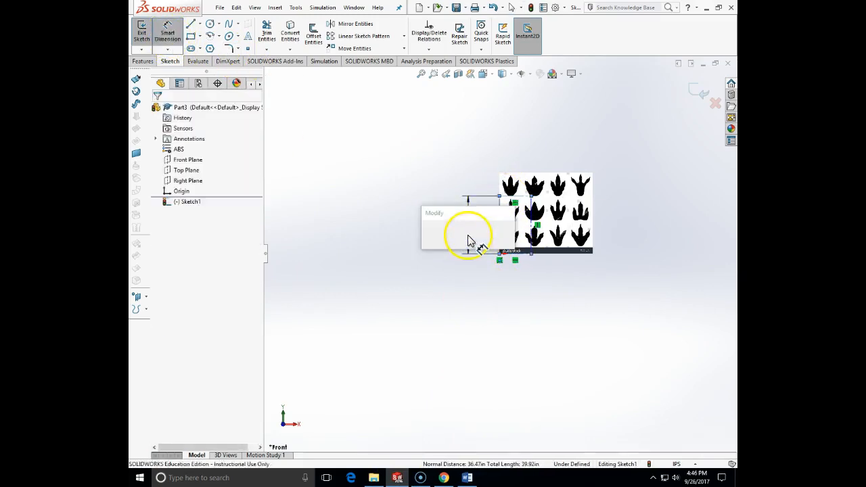
{"action": "type", "text": "4.45"}
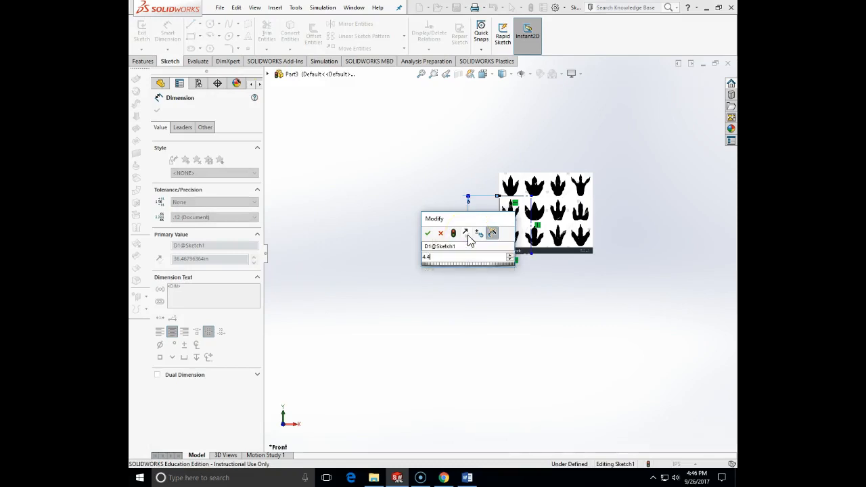
{"action": "key", "text": "Return"}
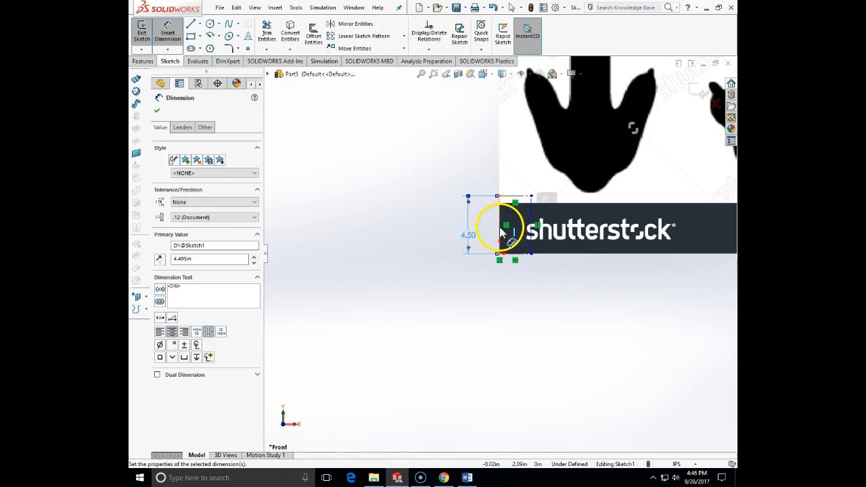
Step: Dimension the construction rectangle's width and set it to 2.745 in
{"action": "left_click", "coordinate": [531, 230]}
{"action": "left_click", "coordinate": [521, 284]}
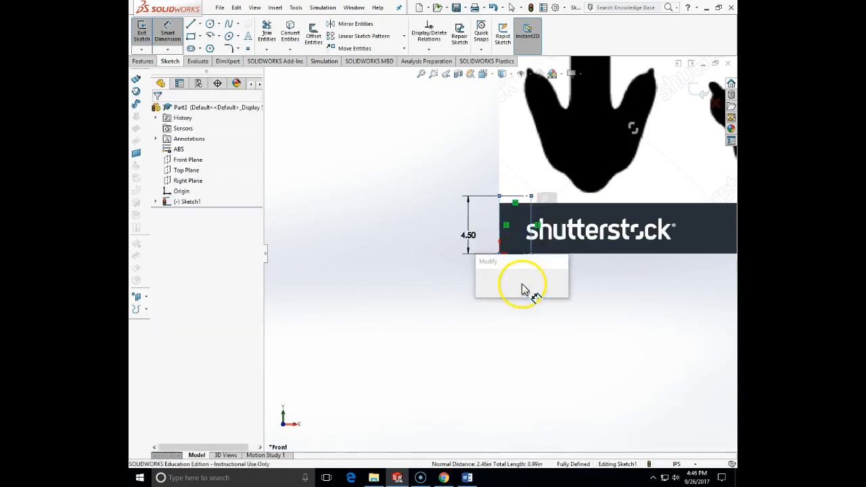
{"action": "type", "text": "2.74"}
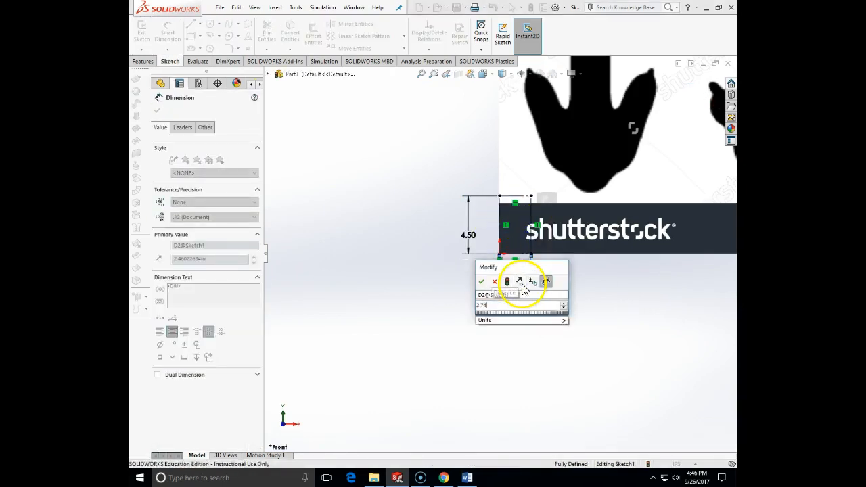
{"action": "key", "text": "Return"}
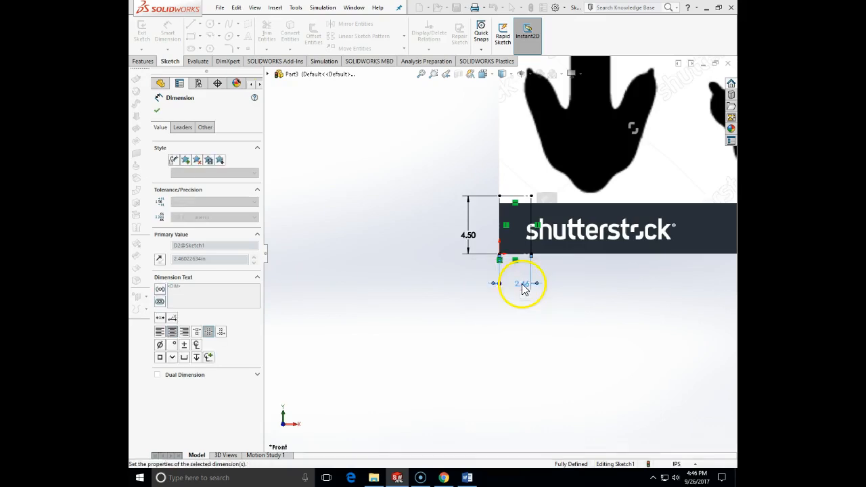
{"action": "key", "text": "Escape"}
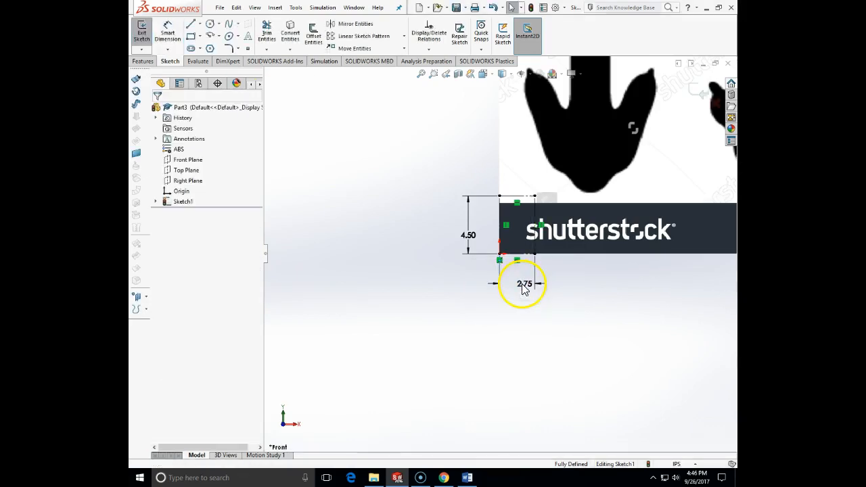
Step: Reopen the sketch picture for editing and shrink it to about 27 in wide and 23.4 in high near the origin
{"action": "left_click", "coordinate": [155, 202]}
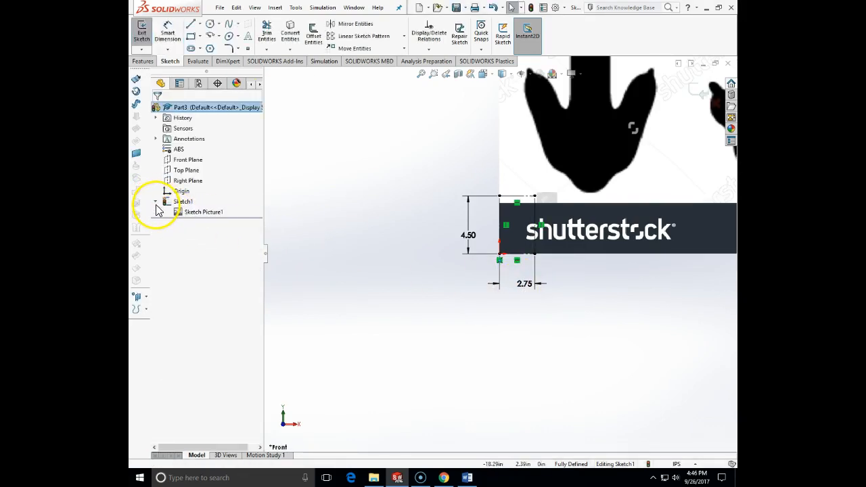
{"action": "right_click", "coordinate": [181, 214]}
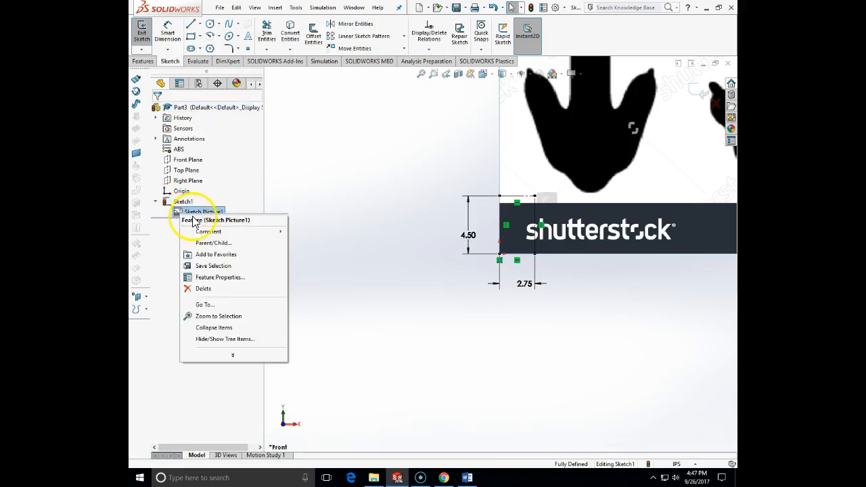
{"action": "left_click", "coordinate": [180, 217]}
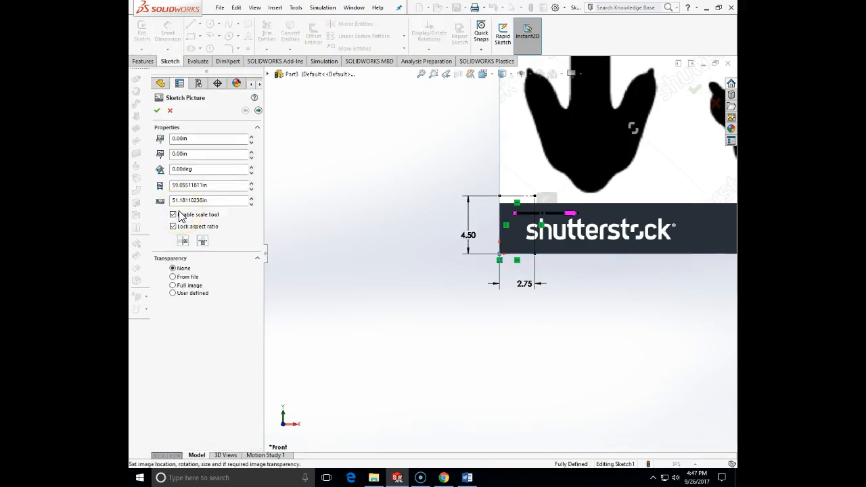
{"action": "scroll", "coordinate": [690, 310], "scroll_direction": "up", "scroll_amount": 8}
{"action": "scroll", "coordinate": [629, 187], "scroll_direction": "down", "scroll_amount": 2}
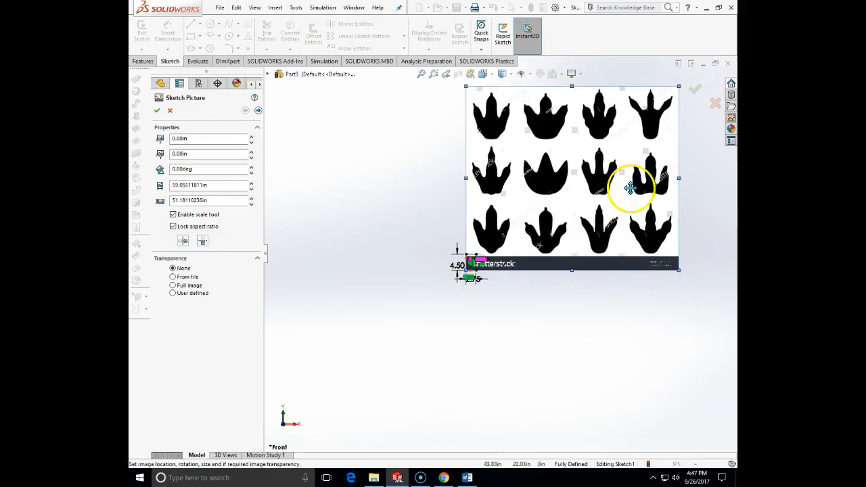
{"action": "scroll", "coordinate": [608, 256], "scroll_direction": "up", "scroll_amount": 2}
{"action": "mouse_move", "coordinate": [539, 197]}
{"action": "left_mouse_down"}
{"action": "mouse_move", "coordinate": [434, 248]}
{"action": "mouse_move", "coordinate": [431, 226]}
{"action": "mouse_move", "coordinate": [444, 258]}
{"action": "mouse_move", "coordinate": [499, 257]}
{"action": "mouse_move", "coordinate": [526, 223]}
{"action": "left_mouse_up"}
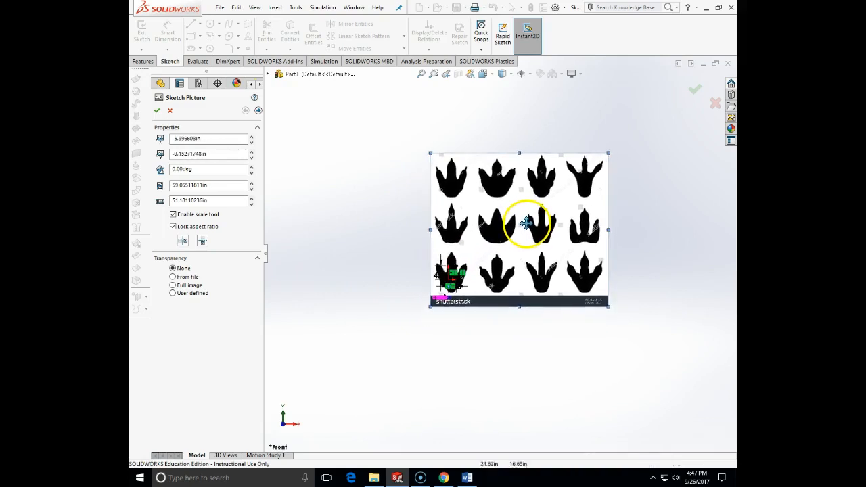
{"action": "scroll", "coordinate": [474, 264], "scroll_direction": "down", "scroll_amount": 5}
{"action": "scroll", "coordinate": [458, 274], "scroll_direction": "up", "scroll_amount": 3}
{"action": "scroll", "coordinate": [498, 253], "scroll_direction": "up", "scroll_amount": 3}
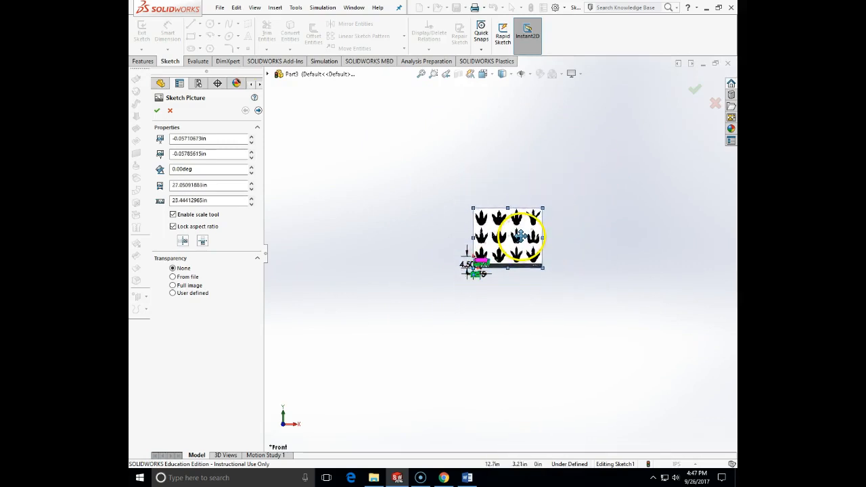
{"action": "scroll", "coordinate": [483, 268], "scroll_direction": "down", "scroll_amount": 8}
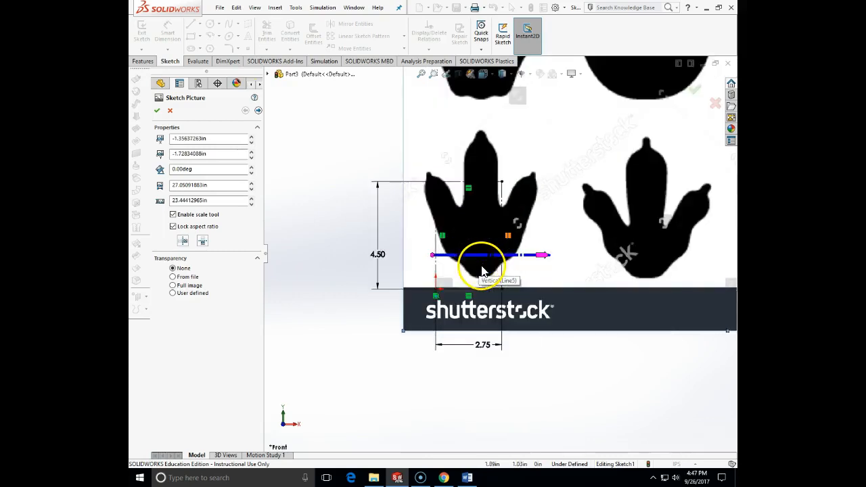
Step: Scale the picture down to about 19 in wide and 16.5 in high, moving its lower-left footprint over the construction rectangle
{"action": "mouse_move", "coordinate": [551, 225]}
{"action": "left_mouse_down"}
{"action": "mouse_move", "coordinate": [537, 248]}
{"action": "mouse_move", "coordinate": [511, 243]}
{"action": "mouse_move", "coordinate": [541, 252]}
{"action": "left_mouse_up"}
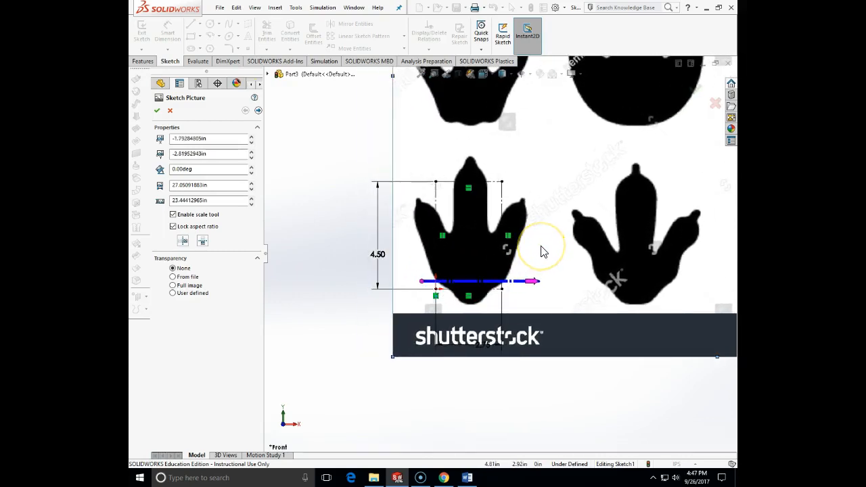
{"action": "scroll", "coordinate": [565, 234], "scroll_direction": "up", "scroll_amount": 8}
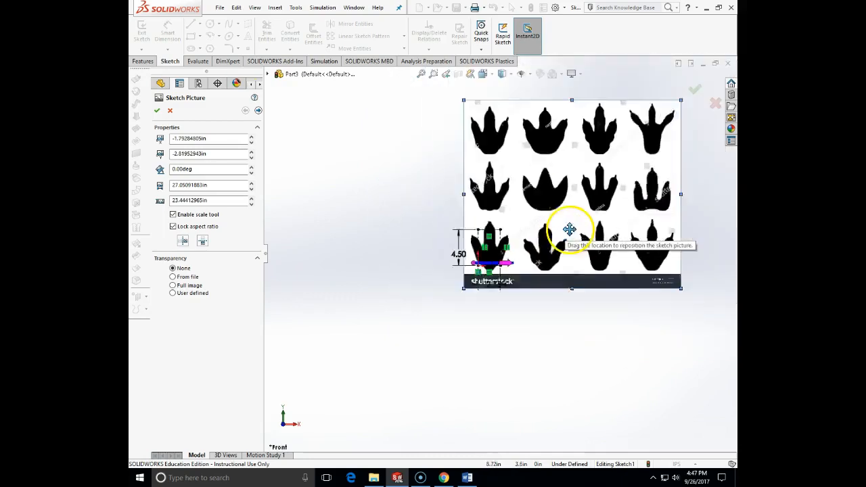
{"action": "left_click_drag", "start_coordinate": [624, 146], "coordinate": [609, 163]}
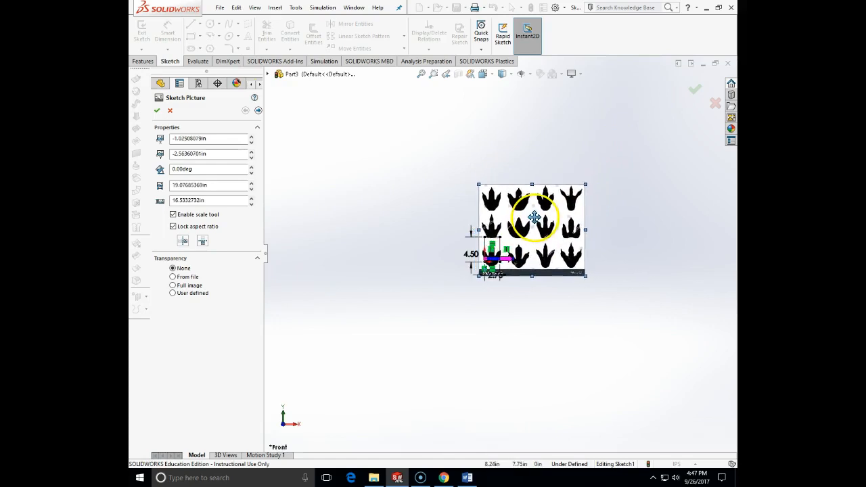
{"action": "scroll", "coordinate": [513, 257], "scroll_direction": "down", "scroll_amount": 8}
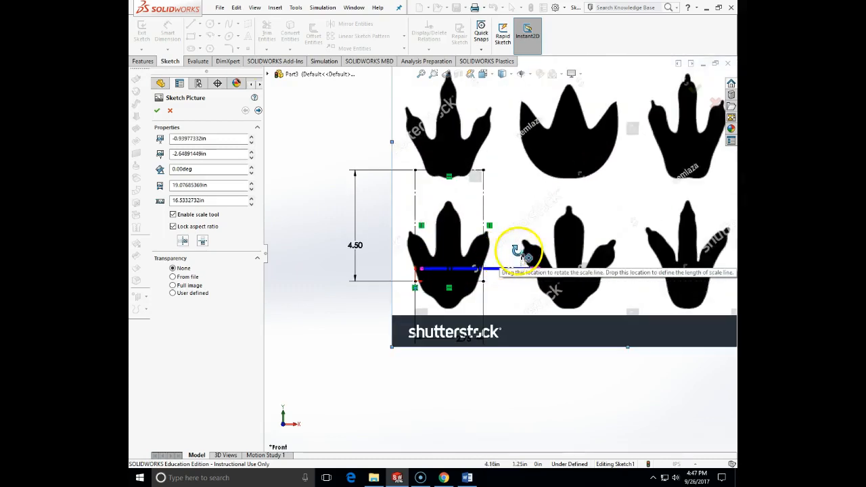
{"action": "left_click_drag", "start_coordinate": [522, 234], "coordinate": [529, 238]}
{"action": "scroll", "coordinate": [605, 208], "scroll_direction": "up", "scroll_amount": 5}
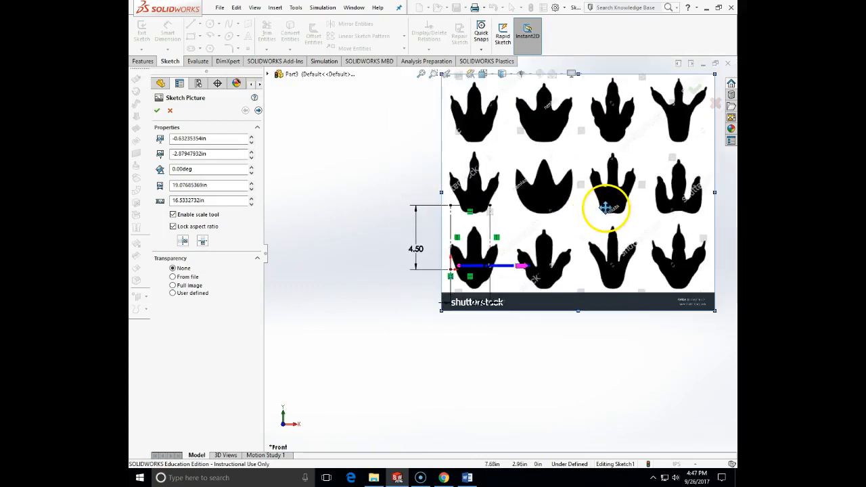
Step: Reduce the picture to about 14.5 in wide and 12.6 in high and fit its lower-left footprint inside the construction rectangle
{"action": "left_click_drag", "start_coordinate": [651, 129], "coordinate": [626, 159]}
{"action": "left_click_drag", "start_coordinate": [591, 211], "coordinate": [602, 191]}
{"action": "left_click_drag", "start_coordinate": [626, 144], "coordinate": [613, 163]}
{"action": "left_click_drag", "start_coordinate": [581, 231], "coordinate": [584, 227]}
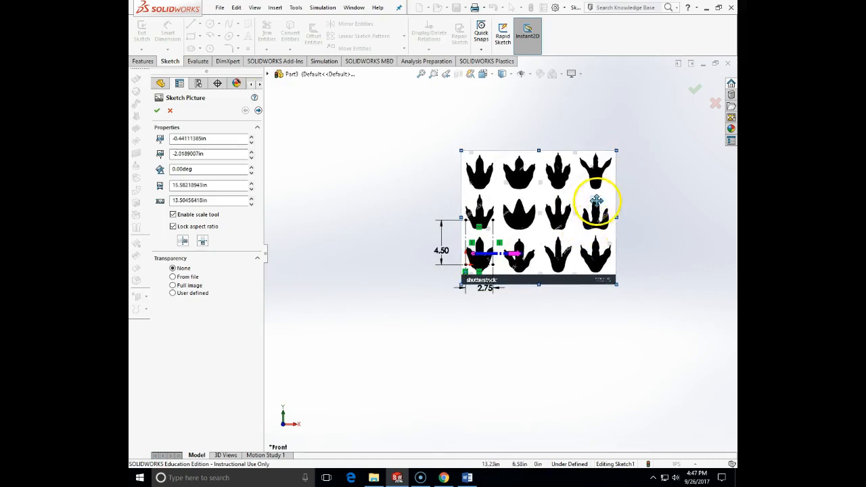
{"action": "left_click_drag", "start_coordinate": [617, 152], "coordinate": [613, 157]}
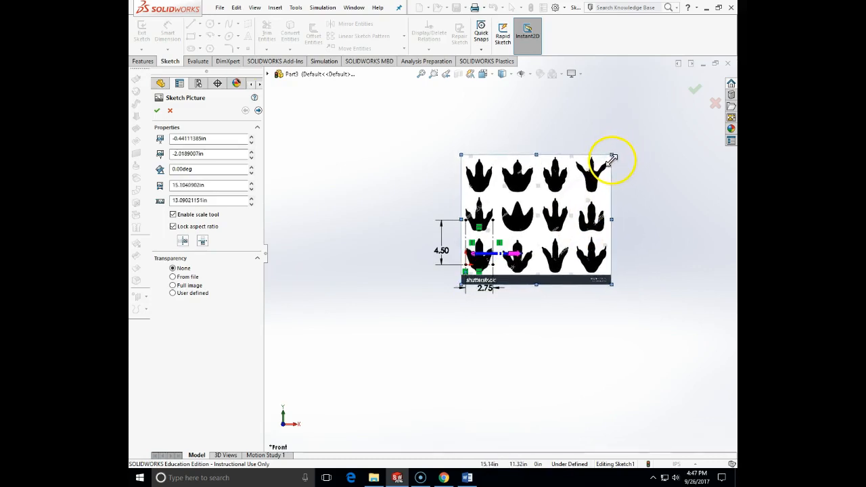
{"action": "left_click_drag", "start_coordinate": [574, 220], "coordinate": [574, 210]}
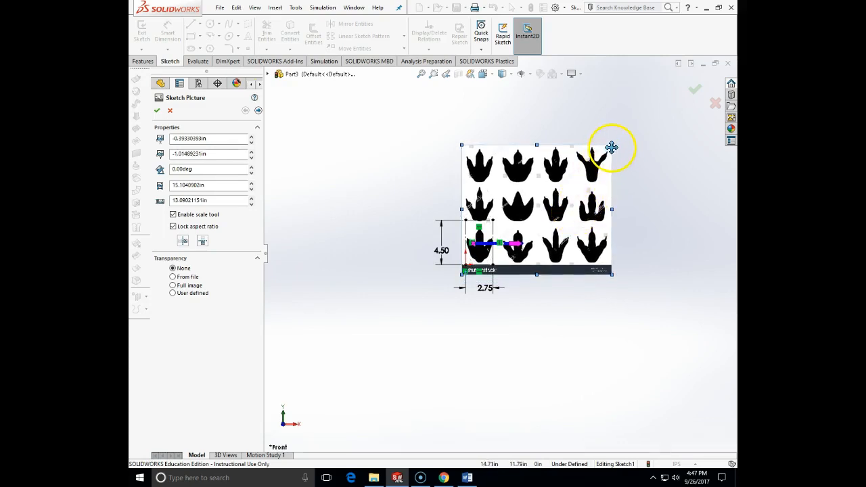
{"action": "left_click_drag", "start_coordinate": [608, 146], "coordinate": [606, 148]}
{"action": "left_click_drag", "start_coordinate": [580, 225], "coordinate": [580, 223]}
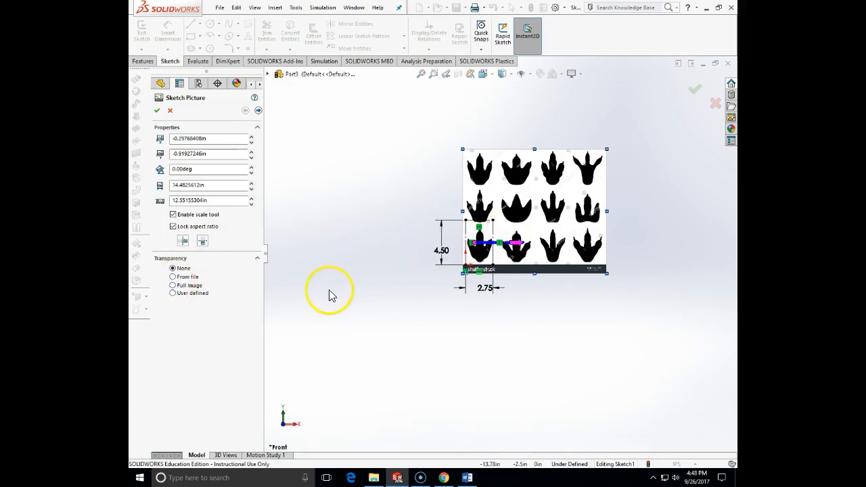
Step: Make the full sketch picture transparent with a transparency of about 0.73 and accept the picture settings
{"action": "left_click", "coordinate": [173, 293]}
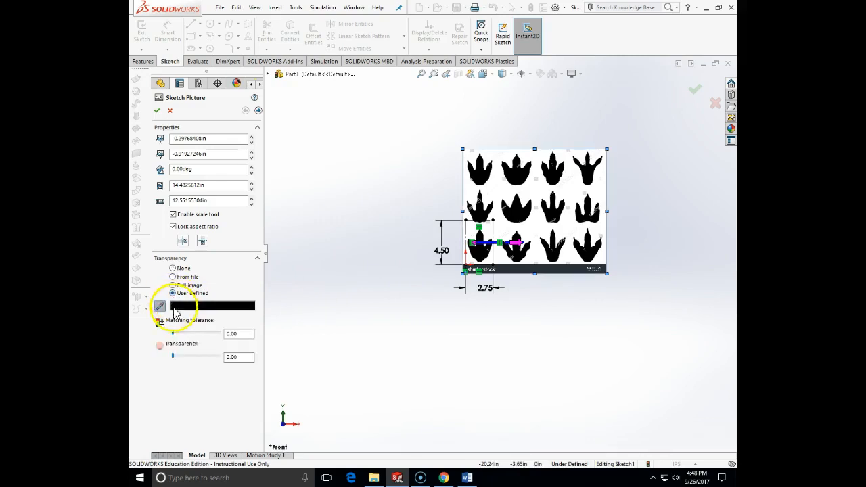
{"action": "left_click", "coordinate": [173, 277]}
{"action": "left_click", "coordinate": [172, 286]}
{"action": "left_click", "coordinate": [197, 316]}
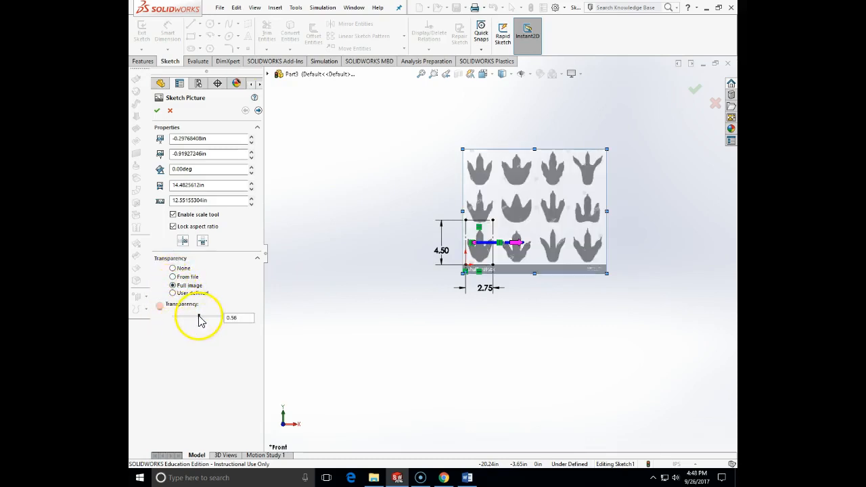
{"action": "left_click_drag", "start_coordinate": [199, 316], "coordinate": [207, 317]}
{"action": "left_click", "coordinate": [157, 110]}
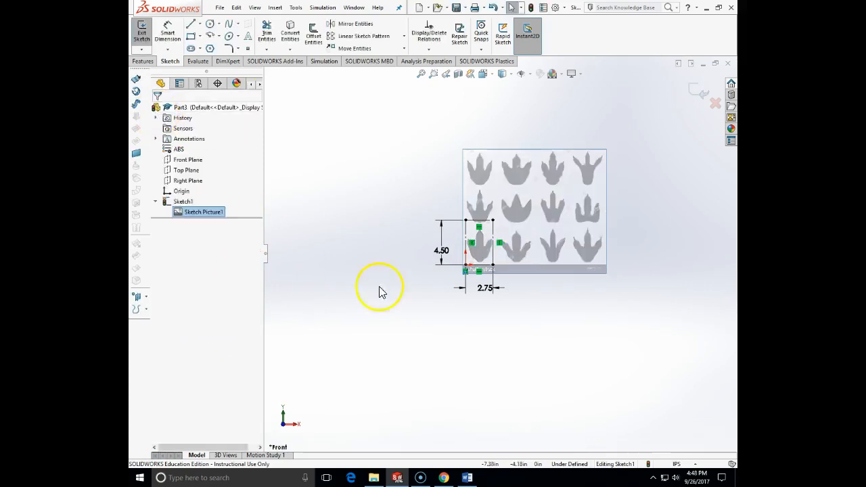
Step: Reopen the sketch picture and nudge it to about X -0.30 in, Y -0.79 in to center the footprint in the rectangle
{"action": "scroll", "coordinate": [511, 242], "scroll_direction": "down", "scroll_amount": 5}
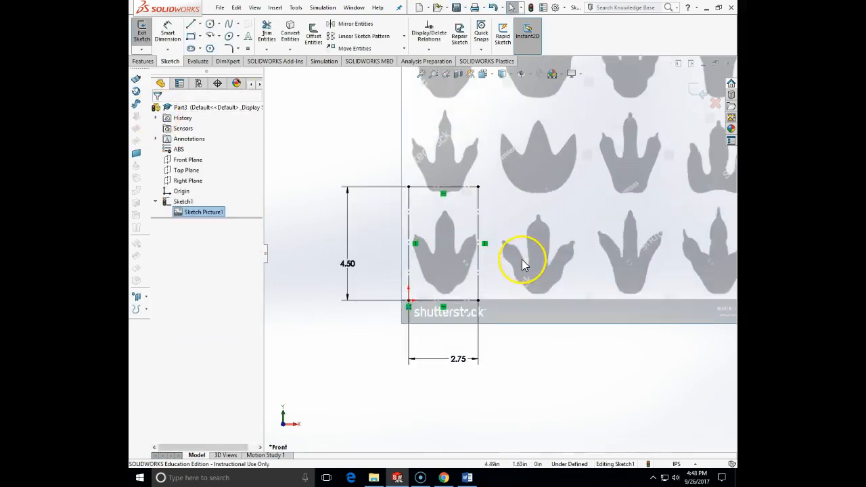
{"action": "right_click", "coordinate": [192, 215]}
{"action": "double_click", "coordinate": [180, 212]}
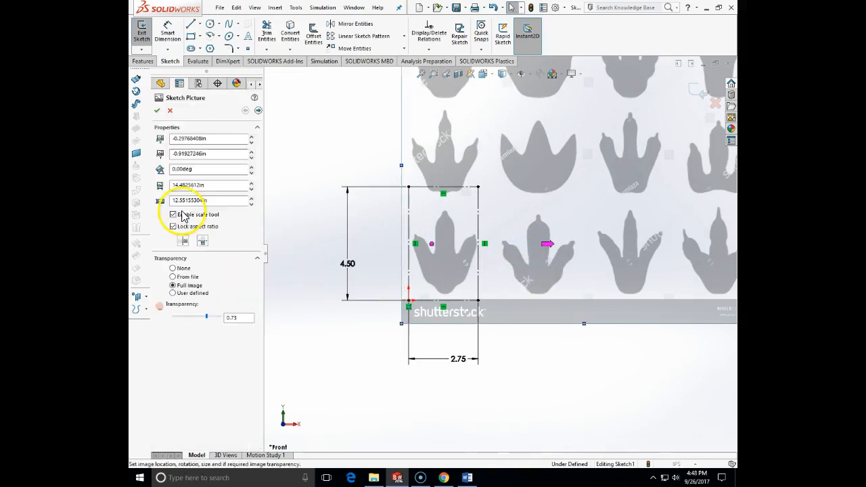
{"action": "left_click_drag", "start_coordinate": [557, 195], "coordinate": [556, 195]}
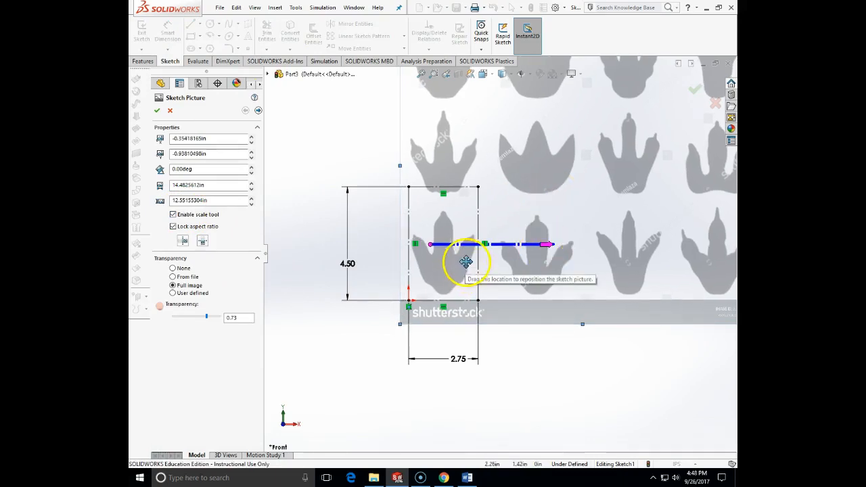
{"action": "left_click_drag", "start_coordinate": [441, 226], "coordinate": [441, 226]}
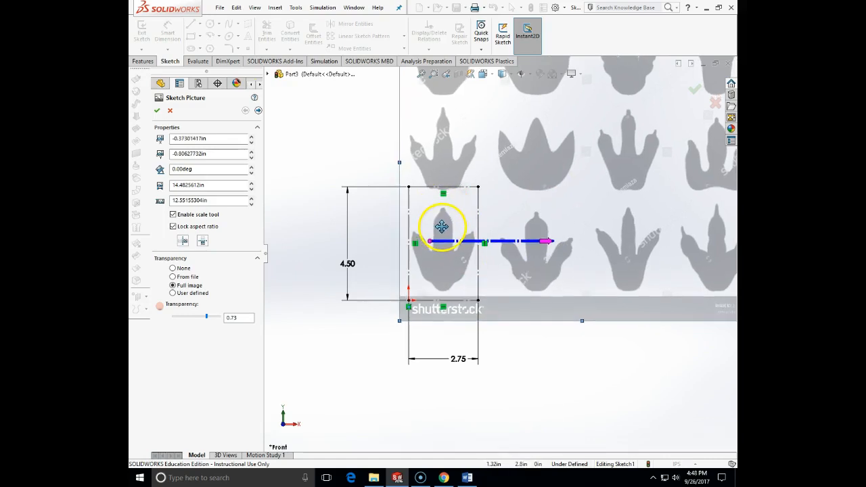
{"action": "left_click_drag", "start_coordinate": [458, 263], "coordinate": [460, 263]}
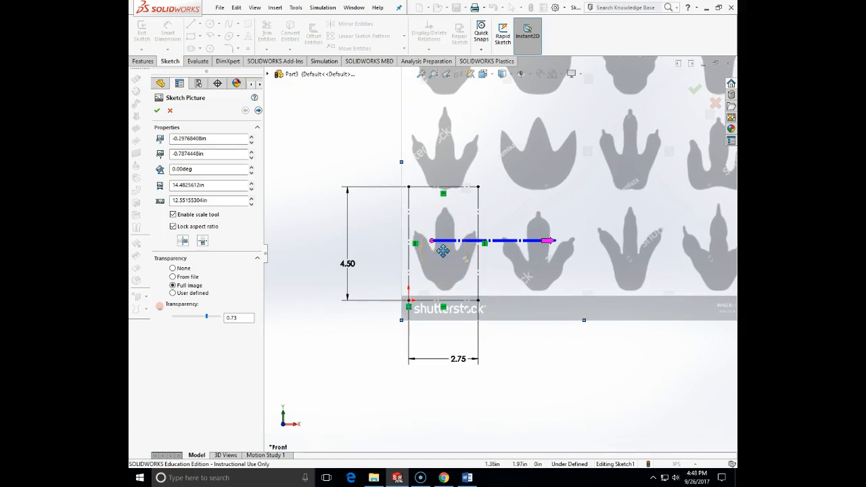
Step: Check the hand-drawn switch plate drawing in the Word assignment again and return to the SOLIDWORKS sketch picture
{"action": "scroll", "coordinate": [442, 250], "scroll_direction": "up", "scroll_amount": 2}
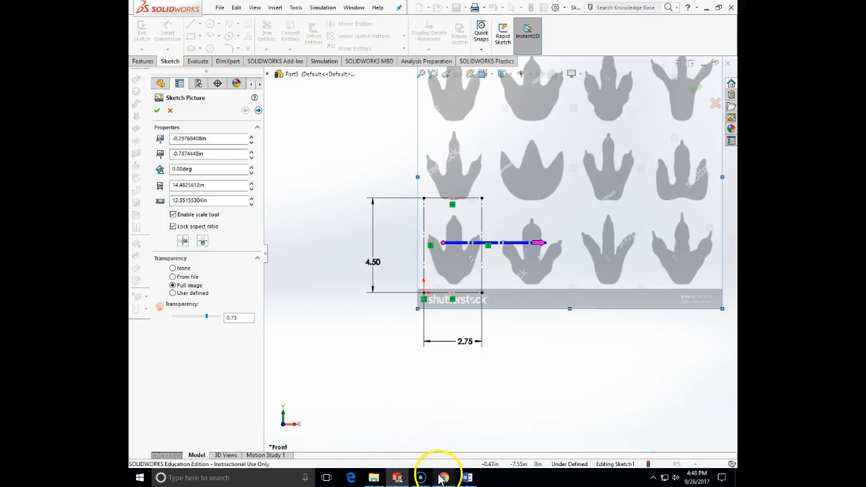
{"action": "left_click", "coordinate": [467, 478]}
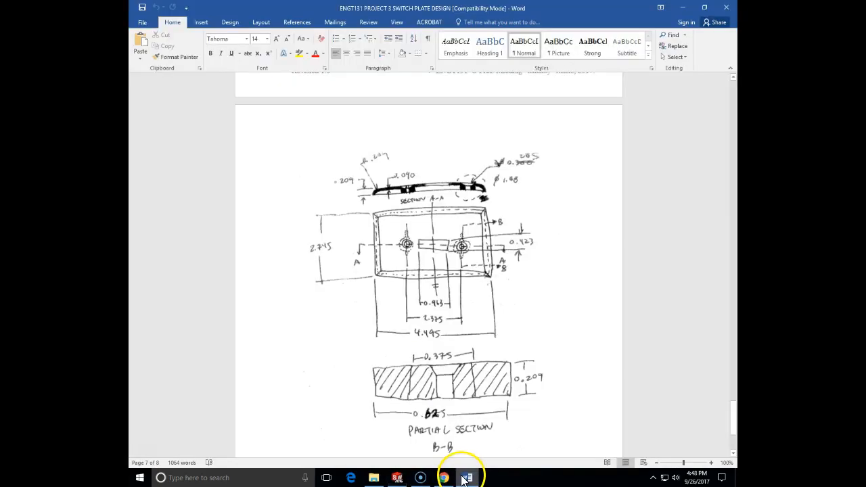
{"action": "left_click", "coordinate": [467, 477]}
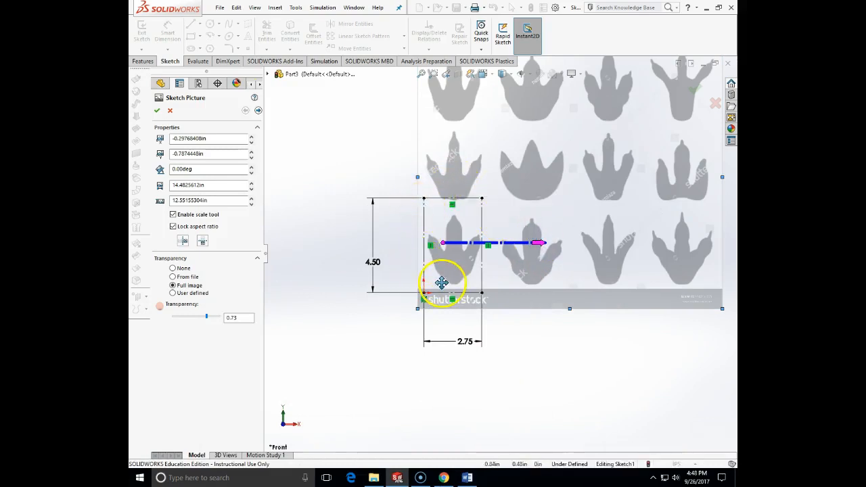
Step: Try enlarging the sketch picture to about 37.4 in wide and 32.4 in high while keeping its lower-left footprint over the construction rectangle
{"action": "scroll", "coordinate": [548, 251], "scroll_direction": "up", "scroll_amount": 2}
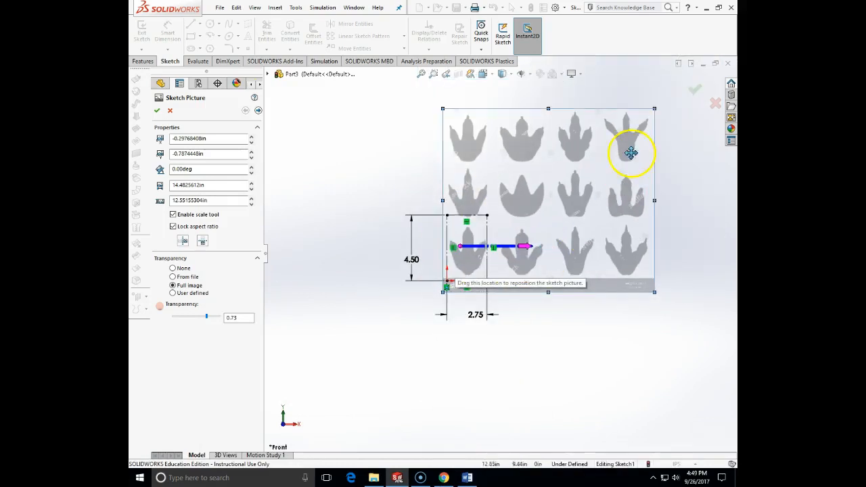
{"action": "left_click_drag", "start_coordinate": [654, 108], "coordinate": [686, 80]}
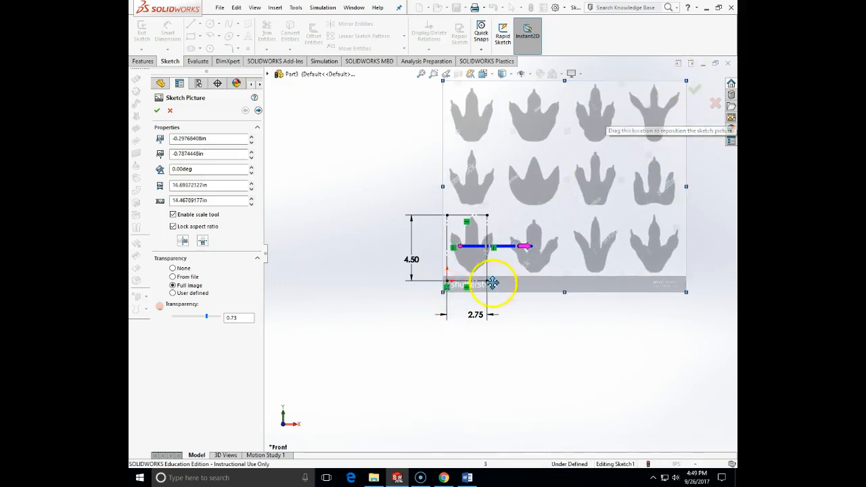
{"action": "left_click_drag", "start_coordinate": [441, 294], "coordinate": [324, 387]}
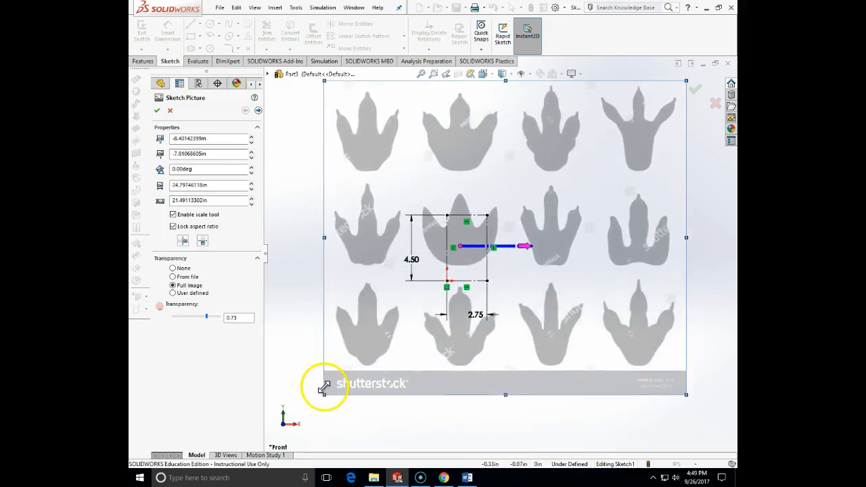
{"action": "mouse_move", "coordinate": [535, 344]}
{"action": "left_mouse_down"}
{"action": "mouse_move", "coordinate": [575, 309]}
{"action": "mouse_move", "coordinate": [643, 283]}
{"action": "mouse_move", "coordinate": [634, 267]}
{"action": "left_mouse_up"}
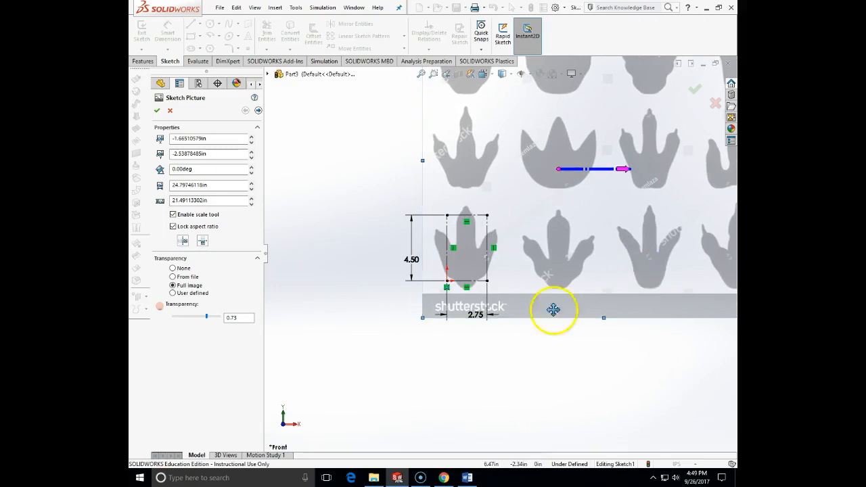
{"action": "left_click_drag", "start_coordinate": [422, 319], "coordinate": [324, 402]}
{"action": "mouse_move", "coordinate": [523, 359]}
{"action": "left_mouse_down"}
{"action": "mouse_move", "coordinate": [619, 305]}
{"action": "mouse_move", "coordinate": [609, 290]}
{"action": "left_mouse_up"}
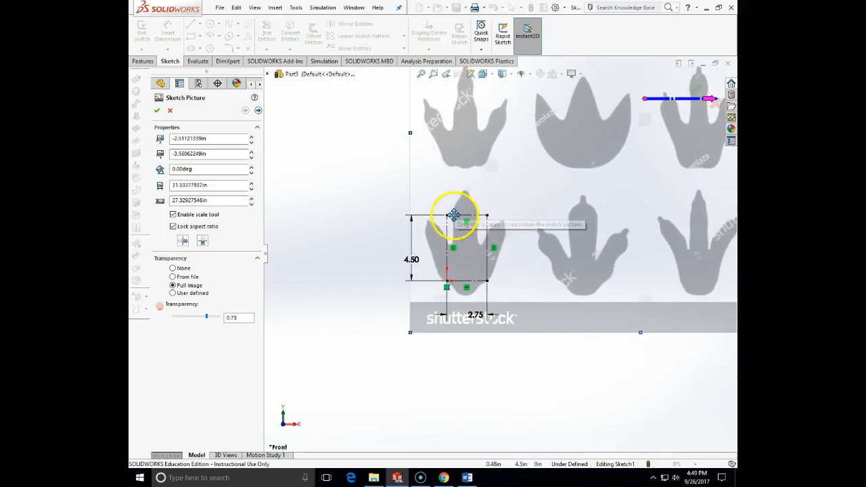
{"action": "mouse_move", "coordinate": [410, 332]}
{"action": "left_mouse_down"}
{"action": "mouse_move", "coordinate": [329, 406]}
{"action": "mouse_move", "coordinate": [336, 398]}
{"action": "left_mouse_up"}
{"action": "mouse_move", "coordinate": [567, 360]}
{"action": "left_mouse_down"}
{"action": "mouse_move", "coordinate": [638, 325]}
{"action": "mouse_move", "coordinate": [636, 299]}
{"action": "mouse_move", "coordinate": [612, 333]}
{"action": "mouse_move", "coordinate": [476, 443]}
{"action": "mouse_move", "coordinate": [494, 437]}
{"action": "mouse_move", "coordinate": [525, 468]}
{"action": "mouse_move", "coordinate": [391, 454]}
{"action": "mouse_move", "coordinate": [351, 464]}
{"action": "mouse_move", "coordinate": [499, 368]}
{"action": "mouse_move", "coordinate": [624, 329]}
{"action": "mouse_move", "coordinate": [636, 305]}
{"action": "left_mouse_up"}
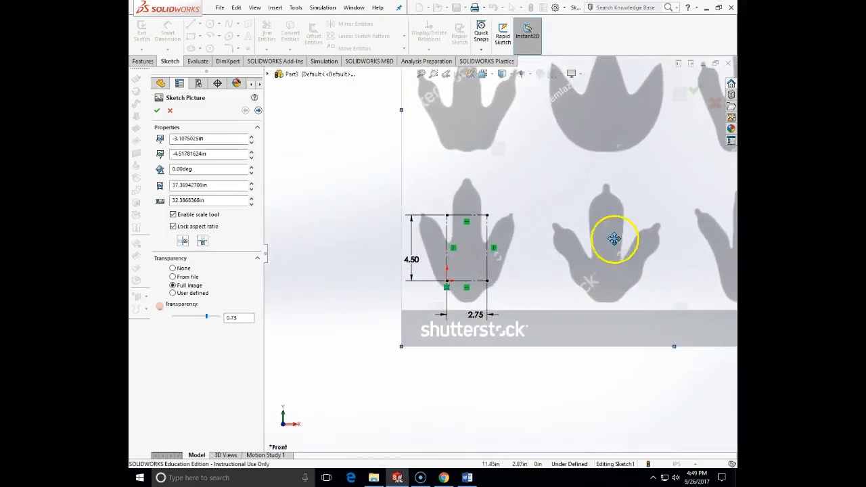
Step: Shrink the sketch picture to about 12.4 in wide and 10.7 in high and move its lower-left footprint inside the construction rectangle
{"action": "scroll", "coordinate": [527, 215], "scroll_direction": "up", "scroll_amount": 2}
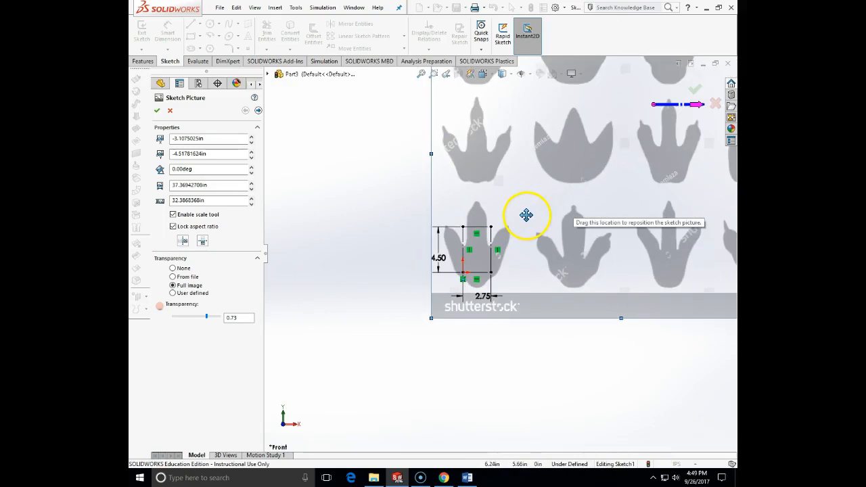
{"action": "scroll", "coordinate": [554, 181], "scroll_direction": "up", "scroll_amount": 3}
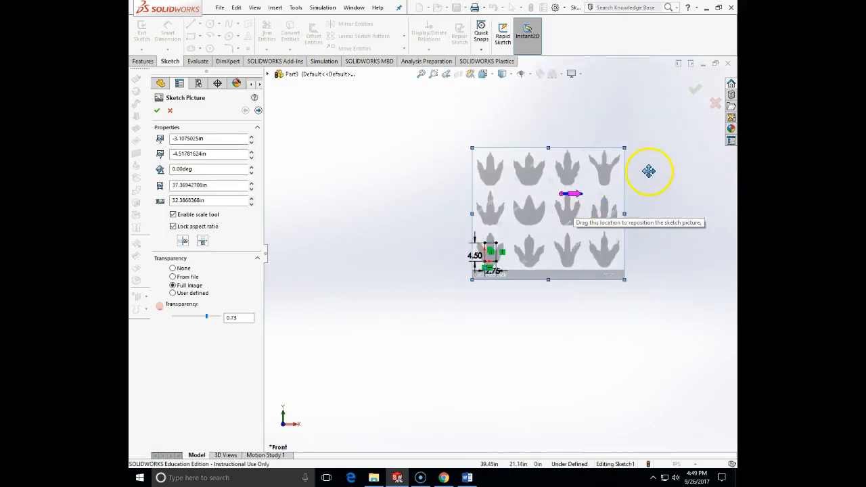
{"action": "mouse_move", "coordinate": [624, 148]}
{"action": "left_mouse_down"}
{"action": "mouse_move", "coordinate": [518, 280]}
{"action": "mouse_move", "coordinate": [527, 246]}
{"action": "left_mouse_up"}
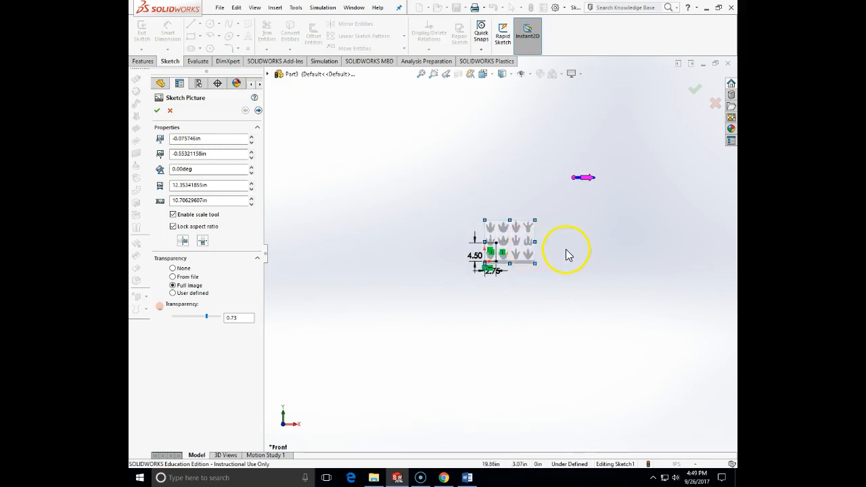
{"action": "scroll", "coordinate": [567, 254], "scroll_direction": "down", "scroll_amount": 5}
{"action": "scroll", "coordinate": [447, 234], "scroll_direction": "down", "scroll_amount": 5}
{"action": "left_click_drag", "start_coordinate": [437, 242], "coordinate": [436, 218]}
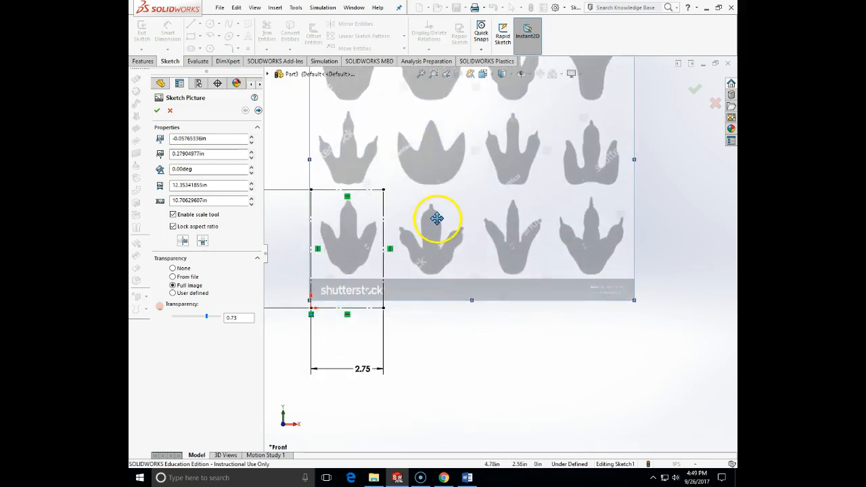
Step: Enlarge the sketch picture to about 14.4 in wide and 12.5 in high, fit the lower-left footprint to the rectangle's width, and accept it
{"action": "left_click_drag", "start_coordinate": [634, 300], "coordinate": [644, 314]}
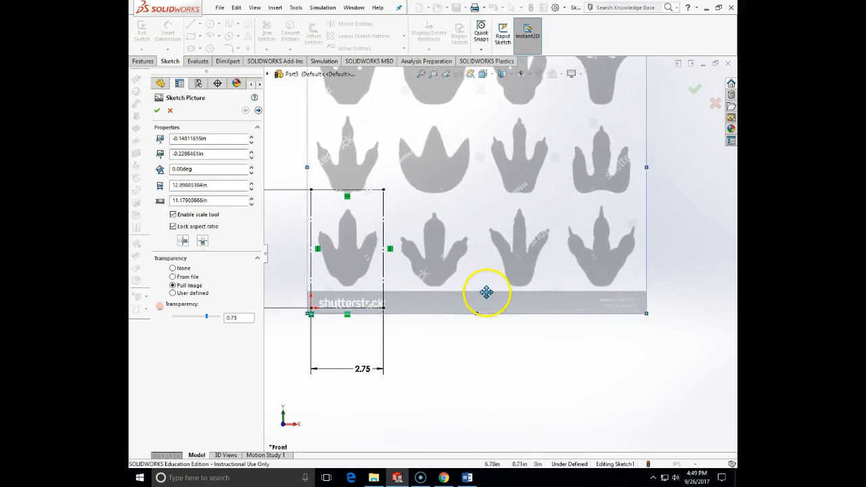
{"action": "left_click_drag", "start_coordinate": [486, 292], "coordinate": [487, 297]}
{"action": "mouse_move", "coordinate": [645, 318]}
{"action": "left_mouse_down"}
{"action": "mouse_move", "coordinate": [658, 320]}
{"action": "mouse_move", "coordinate": [659, 330]}
{"action": "left_mouse_up"}
{"action": "left_click_drag", "start_coordinate": [547, 275], "coordinate": [547, 264]}
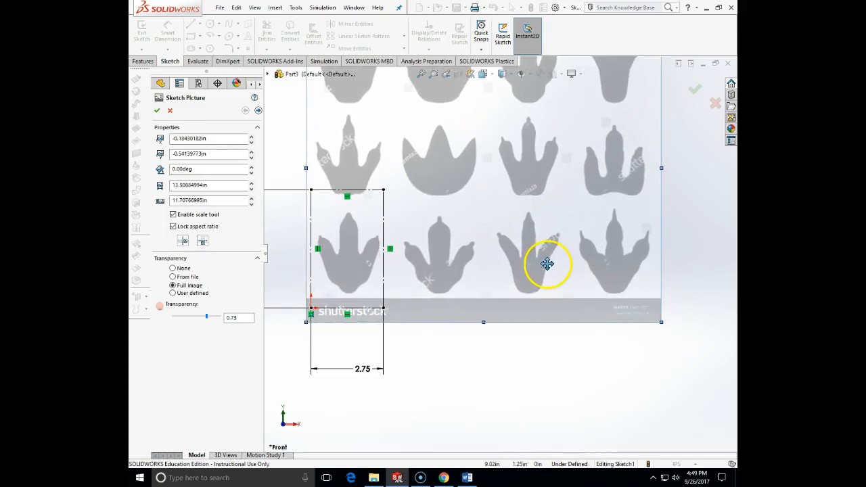
{"action": "left_click_drag", "start_coordinate": [660, 323], "coordinate": [669, 332]}
{"action": "left_click_drag", "start_coordinate": [563, 280], "coordinate": [560, 276]}
{"action": "left_click_drag", "start_coordinate": [669, 329], "coordinate": [680, 337]}
{"action": "left_click_drag", "start_coordinate": [604, 300], "coordinate": [602, 286]}
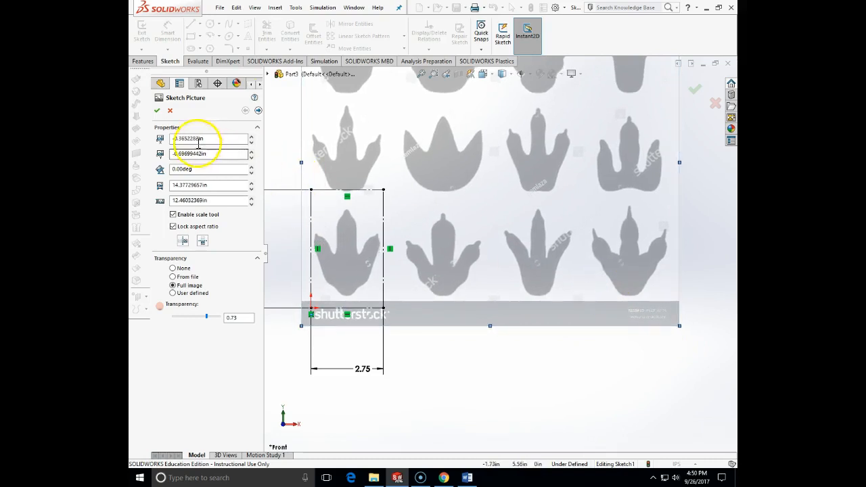
{"action": "left_click", "coordinate": [157, 110]}
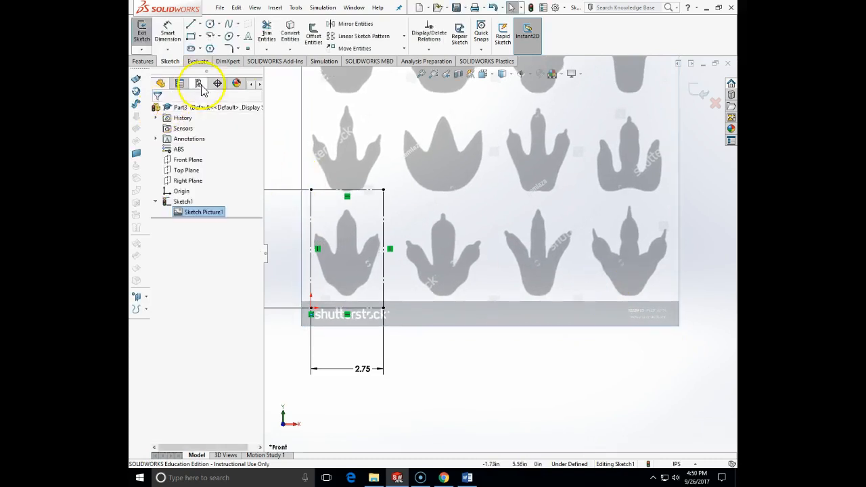
Step: Draw a vertical and a horizontal centerline between the midpoints of the construction rectangle's opposite sides
{"action": "left_click", "coordinate": [201, 25]}
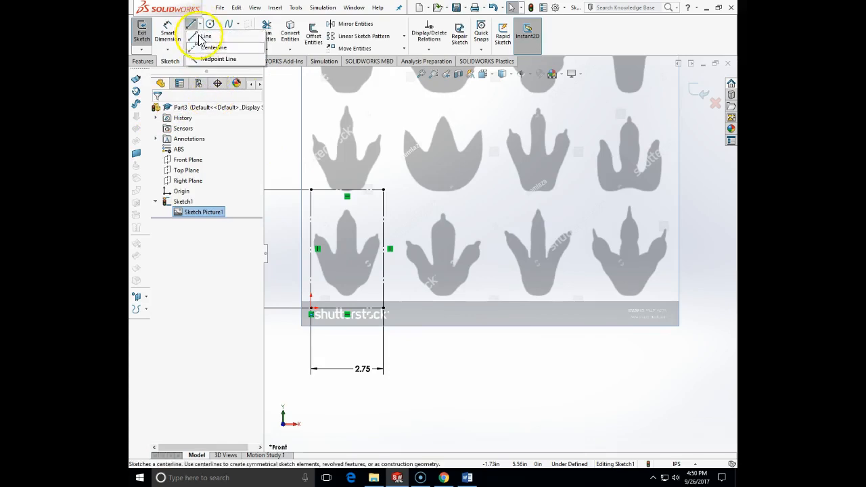
{"action": "left_click", "coordinate": [210, 46]}
{"action": "left_click", "coordinate": [347, 189]}
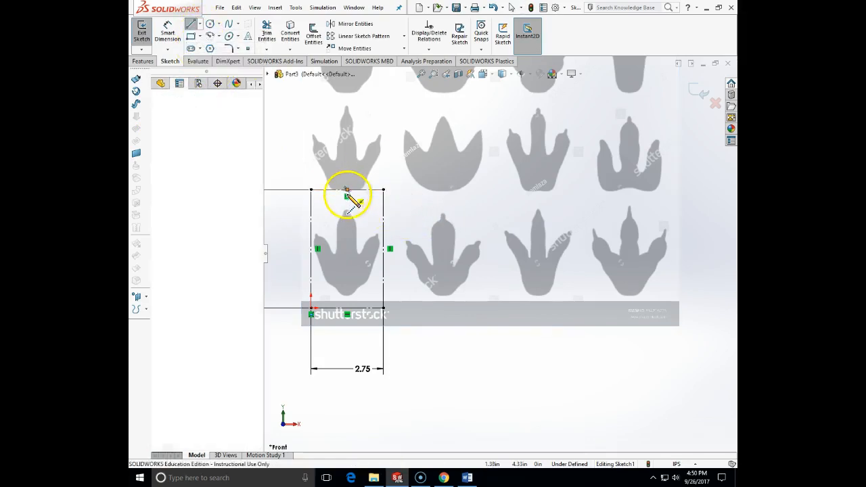
{"action": "left_click", "coordinate": [347, 307]}
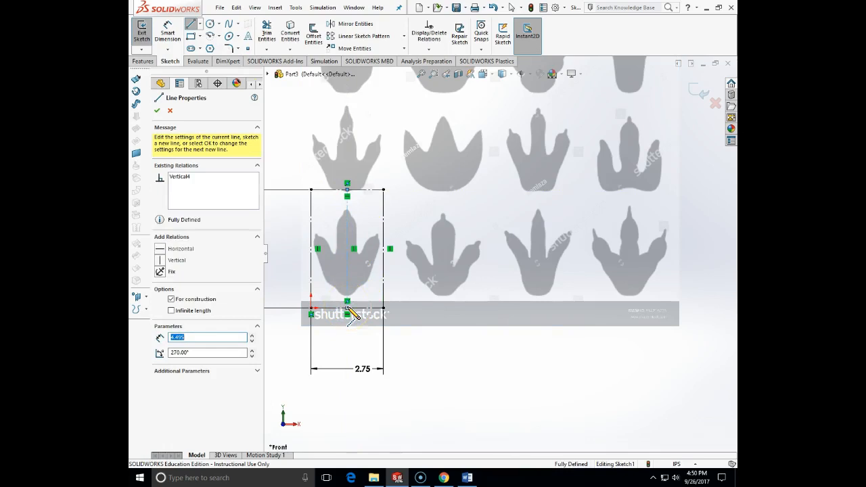
{"action": "key", "text": "Escape"}
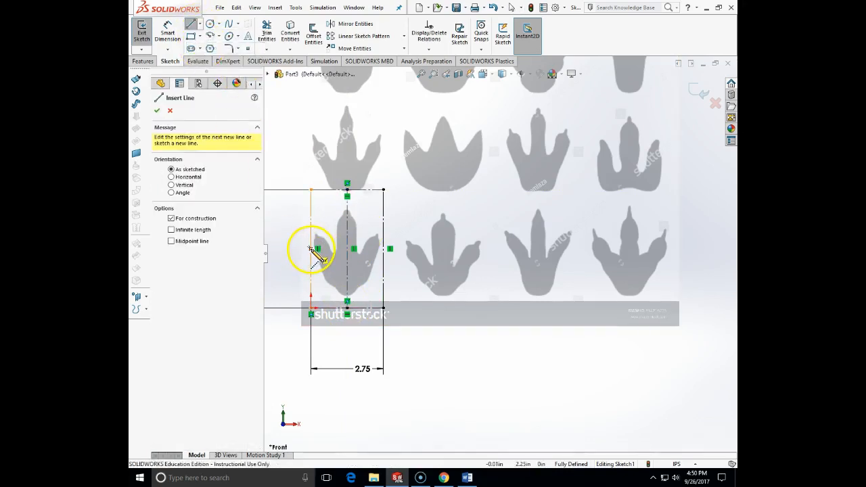
{"action": "left_click", "coordinate": [311, 249]}
{"action": "double_click", "coordinate": [385, 250]}
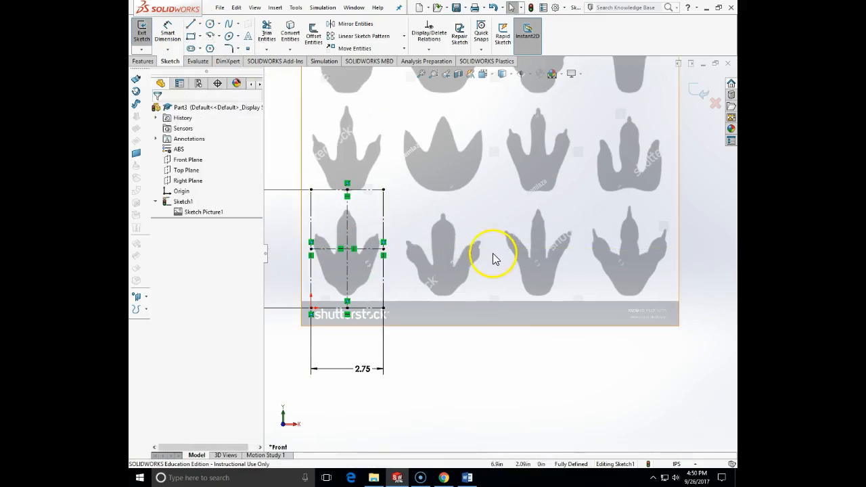
Step: Reopen the sketch picture, move it to about X -0.33 in, Y -0.86 in to center the footprint on the centerlines, and accept it
{"action": "right_click", "coordinate": [204, 211]}
{"action": "left_click", "coordinate": [205, 209]}
{"action": "mouse_move", "coordinate": [545, 248]}
{"action": "left_mouse_down"}
{"action": "mouse_move", "coordinate": [545, 237]}
{"action": "mouse_move", "coordinate": [546, 251]}
{"action": "left_mouse_up"}
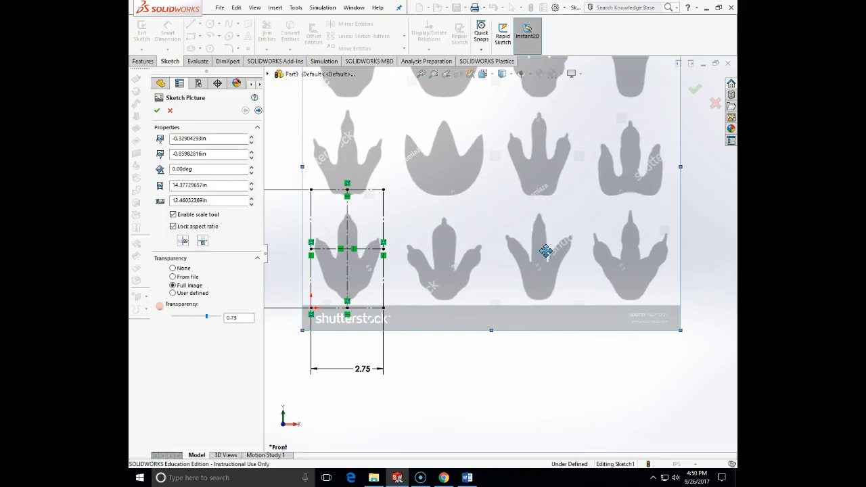
{"action": "left_click", "coordinate": [156, 111]}
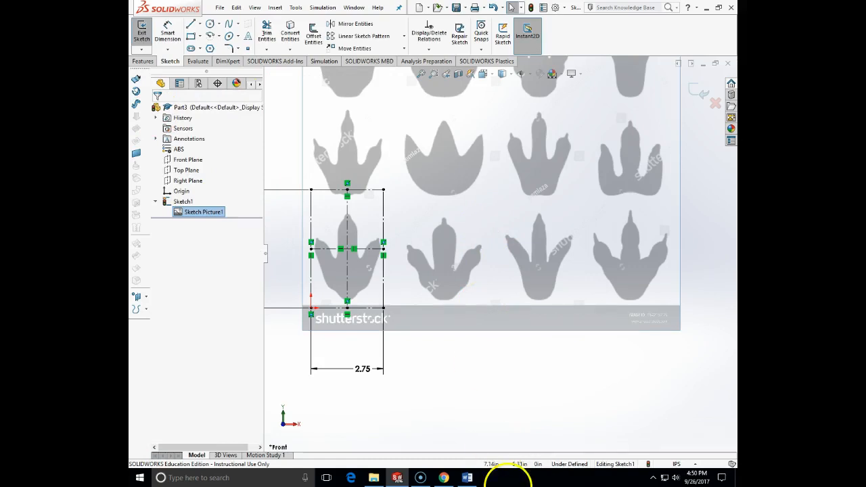
Step: Check the hand-drawn switch plate dimensions in the Word assignment, and exit the reference sketch back in SOLIDWORKS
{"action": "left_click", "coordinate": [468, 479]}
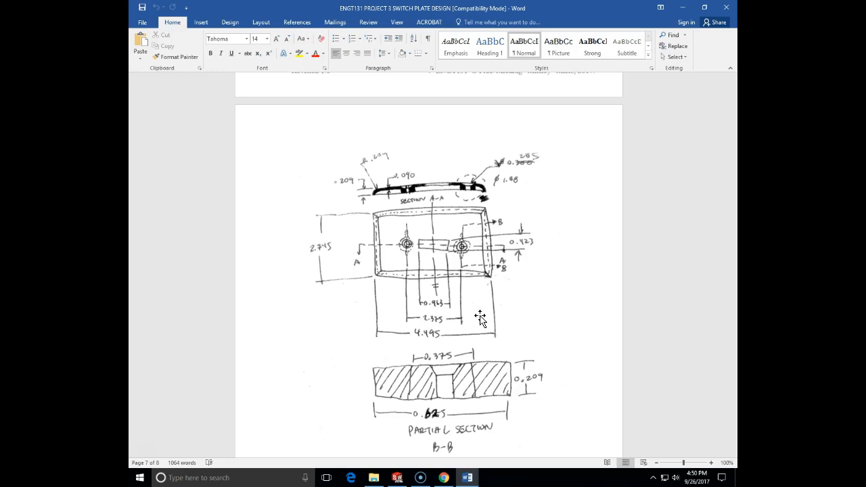
{"action": "left_click", "coordinate": [398, 477]}
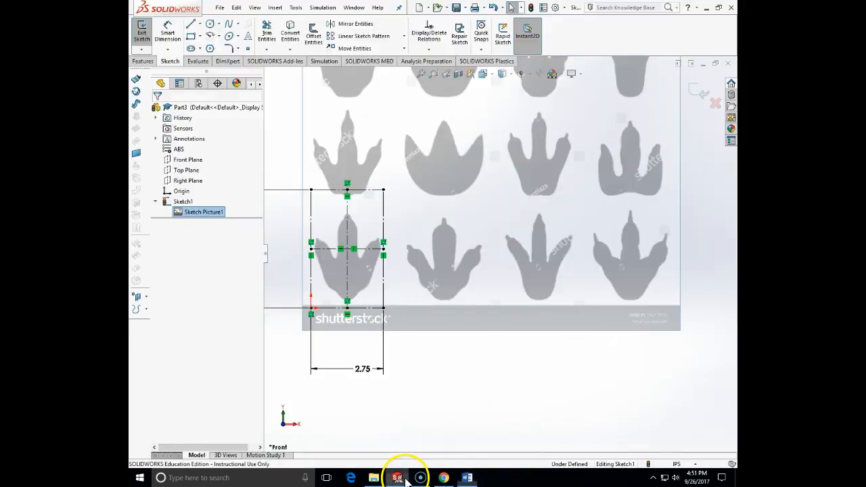
{"action": "left_click", "coordinate": [695, 95]}
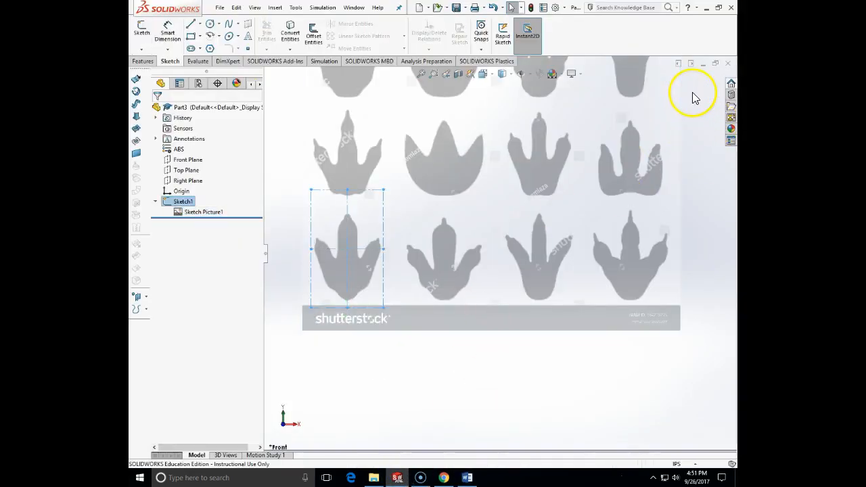
{"action": "left_click", "coordinate": [141, 49]}
{"action": "left_click", "coordinate": [152, 60]}
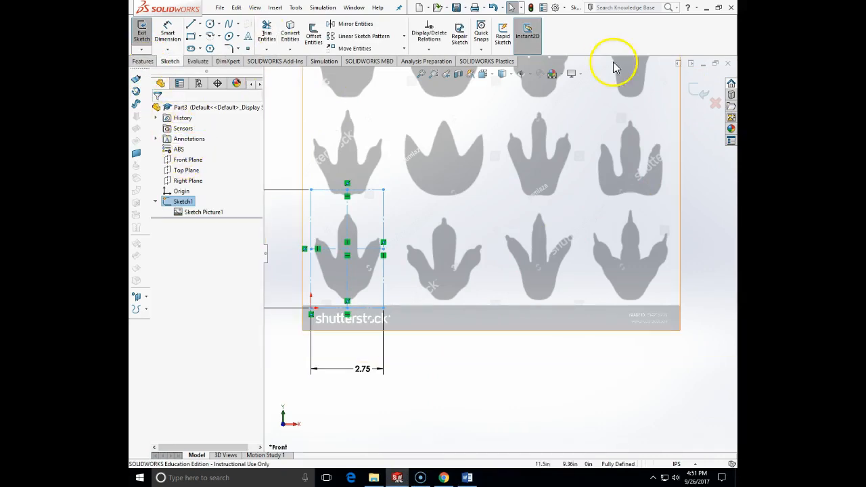
{"action": "left_click", "coordinate": [694, 94]}
Step: Start a new sketch on the Front Plane
{"action": "scroll", "coordinate": [331, 119], "scroll_direction": "up", "scroll_amount": 3}
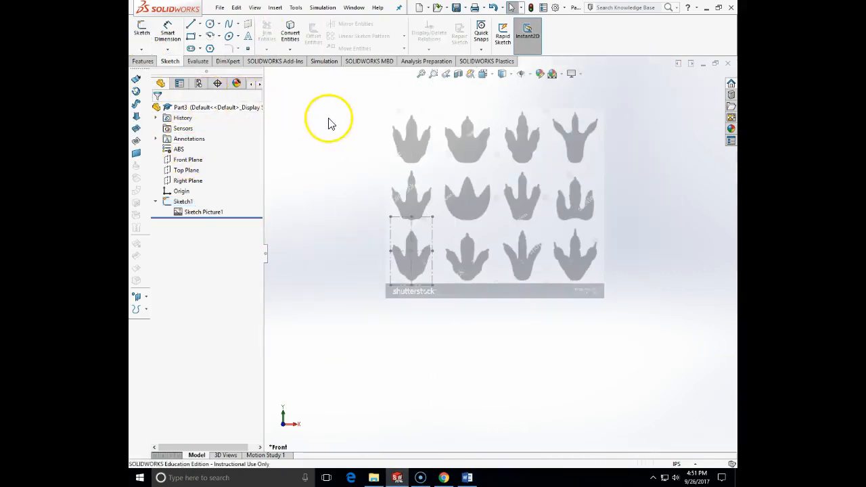
{"action": "left_click", "coordinate": [139, 51]}
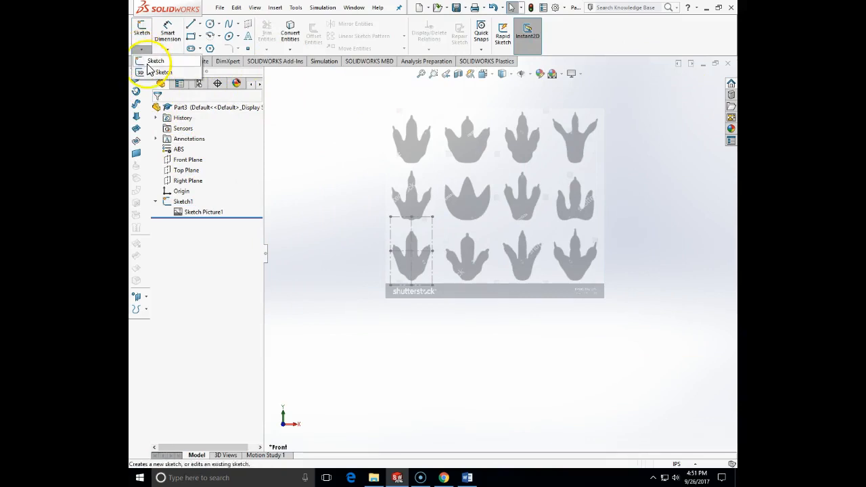
{"action": "left_click", "coordinate": [145, 63]}
{"action": "left_click", "coordinate": [269, 76]}
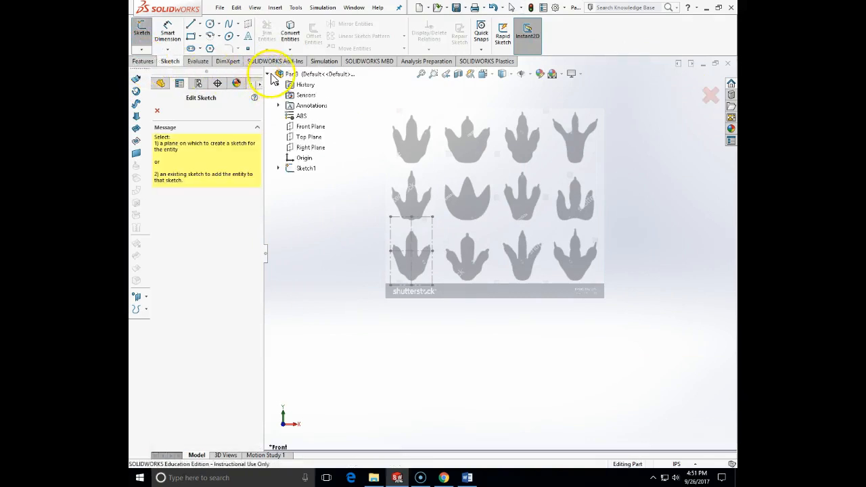
{"action": "left_click", "coordinate": [311, 133]}
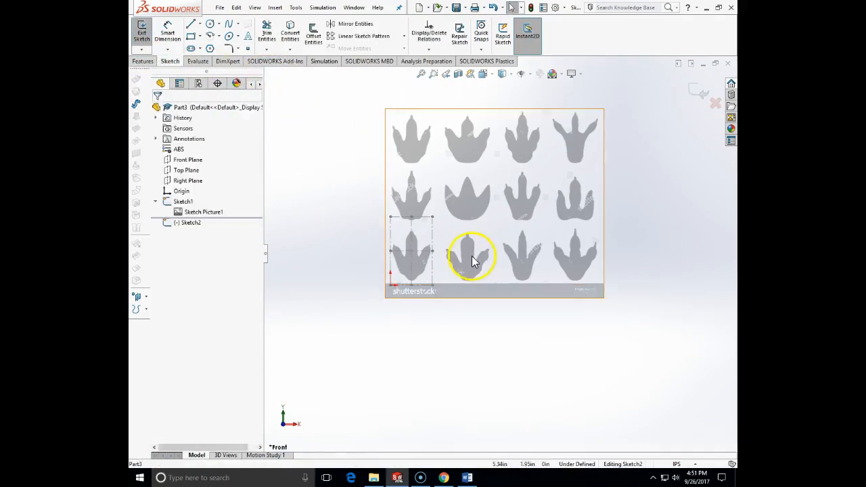
Step: Convert the reference rectangle's four sides and both centerlines into entities of the new sketch
{"action": "scroll", "coordinate": [446, 244], "scroll_direction": "down", "scroll_amount": 5}
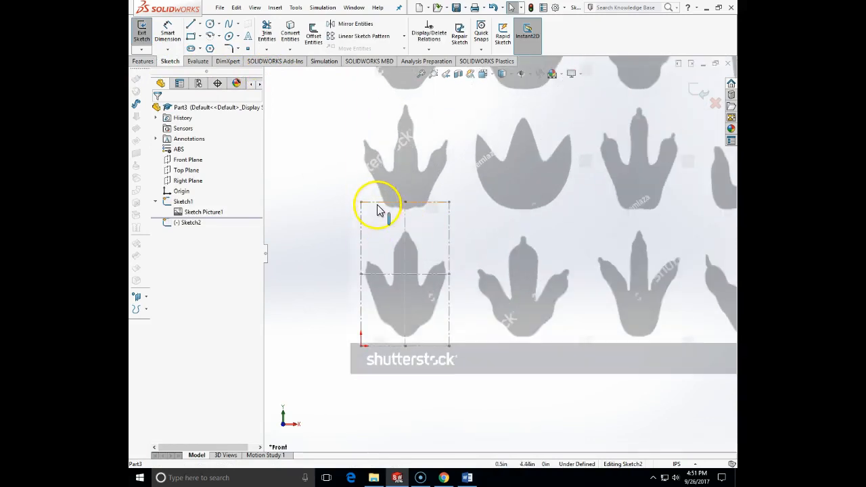
{"action": "left_click", "coordinate": [376, 203]}
{"action": "left_click", "coordinate": [450, 217], "text": "ctrl"}
{"action": "left_click", "coordinate": [434, 347], "text": "ctrl"}
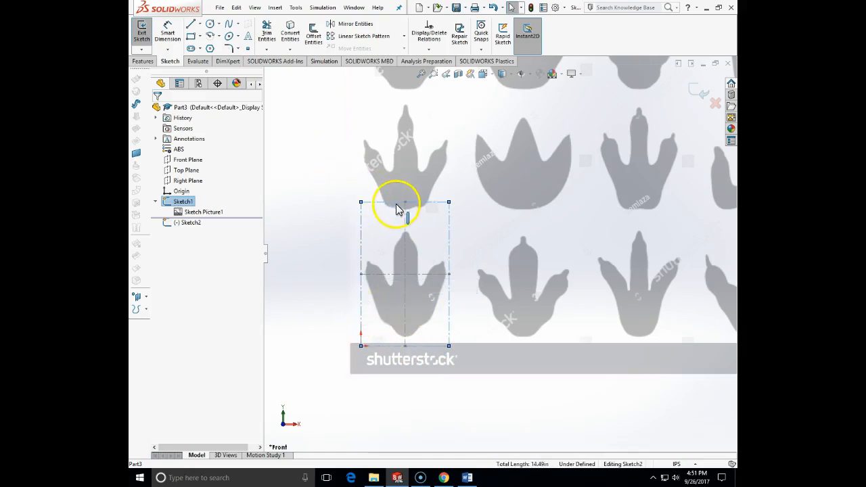
{"action": "left_click", "coordinate": [435, 274], "text": "ctrl"}
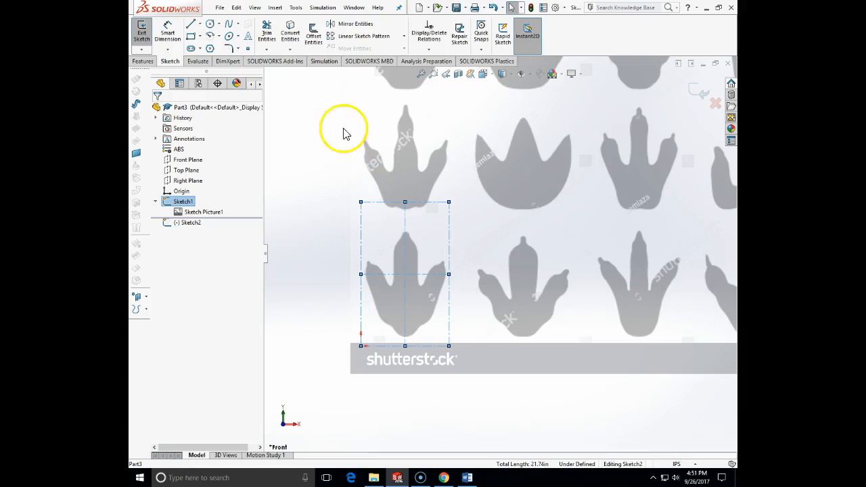
{"action": "left_click", "coordinate": [291, 32]}
Step: Change the converted vertical center line of the rectangle to construction geometry
{"action": "left_click", "coordinate": [387, 276]}
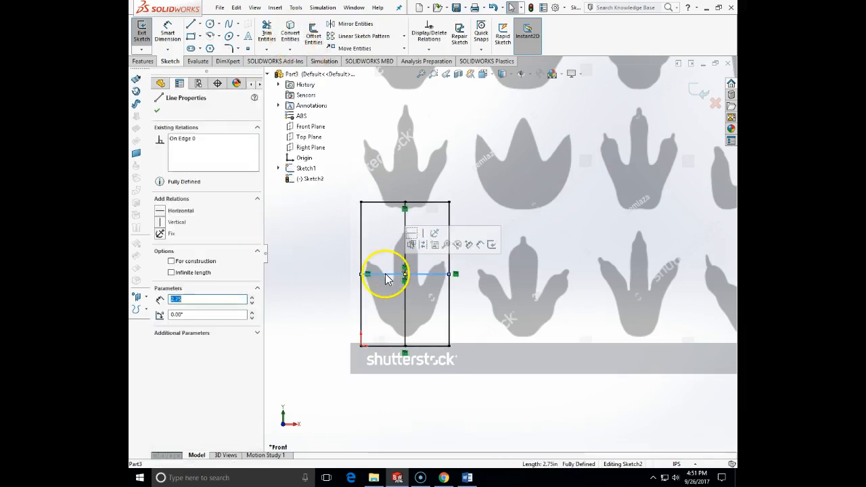
{"action": "left_click", "coordinate": [405, 263]}
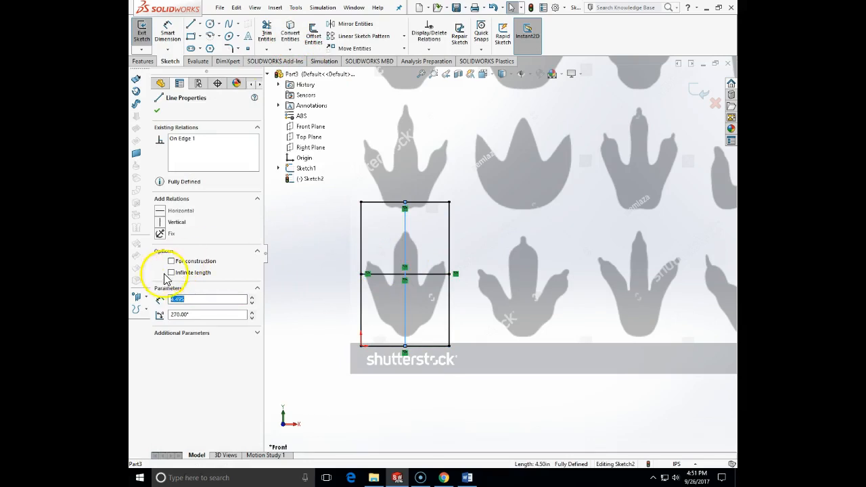
{"action": "left_click", "coordinate": [287, 268]}
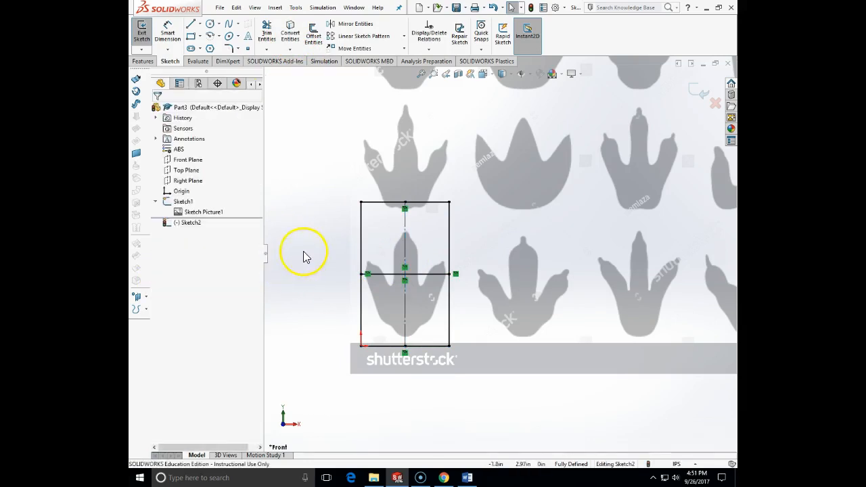
Step: Check the switch plate drawing in Word, and change the rectangle's horizontal center line to construction geometry back in SOLIDWORKS
{"action": "left_click", "coordinate": [467, 477]}
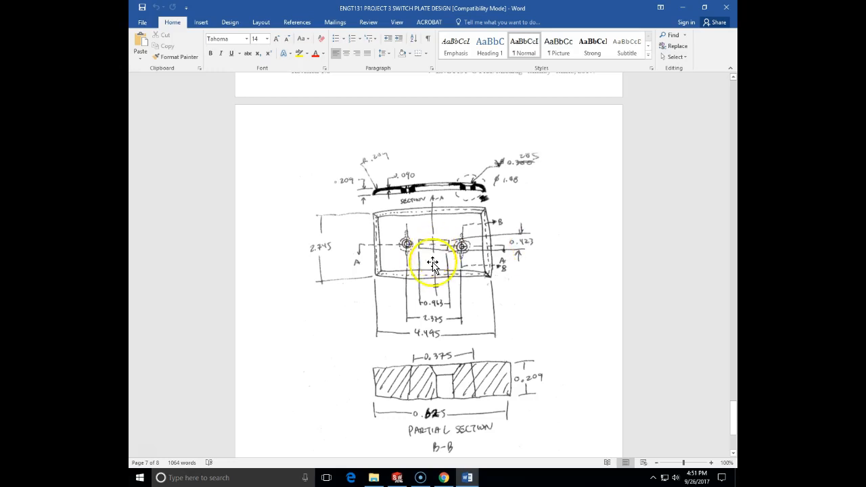
{"action": "left_click", "coordinate": [461, 477]}
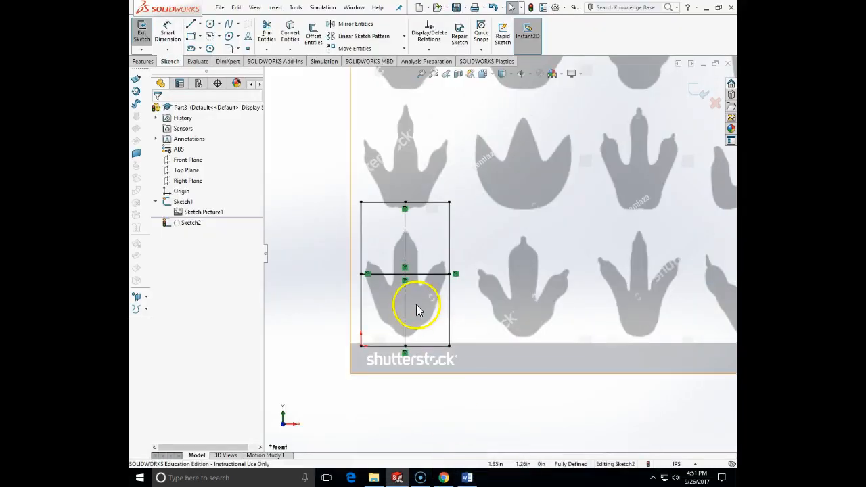
{"action": "left_click", "coordinate": [389, 274]}
{"action": "left_click", "coordinate": [171, 262]}
{"action": "left_click", "coordinate": [298, 257]}
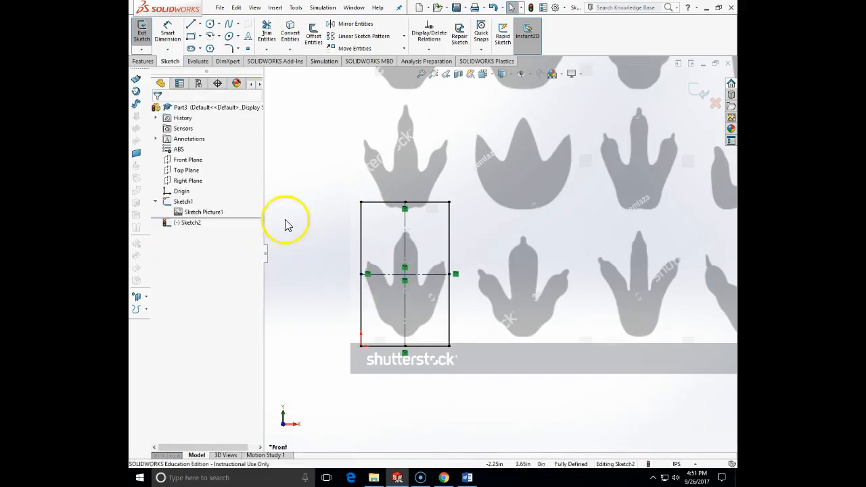
Step: Sketch a center rectangle about 0.94 by 2.21 in for the switch opening, centered where the plate's two center lines cross
{"action": "left_click", "coordinate": [200, 36]}
{"action": "left_click", "coordinate": [204, 58]}
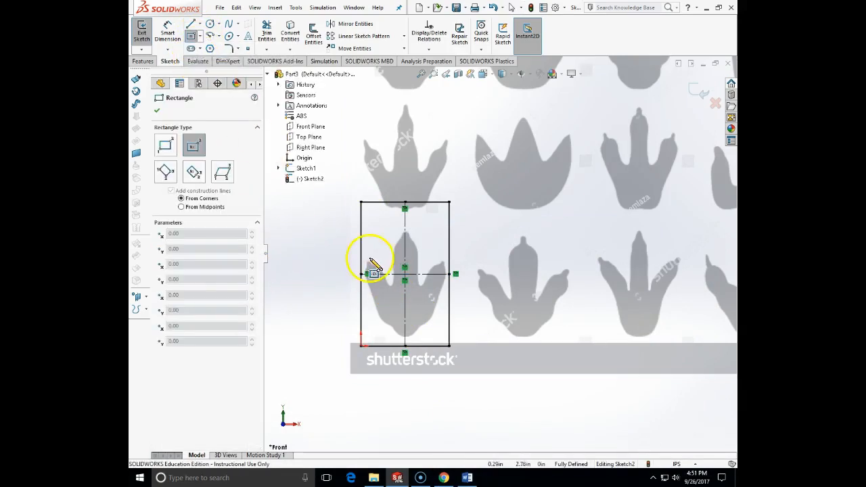
{"action": "left_click", "coordinate": [405, 274]}
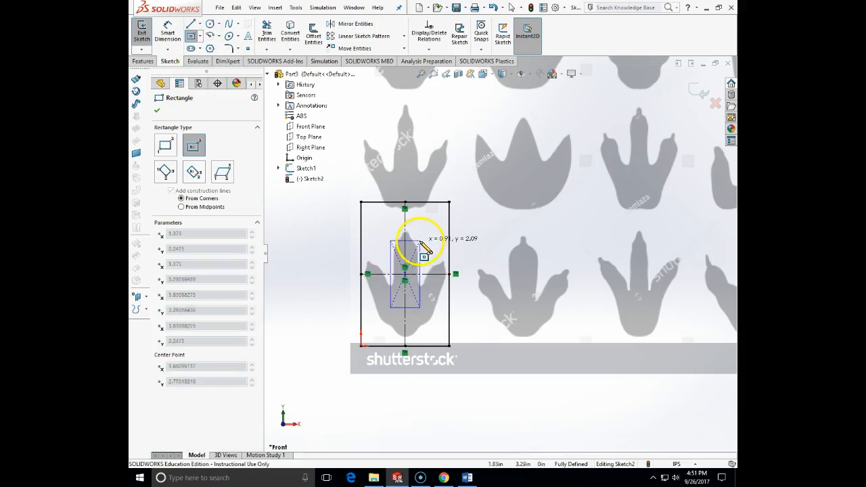
{"action": "left_click", "coordinate": [420, 240]}
{"action": "key", "text": "Escape"}
Step: Dimension the distance between the switch opening's two horizontal edges and set it to 0.963 in
{"action": "left_click", "coordinate": [168, 32]}
{"action": "left_click", "coordinate": [410, 240]}
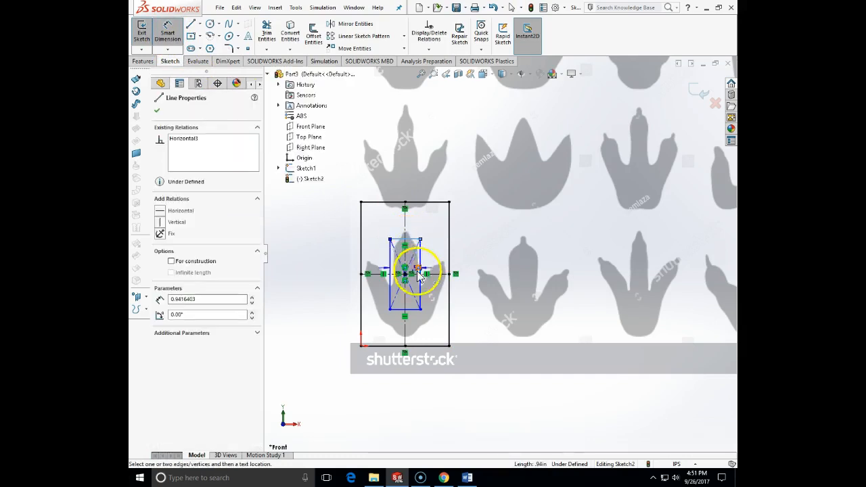
{"action": "left_click", "coordinate": [416, 313]}
{"action": "left_click", "coordinate": [503, 291]}
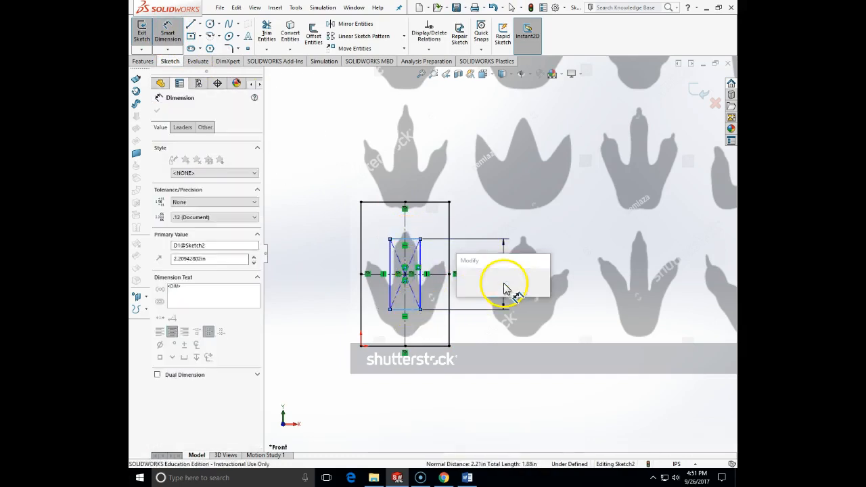
{"action": "type", "text": ".9"}
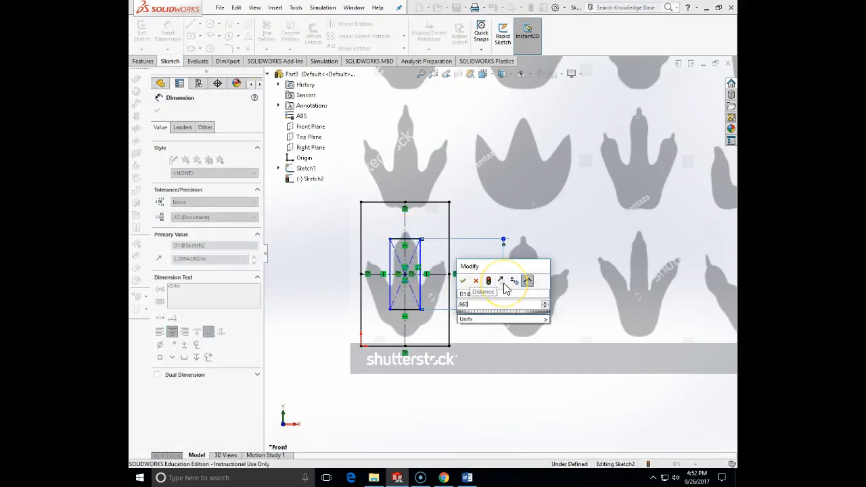
{"action": "type", "text": "63"}
{"action": "key", "text": "Return"}
{"action": "left_click", "coordinate": [405, 278]}
{"action": "left_click", "coordinate": [411, 273]}
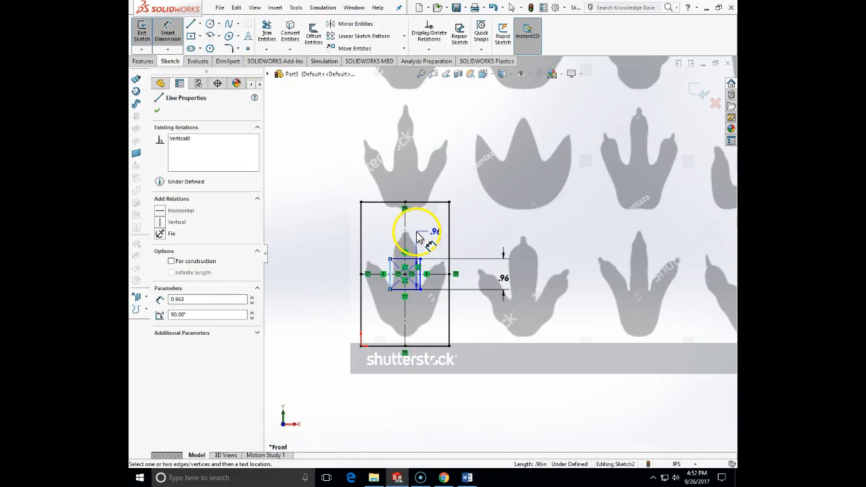
{"action": "key", "text": "Escape"}
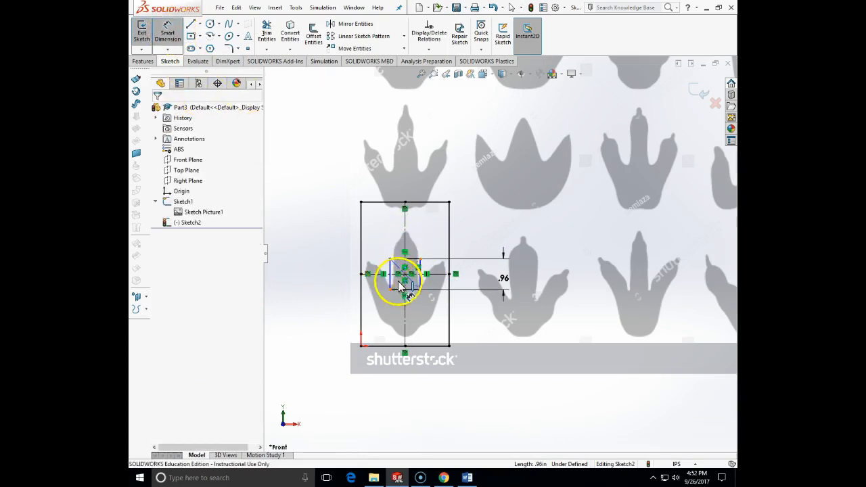
{"action": "left_click", "coordinate": [392, 274]}
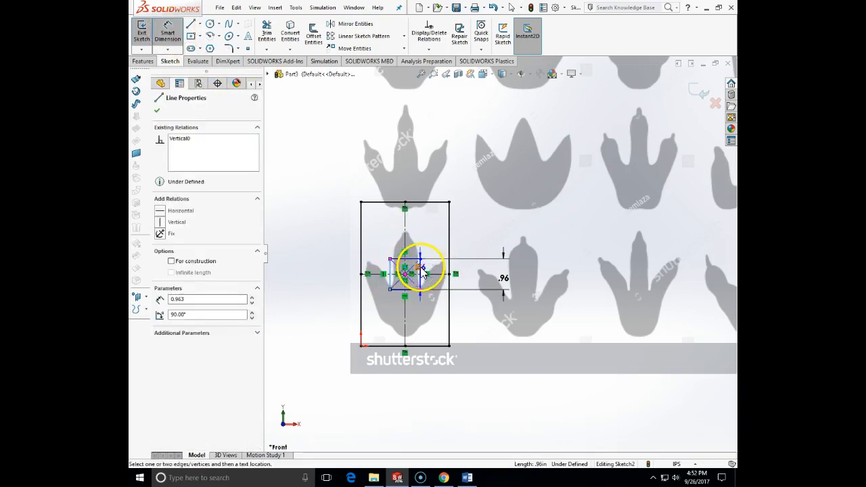
{"action": "key", "text": "Escape"}
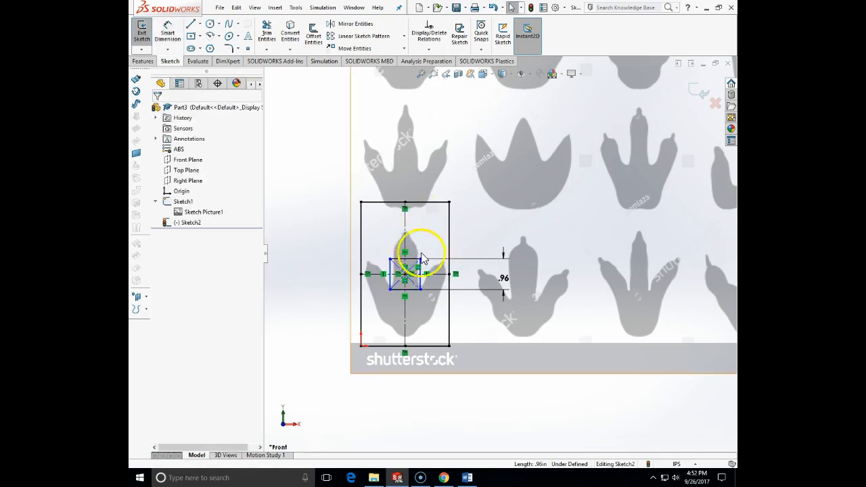
Step: Dimension the distance between the switch opening's two vertical edges and set it to 0.423 in
{"action": "scroll", "coordinate": [409, 249], "scroll_direction": "down", "scroll_amount": 3}
{"action": "left_click", "coordinate": [169, 35]}
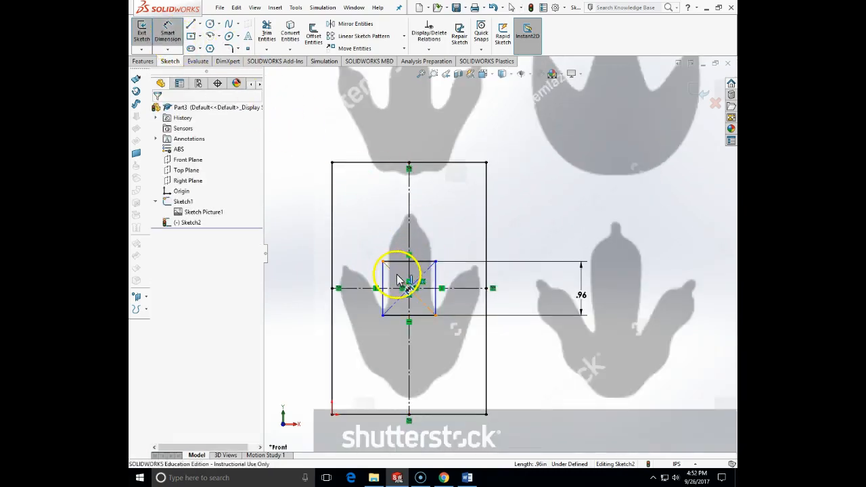
{"action": "left_click", "coordinate": [383, 272]}
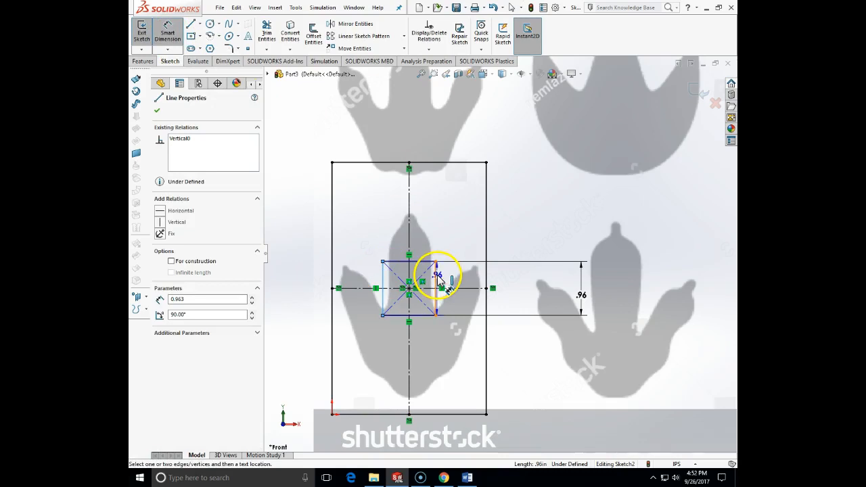
{"action": "left_click", "coordinate": [411, 226]}
{"action": "type", "text": ".423"}
{"action": "key", "text": "Return"}
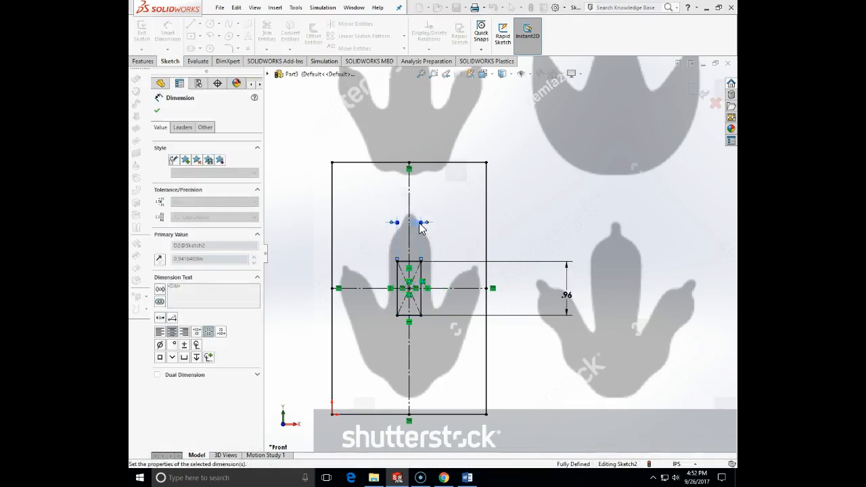
{"action": "key", "text": "Escape"}
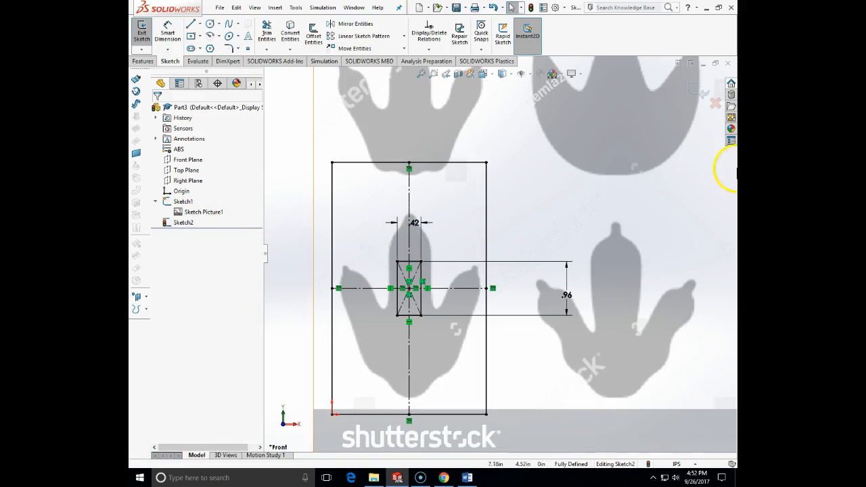
Step: Exit the sketch and move the footprint picture down to about X -0.33 in, Y -1.26 in, checking the drawing in Word
{"action": "left_click", "coordinate": [694, 90]}
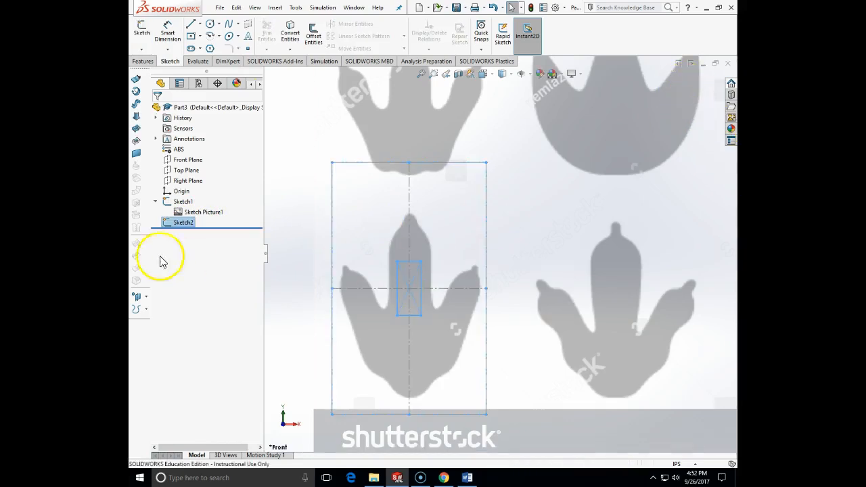
{"action": "left_click", "coordinate": [193, 217]}
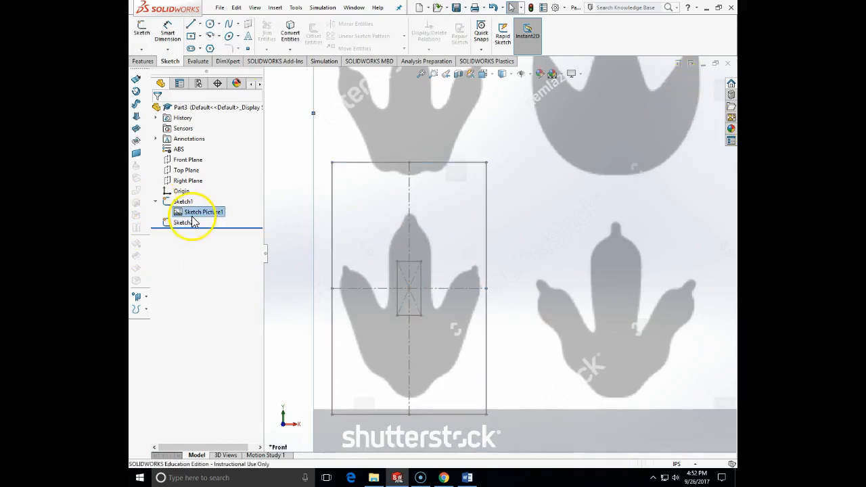
{"action": "left_click_drag", "start_coordinate": [557, 292], "coordinate": [556, 310]}
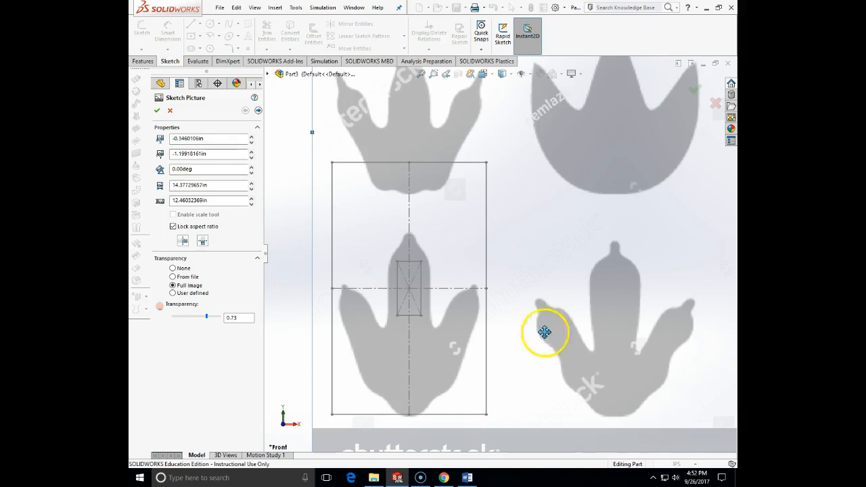
{"action": "left_click_drag", "start_coordinate": [443, 340], "coordinate": [444, 343]}
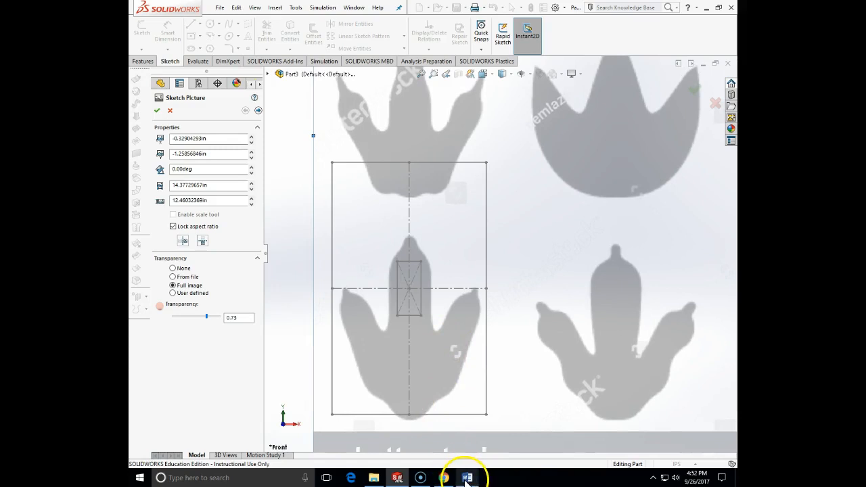
{"action": "left_click", "coordinate": [466, 480]}
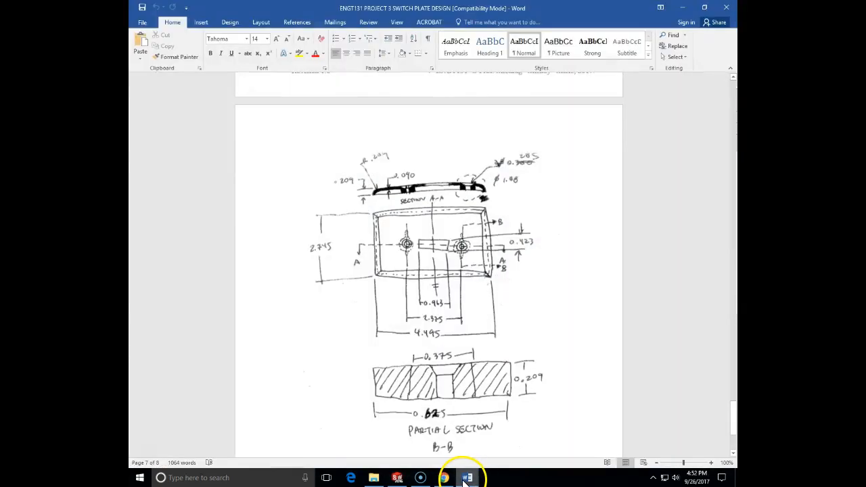
{"action": "left_click", "coordinate": [465, 480]}
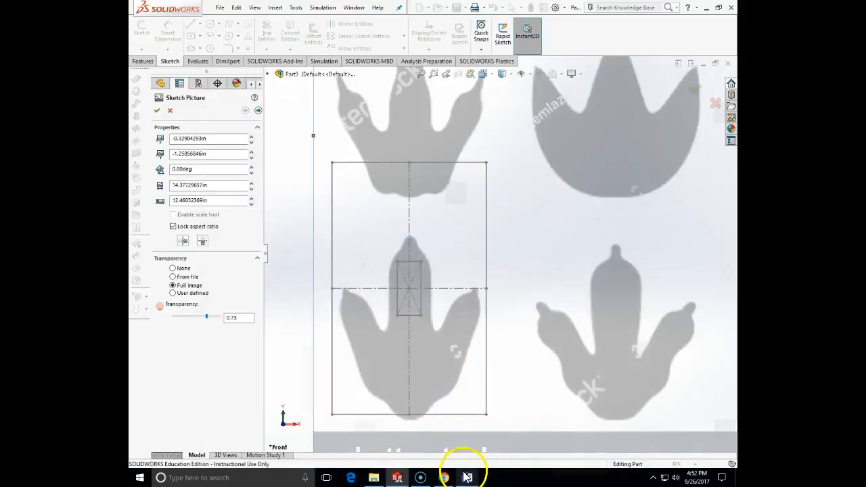
{"action": "left_click", "coordinate": [466, 479]}
{"action": "left_click", "coordinate": [466, 479]}
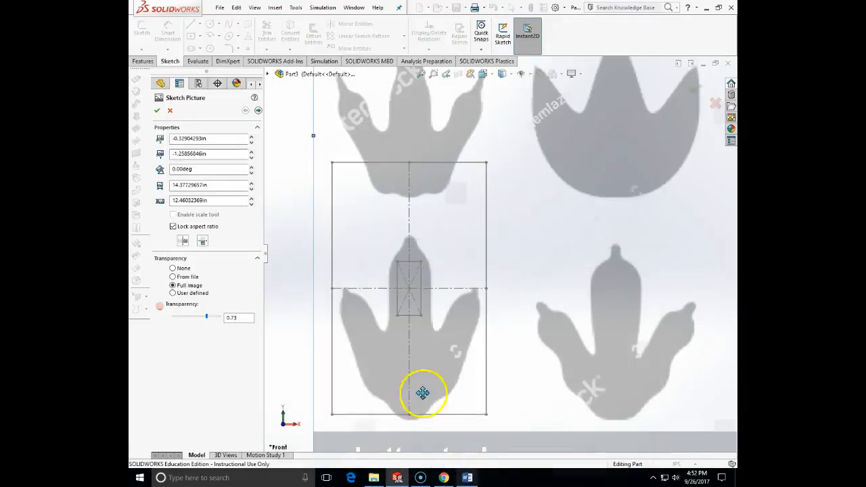
{"action": "left_click", "coordinate": [156, 110]}
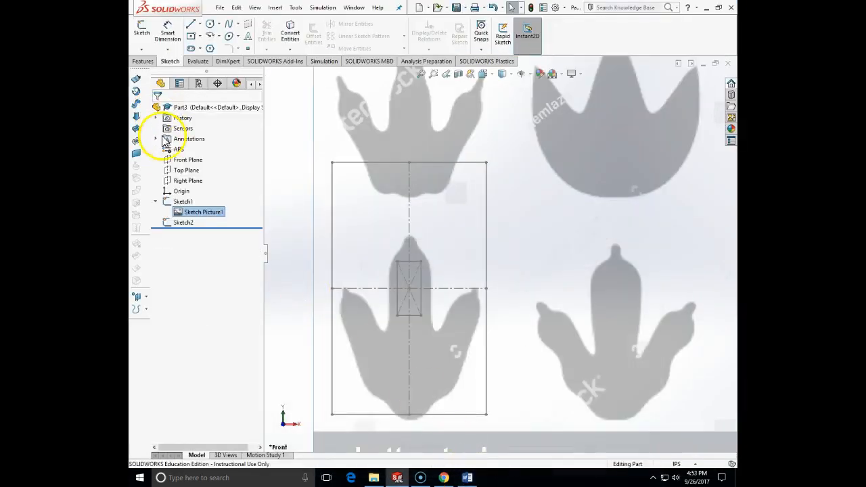
Step: Compare the reference rectangle's overall dimensions in Sketch1 with the hand-drawn switch plate in Word
{"action": "left_click", "coordinate": [182, 202]}
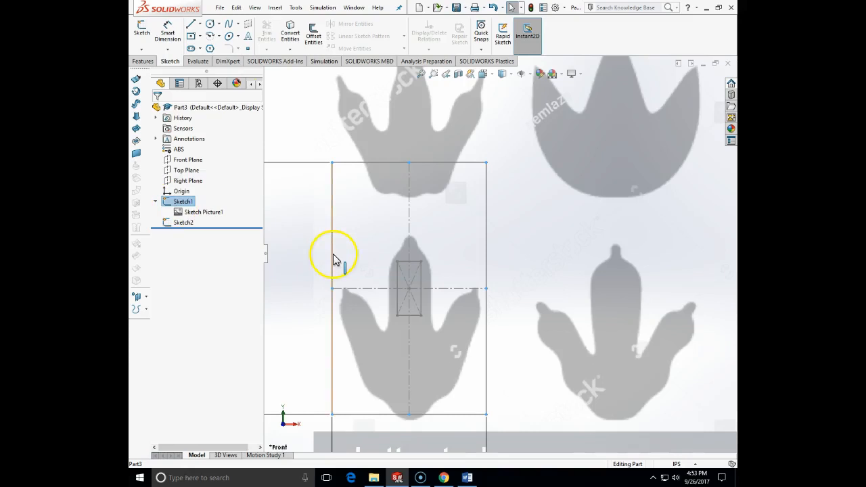
{"action": "key", "text": "z"}
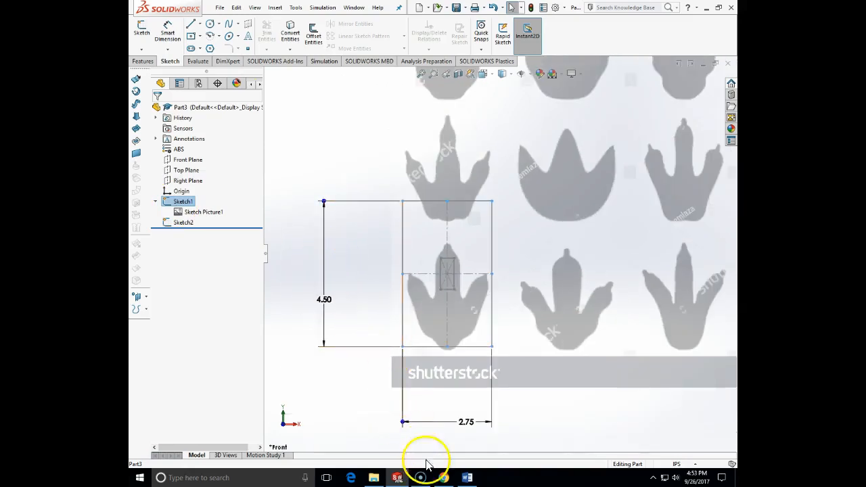
{"action": "left_click", "coordinate": [467, 478]}
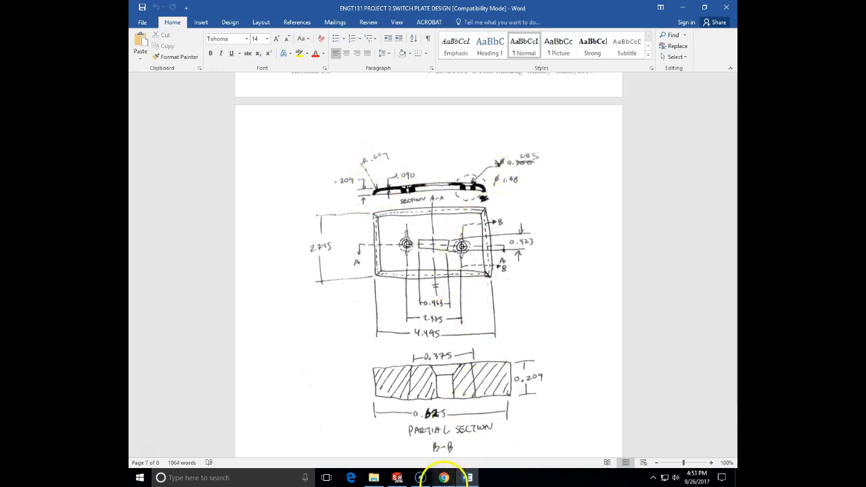
{"action": "left_click", "coordinate": [397, 478]}
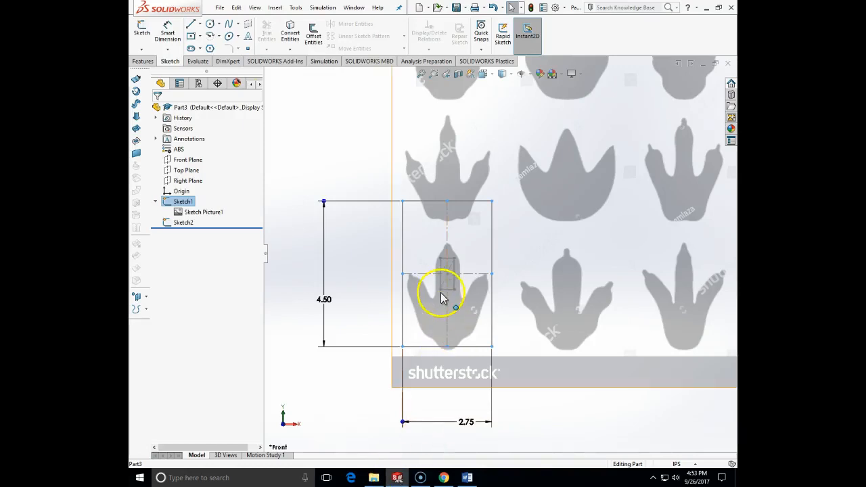
Step: Extrude the plate profile in Sketch2 as a blind boss 0.209 in deep, checking the thickness in the Word drawing
{"action": "left_click", "coordinate": [184, 223]}
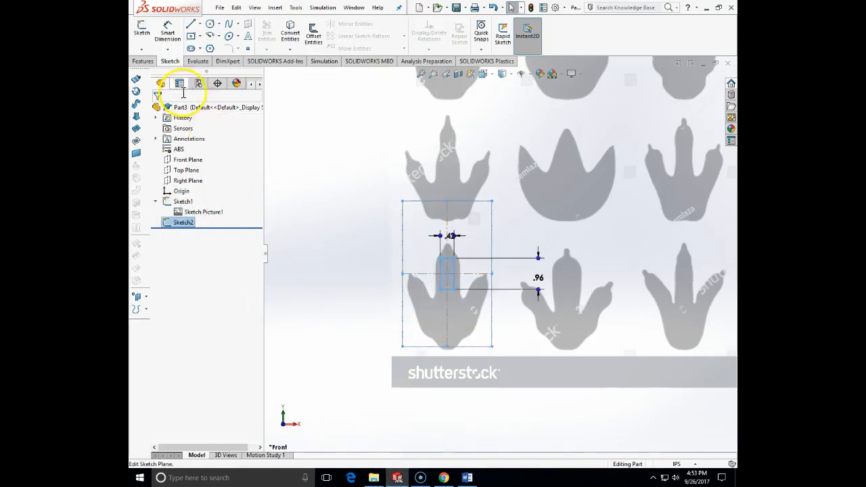
{"action": "left_click", "coordinate": [142, 61]}
{"action": "left_click", "coordinate": [146, 45]}
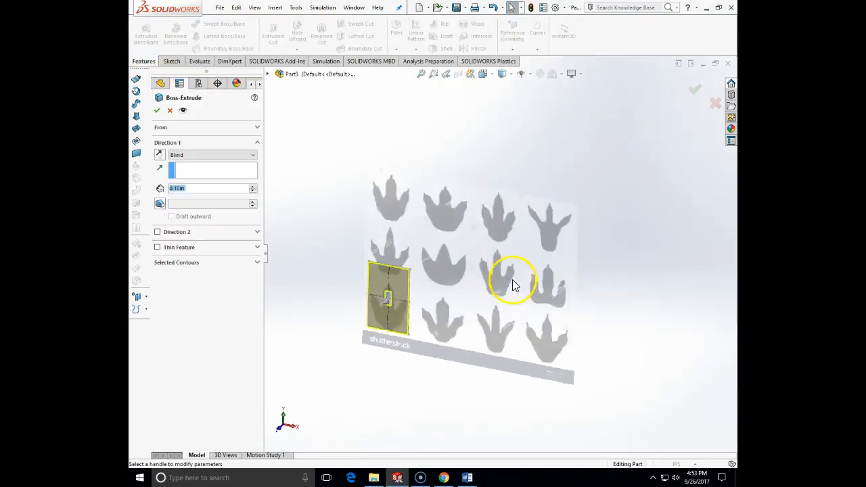
{"action": "left_click", "coordinate": [468, 478]}
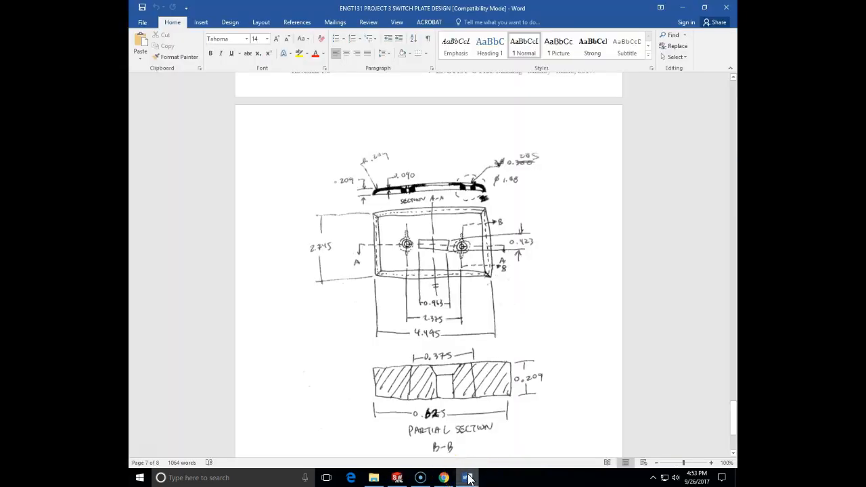
{"action": "left_click", "coordinate": [468, 478]}
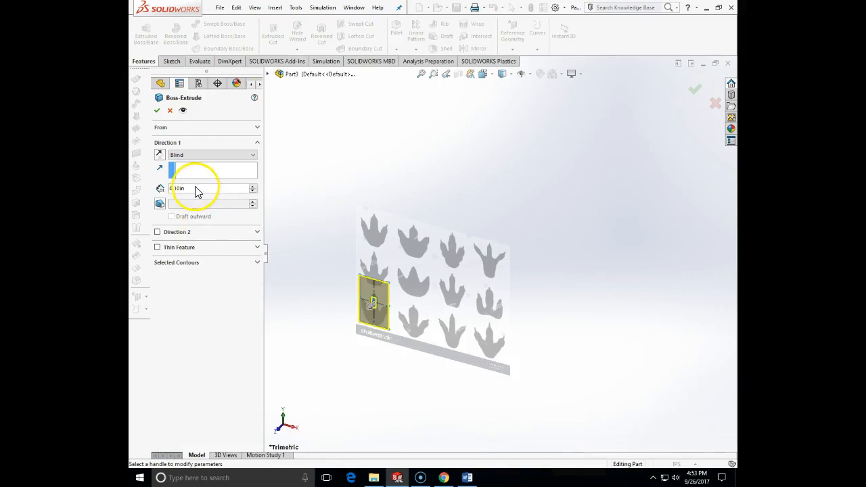
{"action": "left_click_drag", "start_coordinate": [197, 187], "coordinate": [153, 193]}
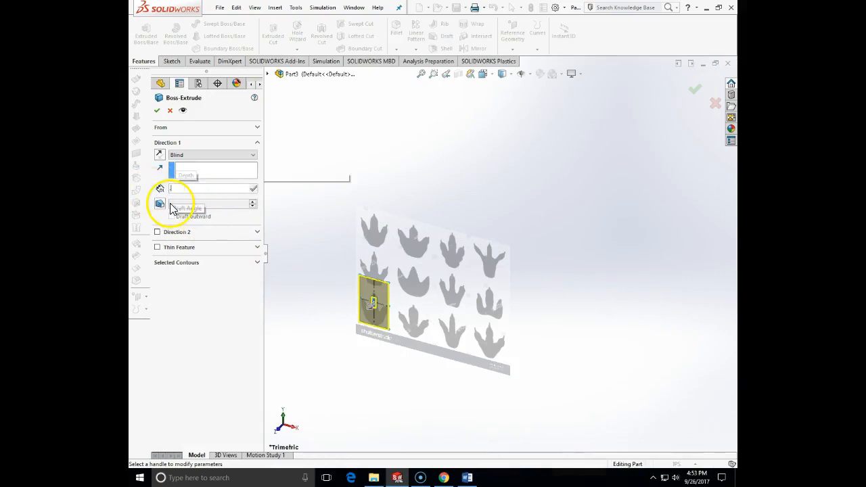
{"action": "type", "text": ".205"}
{"action": "key", "text": "Return"}
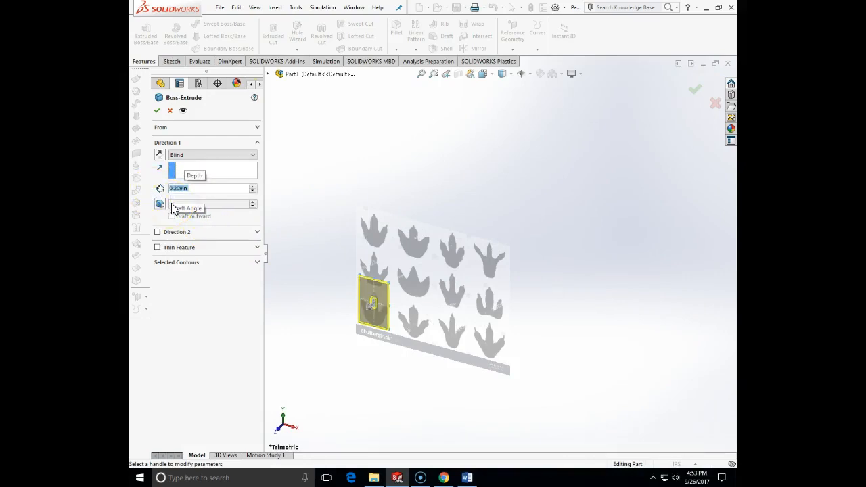
{"action": "left_click", "coordinate": [156, 110]}
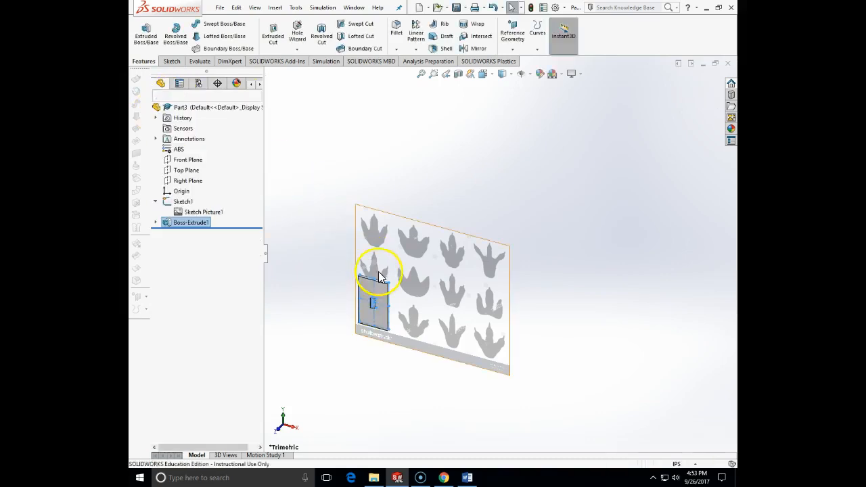
Step: Edit Sketch1 and nudge the footprint picture slightly upward so the corner footprint lies fully within the plate outline, and exit the sketch
{"action": "scroll", "coordinate": [381, 278], "scroll_direction": "down", "scroll_amount": 6}
{"action": "mouse_move", "coordinate": [429, 284]}
{"action": "middle_mouse_down"}
{"action": "mouse_move", "coordinate": [460, 252]}
{"action": "mouse_move", "coordinate": [448, 205]}
{"action": "mouse_move", "coordinate": [441, 221]}
{"action": "mouse_move", "coordinate": [411, 223]}
{"action": "mouse_move", "coordinate": [449, 228]}
{"action": "mouse_move", "coordinate": [579, 304]}
{"action": "mouse_move", "coordinate": [593, 354]}
{"action": "mouse_move", "coordinate": [626, 350]}
{"action": "mouse_move", "coordinate": [638, 360]}
{"action": "mouse_move", "coordinate": [623, 439]}
{"action": "mouse_move", "coordinate": [593, 381]}
{"action": "mouse_move", "coordinate": [501, 383]}
{"action": "mouse_move", "coordinate": [516, 376]}
{"action": "mouse_move", "coordinate": [507, 384]}
{"action": "middle_mouse_up"}
{"action": "mouse_move", "coordinate": [526, 356]}
{"action": "middle_mouse_down"}
{"action": "mouse_move", "coordinate": [458, 358]}
{"action": "mouse_move", "coordinate": [400, 344]}
{"action": "mouse_move", "coordinate": [419, 361]}
{"action": "mouse_move", "coordinate": [475, 347]}
{"action": "mouse_move", "coordinate": [499, 299]}
{"action": "middle_mouse_up"}
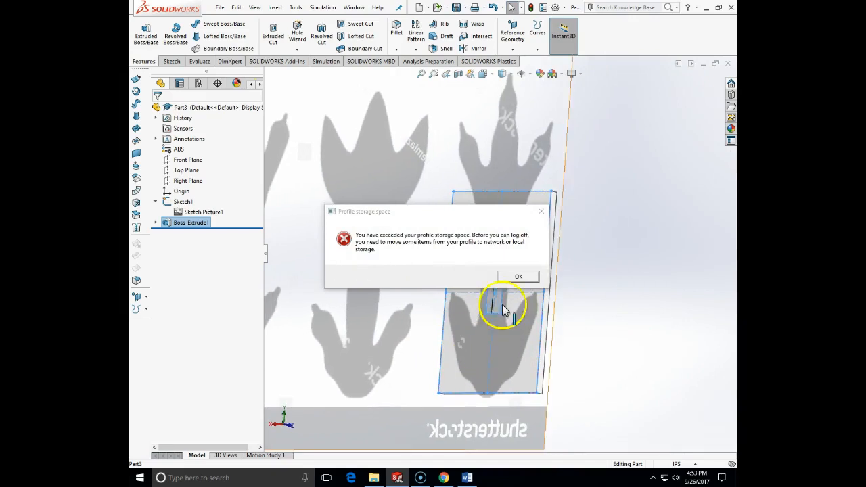
{"action": "left_click", "coordinate": [518, 276]}
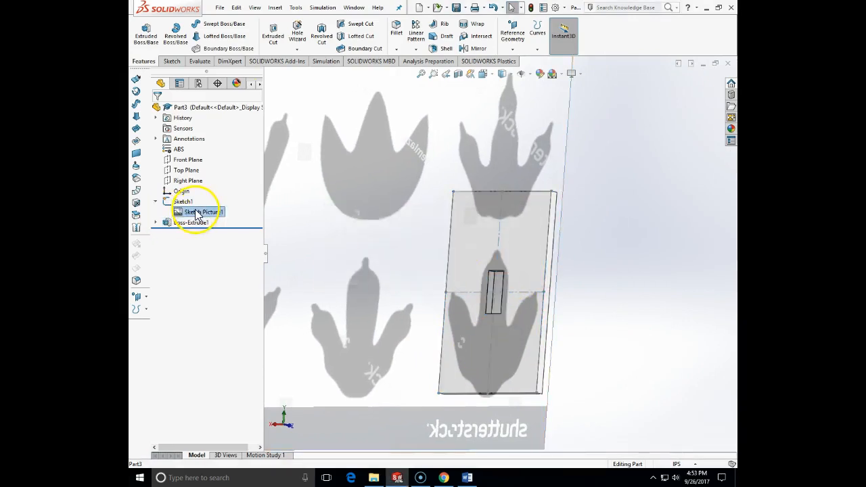
{"action": "right_click", "coordinate": [195, 216]}
{"action": "left_click", "coordinate": [203, 218]}
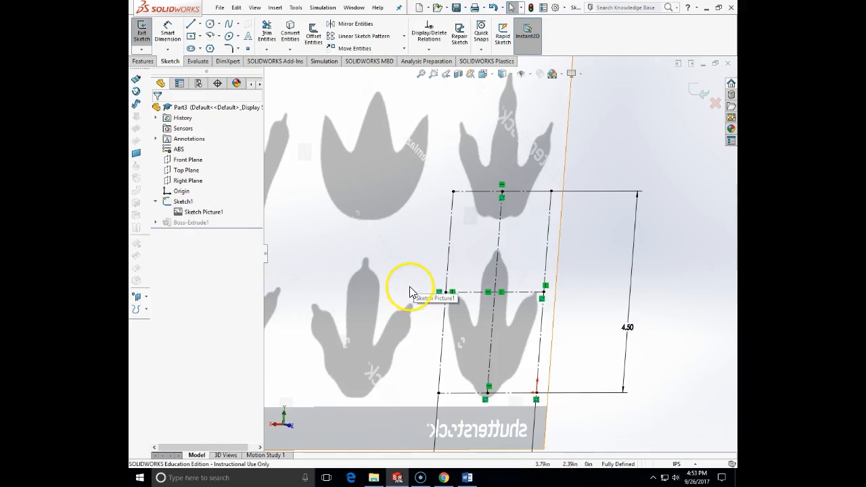
{"action": "left_click", "coordinate": [406, 285]}
{"action": "double_click", "coordinate": [353, 318]}
{"action": "left_click_drag", "start_coordinate": [361, 319], "coordinate": [364, 309]}
{"action": "left_click", "coordinate": [157, 110]}
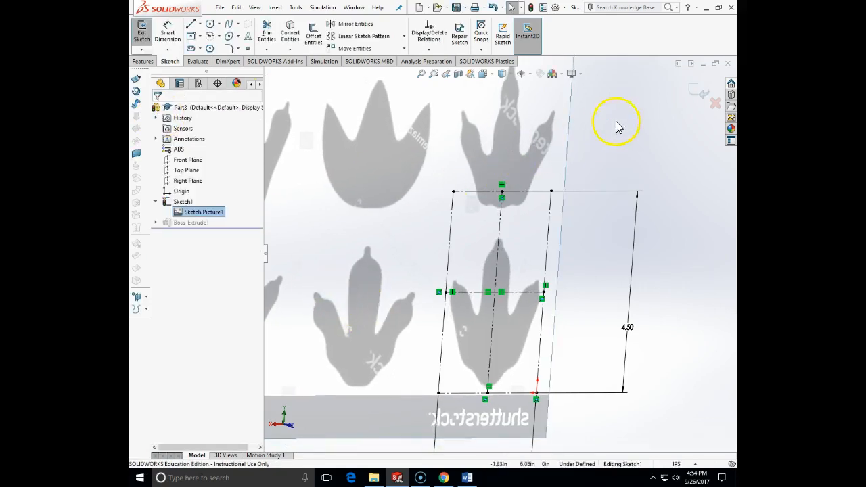
{"action": "left_click", "coordinate": [696, 97]}
Step: Examine the plate over the footprint and check the screw hole details in the Word drawing
{"action": "mouse_move", "coordinate": [612, 209]}
{"action": "middle_mouse_down"}
{"action": "mouse_move", "coordinate": [620, 203]}
{"action": "mouse_move", "coordinate": [582, 217]}
{"action": "mouse_move", "coordinate": [591, 228]}
{"action": "mouse_move", "coordinate": [532, 287]}
{"action": "mouse_move", "coordinate": [507, 296]}
{"action": "mouse_move", "coordinate": [406, 280]}
{"action": "mouse_move", "coordinate": [567, 285]}
{"action": "mouse_move", "coordinate": [576, 303]}
{"action": "mouse_move", "coordinate": [598, 294]}
{"action": "mouse_move", "coordinate": [575, 291]}
{"action": "middle_mouse_up"}
{"action": "scroll", "coordinate": [507, 301], "scroll_direction": "down", "scroll_amount": 6}
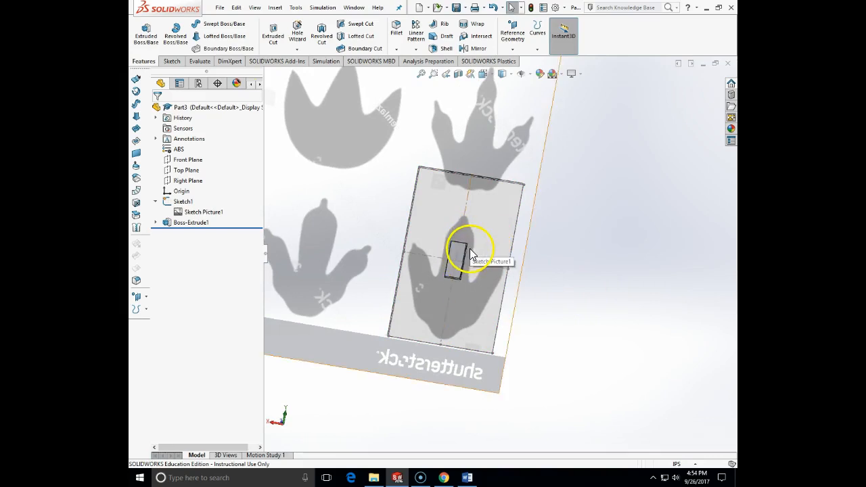
{"action": "left_click", "coordinate": [467, 478]}
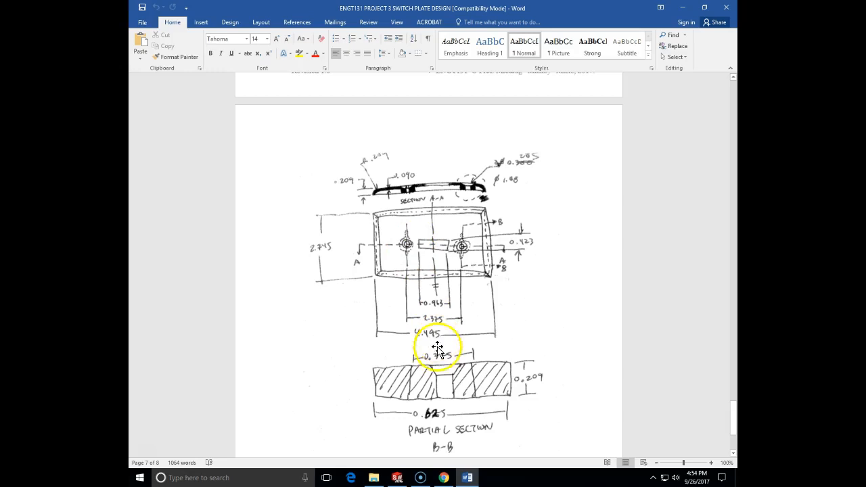
{"action": "left_click", "coordinate": [397, 478]}
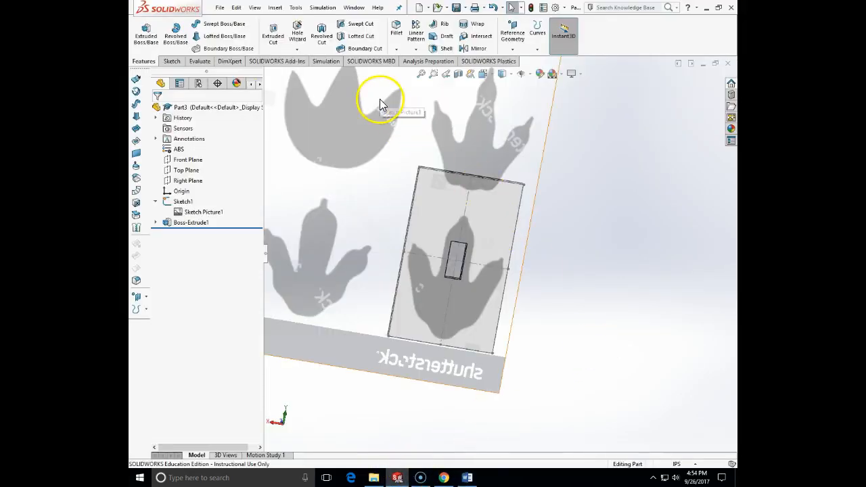
Step: Define a Hole Wizard countersink with ANSI Inch standard, Flat Head Screw (100), size #6, Normal fit and Through All
{"action": "left_click", "coordinate": [299, 39]}
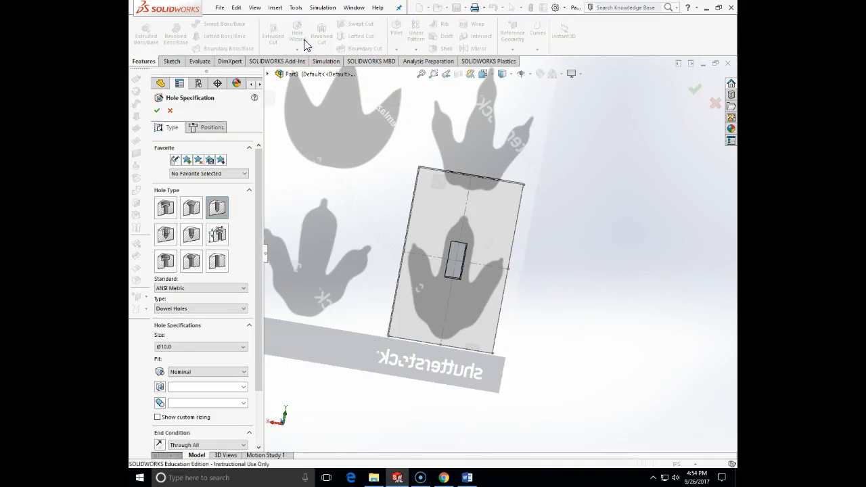
{"action": "left_click", "coordinate": [192, 216]}
{"action": "left_click", "coordinate": [200, 288]}
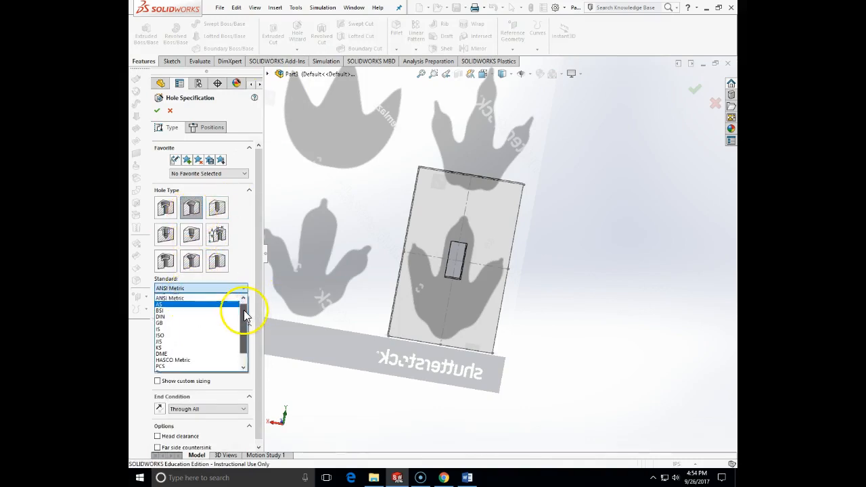
{"action": "left_click", "coordinate": [197, 296]}
{"action": "left_click", "coordinate": [208, 308]}
{"action": "left_click", "coordinate": [212, 313]}
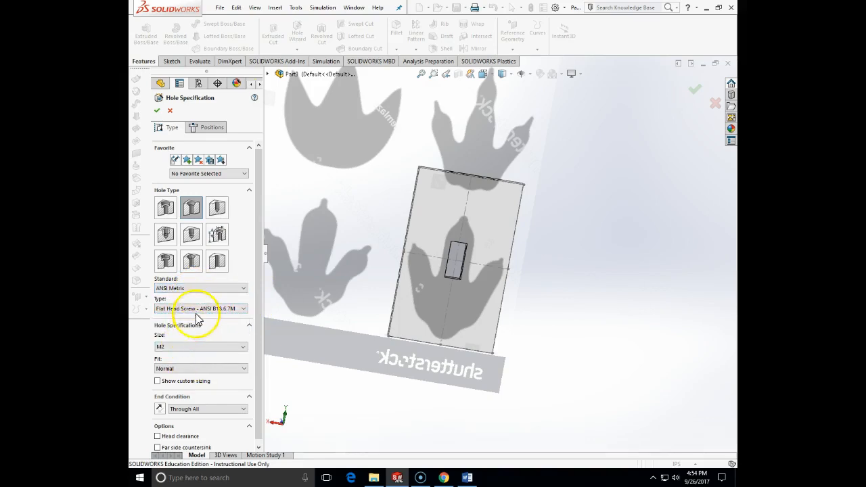
{"action": "left_click", "coordinate": [198, 289]}
{"action": "scroll", "coordinate": [212, 300], "scroll_direction": "up", "scroll_amount": 1}
{"action": "left_click", "coordinate": [203, 296]}
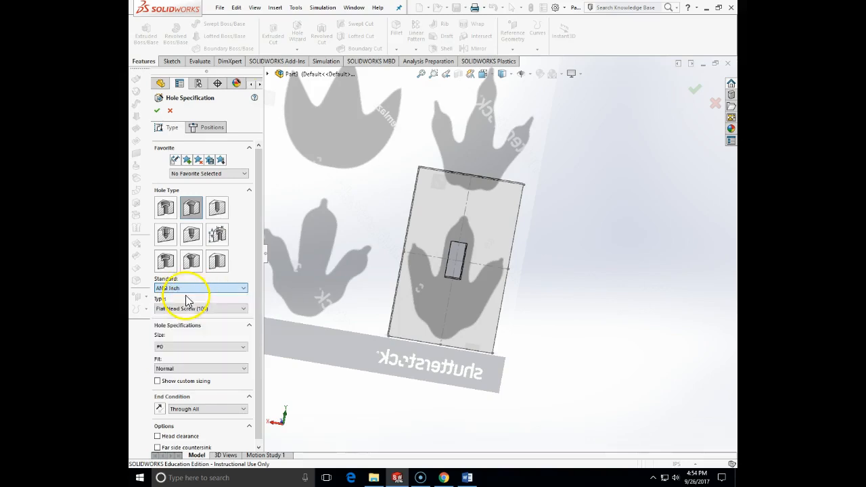
{"action": "left_click", "coordinate": [178, 347]}
{"action": "left_click", "coordinate": [215, 386]}
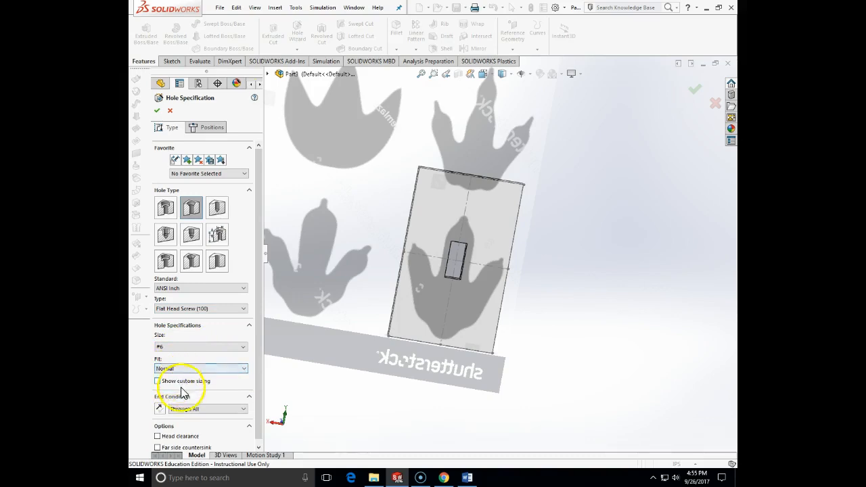
Step: Place two countersunk holes on the plate face's vertical centerline, one above and one below the switch opening
{"action": "left_click", "coordinate": [212, 129]}
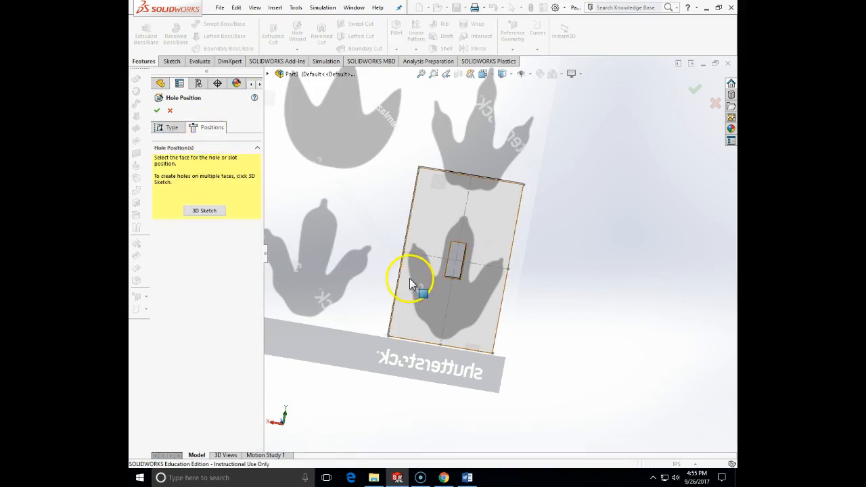
{"action": "left_click", "coordinate": [474, 227]}
{"action": "mouse_move", "coordinate": [472, 226]}
{"action": "middle_mouse_down"}
{"action": "mouse_move", "coordinate": [481, 230]}
{"action": "mouse_move", "coordinate": [466, 199]}
{"action": "mouse_move", "coordinate": [480, 198]}
{"action": "middle_mouse_up"}
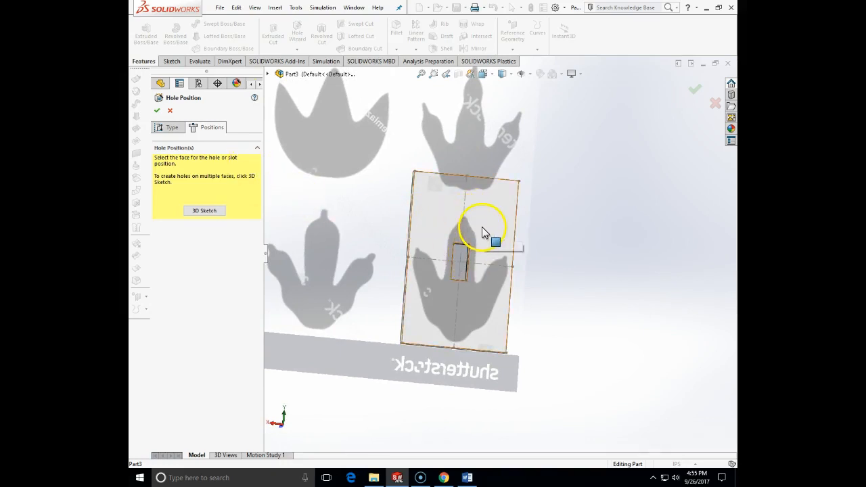
{"action": "left_click", "coordinate": [483, 233]}
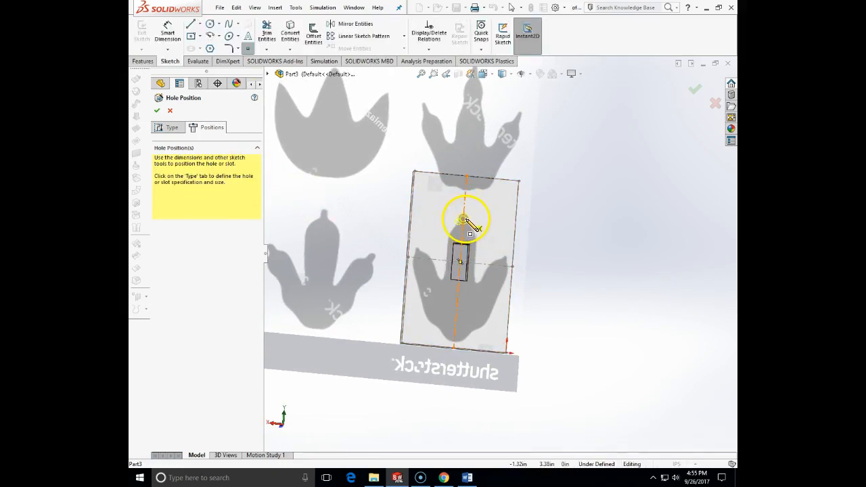
{"action": "left_click", "coordinate": [463, 218]}
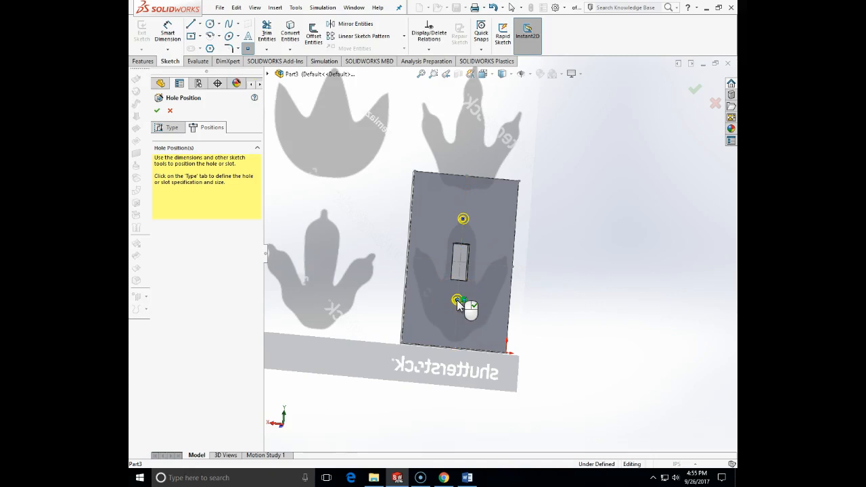
{"action": "left_click", "coordinate": [457, 301]}
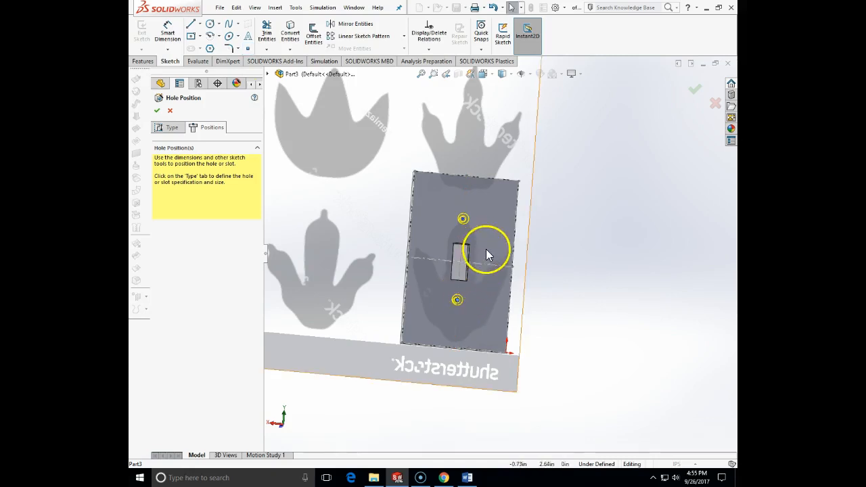
Step: Dimension the distance between the two hole centers and set it to 2.375 in, checking the spacing in the Word drawing
{"action": "left_click", "coordinate": [167, 34]}
{"action": "left_click", "coordinate": [463, 220]}
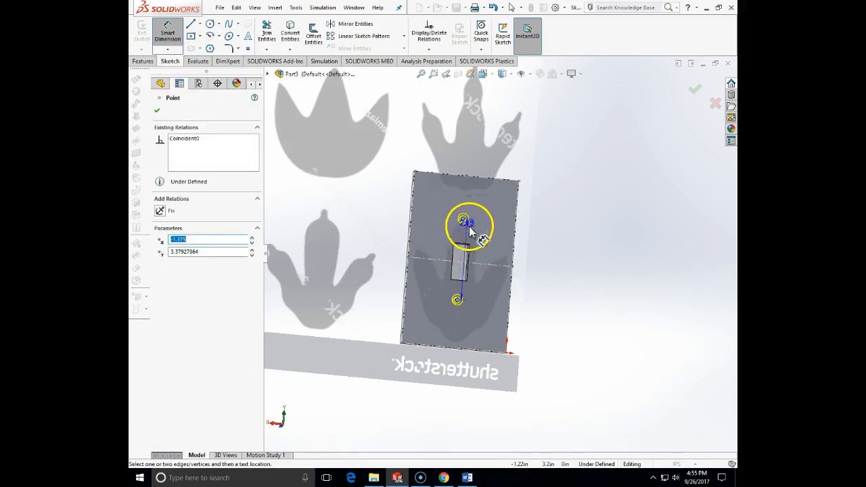
{"action": "left_click", "coordinate": [458, 299]}
{"action": "left_click", "coordinate": [486, 285]}
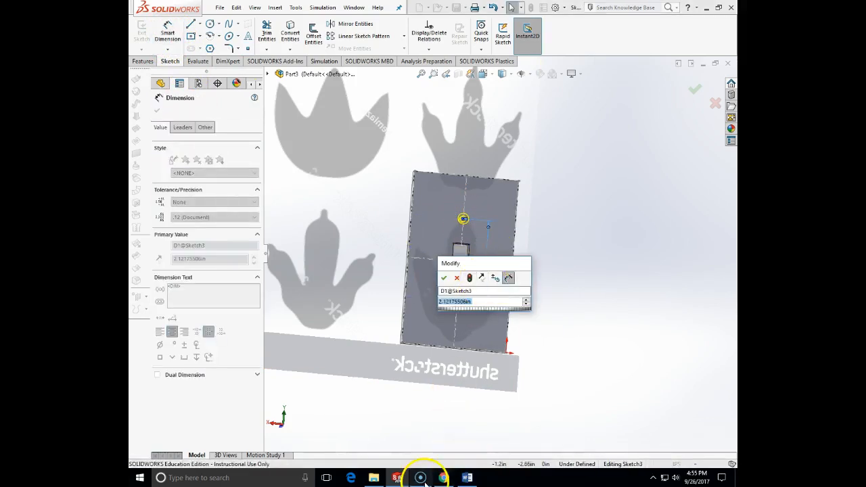
{"action": "left_click", "coordinate": [465, 479]}
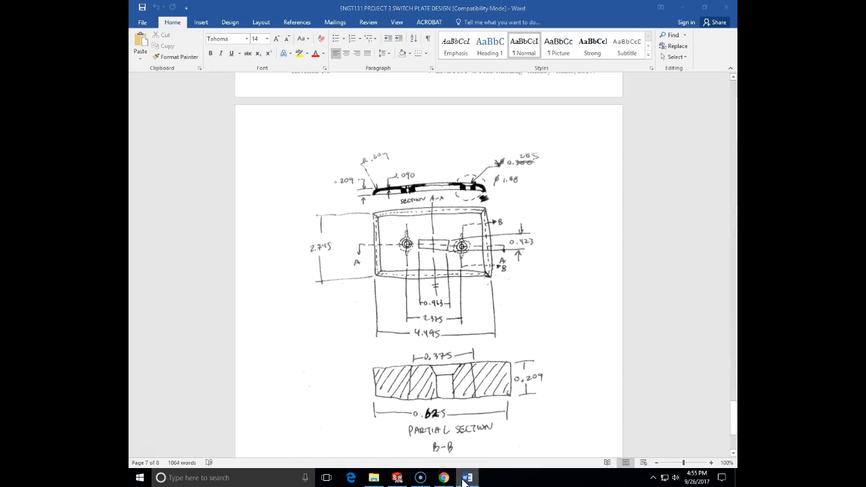
{"action": "left_click", "coordinate": [465, 478]}
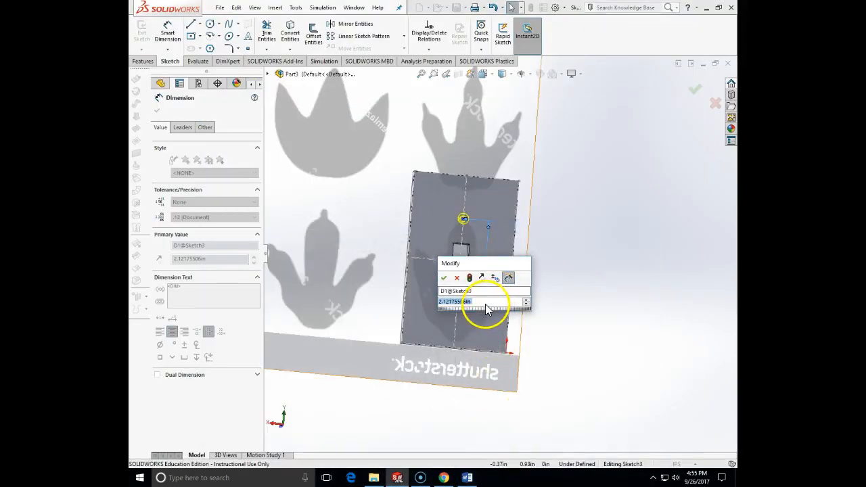
{"action": "type", "text": "2."}
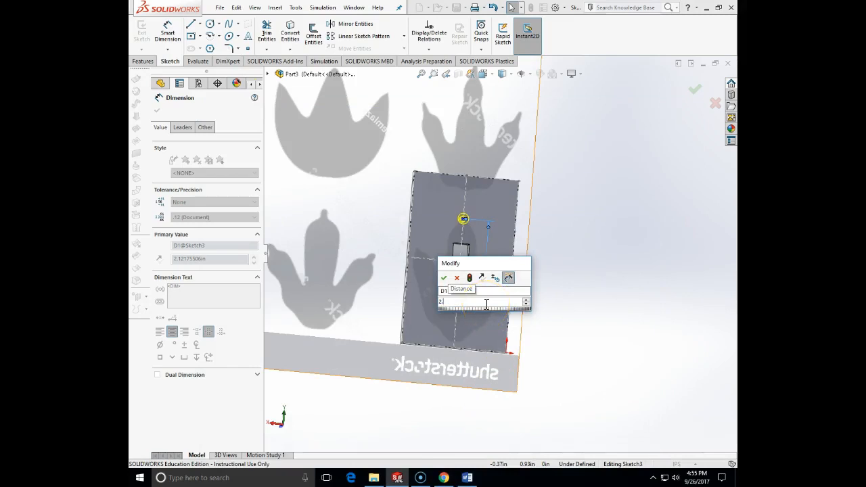
{"action": "type", "text": "375"}
{"action": "key", "text": "Return"}
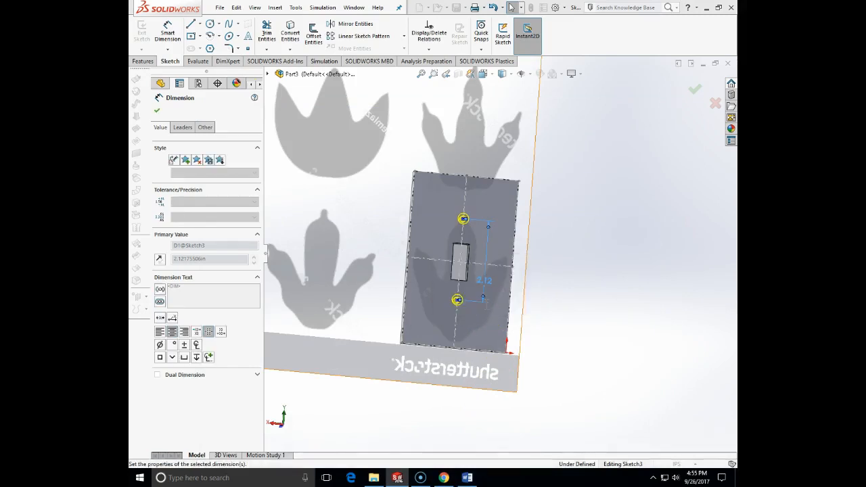
{"action": "key", "text": "Escape"}
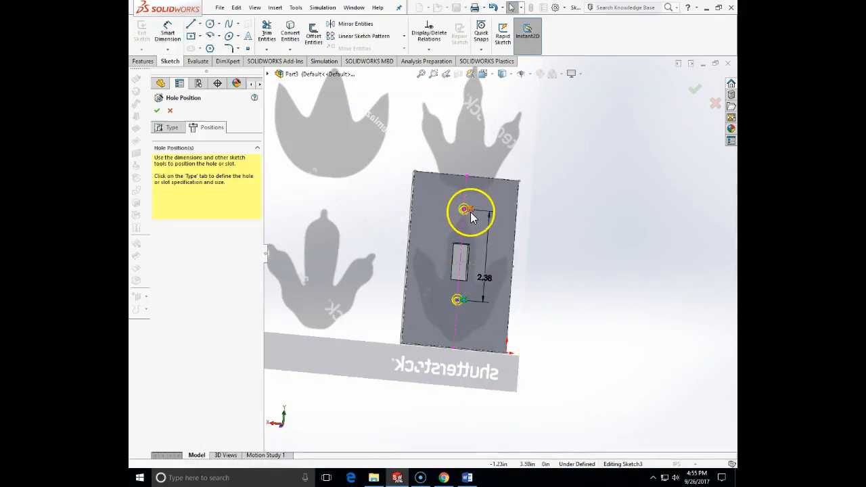
Step: Dimension the upper hole from the plate's horizontal centerline with the equation =2.375/2 and finish the countersunk holes
{"action": "left_click", "coordinate": [165, 38]}
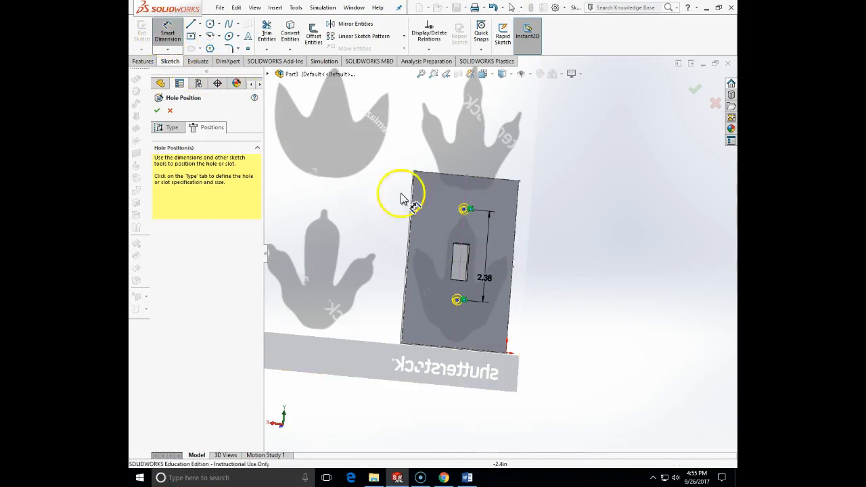
{"action": "left_click", "coordinate": [464, 209]}
{"action": "left_click", "coordinate": [478, 262]}
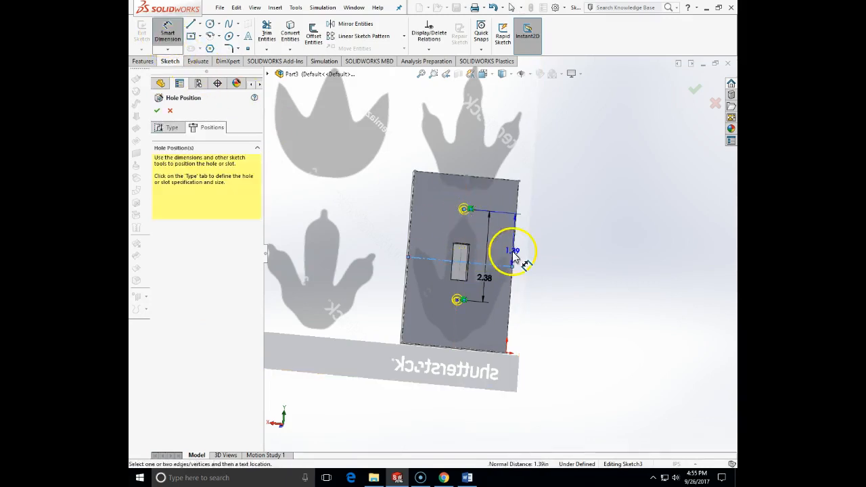
{"action": "left_click", "coordinate": [549, 254]}
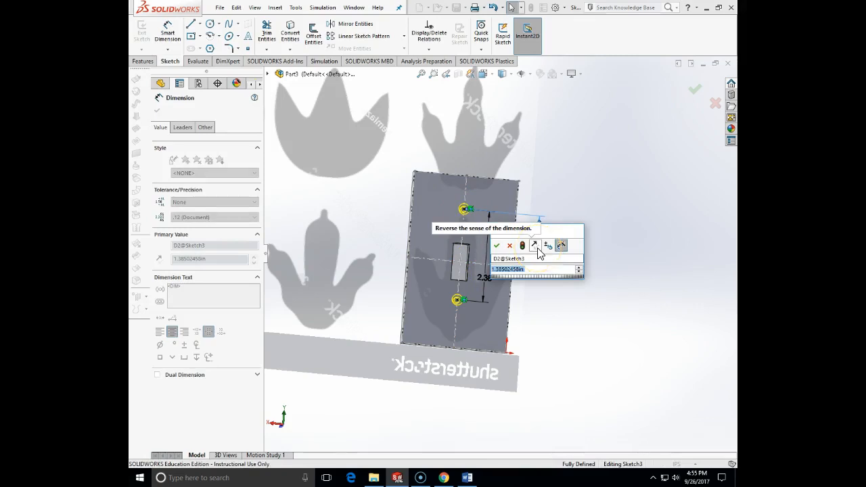
{"action": "type", "text": "=2.375/2"}
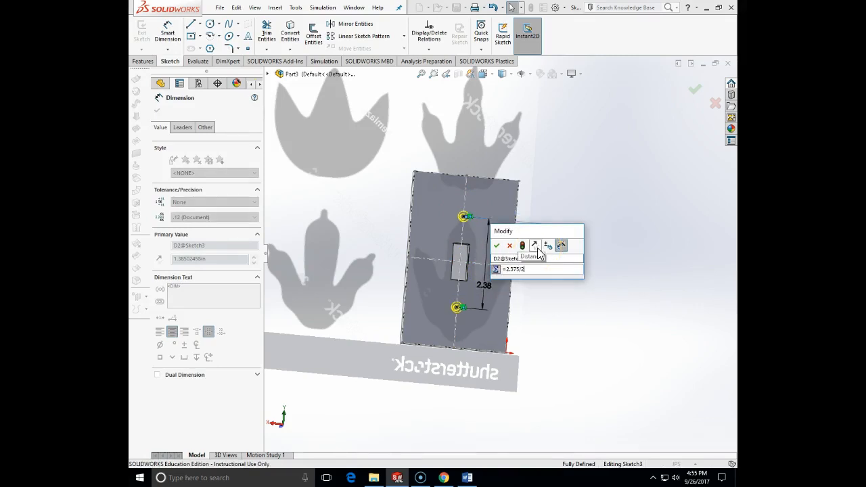
{"action": "left_click", "coordinate": [497, 246]}
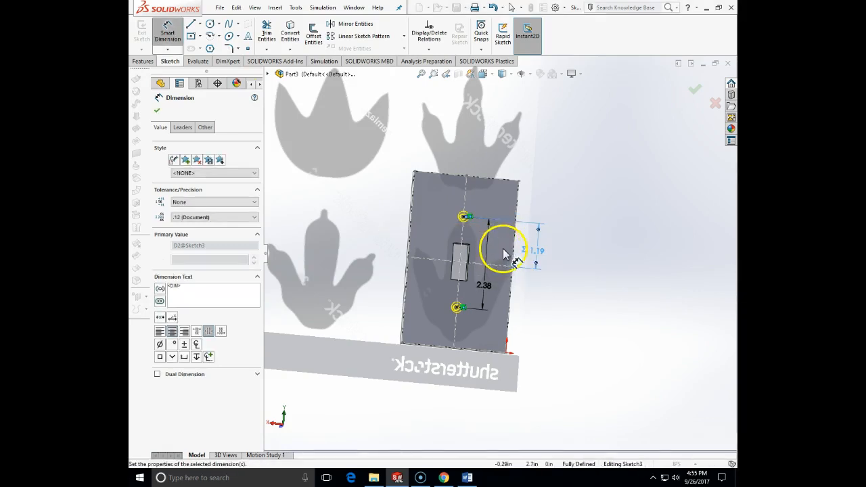
{"action": "mouse_move", "coordinate": [548, 301]}
{"action": "middle_mouse_down"}
{"action": "mouse_move", "coordinate": [574, 309]}
{"action": "mouse_move", "coordinate": [565, 313]}
{"action": "middle_mouse_up"}
{"action": "left_click", "coordinate": [157, 111]}
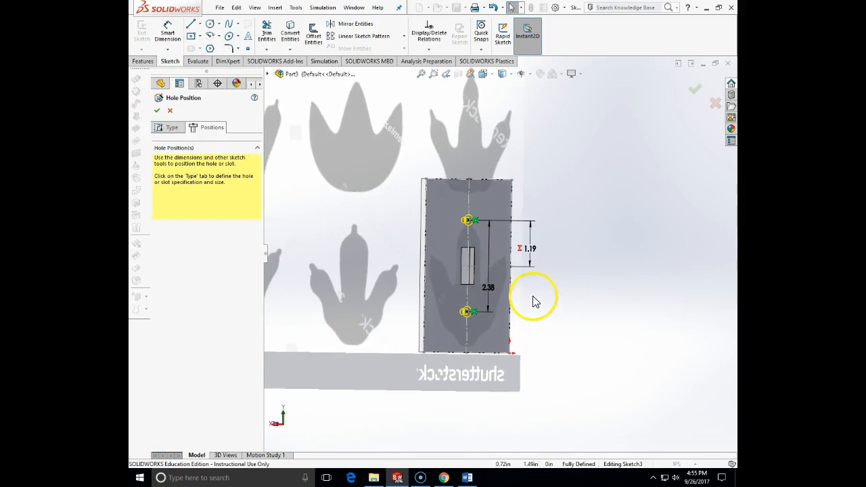
{"action": "left_click", "coordinate": [157, 111]}
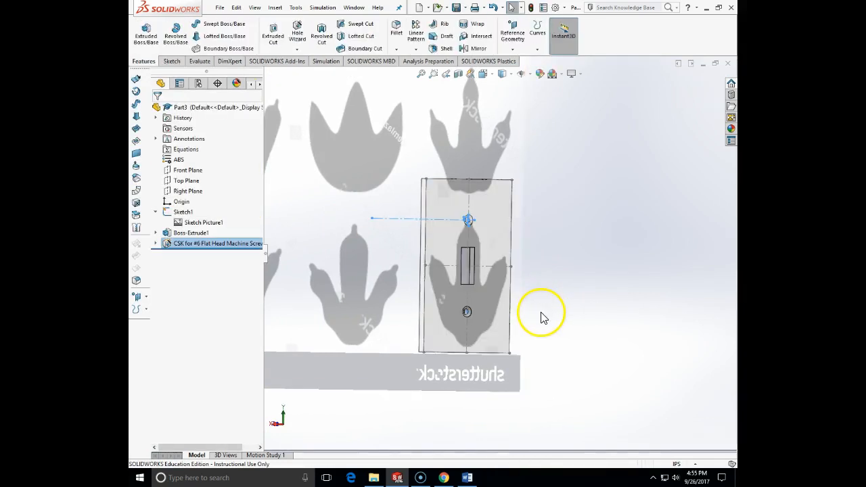
Step: Edit the plate's boss extrusion and apply a draft angle of 5 degrees
{"action": "mouse_move", "coordinate": [535, 312]}
{"action": "middle_mouse_down"}
{"action": "mouse_move", "coordinate": [483, 294]}
{"action": "mouse_move", "coordinate": [566, 310]}
{"action": "mouse_move", "coordinate": [565, 327]}
{"action": "mouse_move", "coordinate": [555, 264]}
{"action": "mouse_move", "coordinate": [636, 231]}
{"action": "mouse_move", "coordinate": [607, 271]}
{"action": "mouse_move", "coordinate": [517, 300]}
{"action": "middle_mouse_up"}
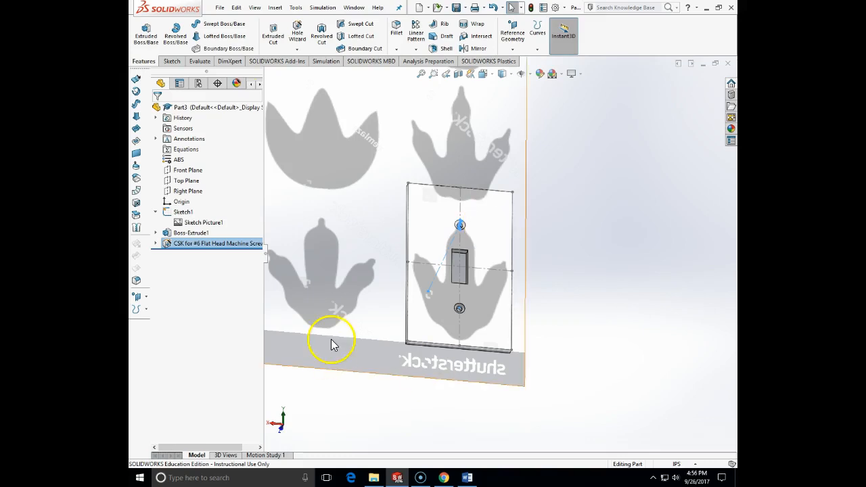
{"action": "right_click", "coordinate": [188, 237]}
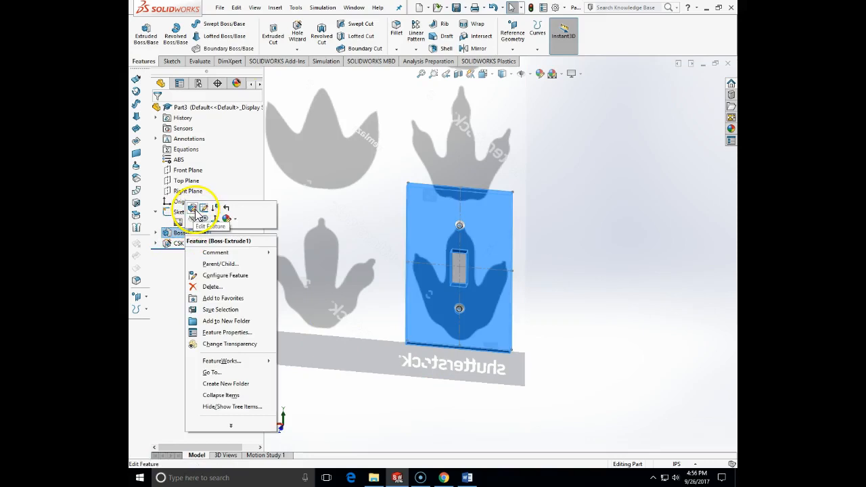
{"action": "left_click", "coordinate": [180, 204]}
{"action": "left_click", "coordinate": [160, 203]}
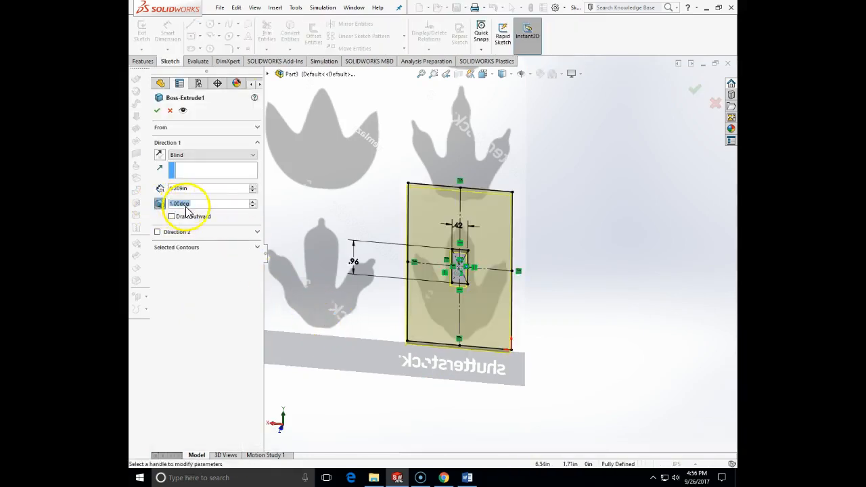
{"action": "type", "text": "5"}
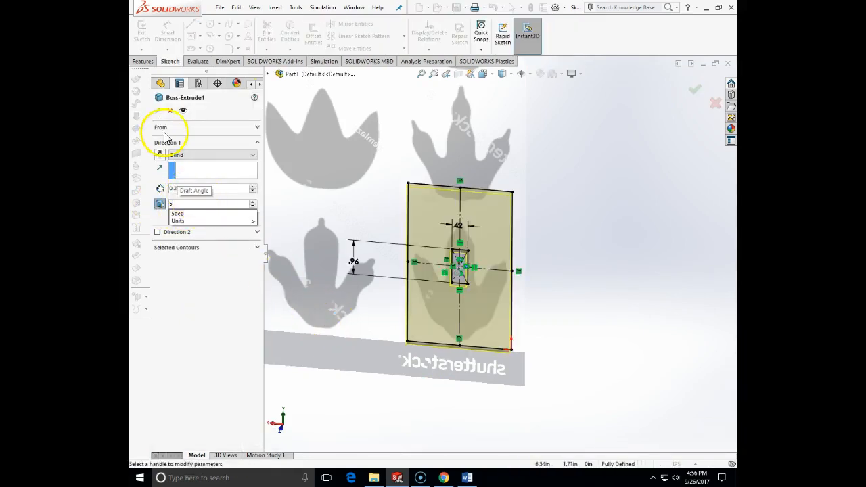
{"action": "key", "text": "Return"}
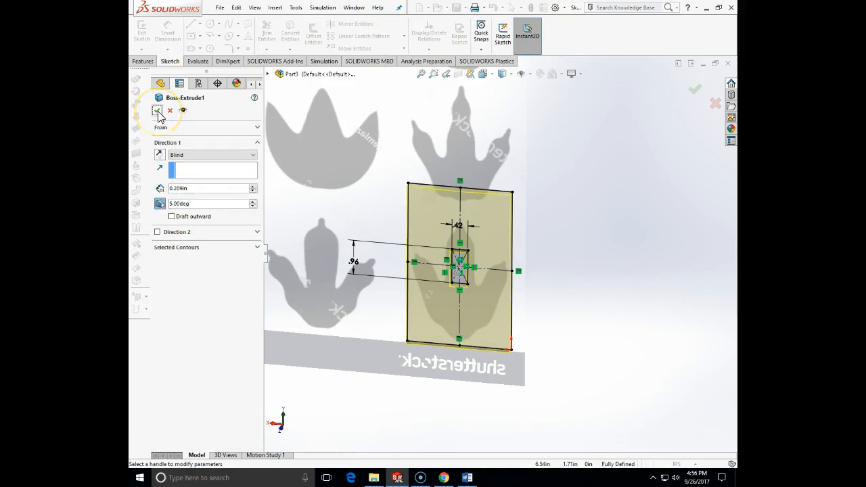
{"action": "left_click", "coordinate": [157, 111]}
Step: Reopen the plate's boss extrusion and make its draft go outward
{"action": "middle_click_drag", "start_coordinate": [367, 293], "coordinate": [349, 272]}
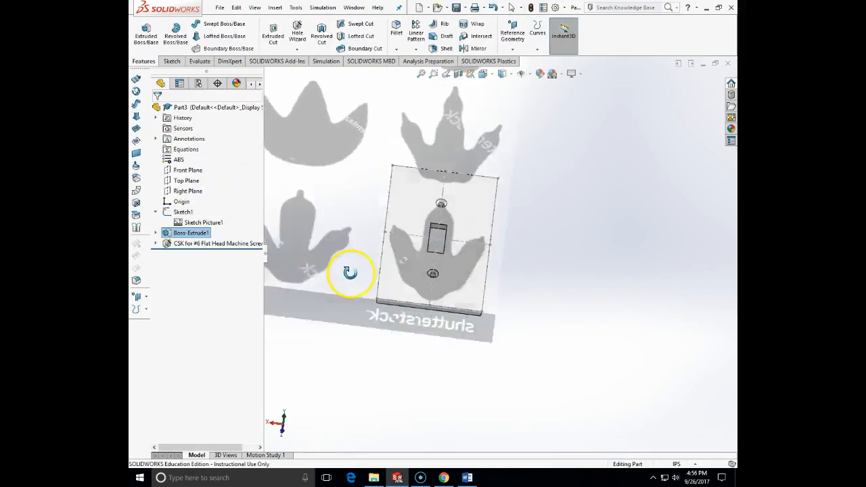
{"action": "middle_click_drag", "start_coordinate": [514, 280], "coordinate": [296, 302]}
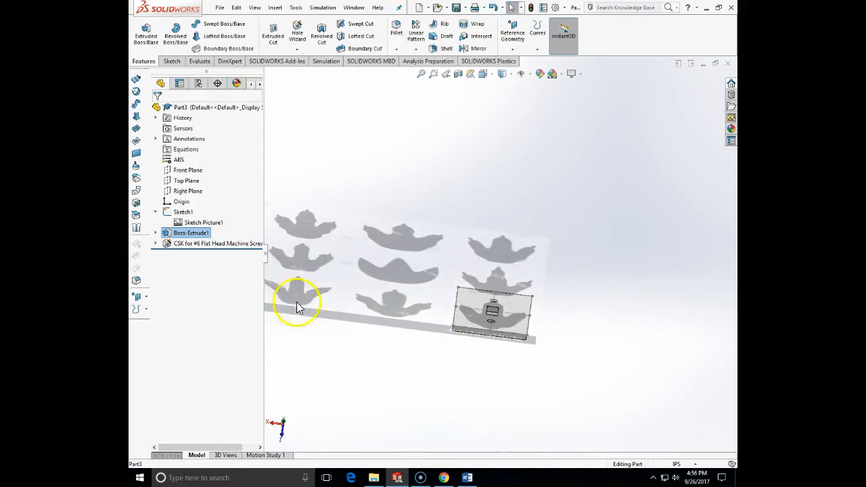
{"action": "right_click", "coordinate": [181, 234]}
{"action": "left_click", "coordinate": [182, 205]}
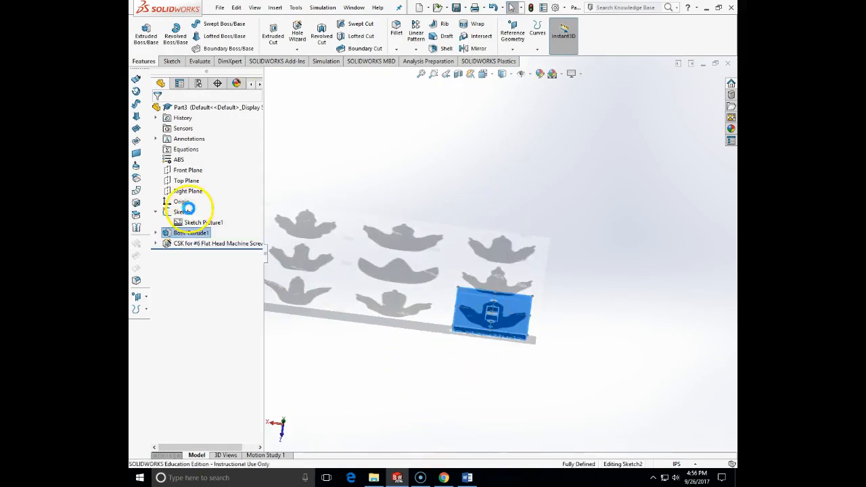
{"action": "left_click", "coordinate": [172, 217]}
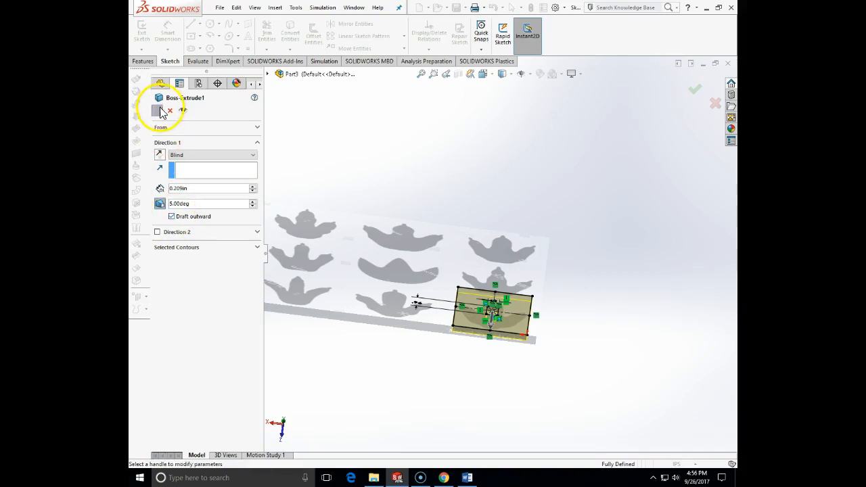
{"action": "left_click", "coordinate": [161, 112]}
{"action": "middle_click_drag", "start_coordinate": [431, 348], "coordinate": [479, 312]}
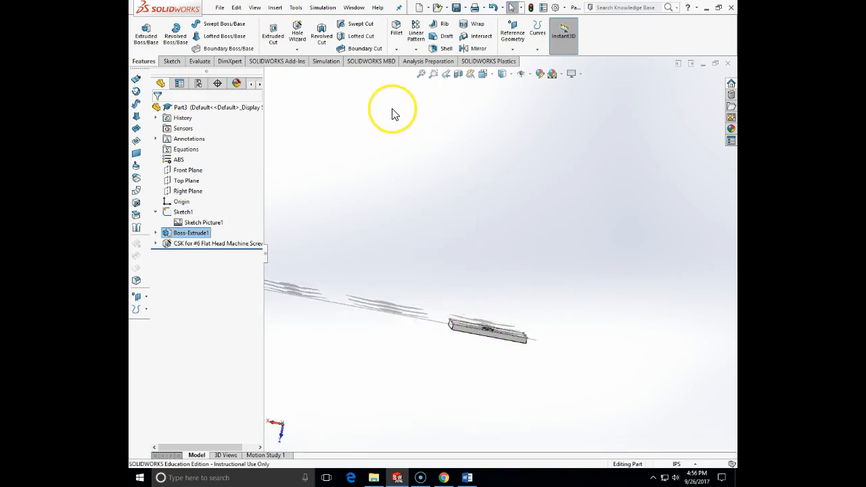
{"action": "left_click", "coordinate": [438, 49]}
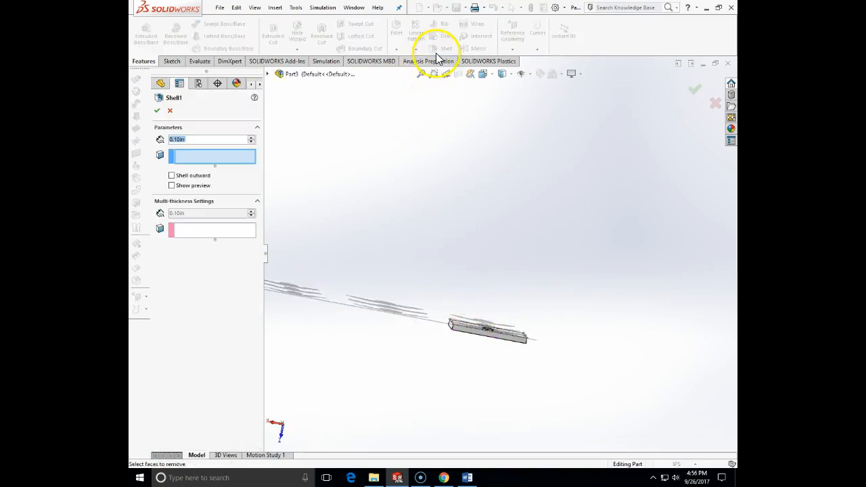
{"action": "left_click", "coordinate": [466, 478]}
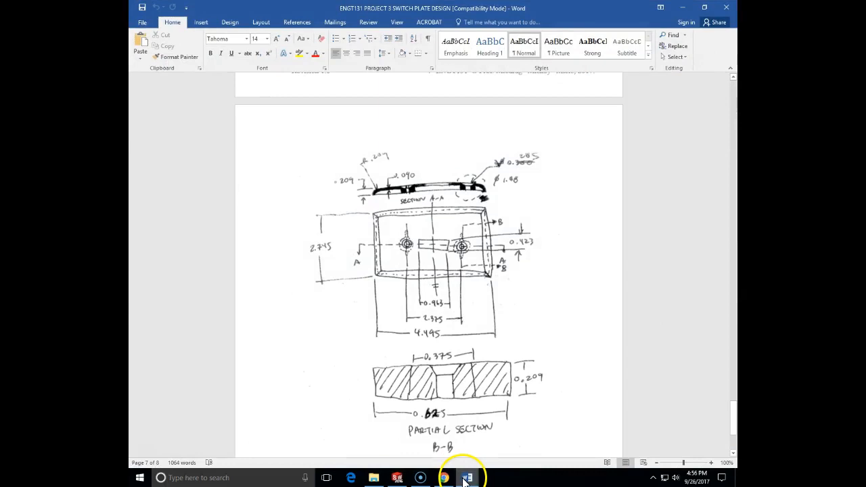
{"action": "left_click", "coordinate": [466, 477]}
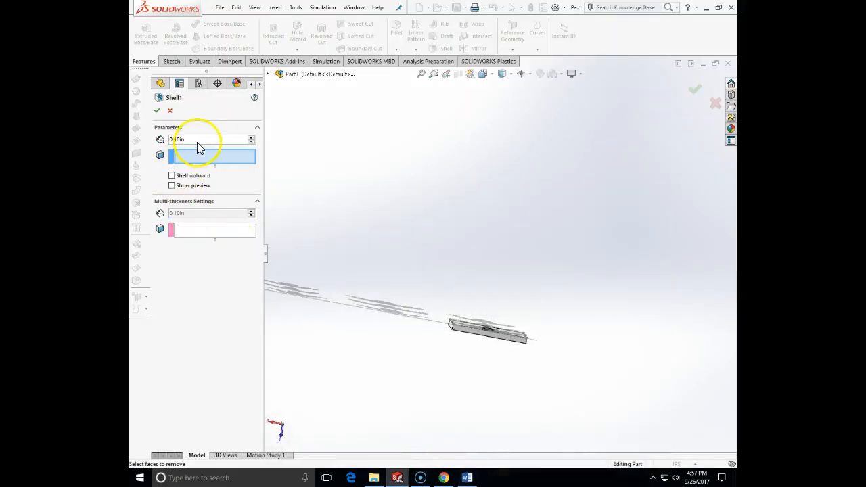
{"action": "left_click", "coordinate": [170, 110]}
Step: Start a full round fillet and select the plate's two short end faces as side face set 1
{"action": "mouse_move", "coordinate": [379, 257]}
{"action": "middle_mouse_down"}
{"action": "mouse_move", "coordinate": [399, 265]}
{"action": "mouse_move", "coordinate": [402, 298]}
{"action": "mouse_move", "coordinate": [368, 286]}
{"action": "mouse_move", "coordinate": [376, 261]}
{"action": "middle_mouse_up"}
{"action": "left_click", "coordinate": [396, 30]}
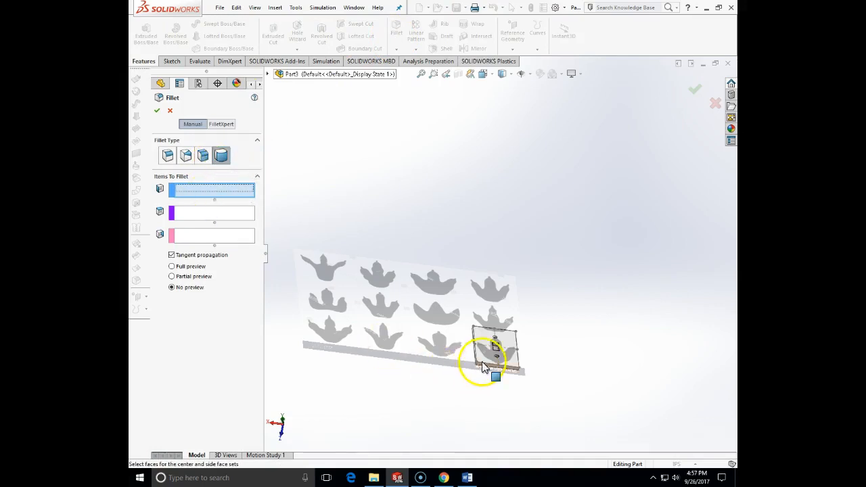
{"action": "scroll", "coordinate": [487, 361], "scroll_direction": "down", "scroll_amount": 5}
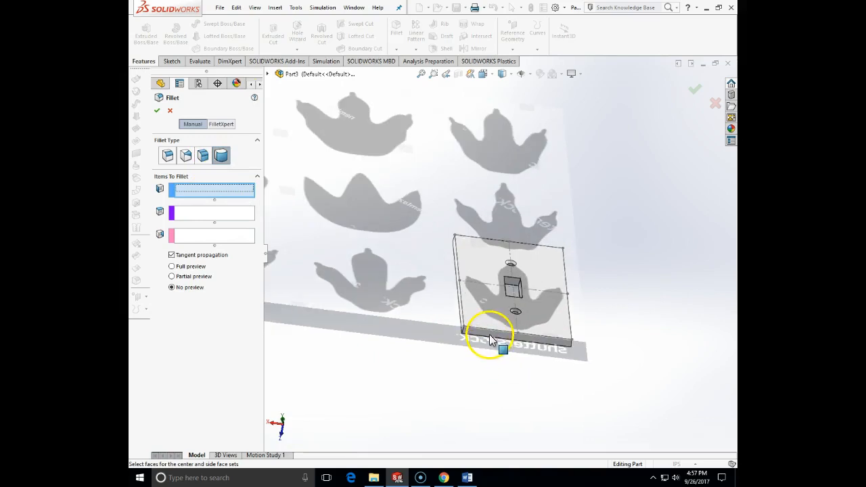
{"action": "left_click", "coordinate": [492, 338]}
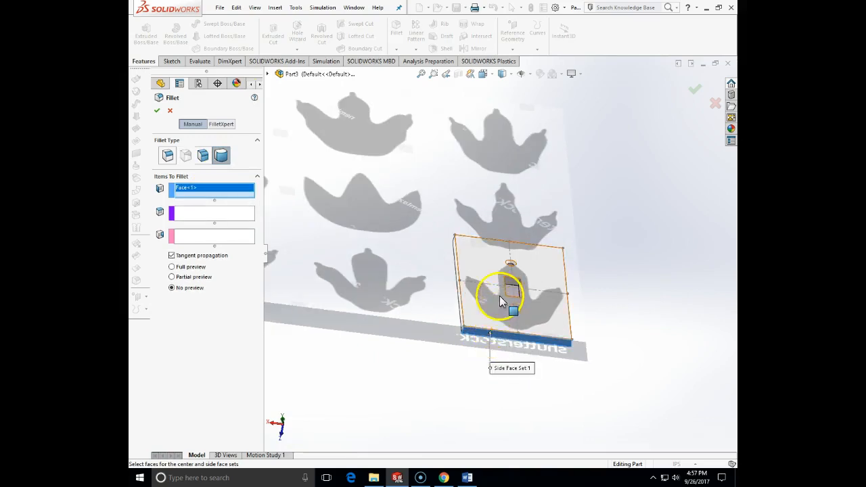
{"action": "middle_click_drag", "start_coordinate": [503, 205], "coordinate": [526, 226]}
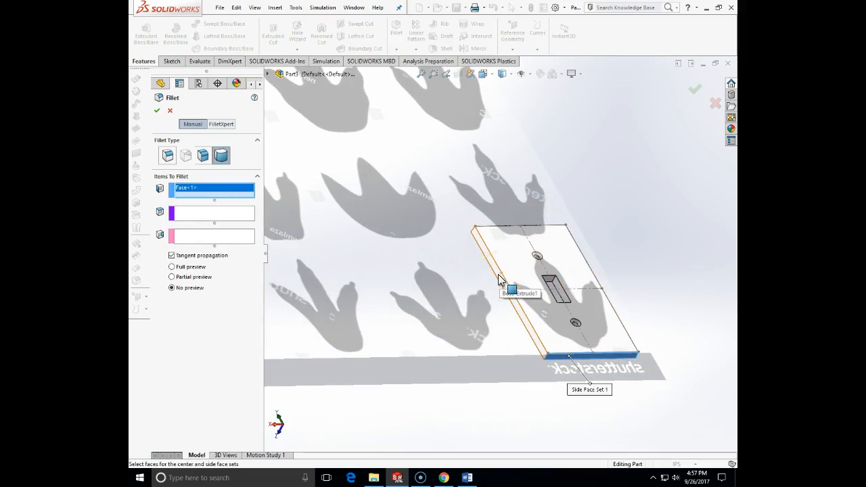
{"action": "middle_click_drag", "start_coordinate": [499, 193], "coordinate": [452, 194]}
{"action": "left_click", "coordinate": [428, 139]}
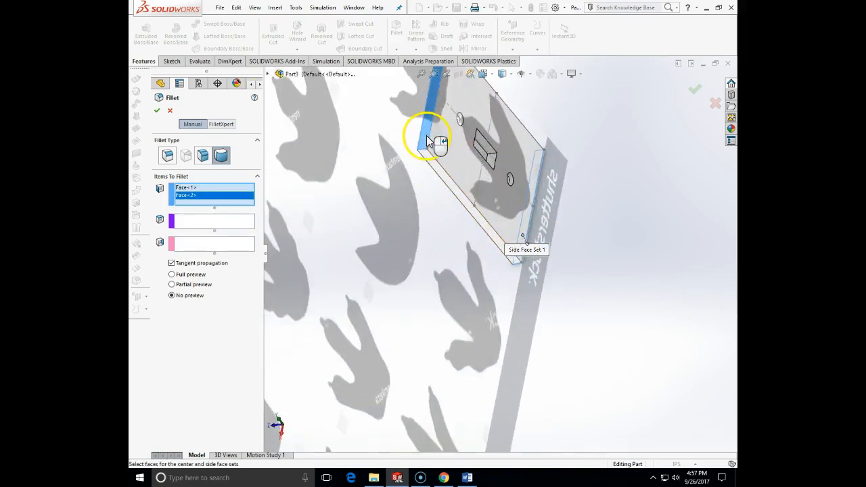
Step: Choose the plate's broad face as center and both long side faces as side face set 2, and try to create the full round fillet
{"action": "left_click", "coordinate": [212, 224]}
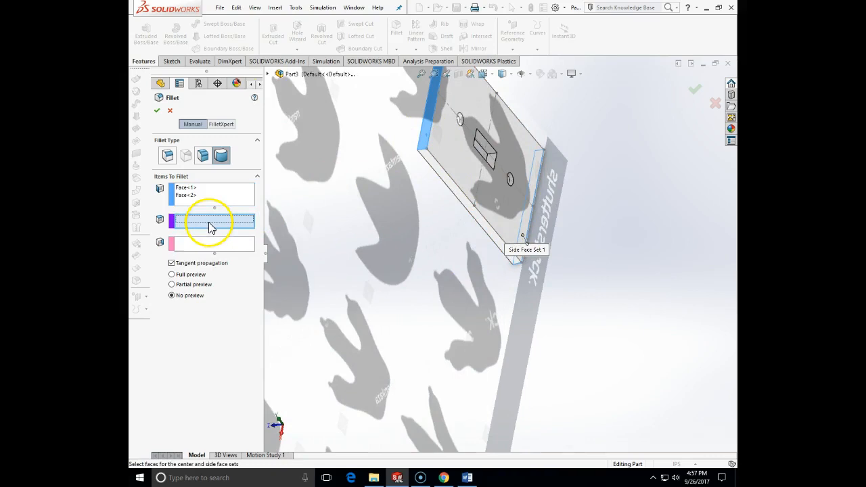
{"action": "left_click", "coordinate": [453, 162]}
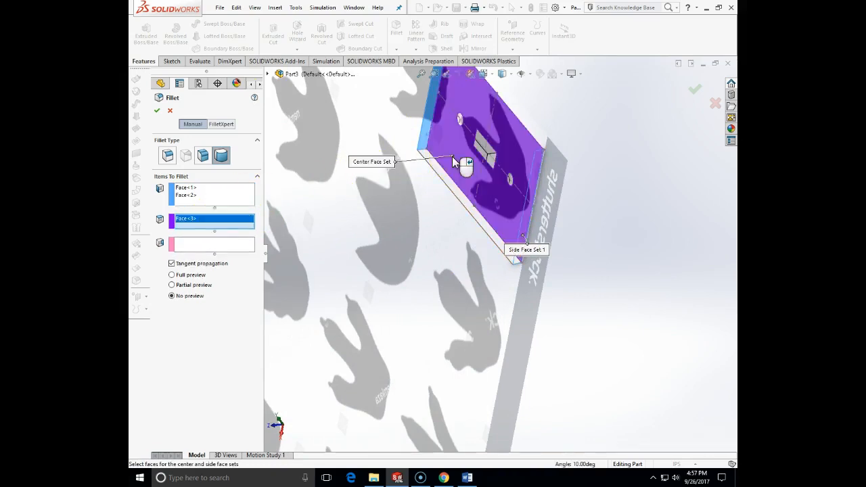
{"action": "left_click", "coordinate": [183, 243]}
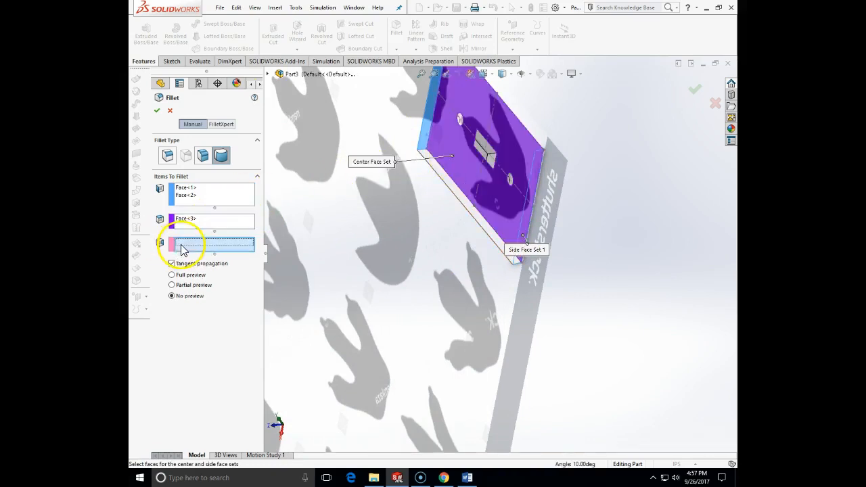
{"action": "left_click", "coordinate": [487, 235]}
{"action": "middle_click_drag", "start_coordinate": [481, 247], "coordinate": [363, 349]}
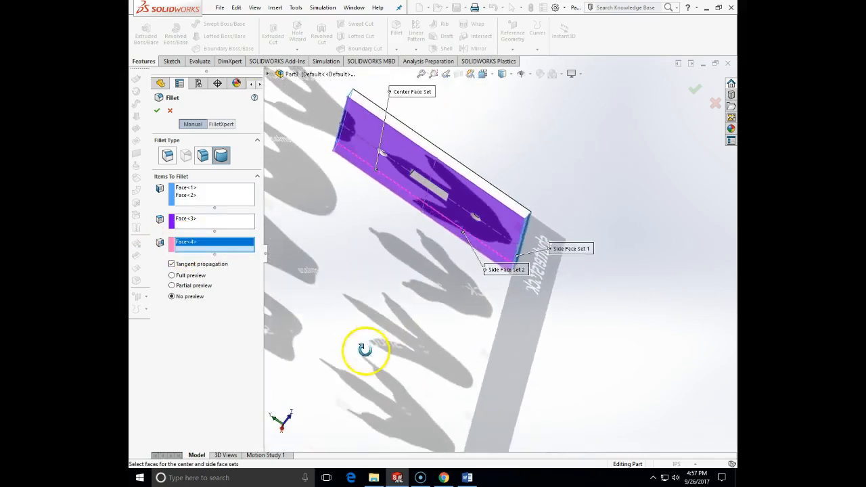
{"action": "left_click", "coordinate": [506, 206]}
{"action": "middle_click_drag", "start_coordinate": [512, 209], "coordinate": [457, 200]}
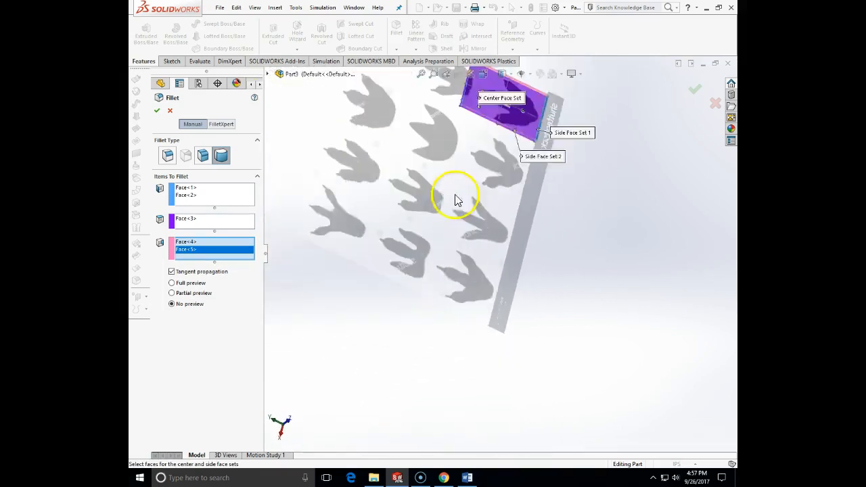
{"action": "middle_click_drag", "start_coordinate": [566, 216], "coordinate": [609, 105]}
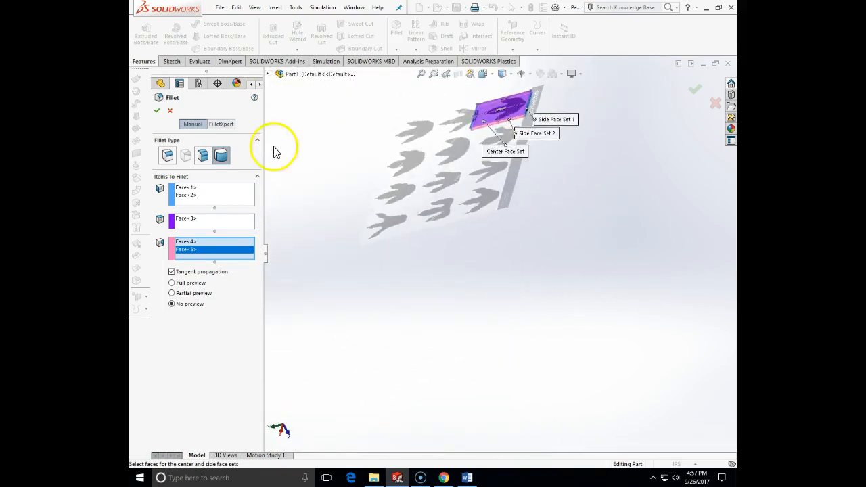
{"action": "left_click", "coordinate": [161, 113]}
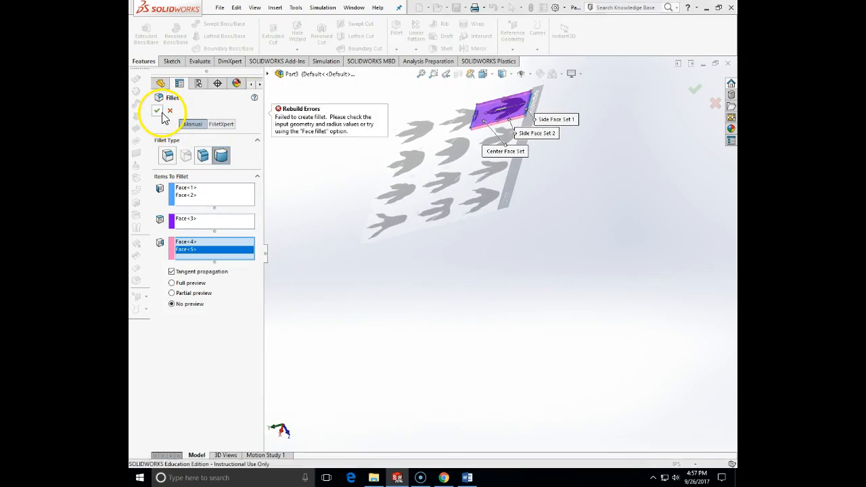
Step: Remove all selected faces from the full round fillet's side and center face sets
{"action": "key", "text": "Delete"}
{"action": "left_click", "coordinate": [186, 242]}
{"action": "key", "text": "Delete"}
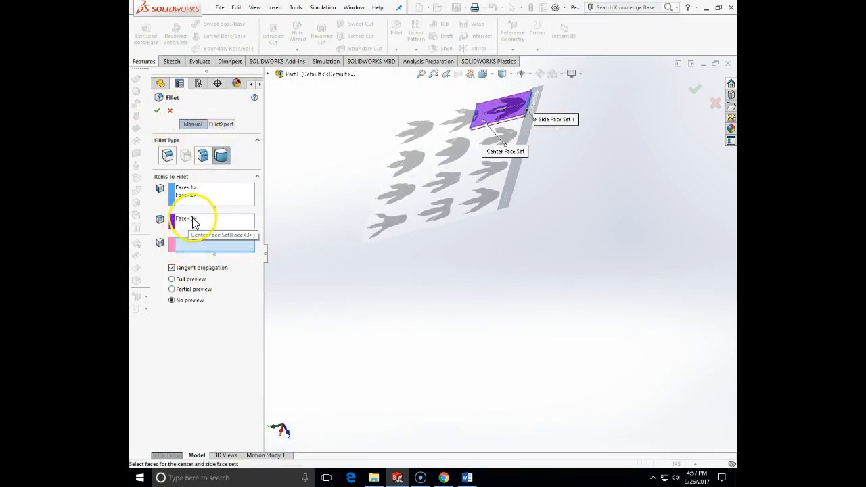
{"action": "left_click", "coordinate": [192, 220]}
{"action": "key", "text": "Delete"}
{"action": "left_click", "coordinate": [190, 196]}
{"action": "key", "text": "Delete"}
{"action": "left_click", "coordinate": [190, 188]}
{"action": "key", "text": "Delete"}
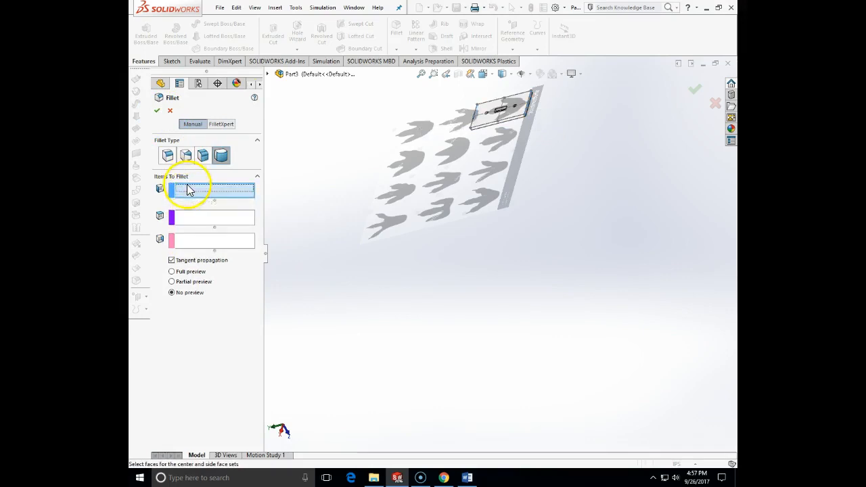
Step: Try a full round fillet with one short end face, the broad face as center and the opposite short end face
{"action": "scroll", "coordinate": [479, 216], "scroll_direction": "down", "scroll_amount": 6}
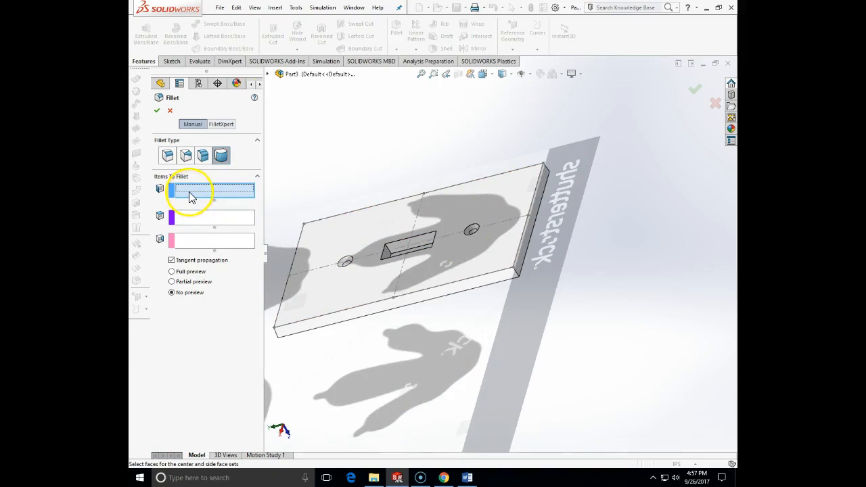
{"action": "left_click", "coordinate": [523, 261]}
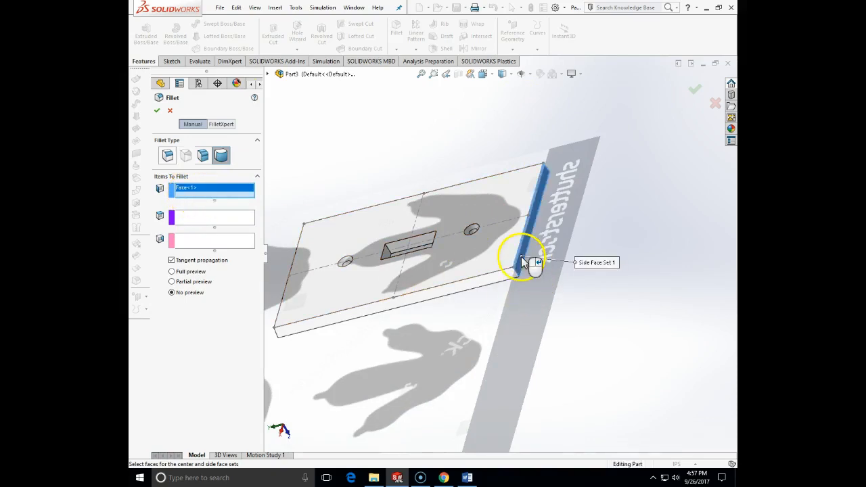
{"action": "left_click", "coordinate": [209, 217]}
{"action": "left_click", "coordinate": [338, 291]}
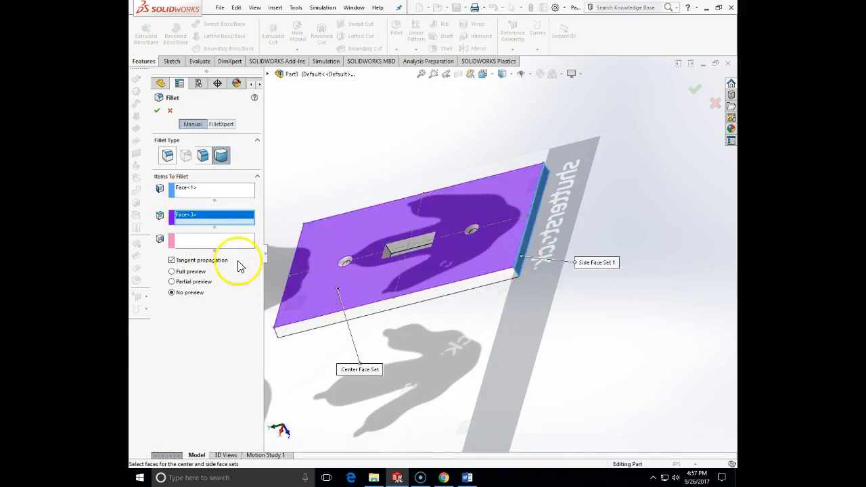
{"action": "left_click", "coordinate": [230, 244]}
{"action": "middle_click_drag", "start_coordinate": [267, 271], "coordinate": [303, 313]}
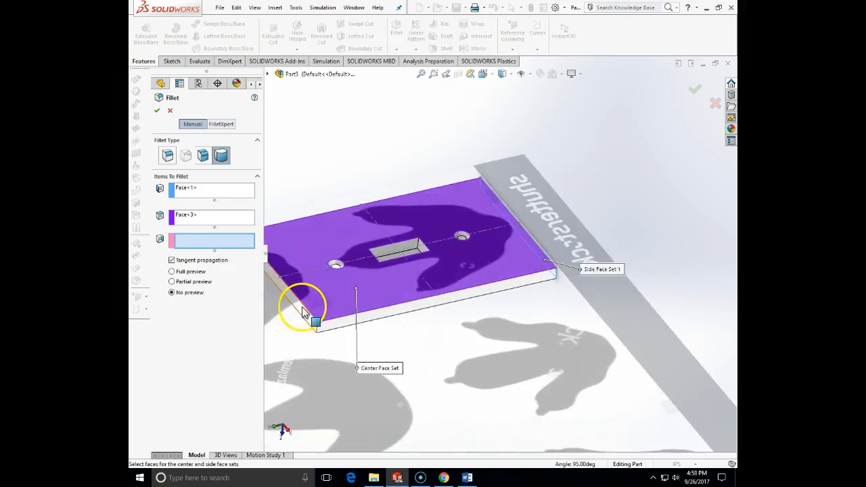
{"action": "left_click", "coordinate": [303, 310]}
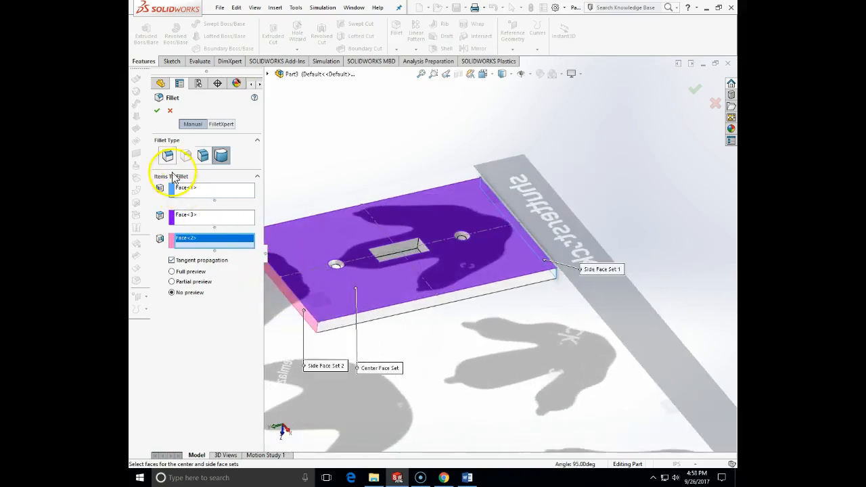
{"action": "left_click", "coordinate": [155, 112]}
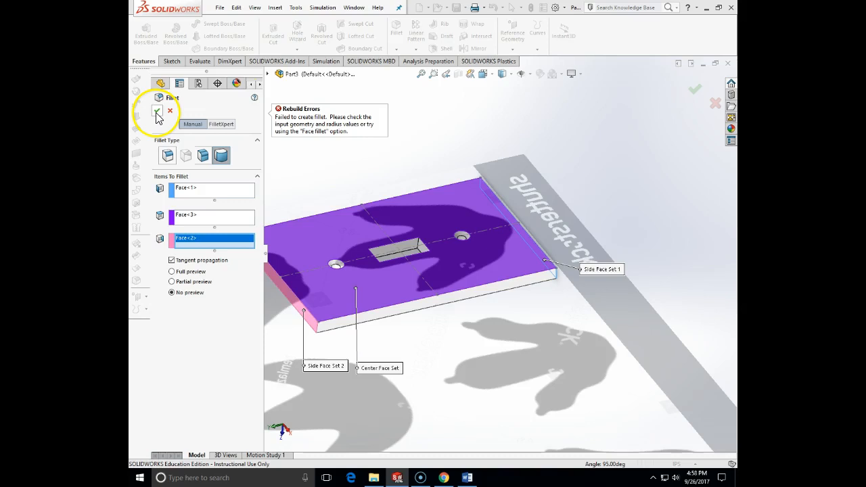
Step: Switch to a constant size fillet, check the hand-drawn plate dimensions in Word, and set the fillet radius to 0.209 in
{"action": "left_click", "coordinate": [167, 155]}
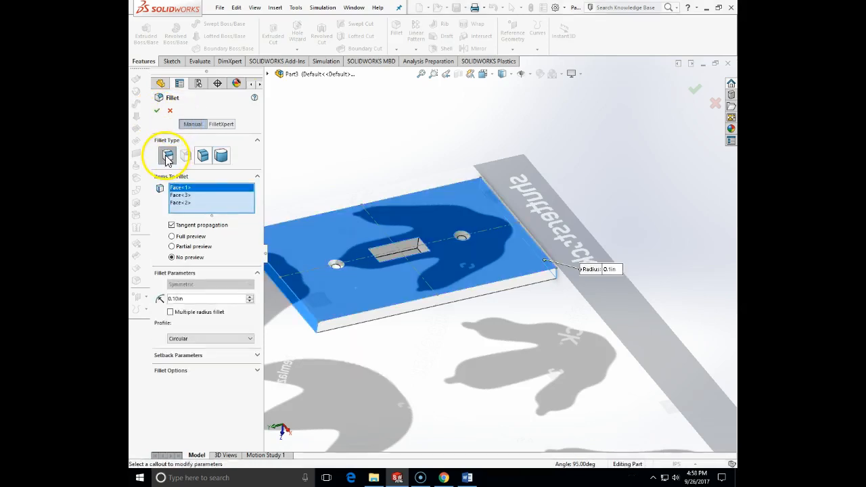
{"action": "left_click", "coordinate": [465, 477]}
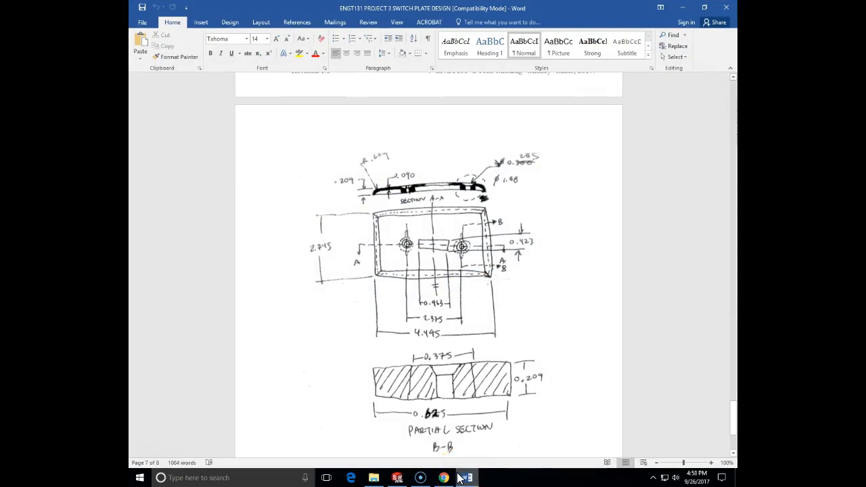
{"action": "left_click", "coordinate": [461, 477]}
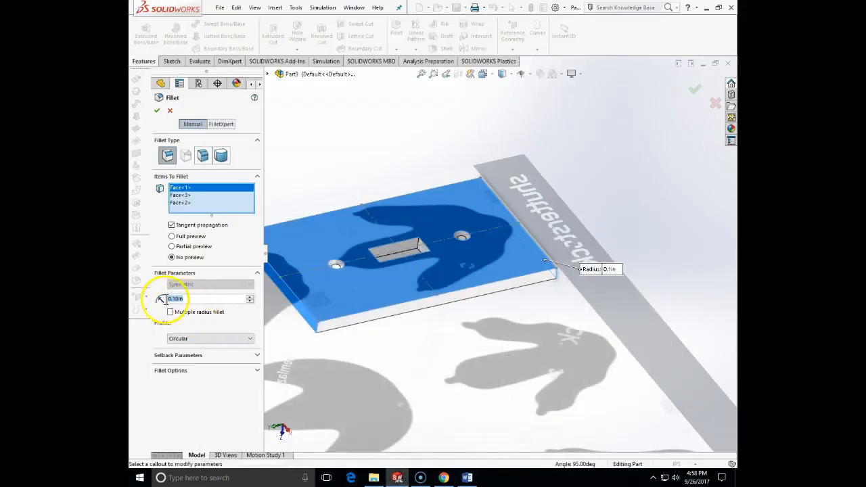
{"action": "type", "text": "="}
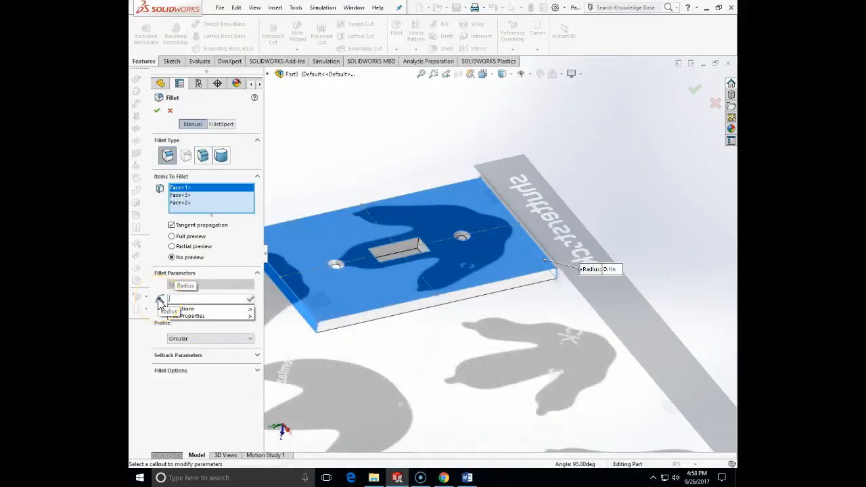
{"action": "key", "text": "BackSpace"}
{"action": "type", "text": "209"}
{"action": "left_click", "coordinate": [357, 353]}
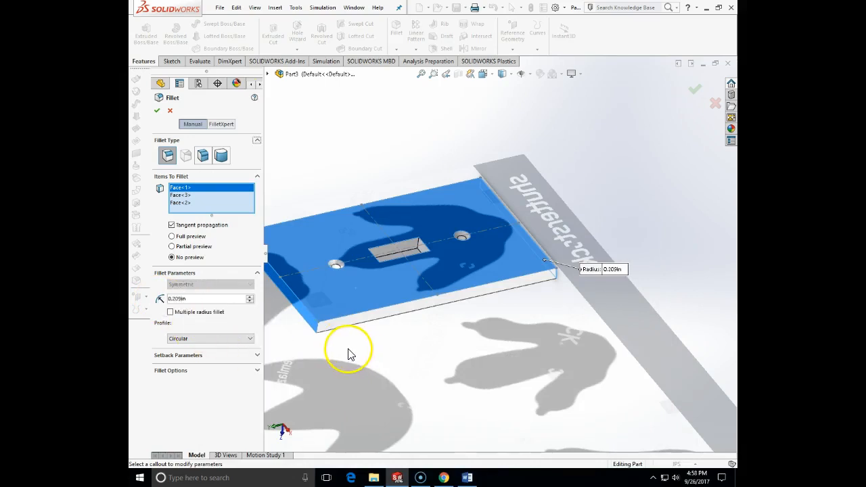
Step: Remove the three selected faces from the items to fillet
{"action": "left_click", "coordinate": [184, 189]}
{"action": "key", "text": "Delete"}
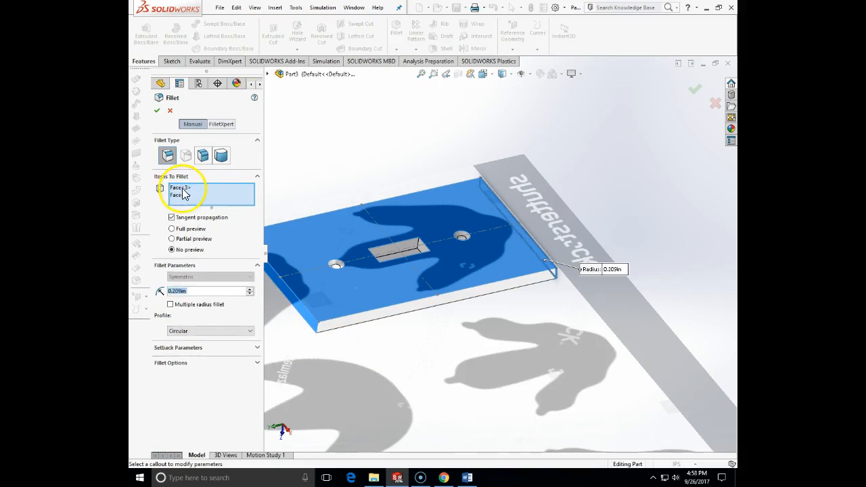
{"action": "left_click", "coordinate": [183, 188]}
{"action": "key", "text": "Delete"}
{"action": "left_click", "coordinate": [183, 189]}
{"action": "key", "text": "Delete"}
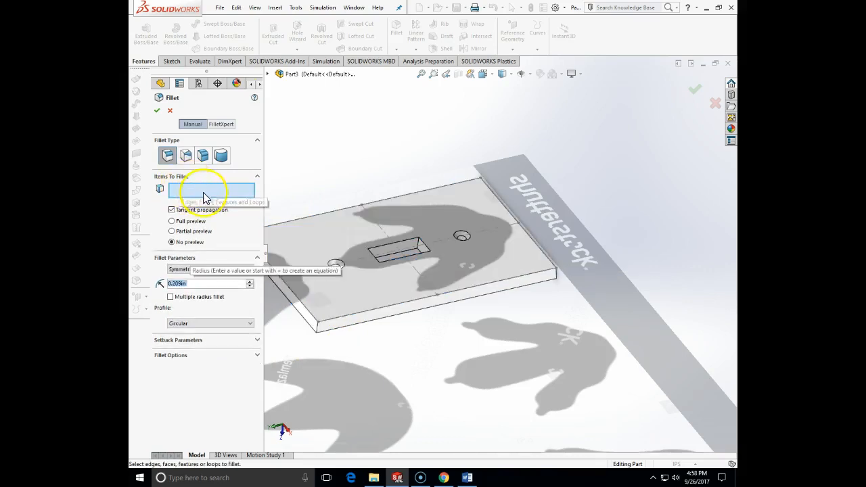
Step: Select the four perimeter edges of the plate's broad front face for the fillet
{"action": "left_click", "coordinate": [309, 315]}
{"action": "left_click", "coordinate": [337, 322]}
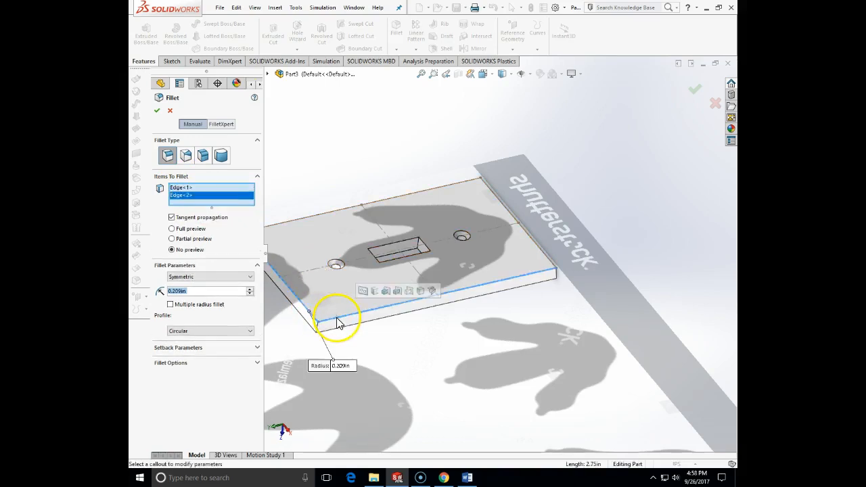
{"action": "left_click", "coordinate": [535, 247]}
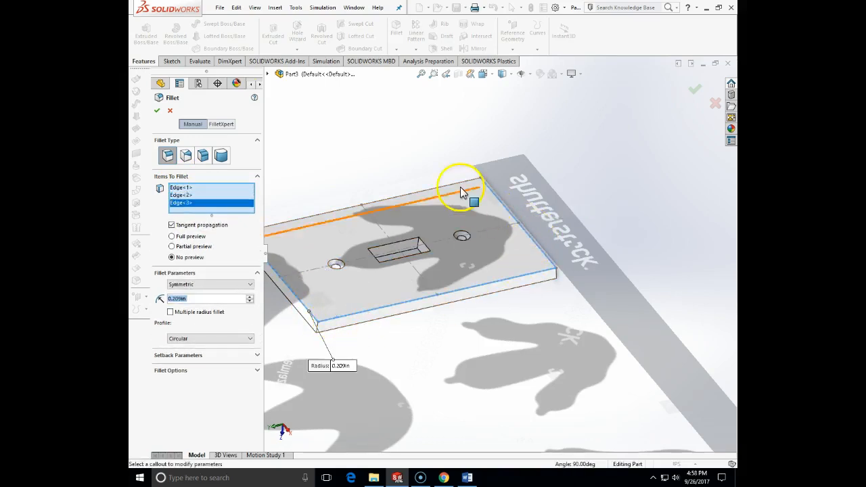
{"action": "left_click", "coordinate": [436, 187]}
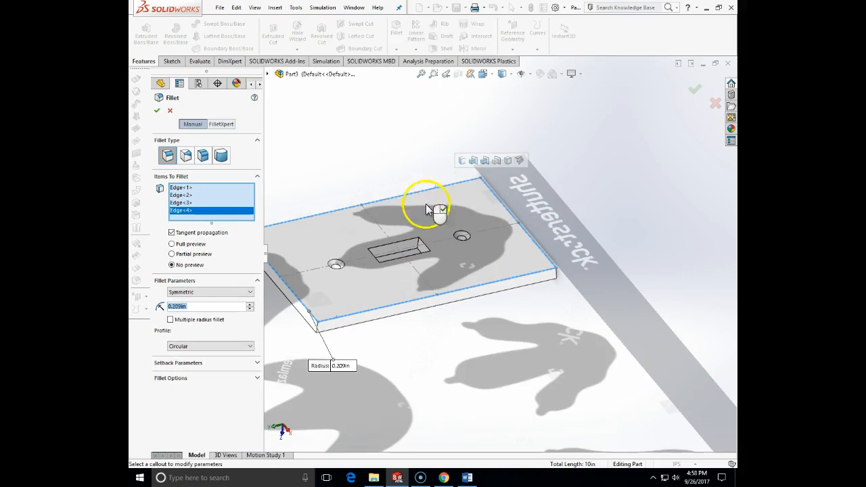
Step: Add the plate's four short corner edges to the selection and create the 0.209 in fillet
{"action": "left_click", "coordinate": [320, 330]}
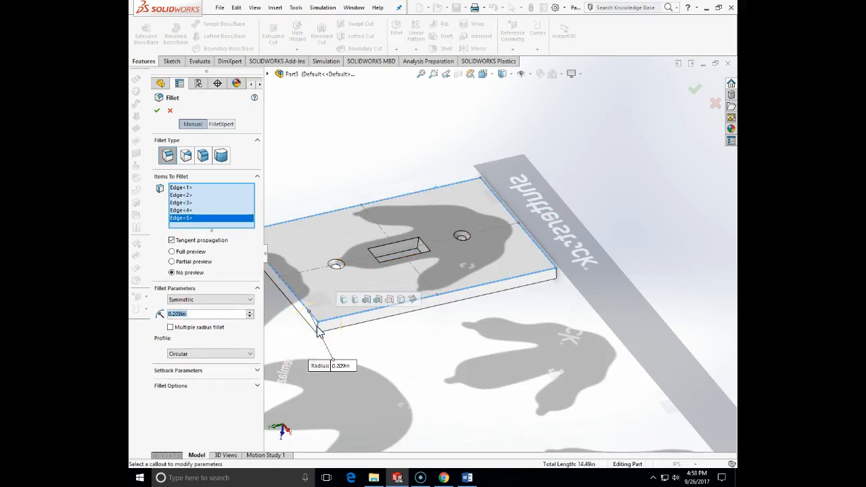
{"action": "left_click", "coordinate": [557, 274]}
{"action": "scroll", "coordinate": [338, 332], "scroll_direction": "up", "scroll_amount": 3}
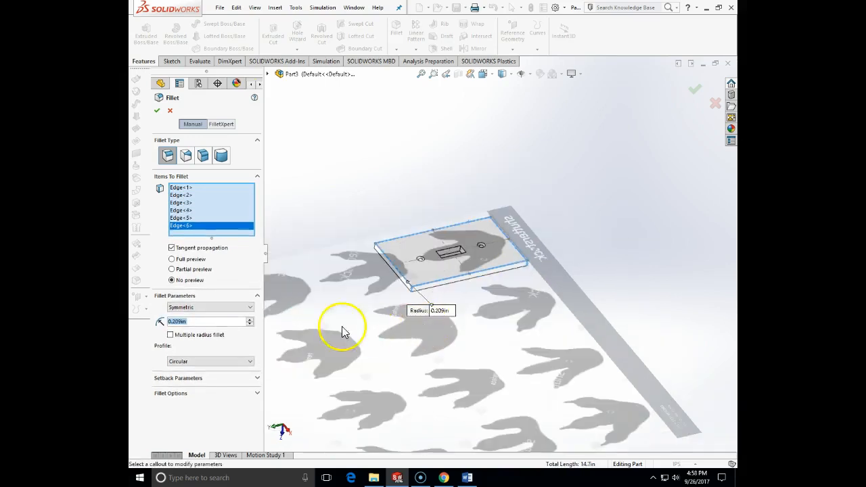
{"action": "scroll", "coordinate": [373, 247], "scroll_direction": "down", "scroll_amount": 5}
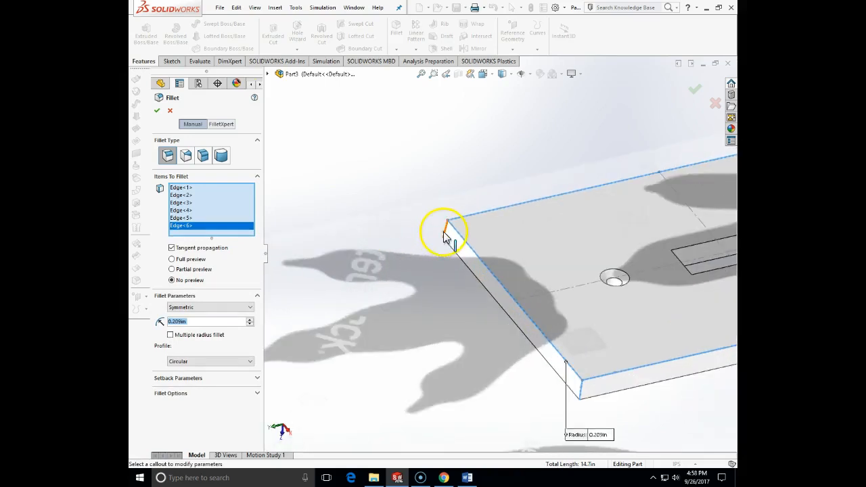
{"action": "left_click", "coordinate": [444, 232]}
{"action": "middle_click_drag", "start_coordinate": [437, 284], "coordinate": [444, 288]}
{"action": "scroll", "coordinate": [586, 255], "scroll_direction": "up", "scroll_amount": 7}
{"action": "middle_click_drag", "start_coordinate": [607, 197], "coordinate": [555, 209]}
{"action": "scroll", "coordinate": [523, 234], "scroll_direction": "down", "scroll_amount": 6}
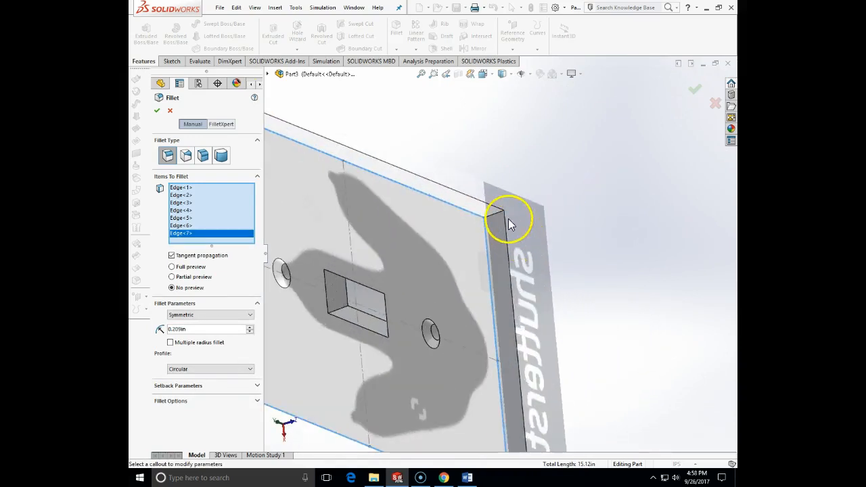
{"action": "left_click", "coordinate": [495, 221]}
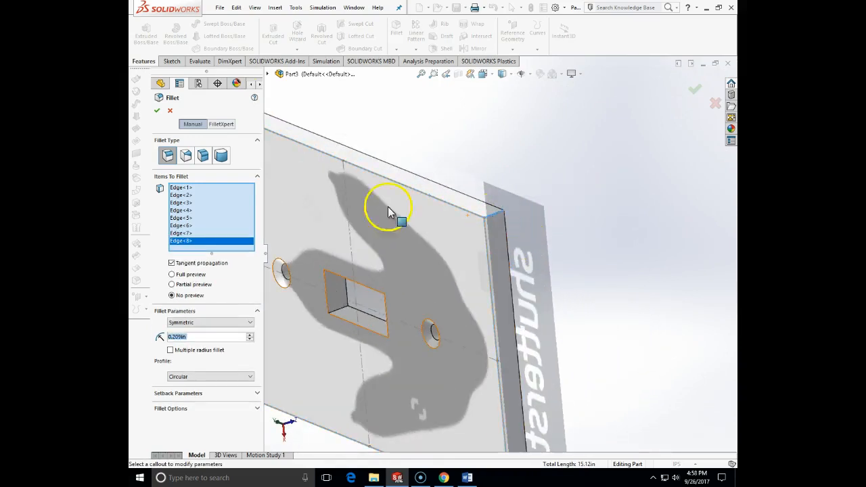
{"action": "left_click", "coordinate": [156, 113]}
Step: Shell the plate to a 0.09 in wall thickness, removing its flat back face
{"action": "scroll", "coordinate": [464, 315], "scroll_direction": "up", "scroll_amount": 5}
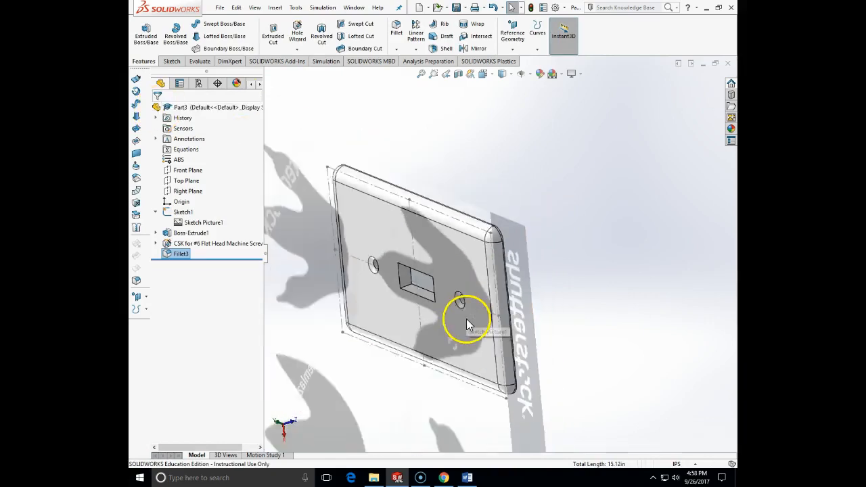
{"action": "middle_click_drag", "start_coordinate": [471, 340], "coordinate": [449, 318]}
{"action": "middle_click_drag", "start_coordinate": [492, 351], "coordinate": [391, 414]}
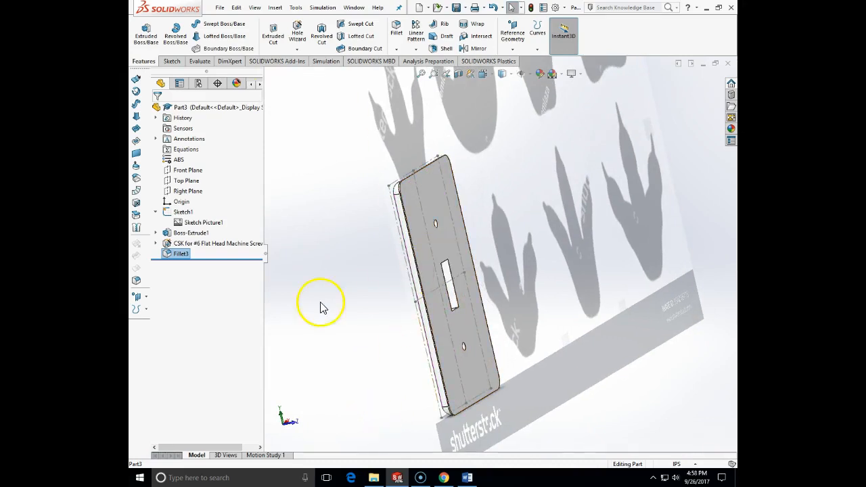
{"action": "left_click", "coordinate": [441, 48]}
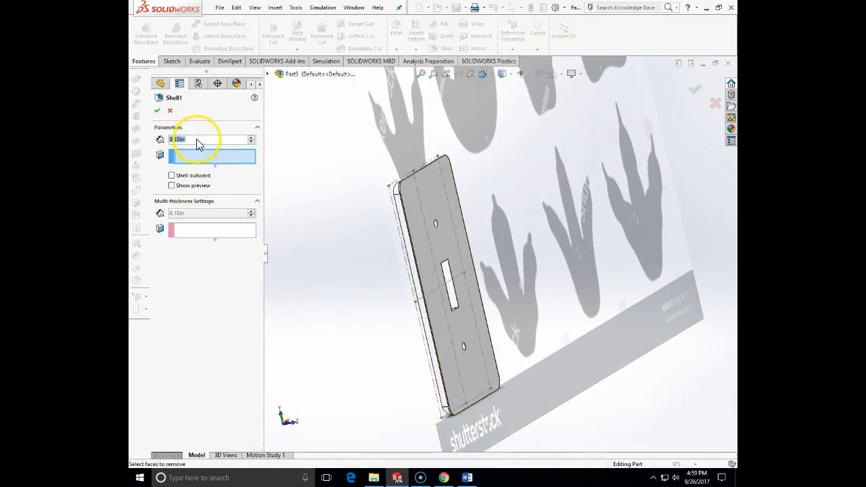
{"action": "type", "text": "10"}
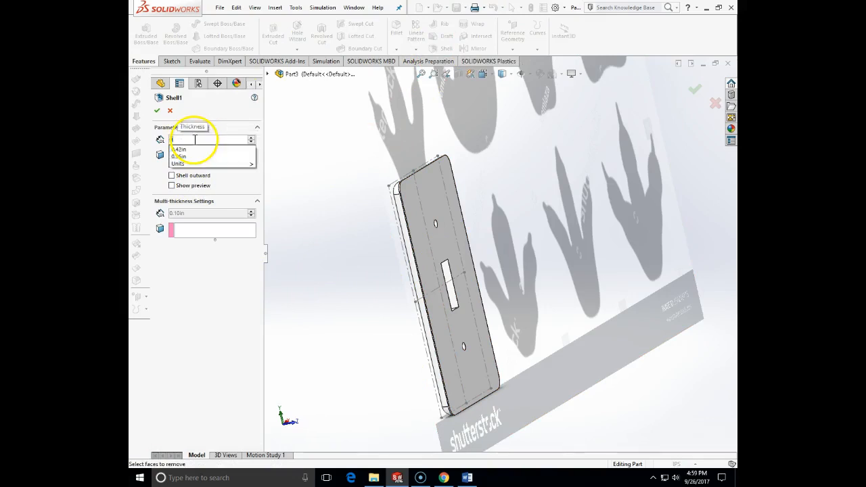
{"action": "mouse_move", "coordinate": [237, 149]}
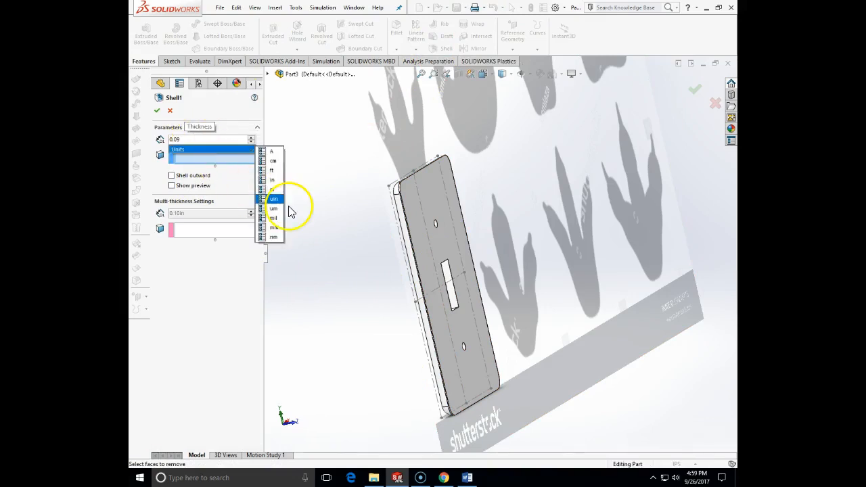
{"action": "left_click", "coordinate": [289, 208]}
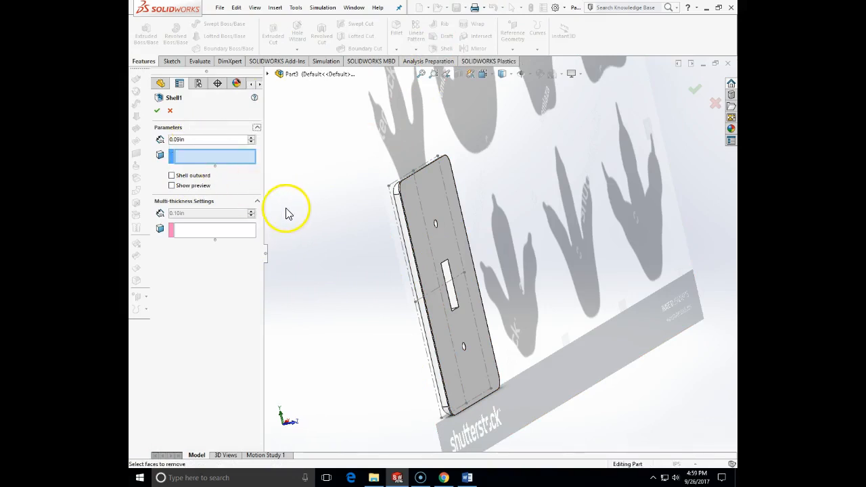
{"action": "left_click", "coordinate": [426, 197]}
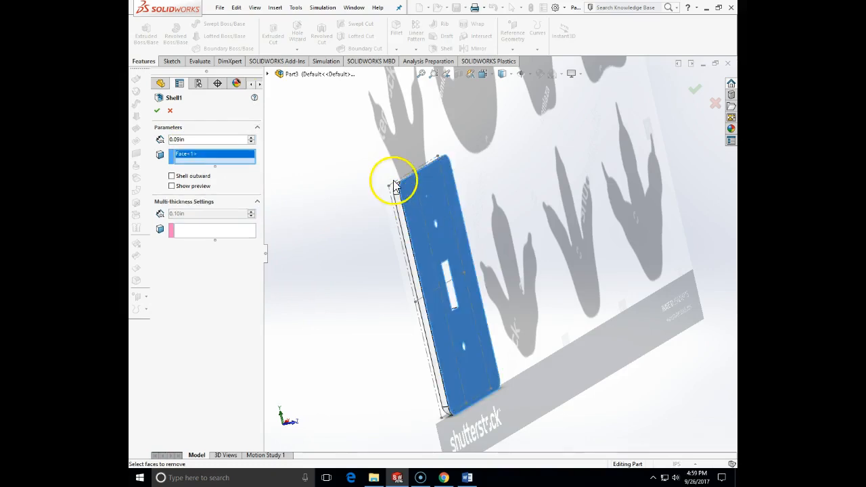
{"action": "left_click", "coordinate": [157, 112]}
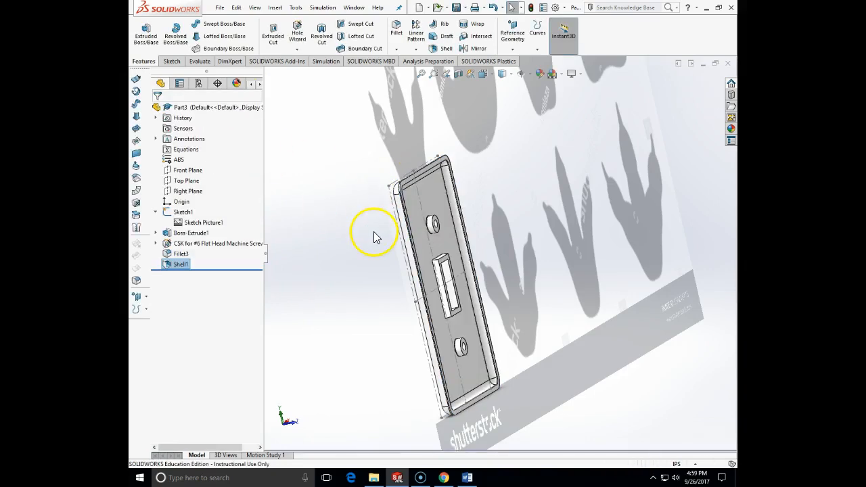
Step: Start a sketch on the recessed inner face at the back of the shelled plate
{"action": "middle_click_drag", "start_coordinate": [370, 237], "coordinate": [332, 191]}
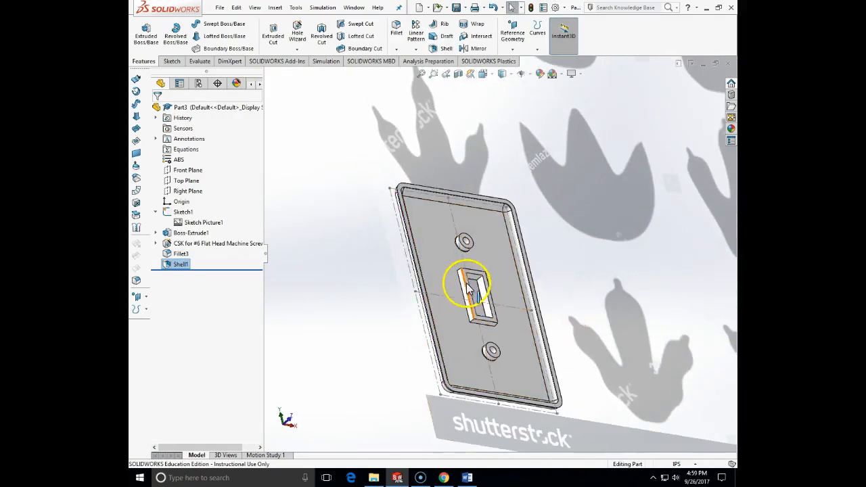
{"action": "left_click", "coordinate": [172, 61]}
{"action": "left_click", "coordinate": [142, 30]}
{"action": "scroll", "coordinate": [486, 277], "scroll_direction": "down", "scroll_amount": 8}
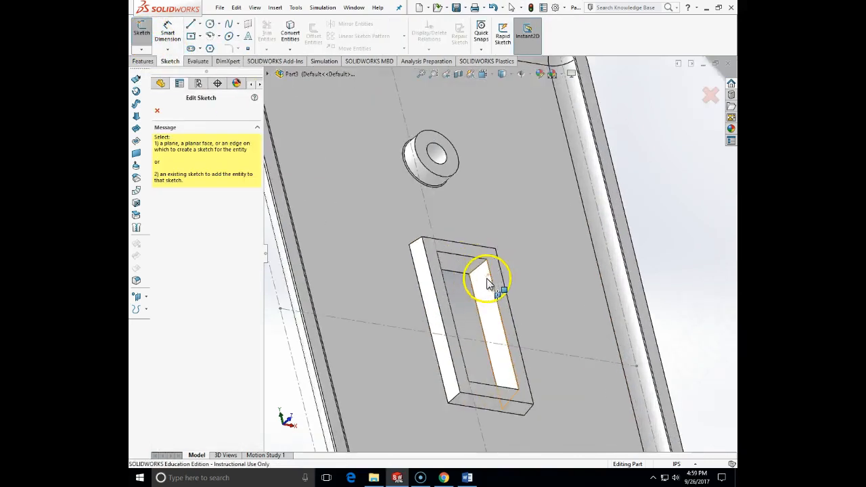
{"action": "left_click", "coordinate": [499, 252]}
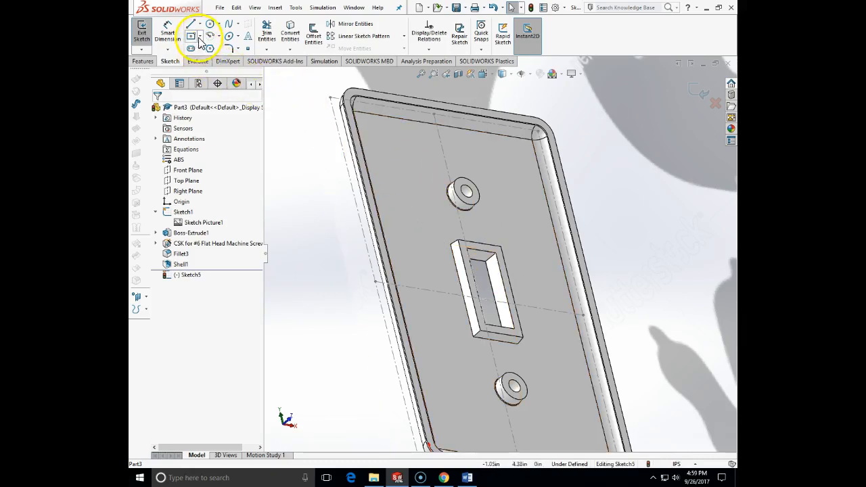
Step: Examine the raised wall around the switch opening and the screw hole bosses from several angles
{"action": "left_click", "coordinate": [481, 247]}
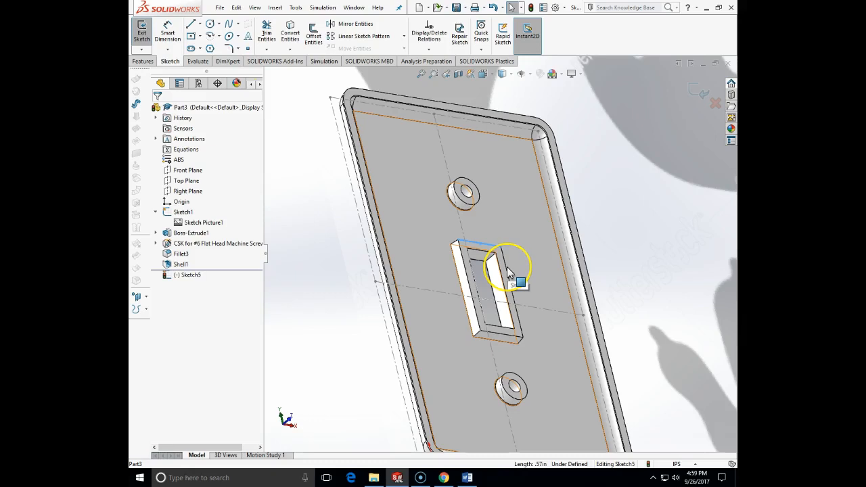
{"action": "middle_click_drag", "start_coordinate": [510, 278], "coordinate": [468, 185]}
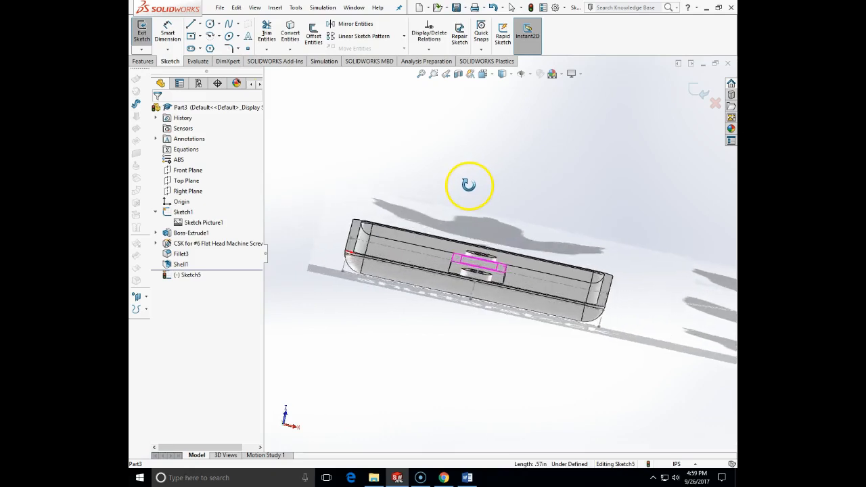
{"action": "scroll", "coordinate": [470, 258], "scroll_direction": "up", "scroll_amount": 2}
{"action": "scroll", "coordinate": [470, 255], "scroll_direction": "down", "scroll_amount": 2}
{"action": "middle_click_drag", "start_coordinate": [470, 254], "coordinate": [489, 263]}
{"action": "scroll", "coordinate": [489, 281], "scroll_direction": "down", "scroll_amount": 5}
{"action": "scroll", "coordinate": [497, 280], "scroll_direction": "up", "scroll_amount": 5}
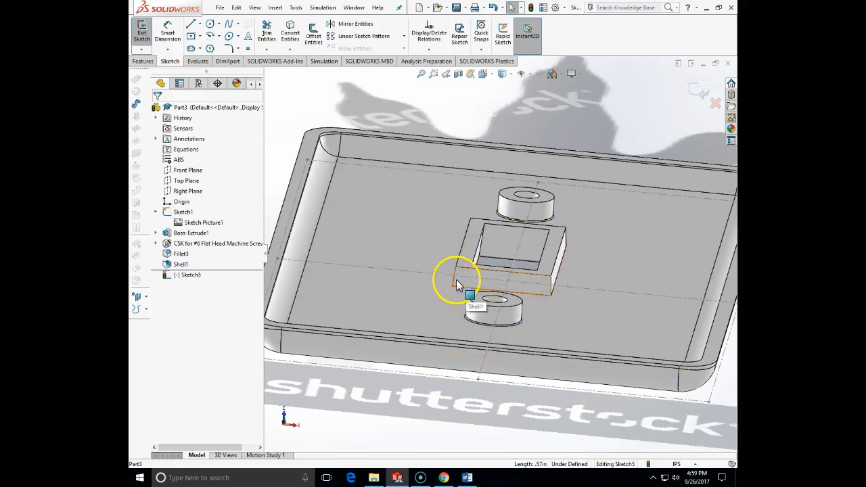
Step: In back view, sketch a center rectangle about 0.92 by 1.41 in around the switch opening, centered on the plate's centerlines
{"action": "left_click", "coordinate": [192, 36]}
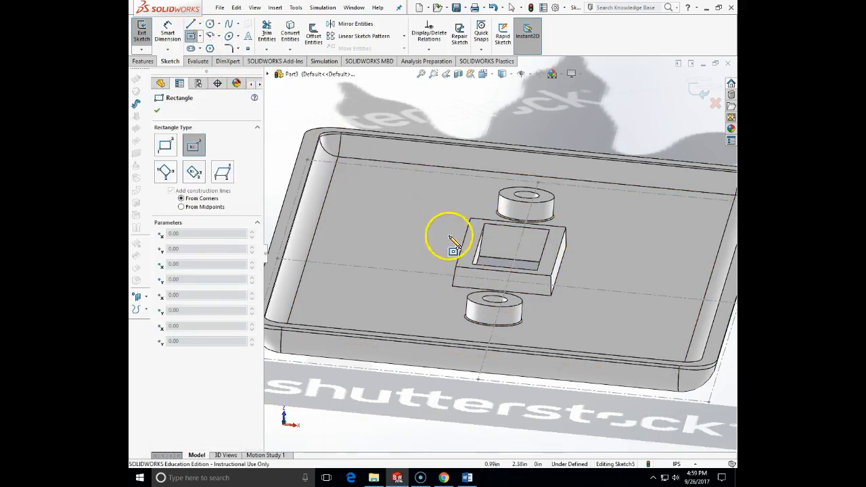
{"action": "left_click", "coordinate": [482, 74]}
{"action": "left_click", "coordinate": [534, 128]}
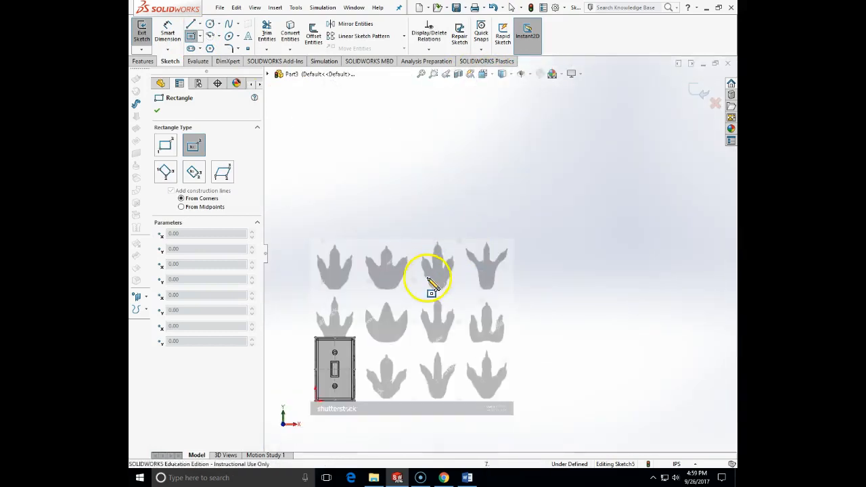
{"action": "scroll", "coordinate": [374, 365], "scroll_direction": "down", "scroll_amount": 5}
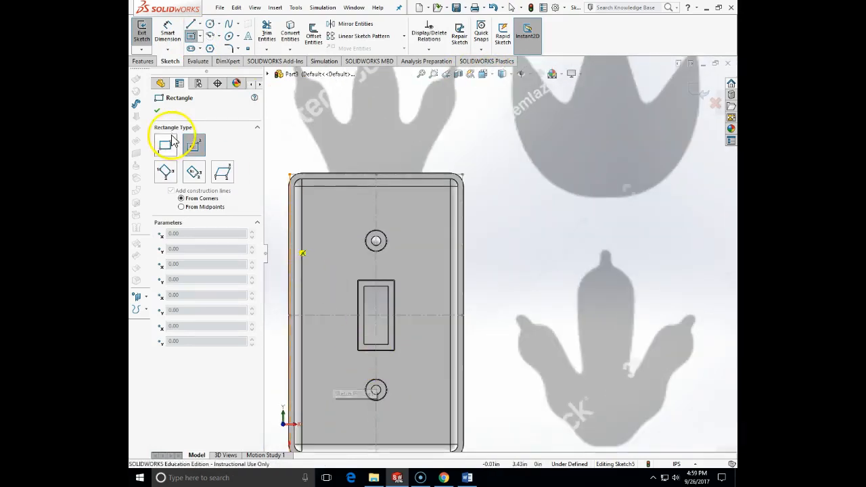
{"action": "key", "text": "Escape"}
{"action": "left_click", "coordinate": [191, 36]}
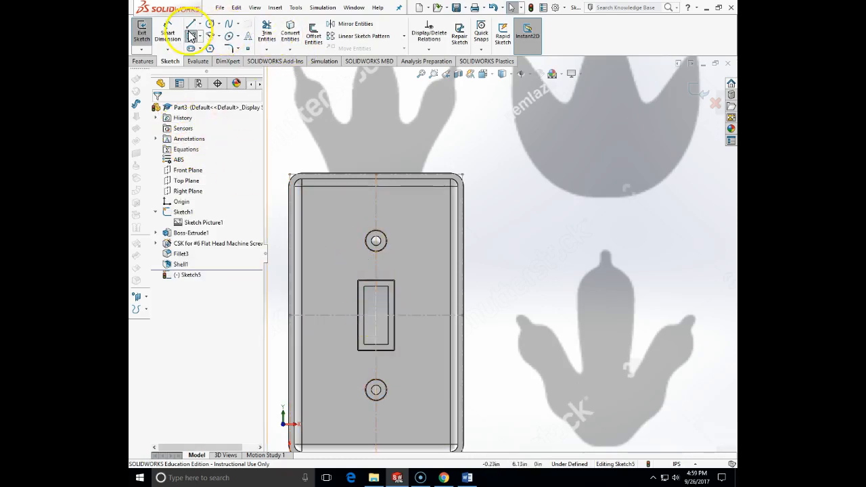
{"action": "left_click", "coordinate": [376, 315]}
{"action": "left_click", "coordinate": [404, 271]}
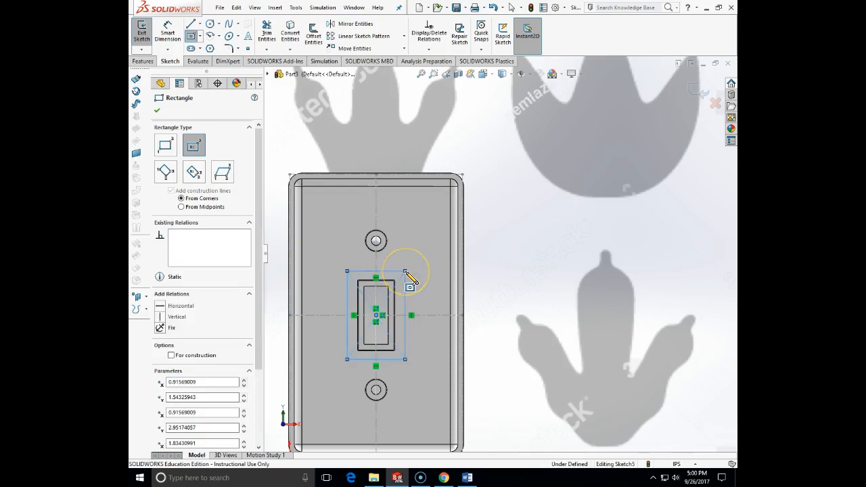
{"action": "key", "text": "Escape"}
{"action": "middle_click_drag", "start_coordinate": [408, 275], "coordinate": [420, 194]}
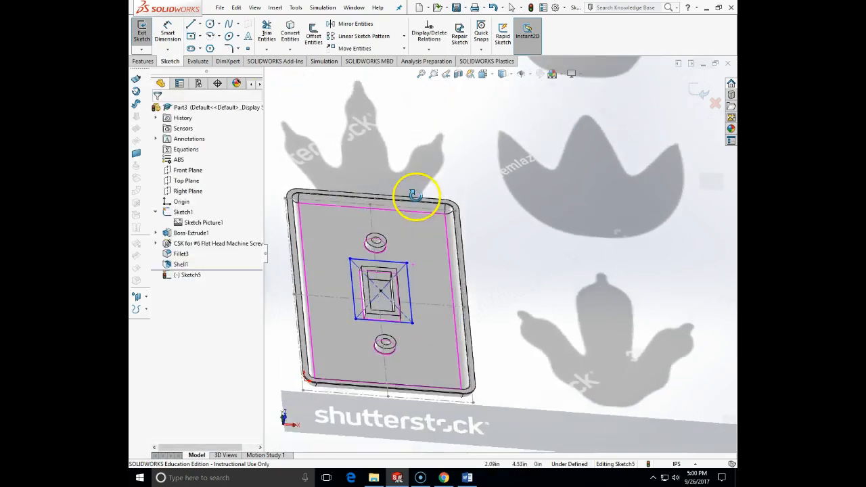
Step: Dimension the height of the rectangle around the switch opening to 1.5 in
{"action": "left_click", "coordinate": [167, 31]}
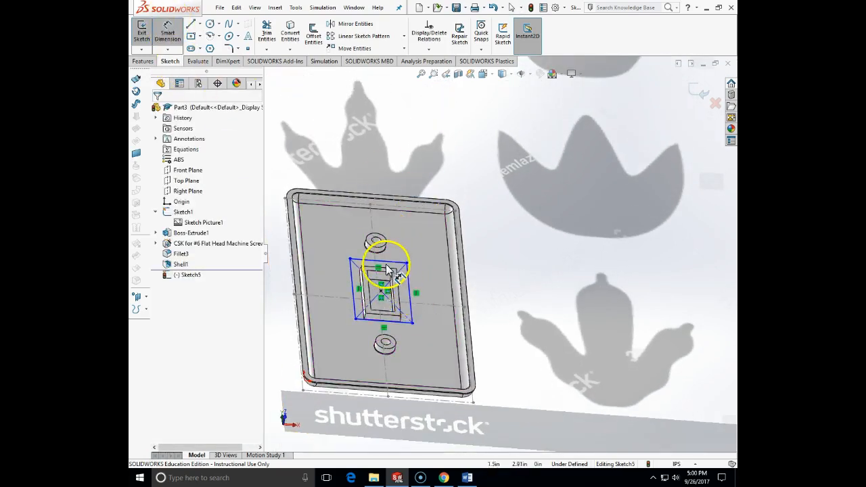
{"action": "left_click", "coordinate": [388, 260]}
{"action": "left_click", "coordinate": [395, 324]}
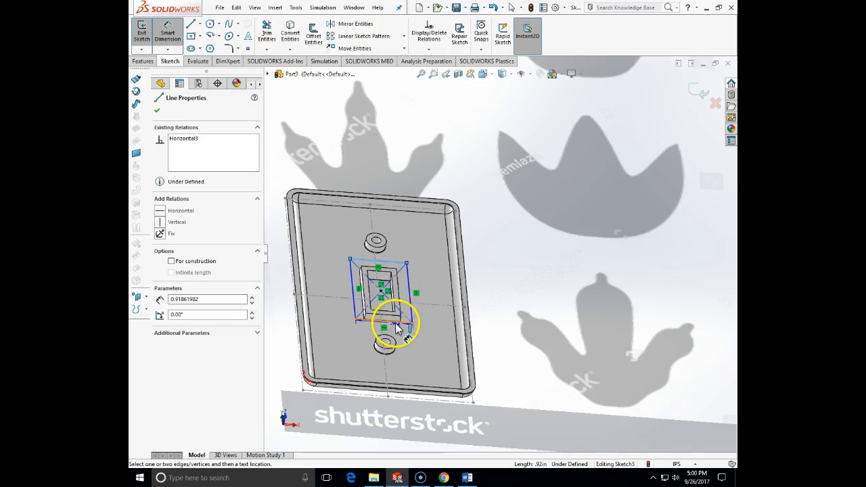
{"action": "left_click", "coordinate": [434, 303]}
{"action": "type", "text": "1.5"}
{"action": "key", "text": "Return"}
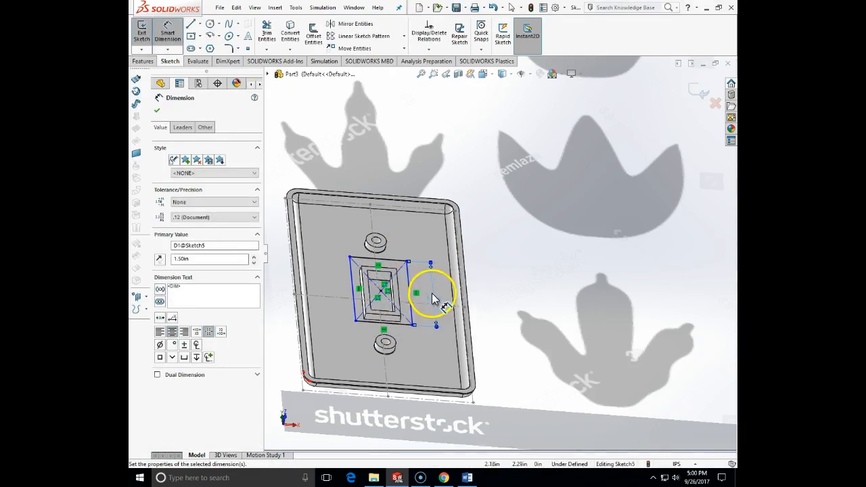
Step: Dimension the rectangle's width to 1 in and close the sketch
{"action": "left_click", "coordinate": [352, 281]}
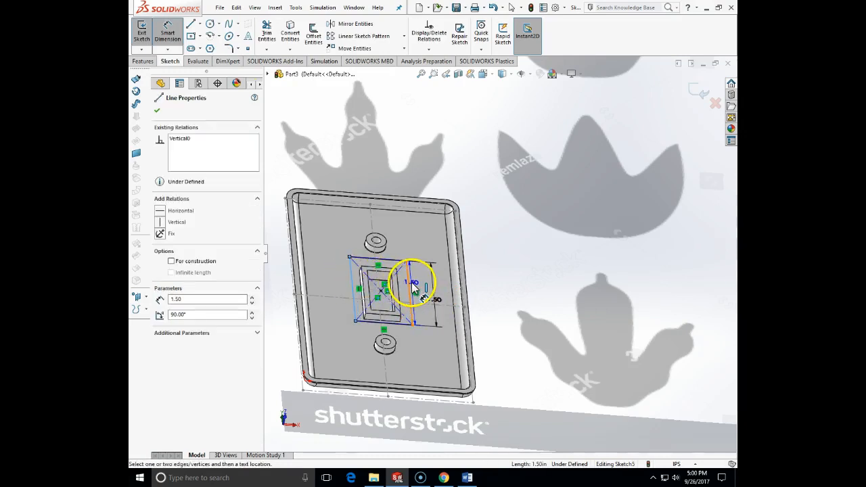
{"action": "left_click", "coordinate": [414, 233]}
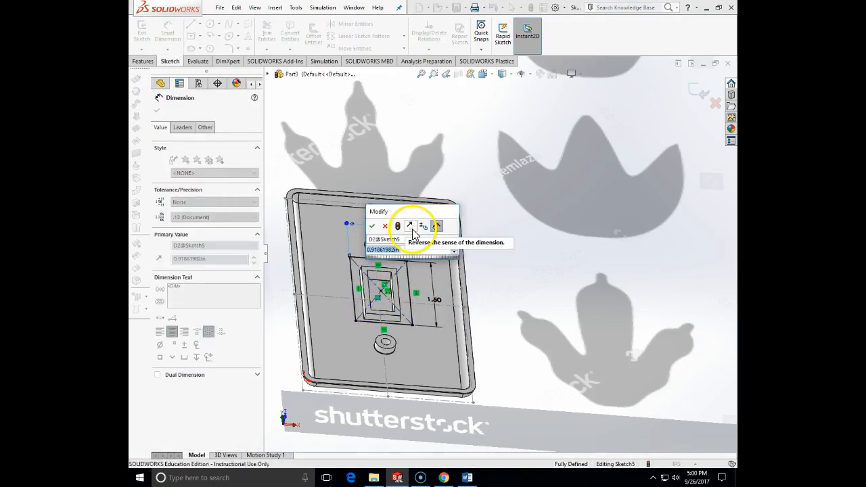
{"action": "type", "text": "1"}
{"action": "key", "text": "Return"}
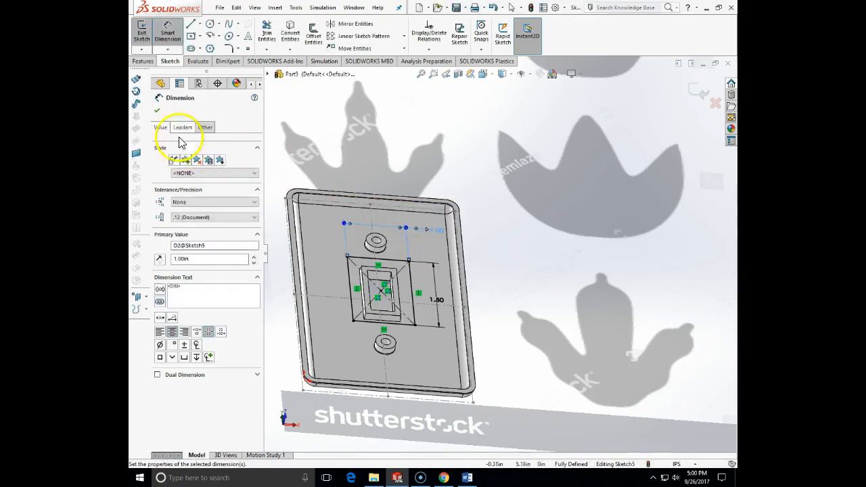
{"action": "left_click", "coordinate": [156, 114]}
{"action": "key", "text": "Escape"}
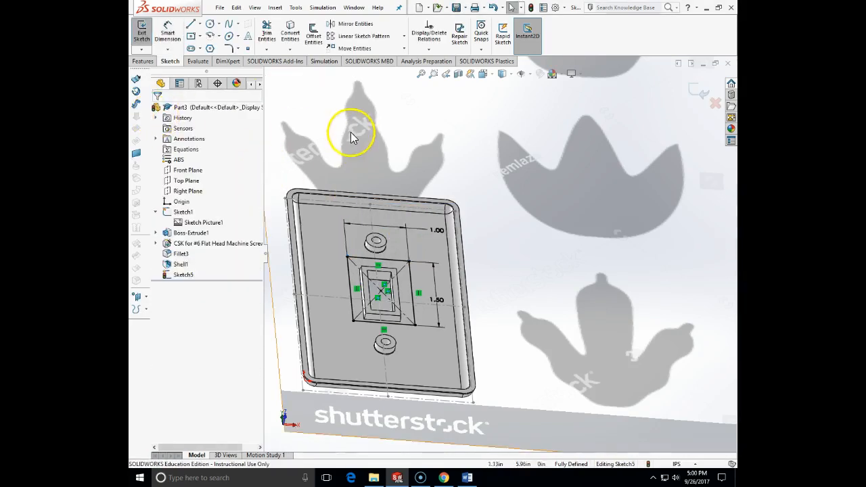
{"action": "left_click", "coordinate": [698, 95]}
Step: Extrude-cut the 1 by 1.5 in rectangle with the Up To Next end condition
{"action": "left_click", "coordinate": [144, 62]}
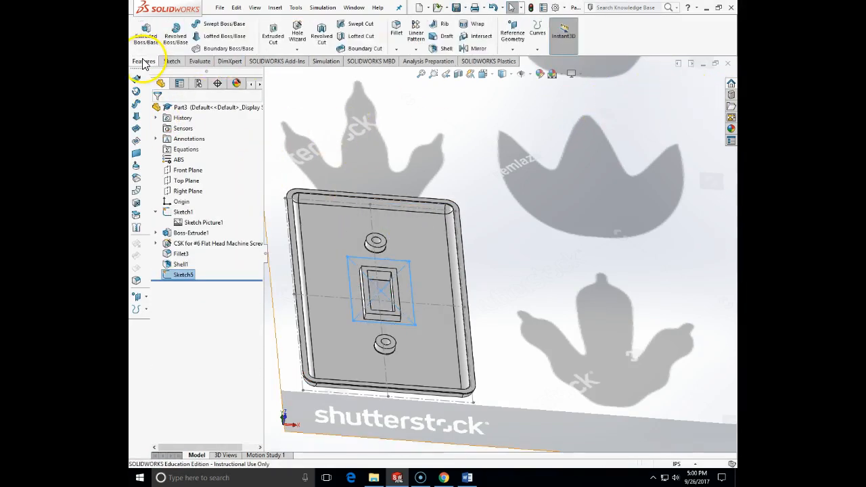
{"action": "left_click", "coordinate": [273, 34]}
{"action": "left_click", "coordinate": [222, 156]}
{"action": "left_click", "coordinate": [209, 184]}
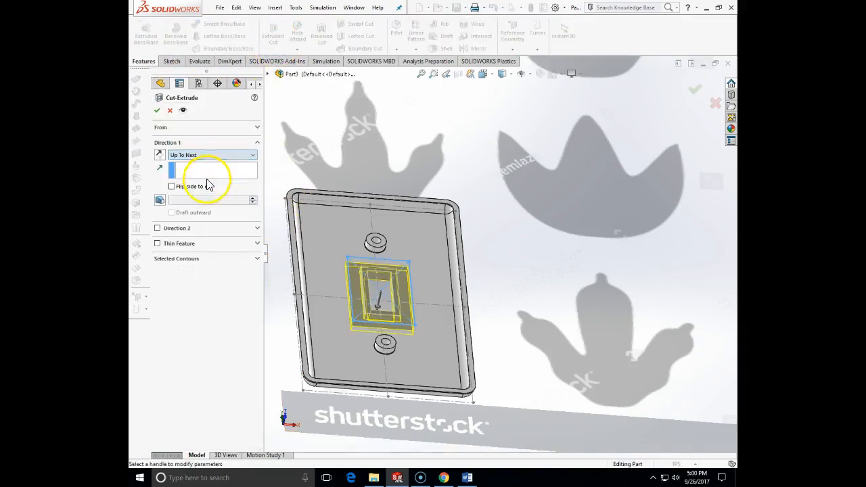
{"action": "left_click", "coordinate": [157, 113]}
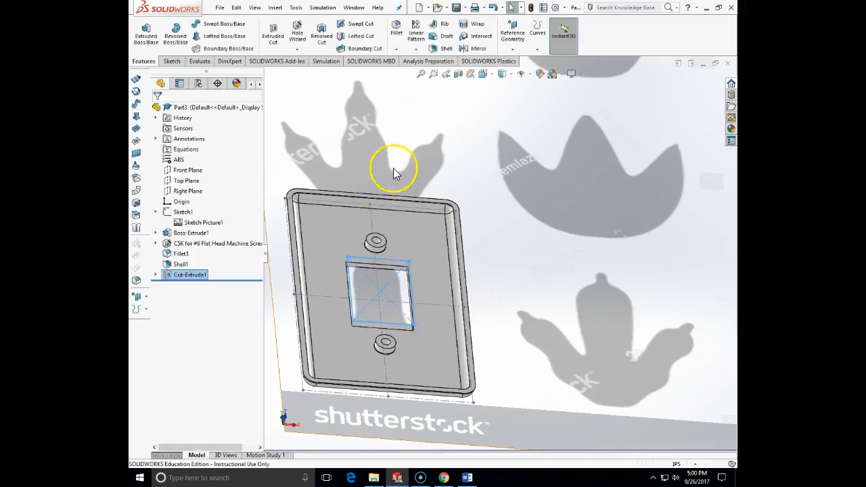
Step: Reopen the rectangular cut for editing and set its end condition to Offset From Surface, referencing the plate's recessed inner face
{"action": "middle_click_drag", "start_coordinate": [414, 161], "coordinate": [454, 190]}
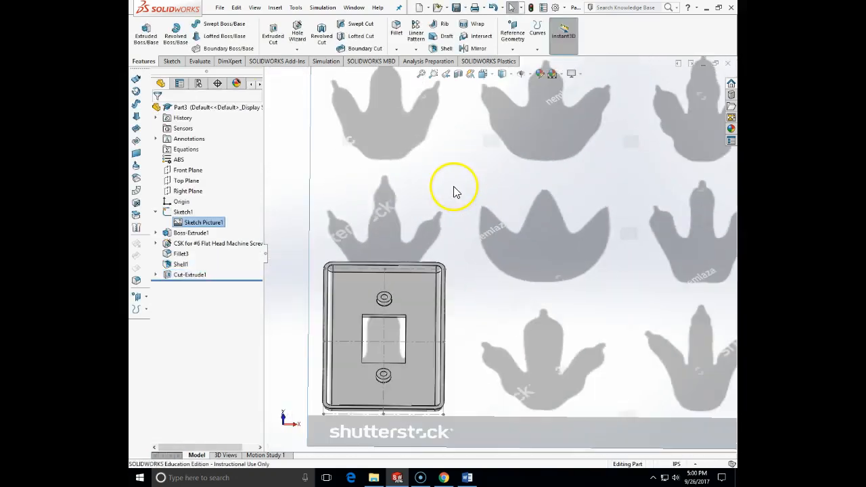
{"action": "right_click", "coordinate": [184, 274]}
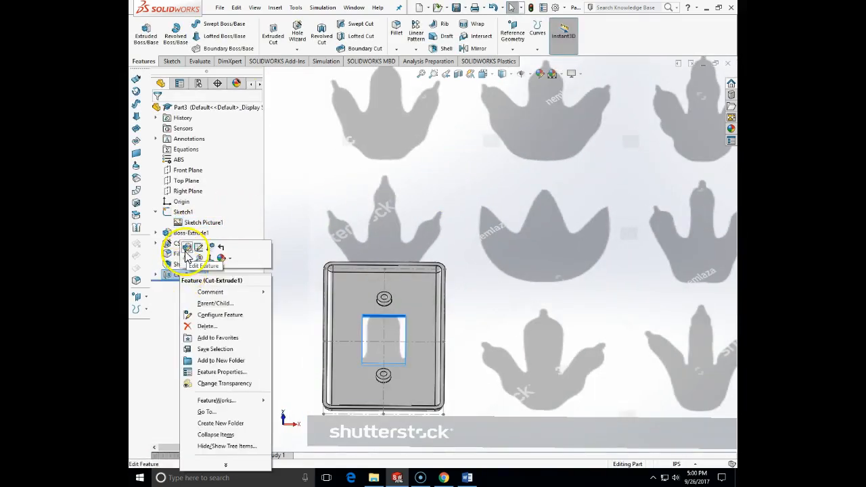
{"action": "left_click", "coordinate": [187, 250]}
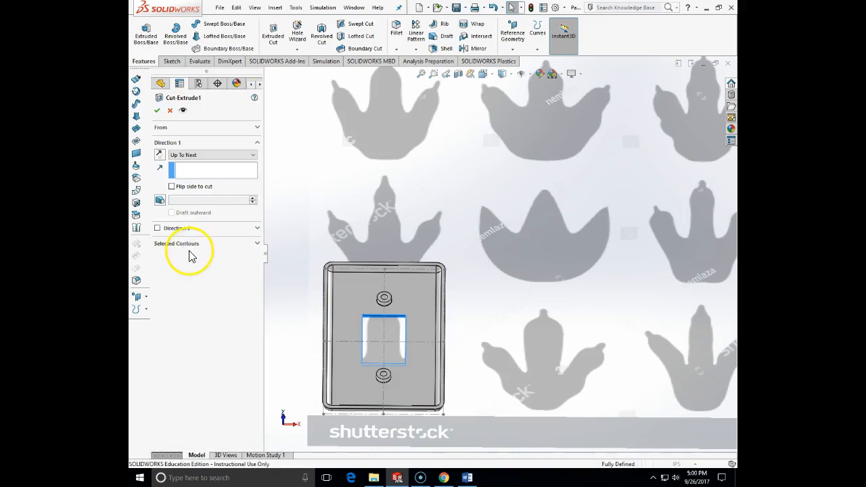
{"action": "left_click", "coordinate": [251, 157]}
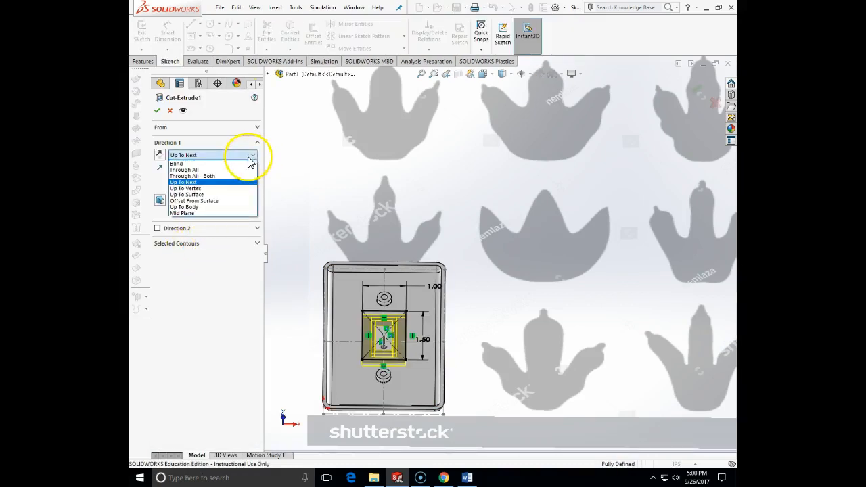
{"action": "left_click", "coordinate": [202, 201]}
{"action": "left_click", "coordinate": [339, 293]}
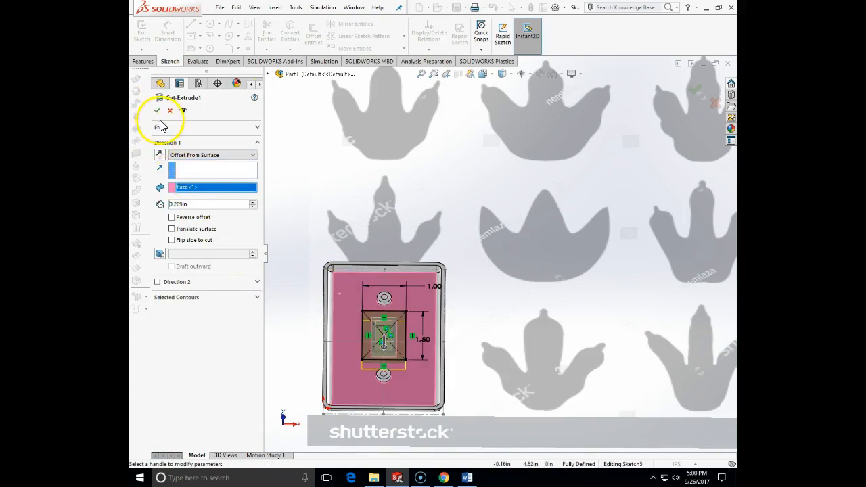
Step: Change the cut's end condition to Up To Surface, keeping the recessed inner face as its limit, and accept the edit
{"action": "left_click", "coordinate": [182, 157]}
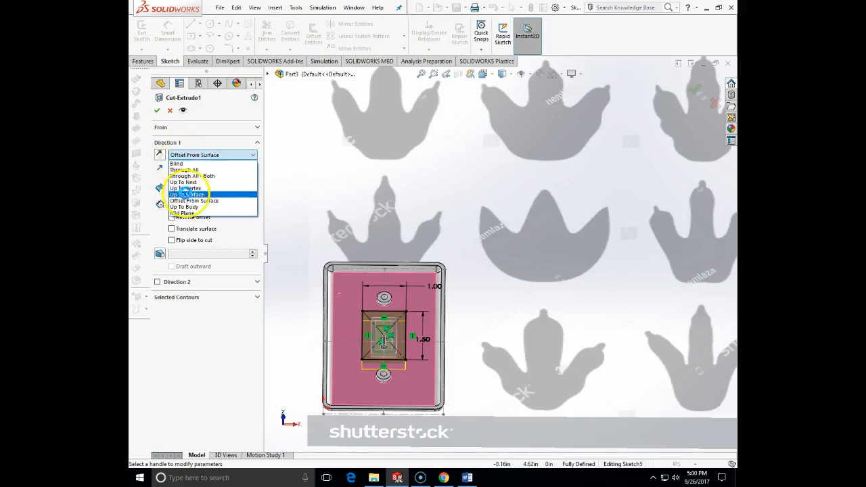
{"action": "left_click", "coordinate": [189, 195]}
{"action": "left_click", "coordinate": [188, 173]}
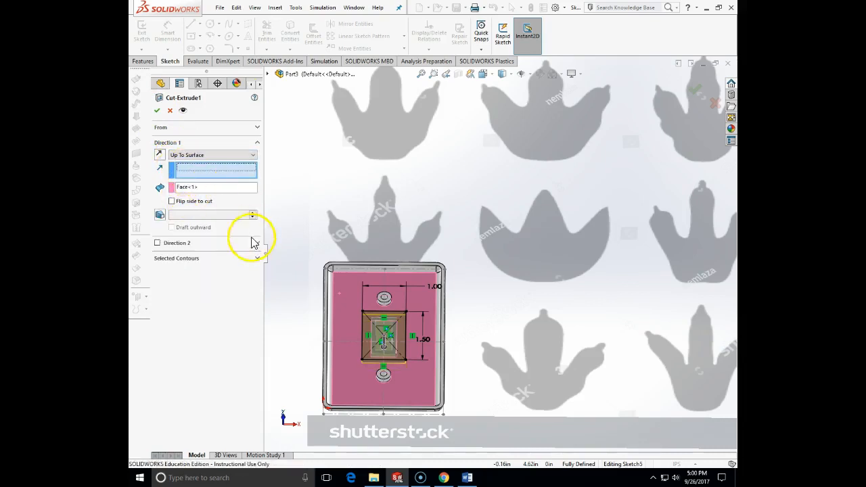
{"action": "middle_click_drag", "start_coordinate": [292, 290], "coordinate": [215, 179]}
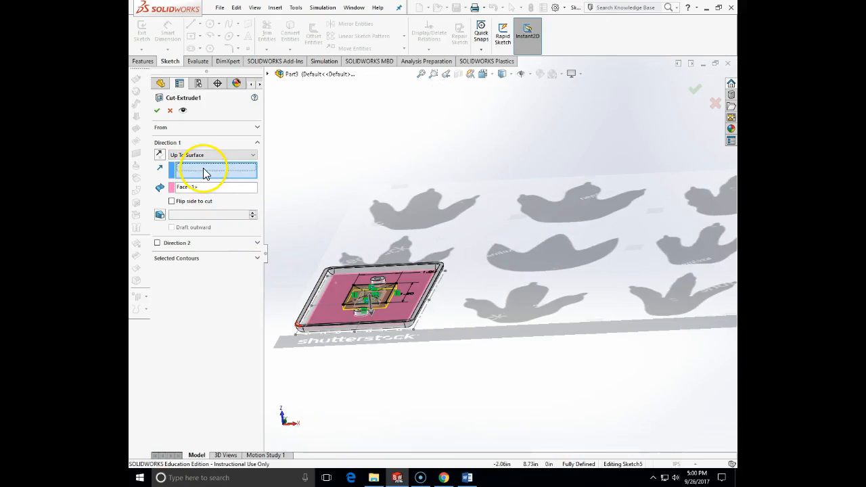
{"action": "middle_click_drag", "start_coordinate": [323, 194], "coordinate": [330, 236]}
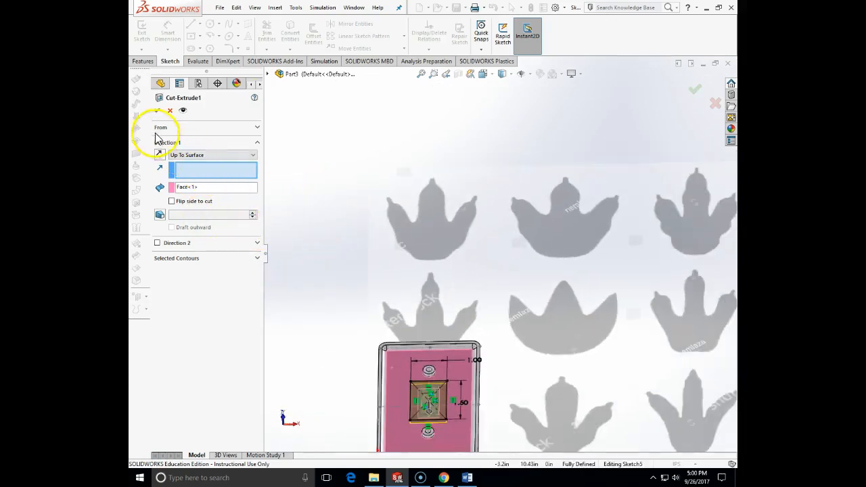
{"action": "left_click", "coordinate": [157, 112]}
{"action": "scroll", "coordinate": [425, 286], "scroll_direction": "up", "scroll_amount": 3}
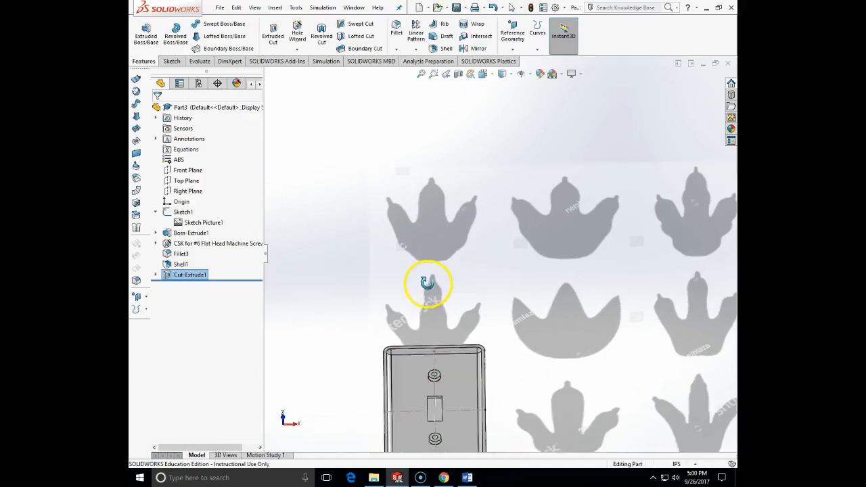
{"action": "scroll", "coordinate": [423, 313], "scroll_direction": "down", "scroll_amount": 5}
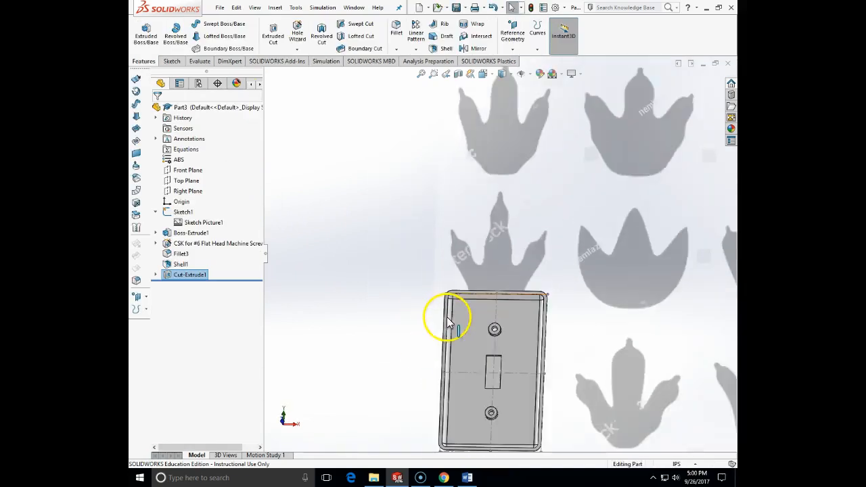
{"action": "scroll", "coordinate": [497, 312], "scroll_direction": "up", "scroll_amount": 4}
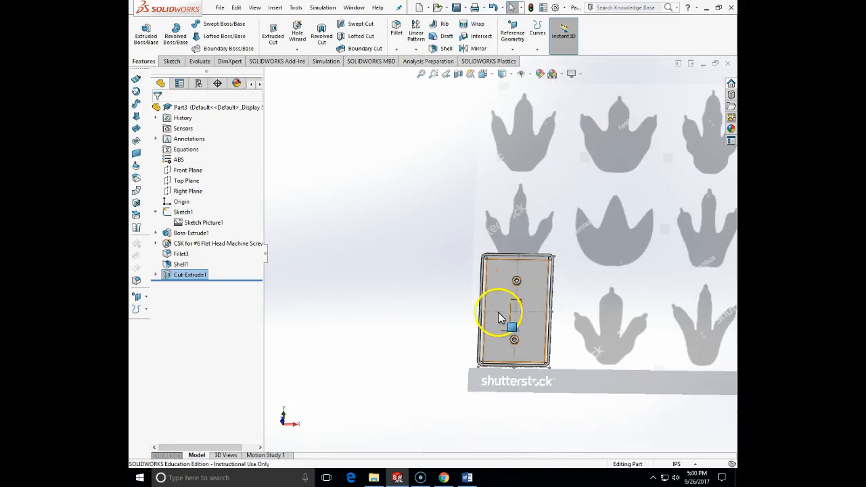
{"action": "middle_click_drag", "start_coordinate": [526, 326], "coordinate": [406, 324]}
Step: Save the part in the ENGT237SP16 folder under a new file name beginning with "MY DINO"
{"action": "left_click", "coordinate": [218, 10]}
{"action": "left_click", "coordinate": [222, 108]}
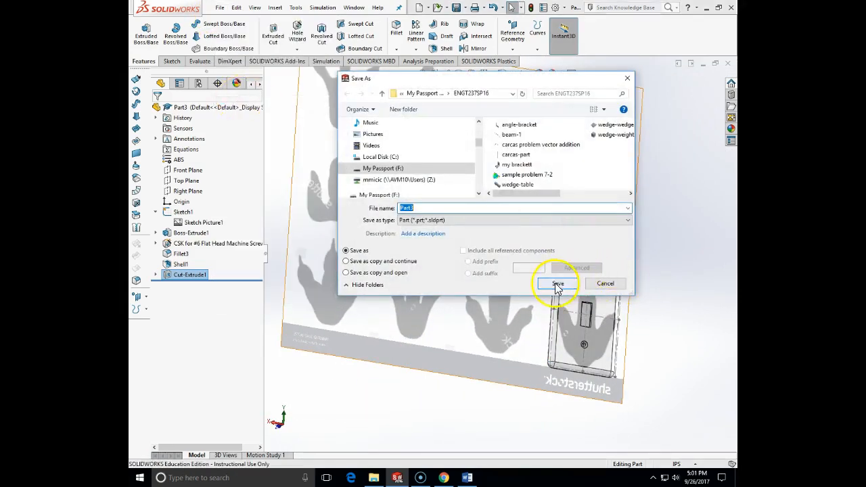
{"action": "type", "text": "MY "}
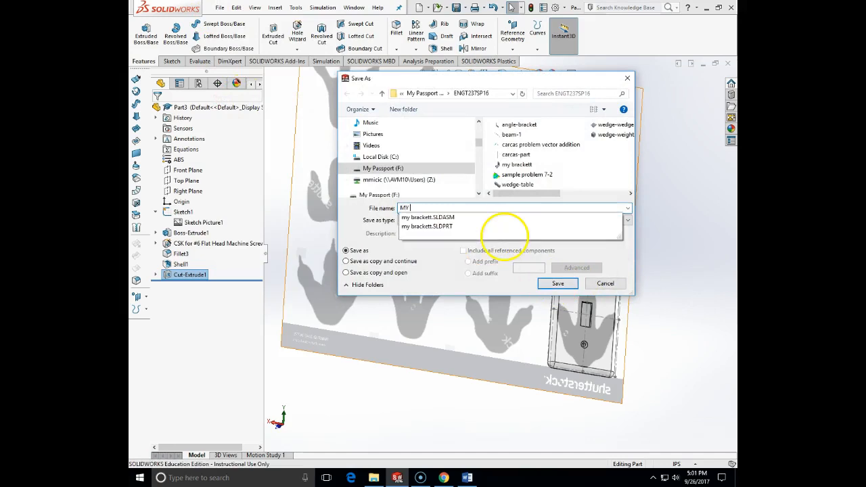
{"action": "type", "text": "FIRS"}
{"action": "key", "text": "BackSpace"}
{"action": "type", "text": "DINO SWITCHPLATE"}
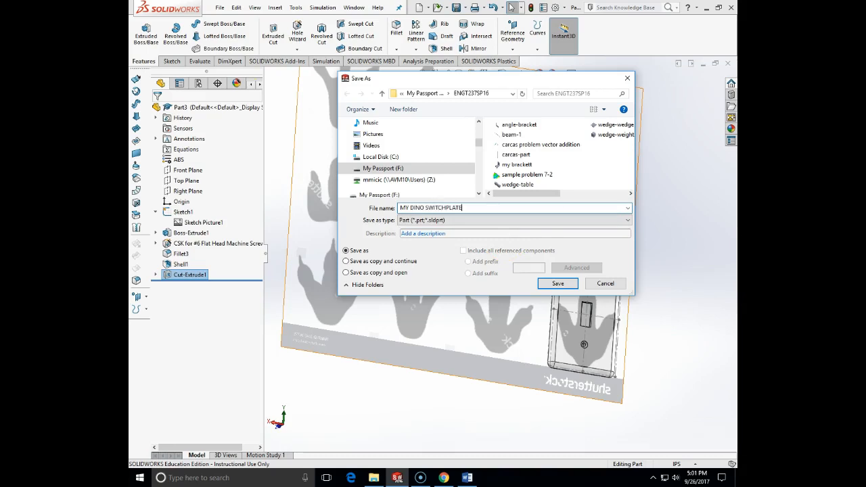
Step: Browse to the ENGT131-FA-17 folder on the My Passport (F:) drive as the save location
{"action": "left_click", "coordinate": [386, 194]}
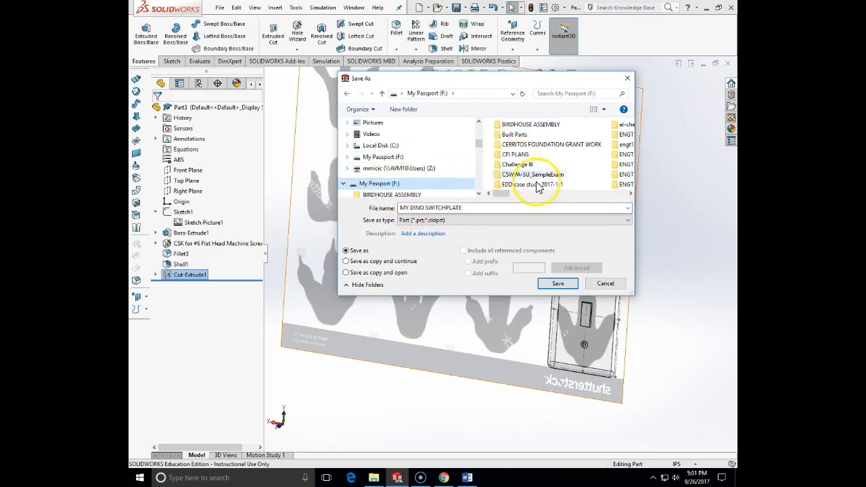
{"action": "left_click", "coordinate": [630, 194]}
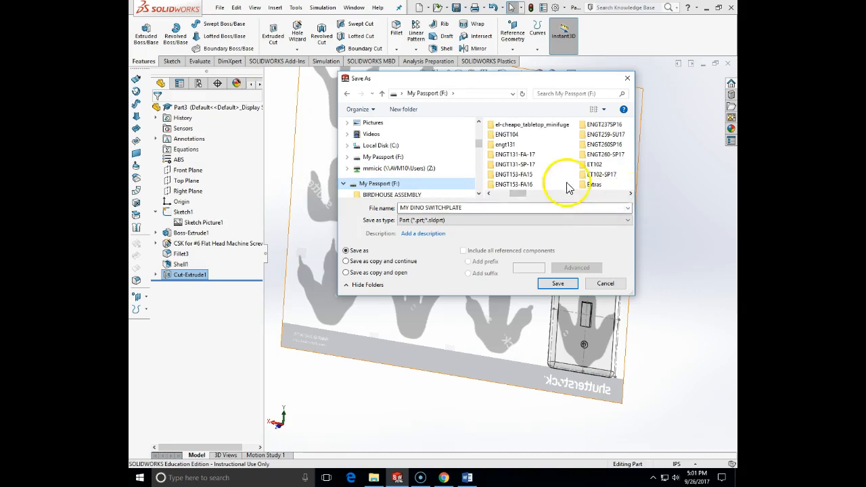
{"action": "double_click", "coordinate": [525, 156]}
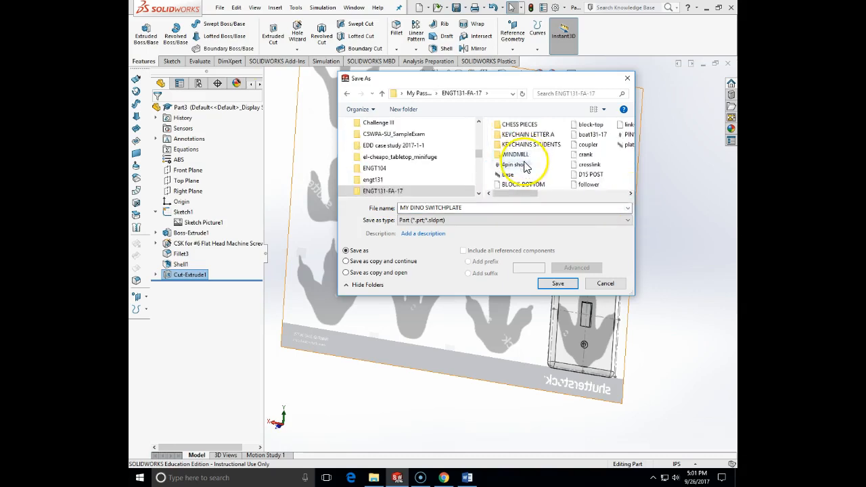
Step: Create a new subfolder named "switchplates" inside the ENGT131-FA-17 folder
{"action": "right_click", "coordinate": [616, 186]}
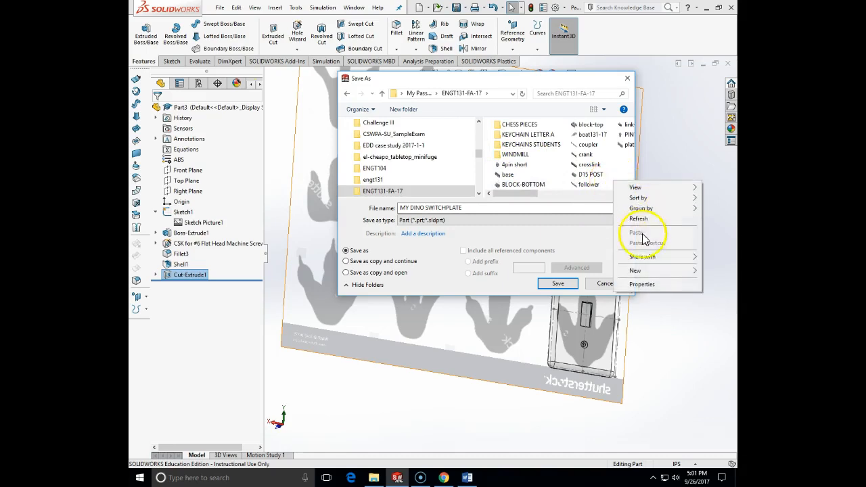
{"action": "mouse_move", "coordinate": [650, 272]}
{"action": "left_click", "coordinate": [549, 272]}
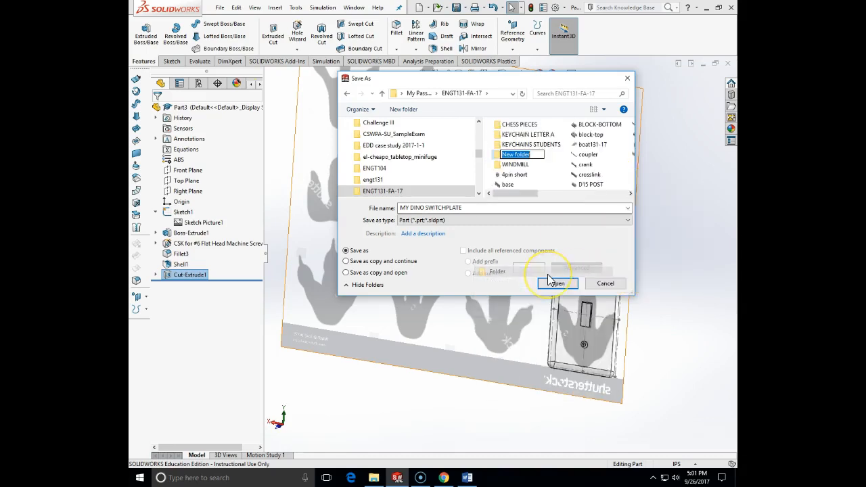
{"action": "key", "text": "BackSpace"}
{"action": "type", "text": "s"}
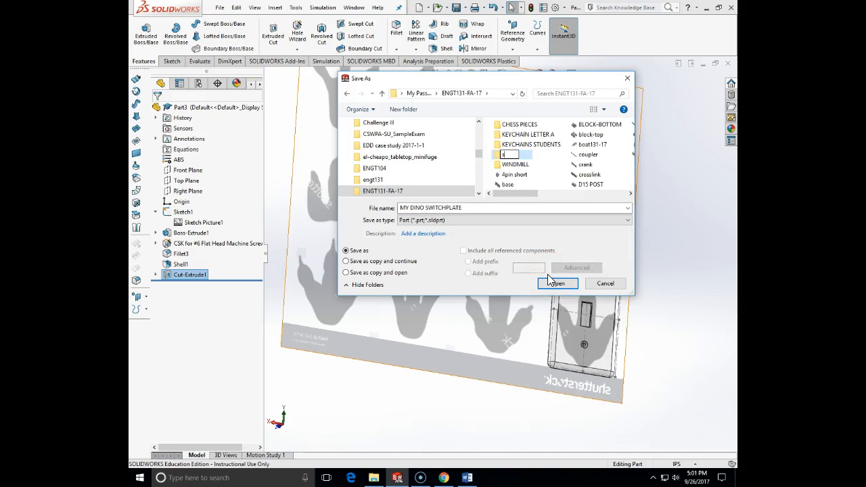
{"action": "type", "text": "witcplate"}
{"action": "key", "text": "BackSpace"}
{"action": "key", "text": "BackSpace"}
{"action": "key", "text": "BackSpace"}
{"action": "key", "text": "BackSpace"}
{"action": "key", "text": "BackSpace"}
{"action": "type", "text": "hPLATE"}
{"action": "key", "text": "BackSpace"}
{"action": "key", "text": "BackSpace"}
{"action": "key", "text": "BackSpace"}
{"action": "key", "text": "BackSpace"}
{"action": "key", "text": "BackSpace"}
{"action": "key", "text": "BackSpace"}
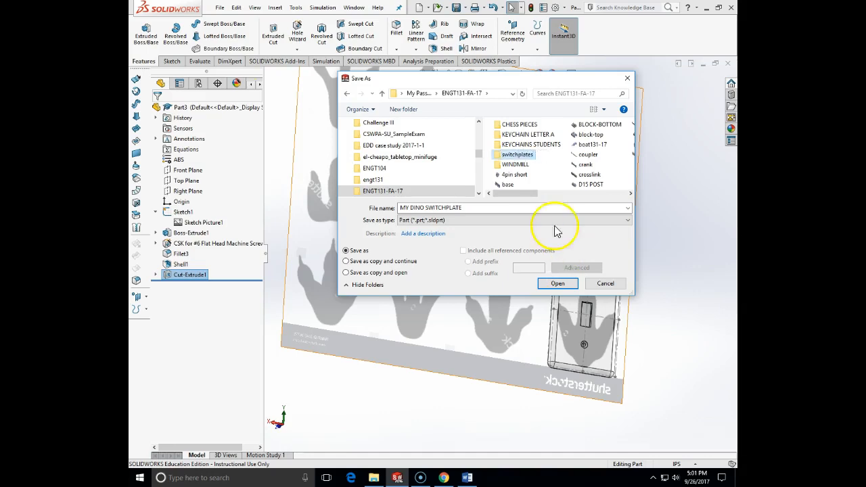
Step: Save the part in the switchplates folder, named with the designer's surname followed by "DINO SWITCHPLATE"
{"action": "double_click", "coordinate": [501, 156]}
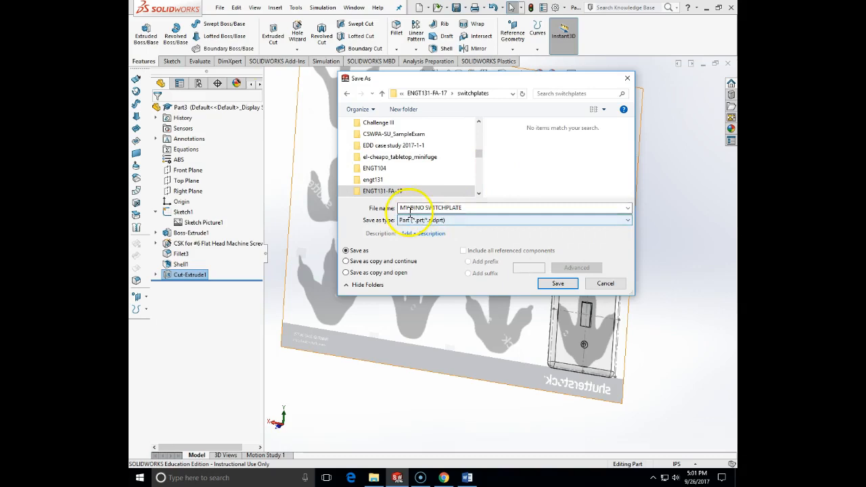
{"action": "left_click", "coordinate": [411, 207]}
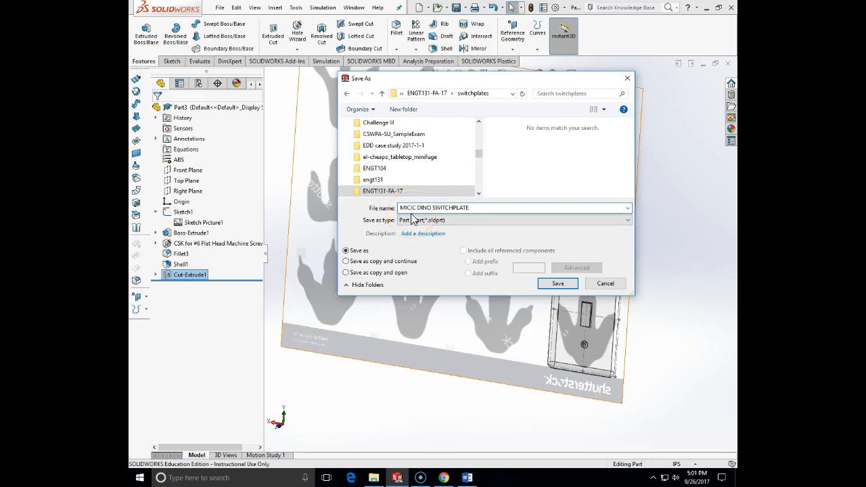
{"action": "left_click", "coordinate": [558, 283]}
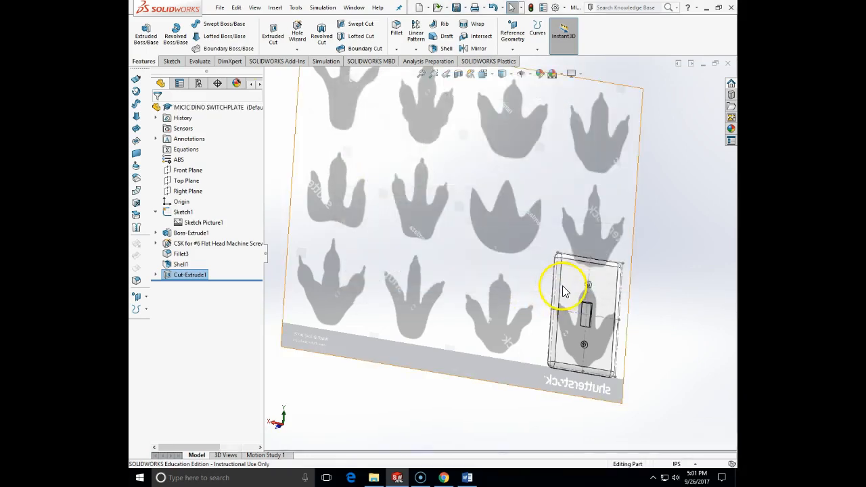
Step: Open the footprint sketch picture in Sketch1 for editing, shrink it to about 14.18 by 12.29 in and reposition it over the plate outline
{"action": "middle_click_drag", "start_coordinate": [560, 296], "coordinate": [560, 316]}
{"action": "left_click", "coordinate": [188, 223]}
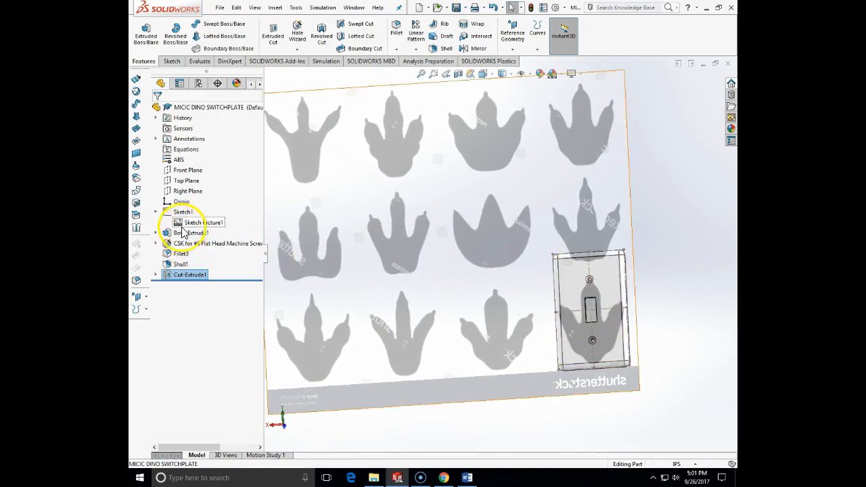
{"action": "right_click", "coordinate": [181, 226]}
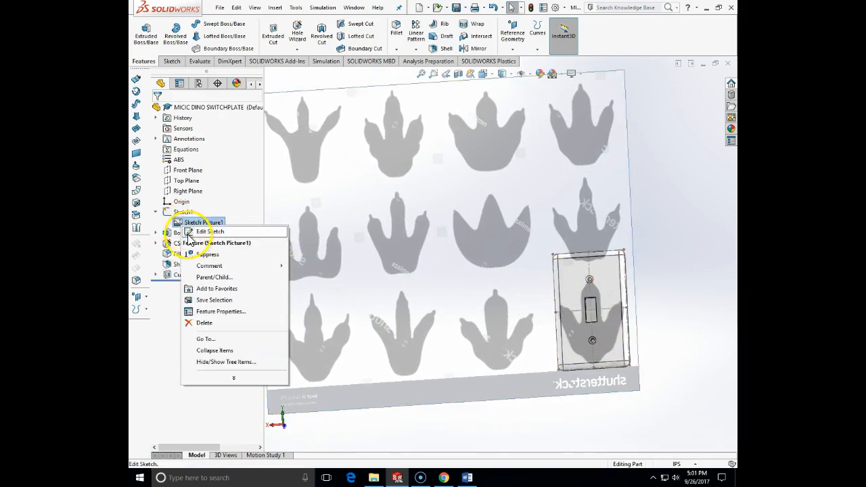
{"action": "left_click", "coordinate": [189, 231]}
{"action": "left_click", "coordinate": [483, 339]}
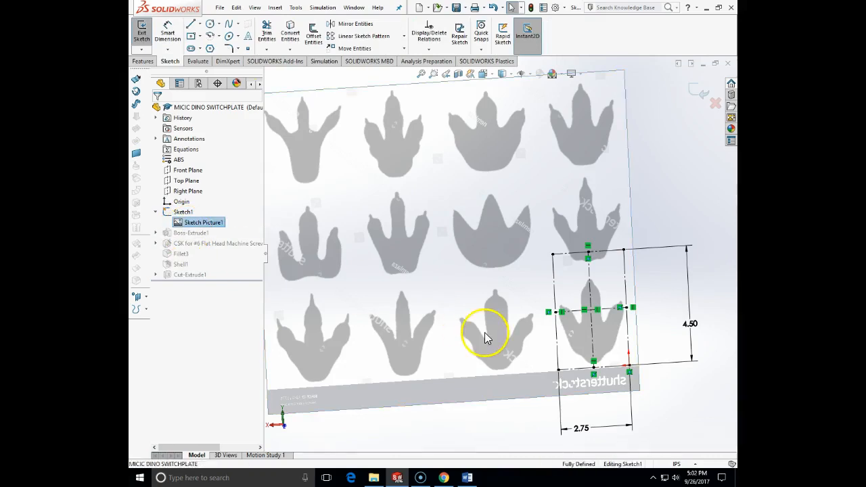
{"action": "double_click", "coordinate": [429, 317]}
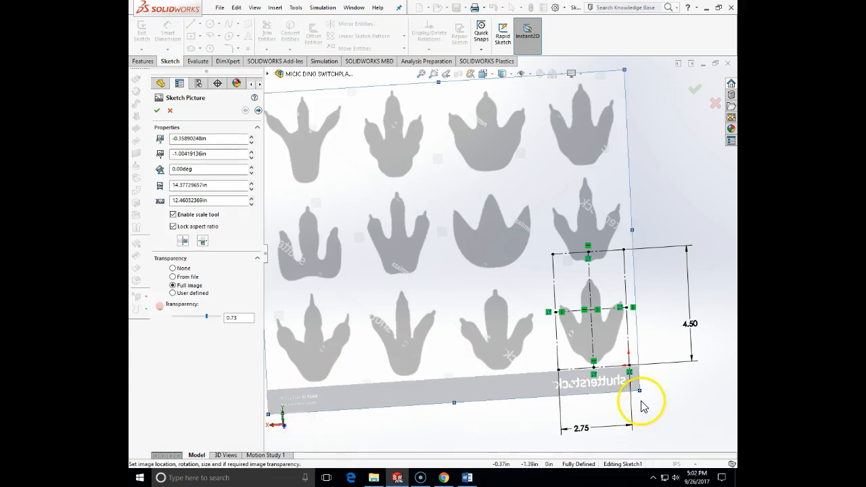
{"action": "left_click_drag", "start_coordinate": [638, 390], "coordinate": [633, 385]}
{"action": "left_click_drag", "start_coordinate": [521, 293], "coordinate": [517, 292]}
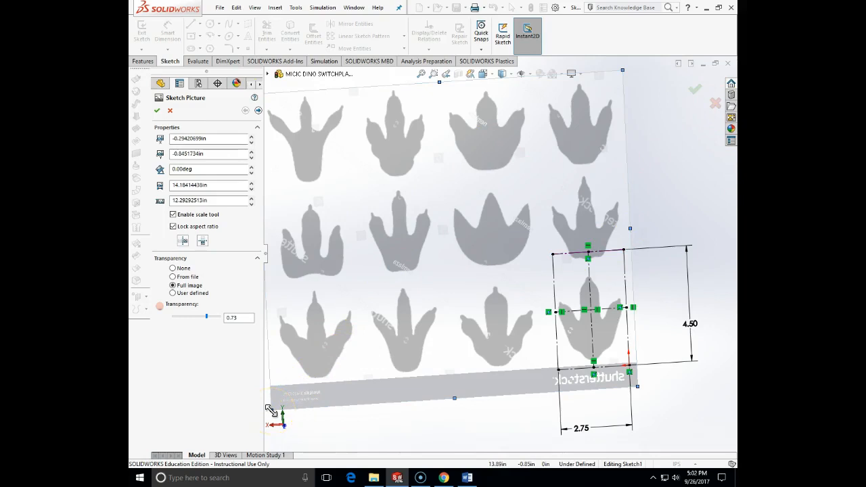
Step: Scale the footprint picture down to about 13.68 by 11.85 in, realign its corner footprint with the plate outline and exit the sketch
{"action": "mouse_move", "coordinate": [271, 410]}
{"action": "left_mouse_down"}
{"action": "mouse_move", "coordinate": [276, 414]}
{"action": "mouse_move", "coordinate": [280, 304]}
{"action": "left_mouse_up"}
{"action": "left_click_drag", "start_coordinate": [522, 276], "coordinate": [521, 282]}
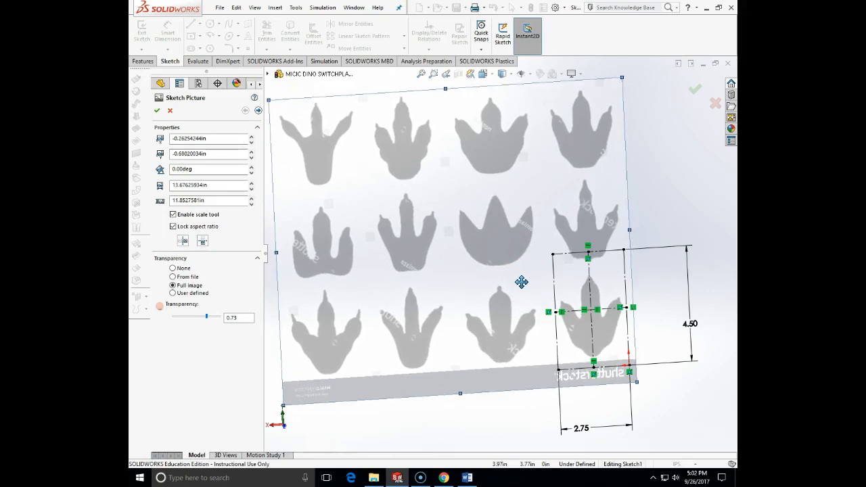
{"action": "left_click", "coordinate": [696, 89]}
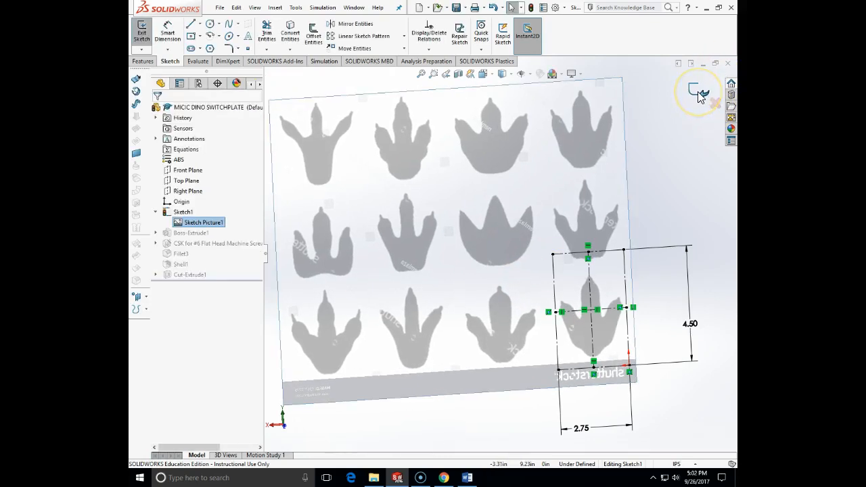
{"action": "left_click", "coordinate": [700, 95]}
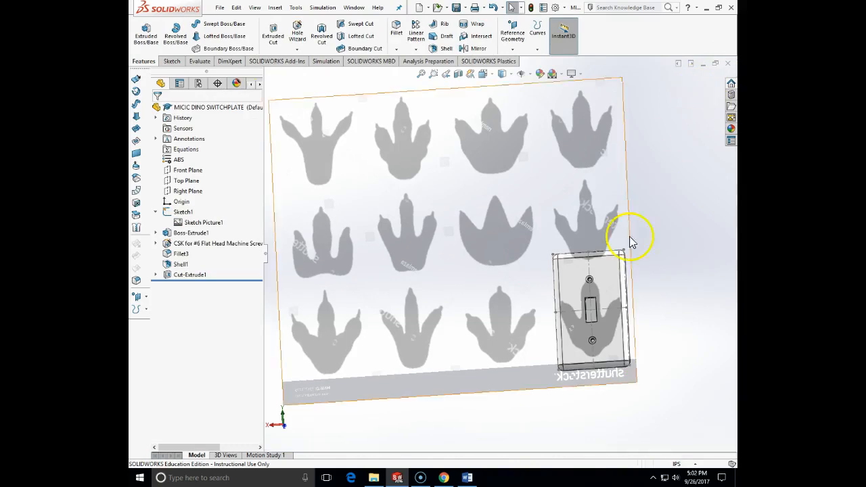
Step: Reopen the footprint sketch picture for editing, reduce it to about 13.26 by 11.49 in and center the footprint on the plate outline
{"action": "mouse_move", "coordinate": [651, 294]}
{"action": "middle_mouse_down"}
{"action": "mouse_move", "coordinate": [638, 290]}
{"action": "mouse_move", "coordinate": [647, 308]}
{"action": "mouse_move", "coordinate": [628, 259]}
{"action": "middle_mouse_up"}
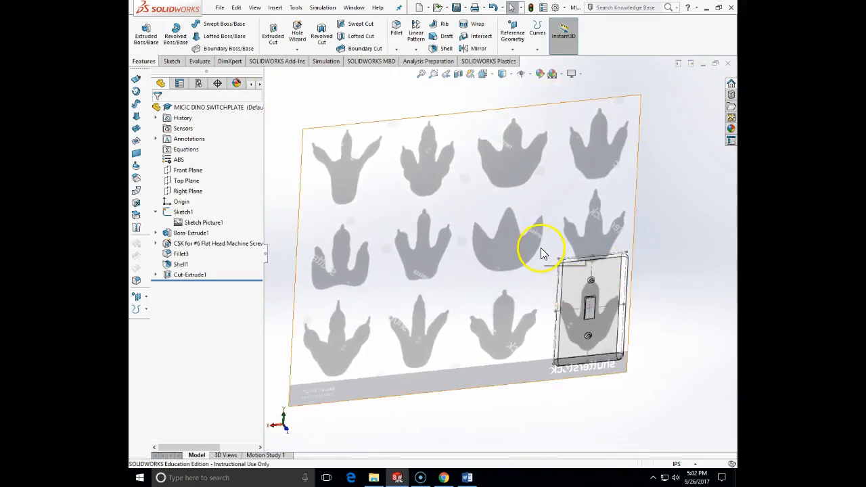
{"action": "left_click", "coordinate": [491, 76]}
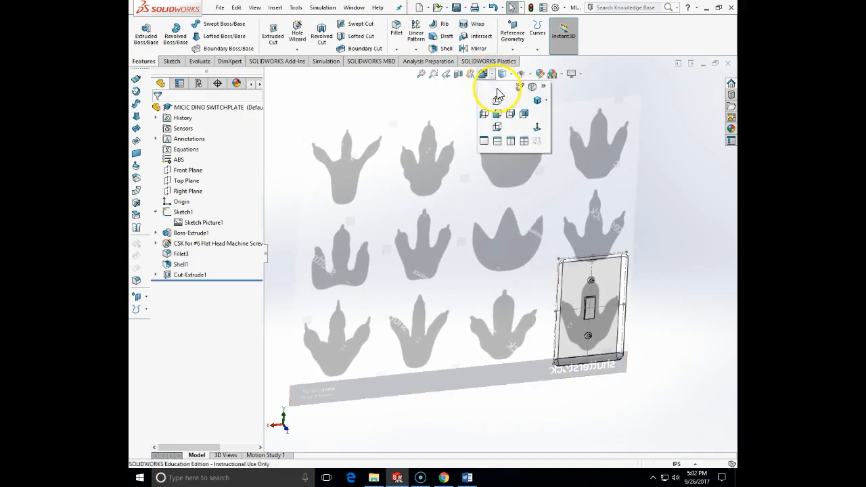
{"action": "left_click", "coordinate": [539, 124]}
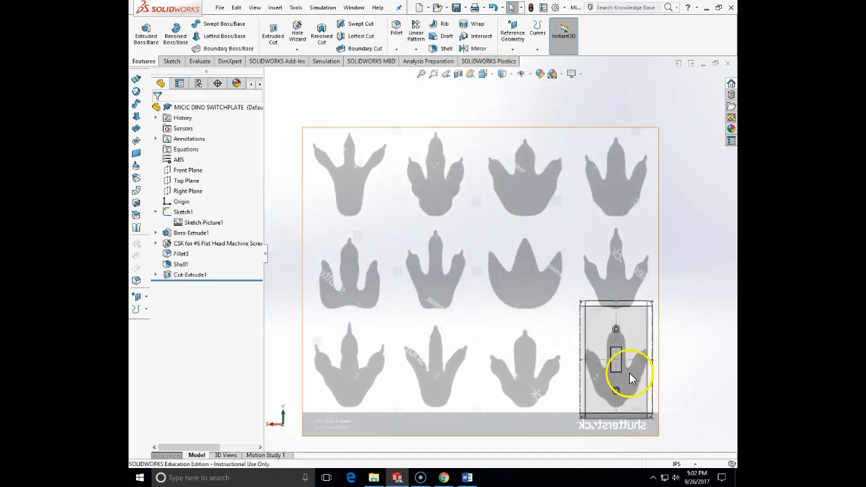
{"action": "scroll", "coordinate": [629, 373], "scroll_direction": "down", "scroll_amount": 3}
{"action": "scroll", "coordinate": [629, 371], "scroll_direction": "up", "scroll_amount": 3}
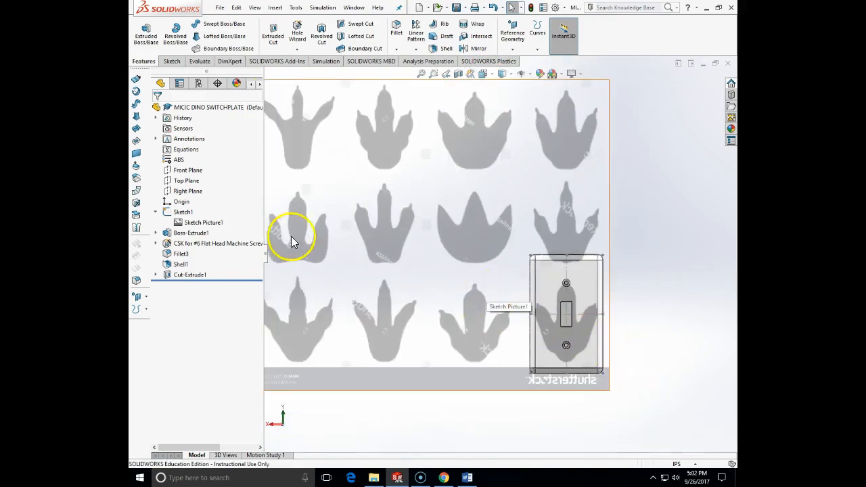
{"action": "right_click", "coordinate": [213, 223]}
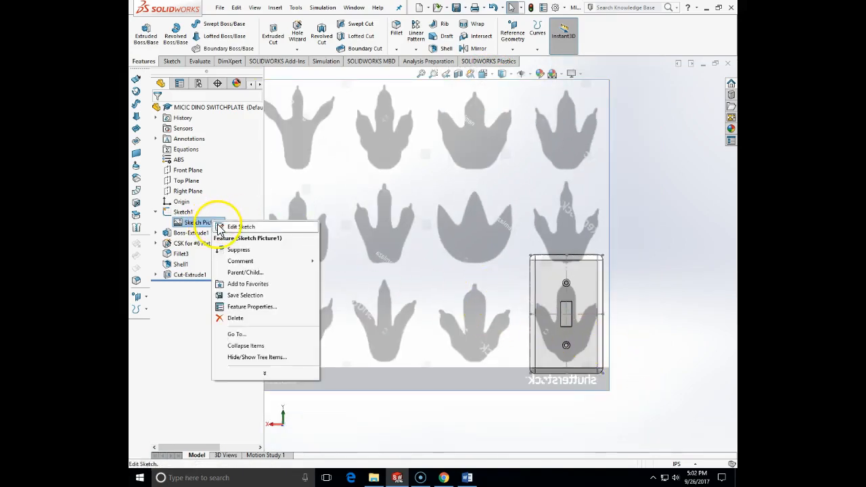
{"action": "left_click", "coordinate": [237, 226]}
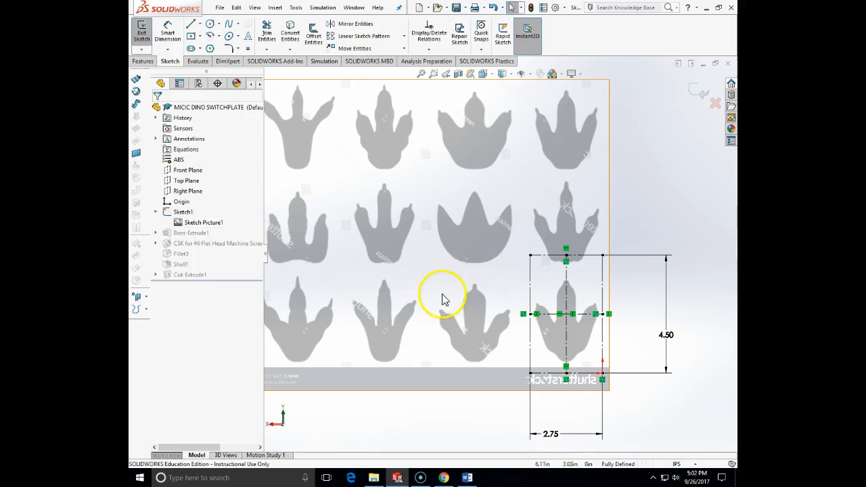
{"action": "left_click", "coordinate": [191, 223]}
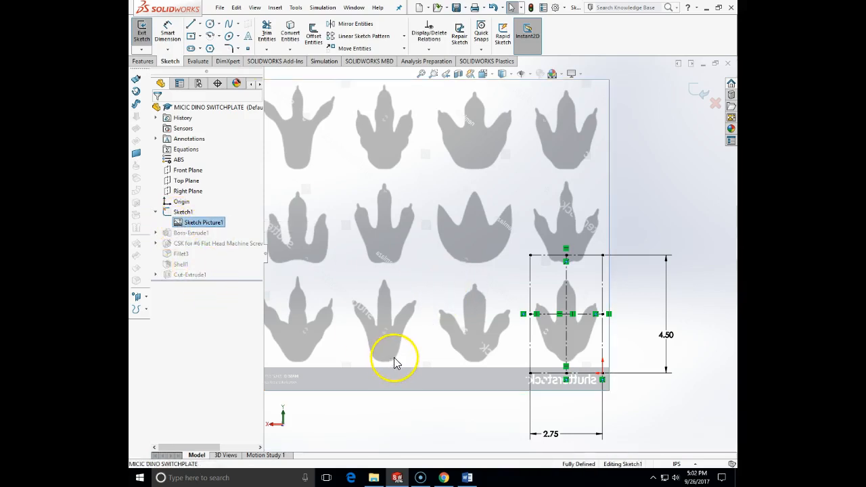
{"action": "double_click", "coordinate": [182, 225]}
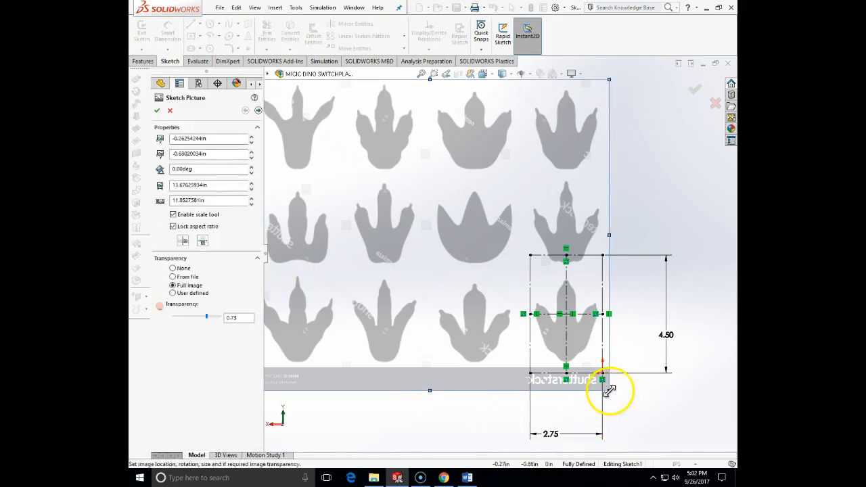
{"action": "mouse_move", "coordinate": [610, 391]}
{"action": "left_mouse_down"}
{"action": "mouse_move", "coordinate": [620, 392]}
{"action": "mouse_move", "coordinate": [585, 410]}
{"action": "mouse_move", "coordinate": [612, 360]}
{"action": "mouse_move", "coordinate": [590, 381]}
{"action": "mouse_move", "coordinate": [599, 384]}
{"action": "left_mouse_up"}
{"action": "mouse_move", "coordinate": [502, 318]}
{"action": "left_mouse_down"}
{"action": "mouse_move", "coordinate": [518, 332]}
{"action": "mouse_move", "coordinate": [509, 328]}
{"action": "left_mouse_up"}
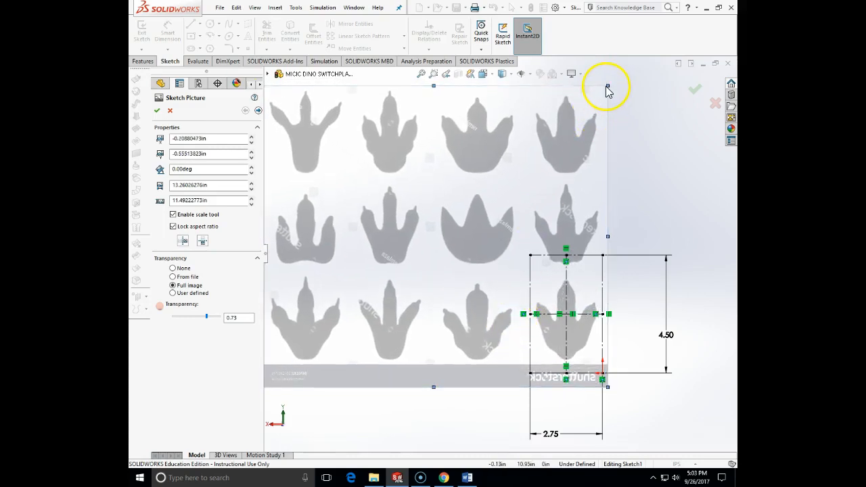
Step: Shrink the footprint picture to about 12.58 by 10.90 in, recenter the footprint within the plate outline and exit the sketch
{"action": "left_click_drag", "start_coordinate": [607, 87], "coordinate": [559, 97]}
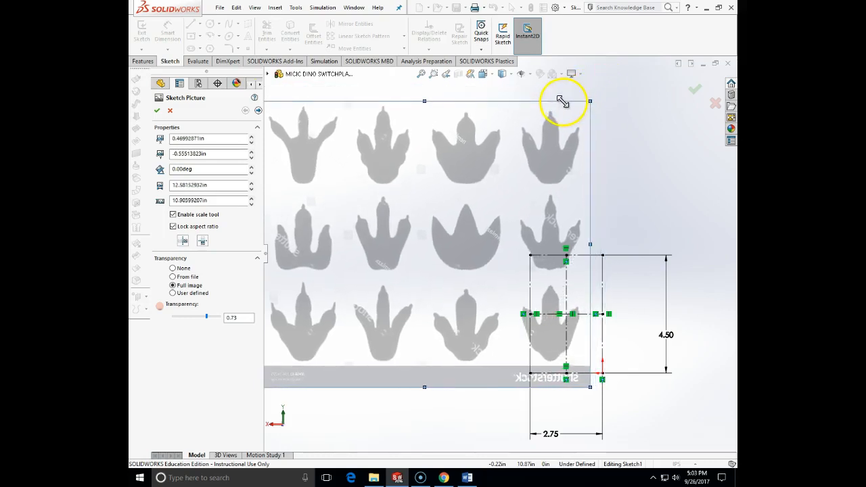
{"action": "mouse_move", "coordinate": [544, 190]}
{"action": "left_mouse_down"}
{"action": "mouse_move", "coordinate": [555, 191]}
{"action": "mouse_move", "coordinate": [552, 182]}
{"action": "mouse_move", "coordinate": [549, 194]}
{"action": "left_mouse_up"}
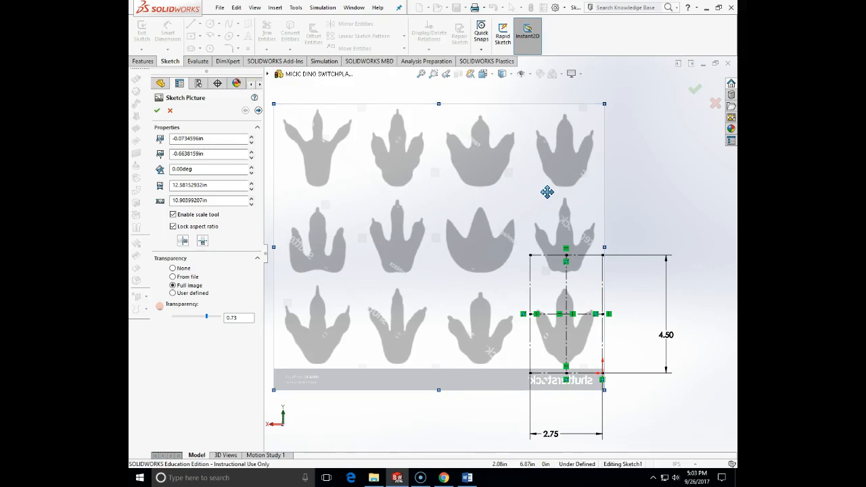
{"action": "left_click", "coordinate": [691, 95]}
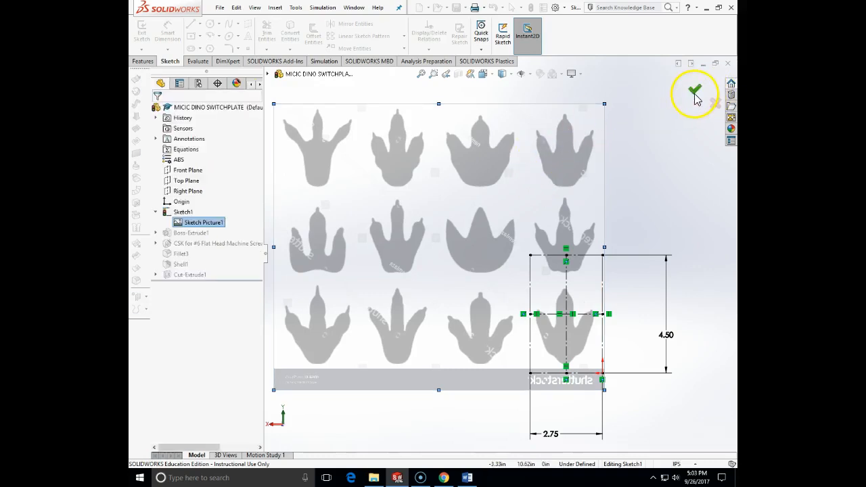
{"action": "left_click", "coordinate": [694, 96]}
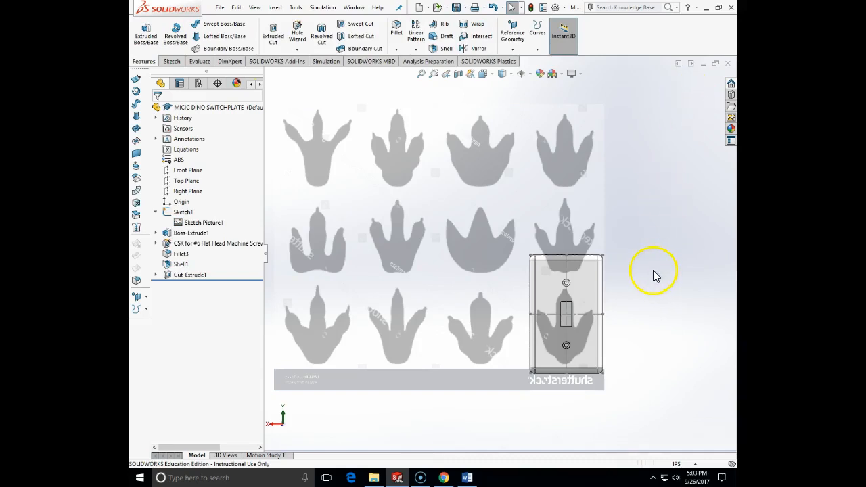
Step: Reopen the footprint sketch picture for editing from the Back view, nudge it sideways to about -0.124 in to center the footprint, and exit the sketch
{"action": "right_click", "coordinate": [196, 226]}
{"action": "left_click", "coordinate": [485, 73]}
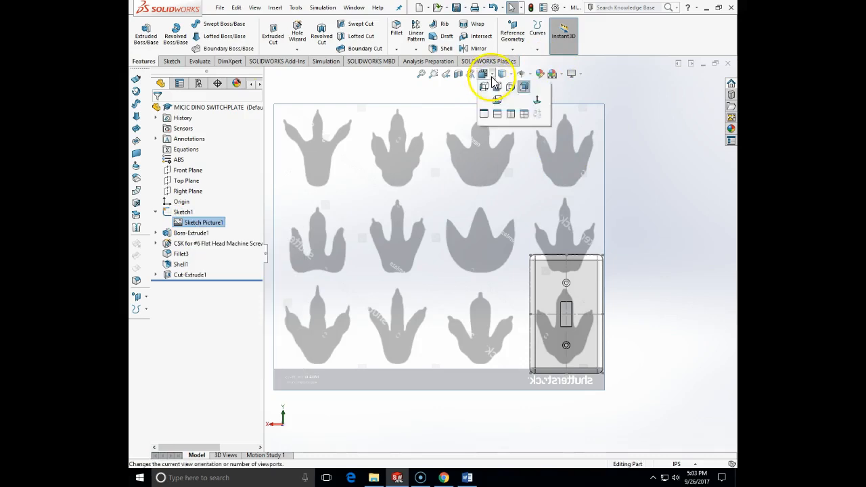
{"action": "left_click", "coordinate": [523, 114]}
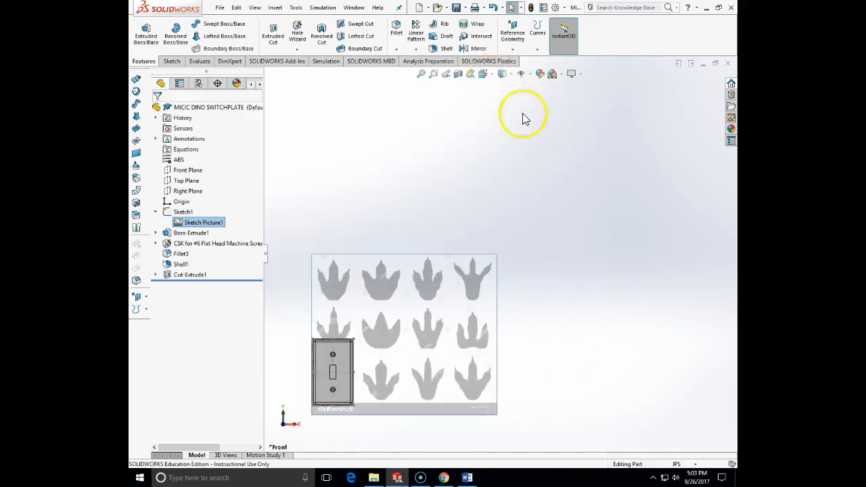
{"action": "left_click", "coordinate": [494, 75]}
{"action": "left_click", "coordinate": [540, 129]}
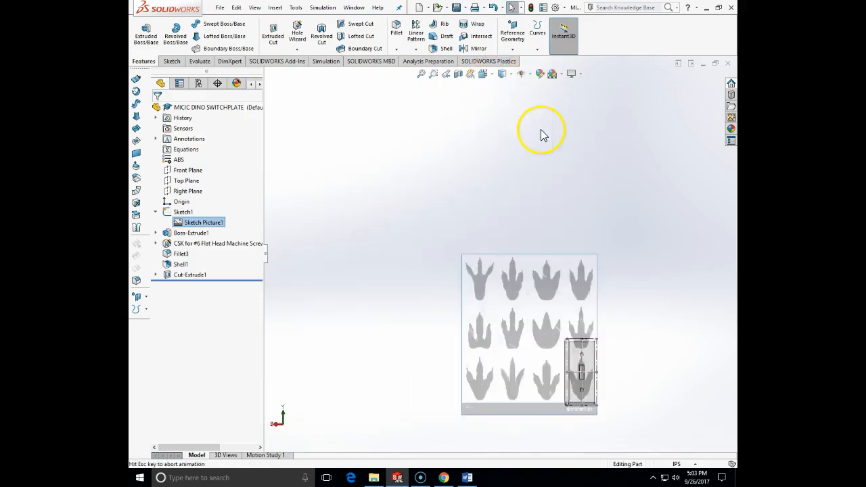
{"action": "right_click", "coordinate": [204, 223]}
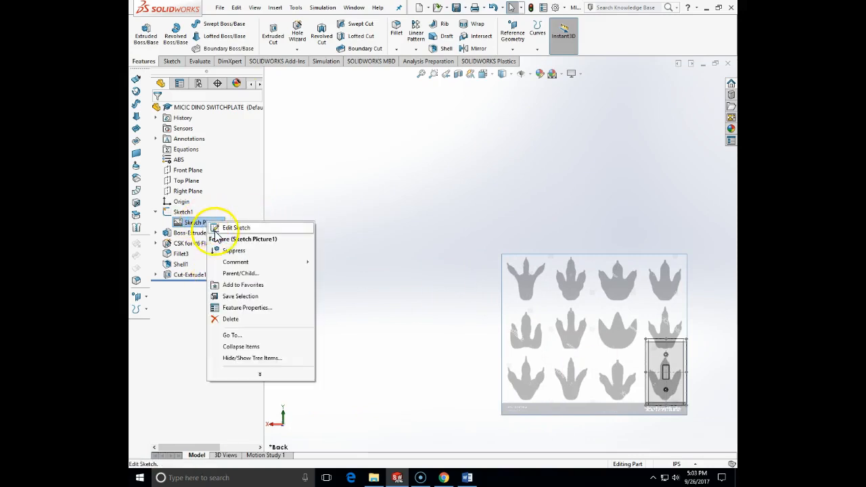
{"action": "left_click", "coordinate": [227, 227]}
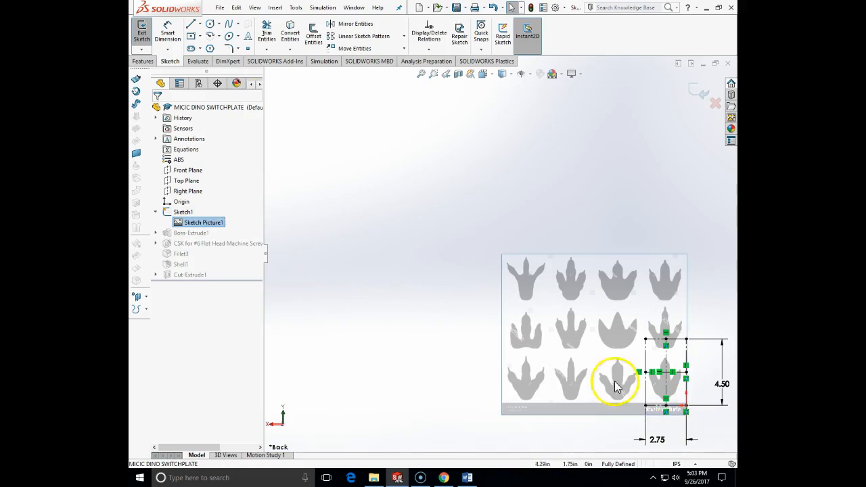
{"action": "scroll", "coordinate": [684, 351], "scroll_direction": "down", "scroll_amount": 4}
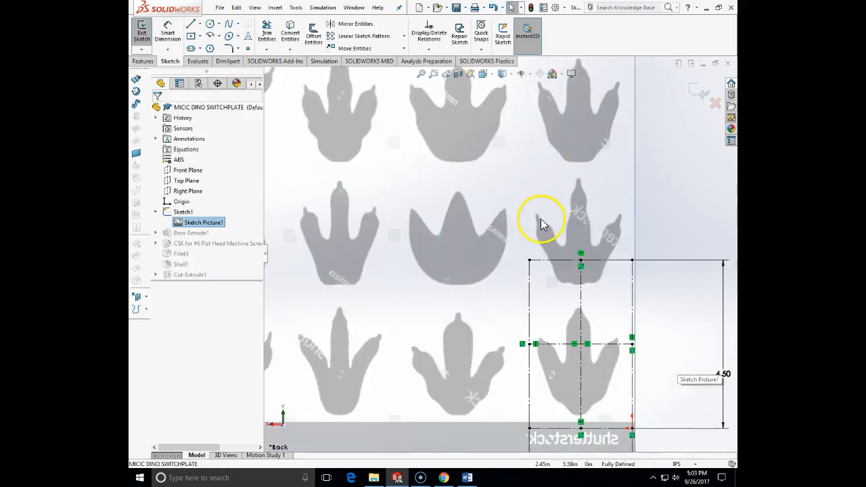
{"action": "double_click", "coordinate": [194, 224]}
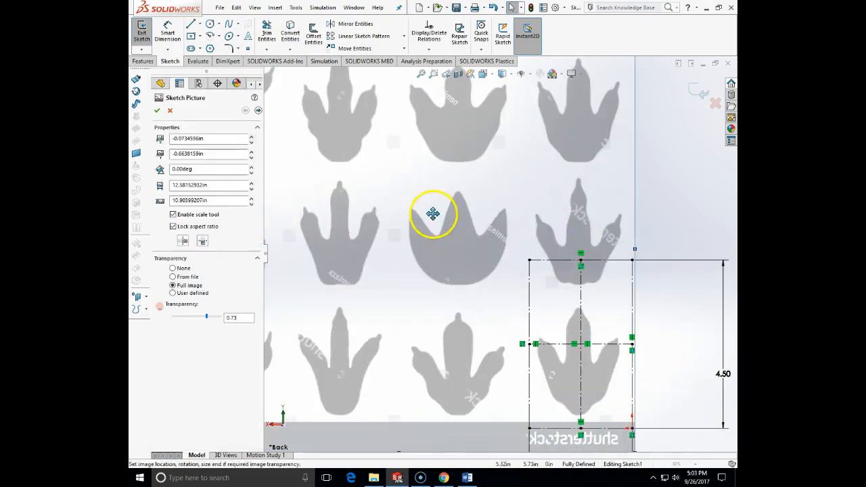
{"action": "left_click_drag", "start_coordinate": [447, 215], "coordinate": [448, 214]}
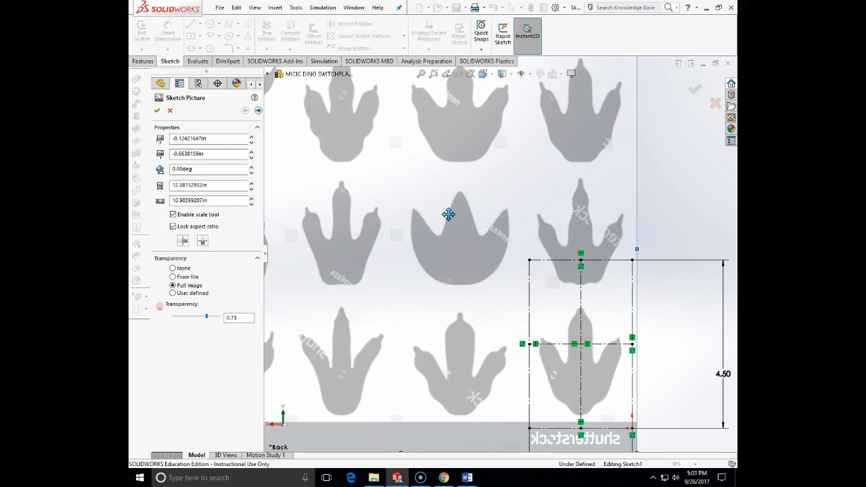
{"action": "left_click", "coordinate": [695, 91]}
{"action": "left_click", "coordinate": [696, 92]}
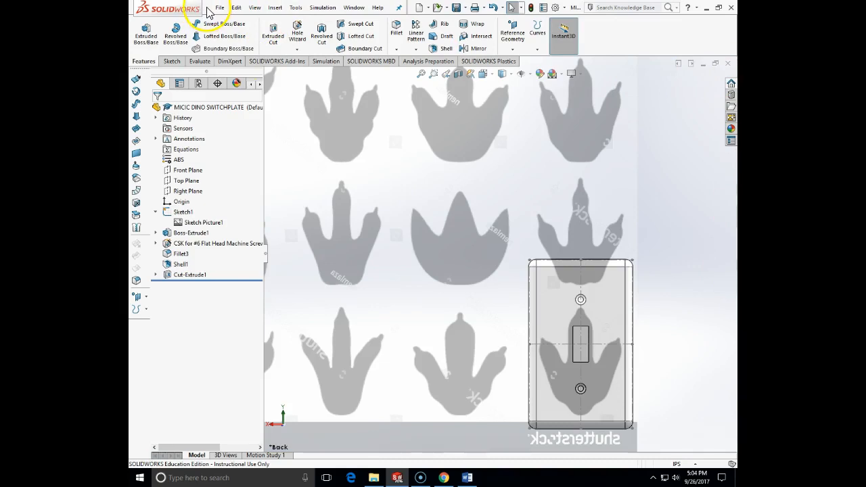
Step: Start a new sketch on the outer face of the switch plate
{"action": "left_click", "coordinate": [169, 62]}
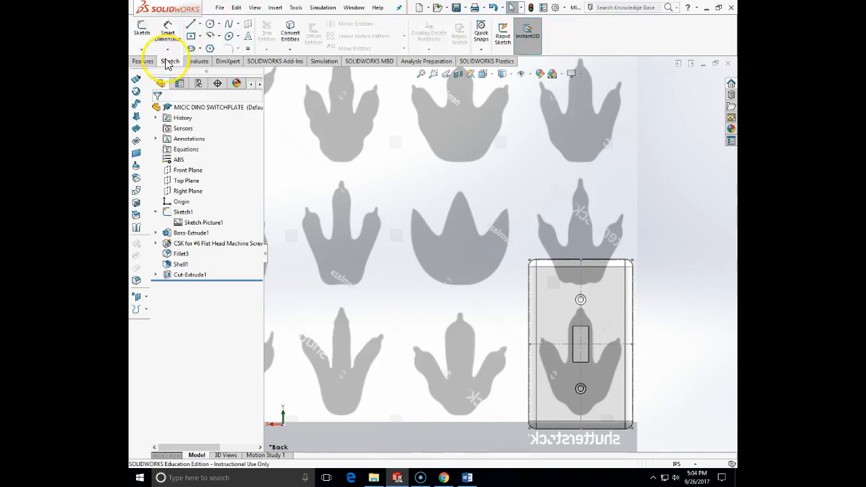
{"action": "left_click", "coordinate": [142, 30]}
{"action": "left_click", "coordinate": [607, 312]}
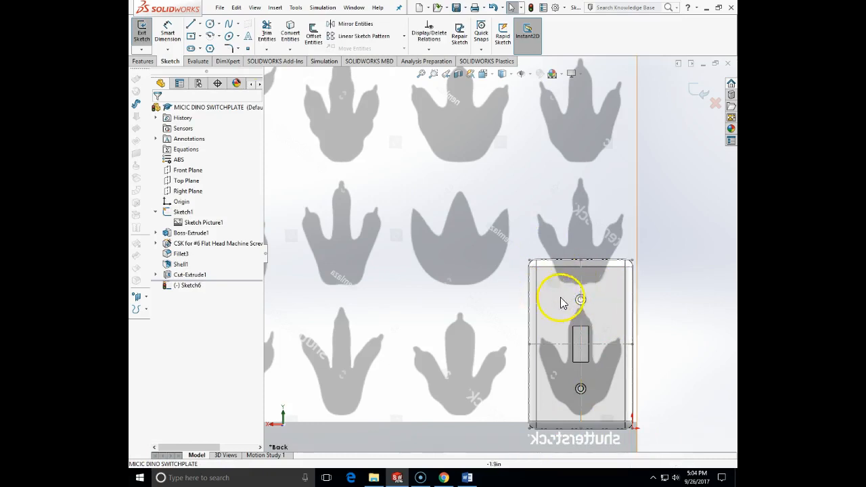
Step: Begin a spline on the vertical centerline at the footprint's heel and trace the right heel and outer edge up around the side toe's tip
{"action": "left_click", "coordinate": [228, 27]}
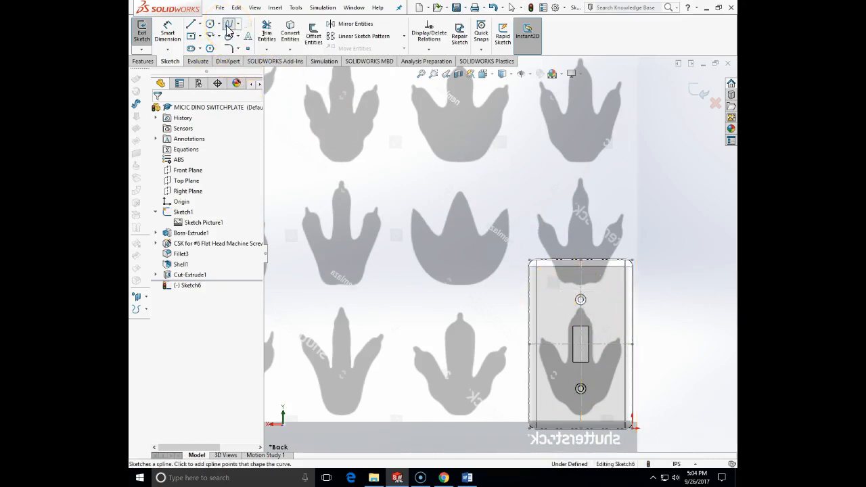
{"action": "scroll", "coordinate": [581, 393], "scroll_direction": "down", "scroll_amount": 1}
{"action": "scroll", "coordinate": [575, 379], "scroll_direction": "down", "scroll_amount": 1}
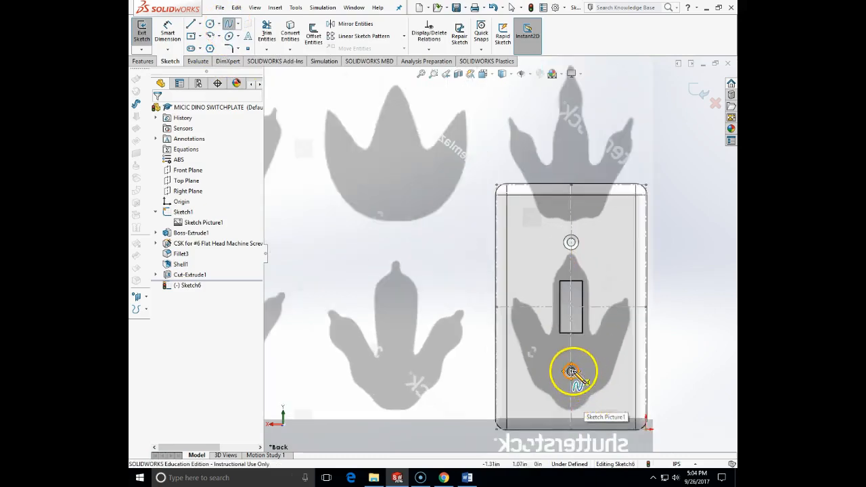
{"action": "scroll", "coordinate": [572, 367], "scroll_direction": "down", "scroll_amount": 1}
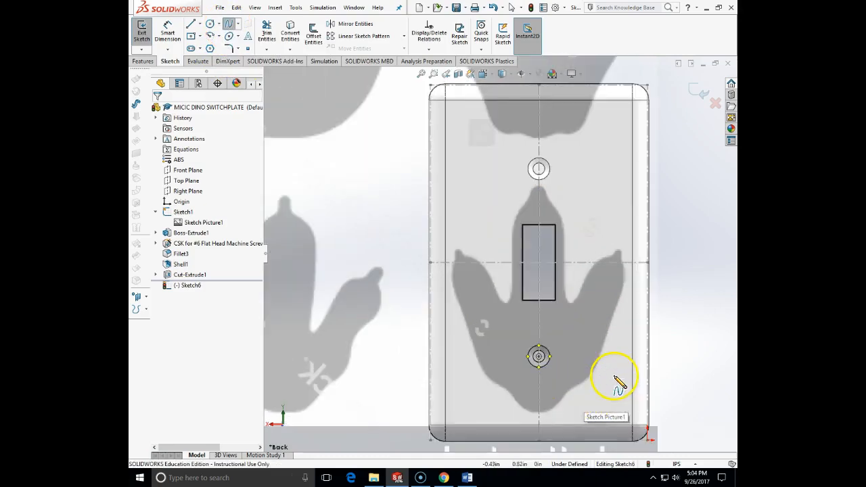
{"action": "left_click", "coordinate": [540, 412]}
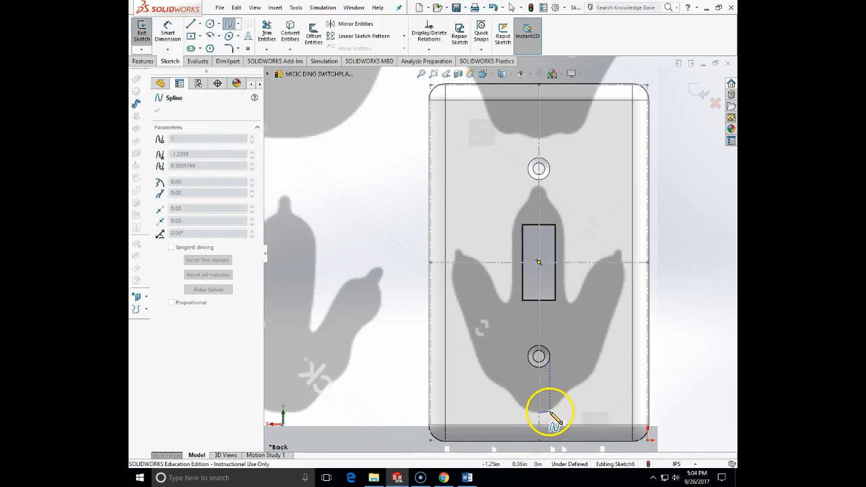
{"action": "left_click", "coordinate": [560, 401]}
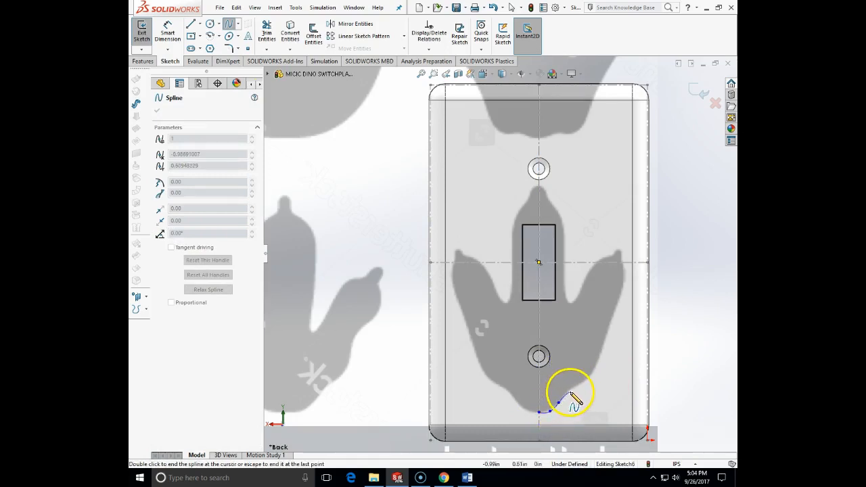
{"action": "left_click", "coordinate": [569, 389]}
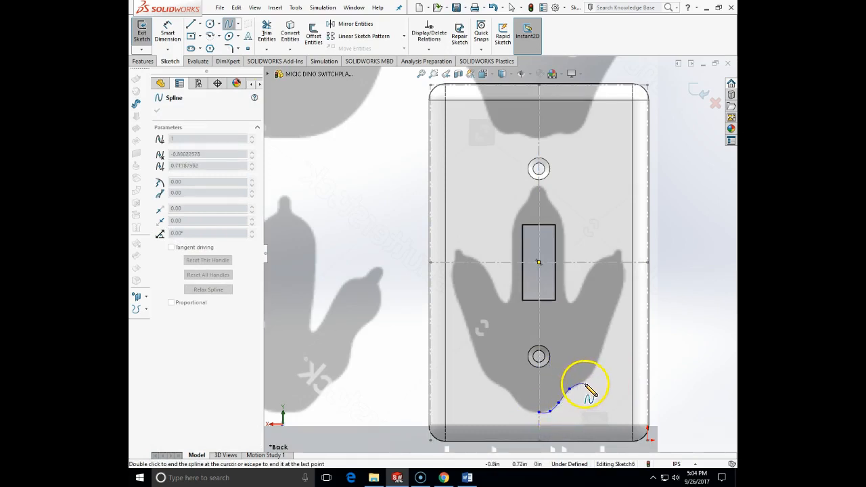
{"action": "left_click", "coordinate": [585, 381]}
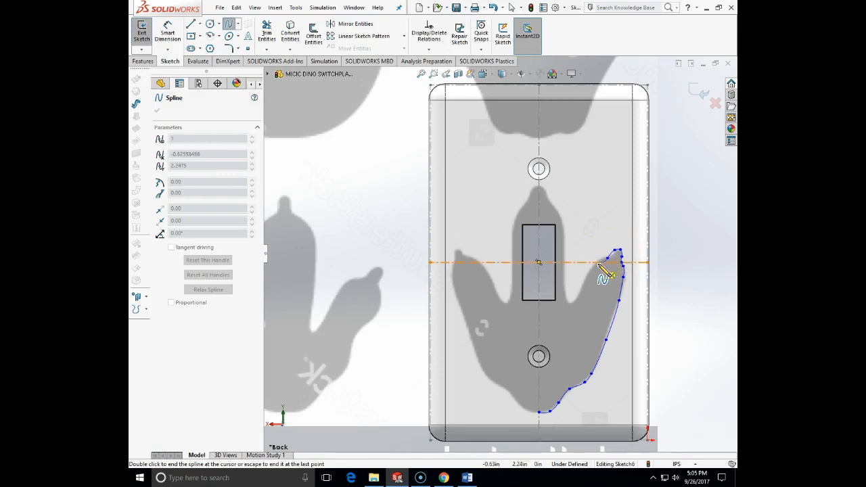
Step: Continue the spline down the inner edge of the right side toe into the valley beside the middle toe
{"action": "scroll", "coordinate": [599, 261], "scroll_direction": "down", "scroll_amount": 5}
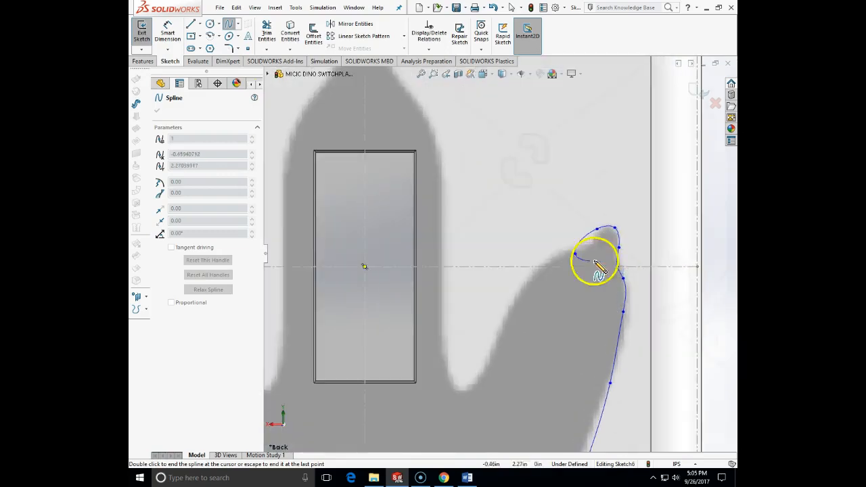
{"action": "left_click", "coordinate": [553, 259]}
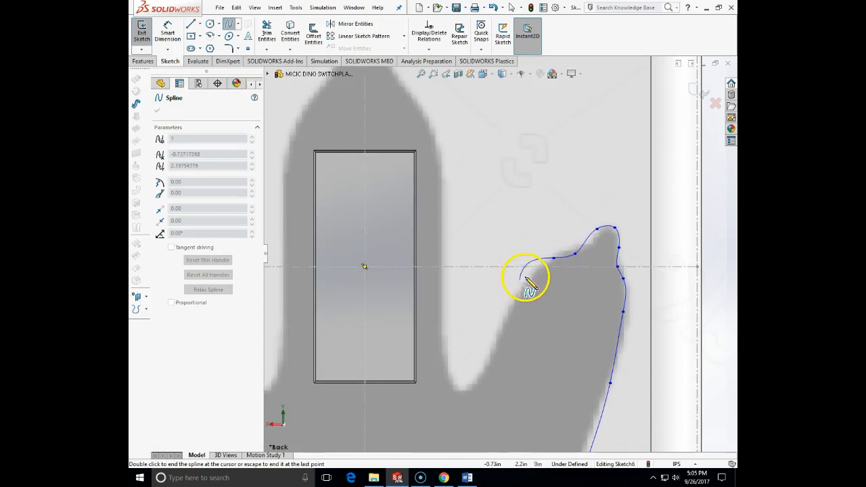
{"action": "left_click", "coordinate": [529, 283]}
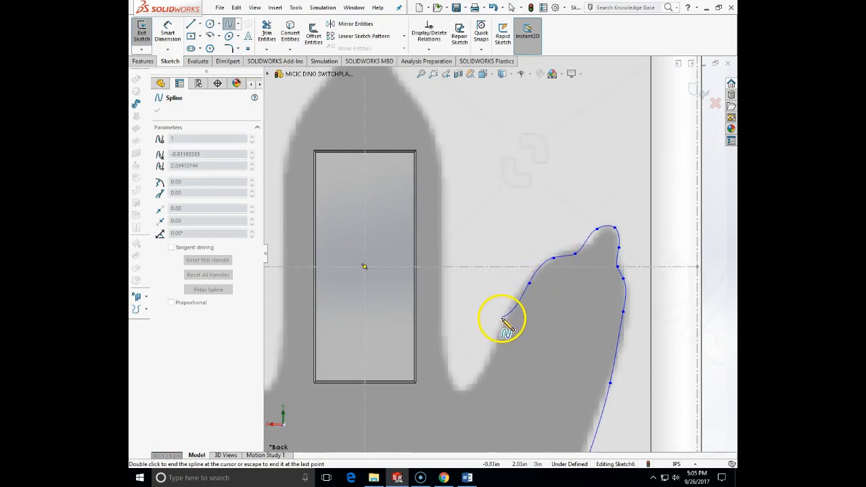
{"action": "left_click", "coordinate": [504, 328]}
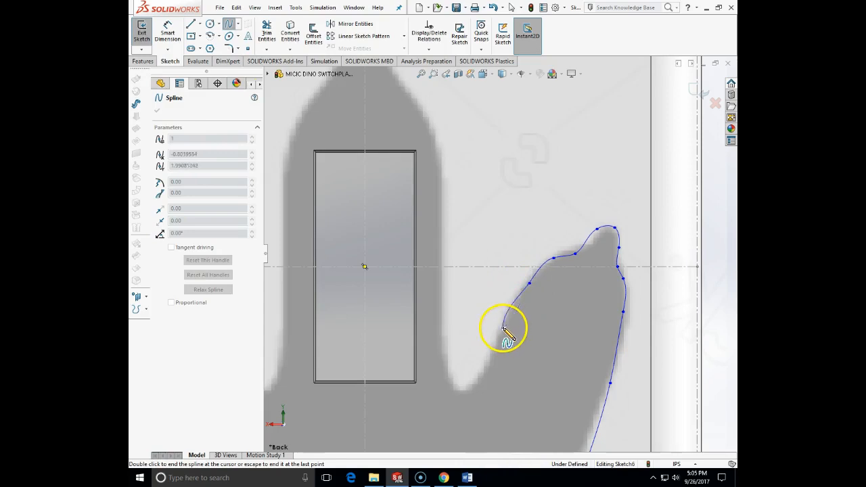
{"action": "left_click", "coordinate": [490, 364]}
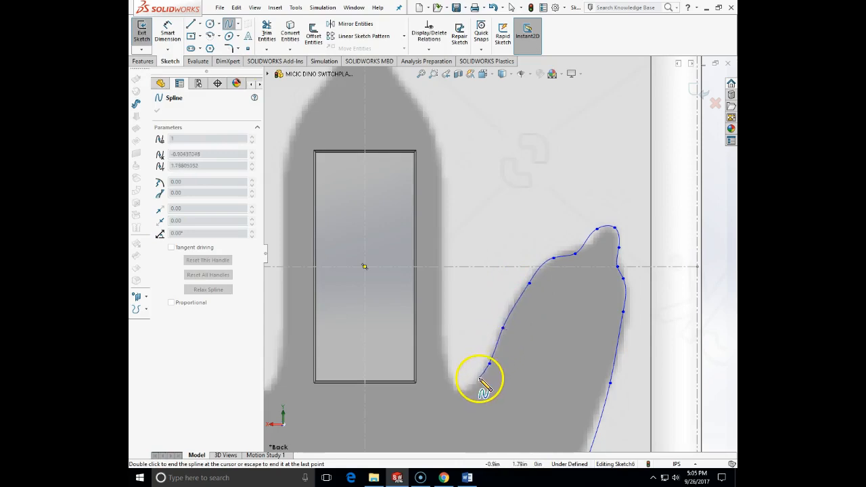
{"action": "left_click", "coordinate": [468, 388]}
{"action": "left_click", "coordinate": [459, 391]}
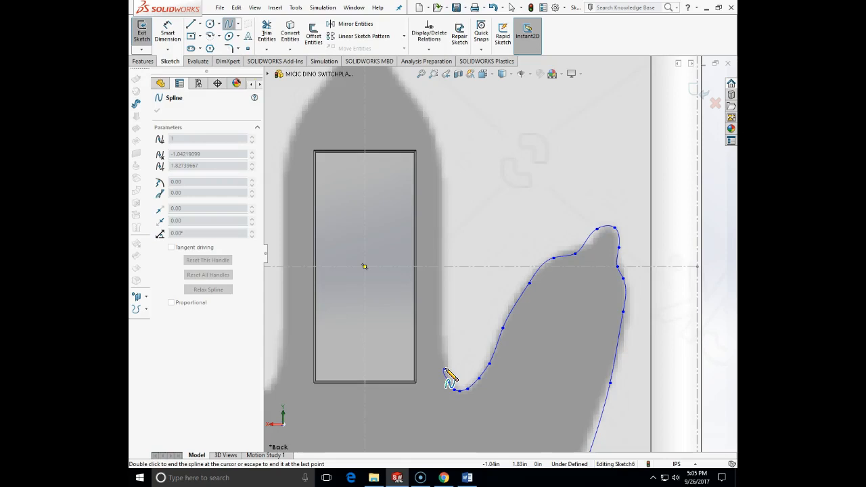
Step: Continue the spline out of the valley and up the straight right side of the middle toe to its shoulder
{"action": "left_click", "coordinate": [445, 369]}
{"action": "left_click", "coordinate": [445, 354]}
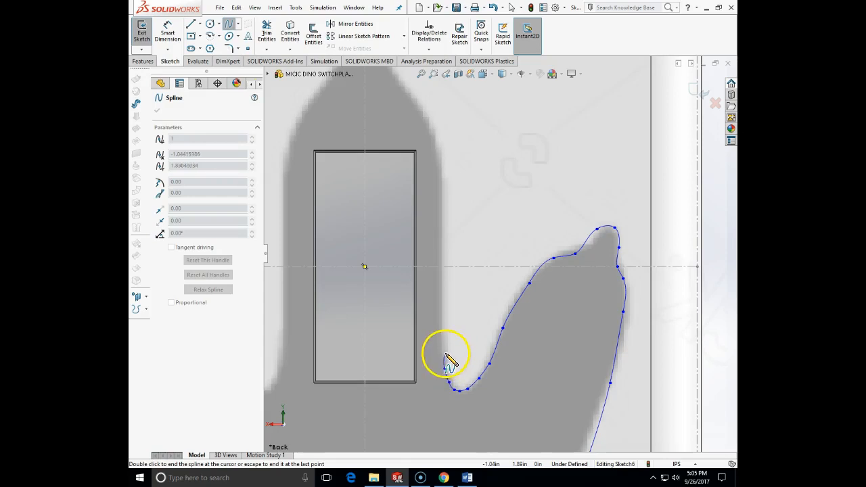
{"action": "left_click", "coordinate": [442, 314]}
{"action": "left_click", "coordinate": [443, 266]}
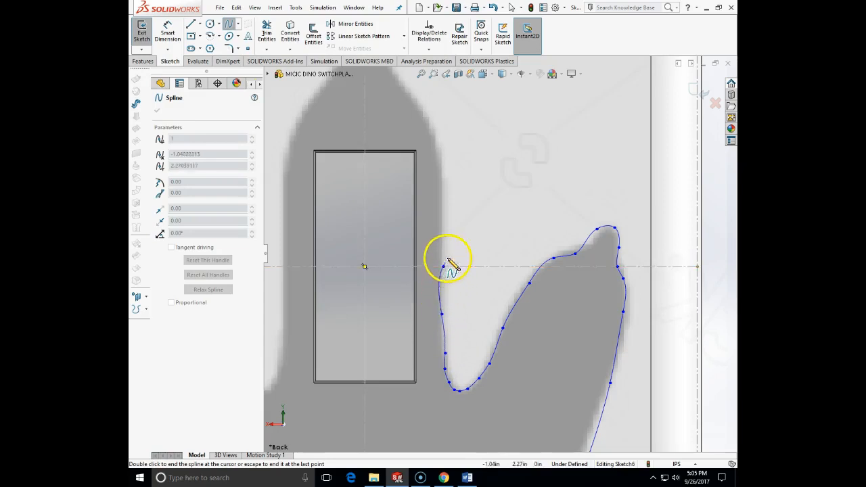
{"action": "left_click", "coordinate": [442, 197]}
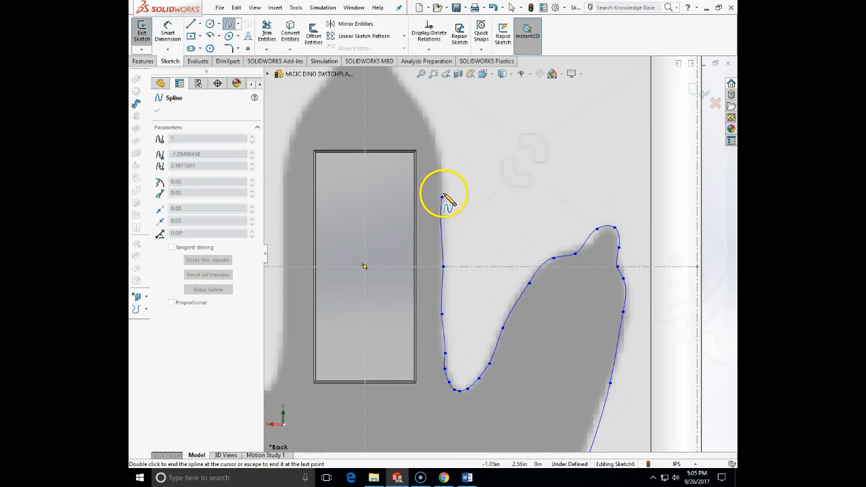
{"action": "left_click", "coordinate": [442, 155]}
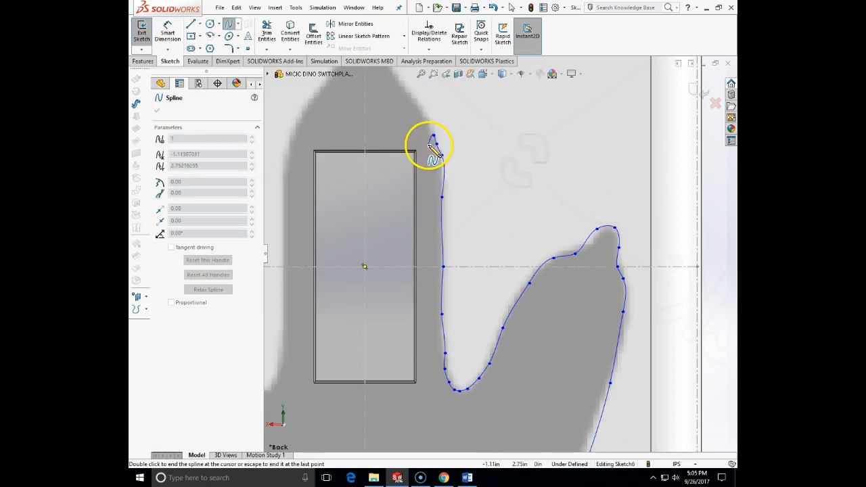
Step: Trace the spline around the middle toe's tapered tip to the vertical centerline and end it there
{"action": "scroll", "coordinate": [428, 126], "scroll_direction": "up", "scroll_amount": 2}
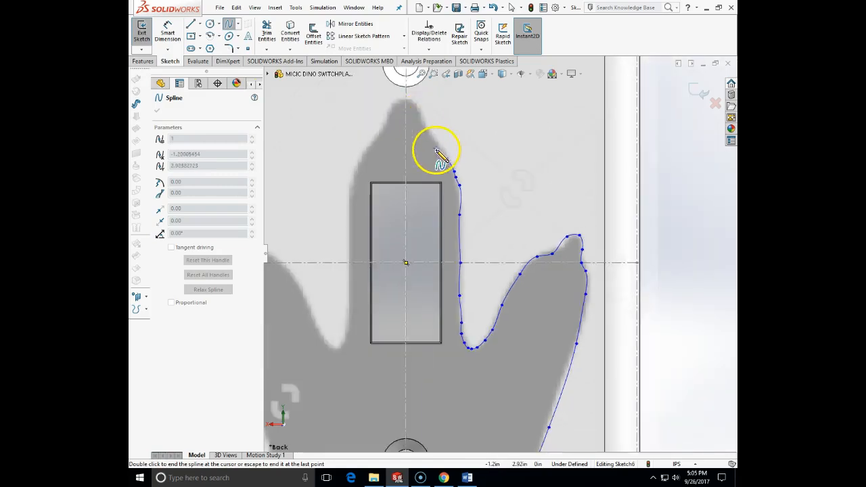
{"action": "left_click", "coordinate": [447, 159]}
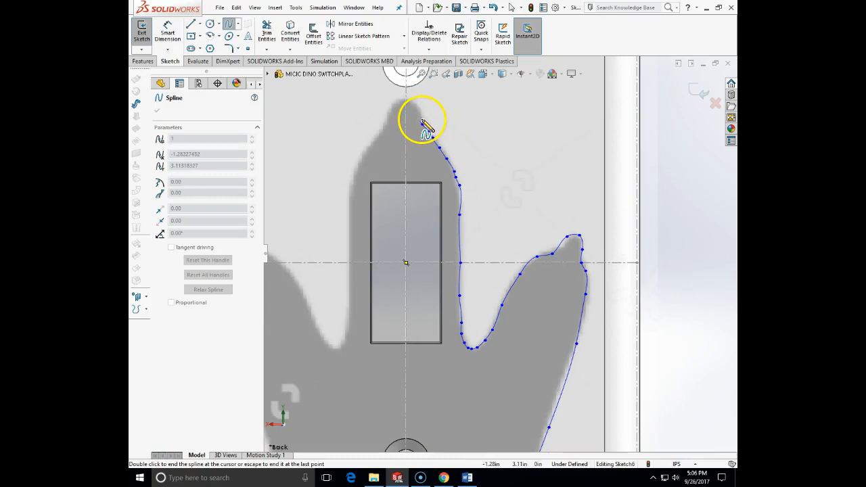
{"action": "left_click", "coordinate": [422, 116]}
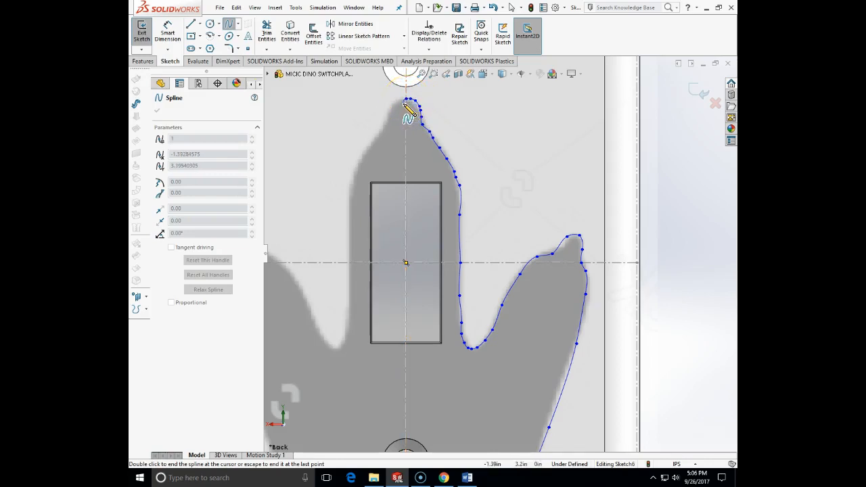
{"action": "left_click", "coordinate": [406, 108]}
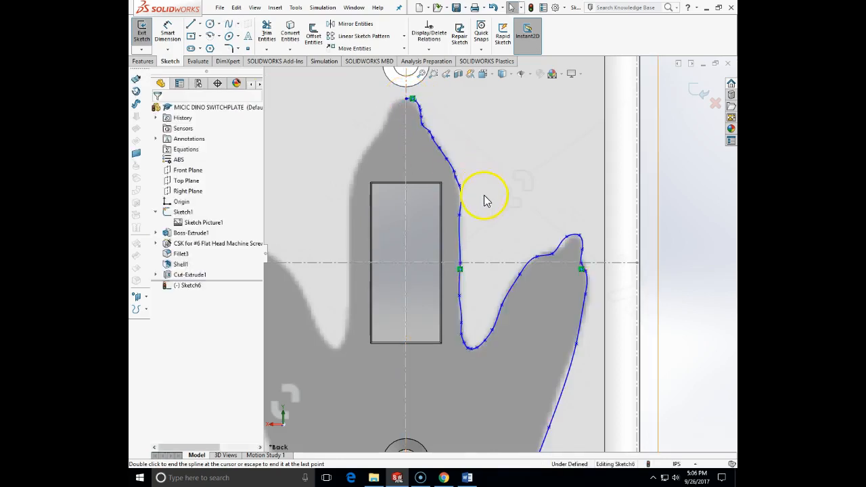
Step: Adjust the spline points and handles along the middle toe's right side and the side toe's inner edge to match the footprint
{"action": "scroll", "coordinate": [470, 194], "scroll_direction": "down", "scroll_amount": 2}
{"action": "mouse_move", "coordinate": [463, 191]}
{"action": "left_mouse_down"}
{"action": "mouse_move", "coordinate": [453, 191]}
{"action": "mouse_move", "coordinate": [463, 199]}
{"action": "left_mouse_up"}
{"action": "left_click_drag", "start_coordinate": [465, 303], "coordinate": [464, 283]}
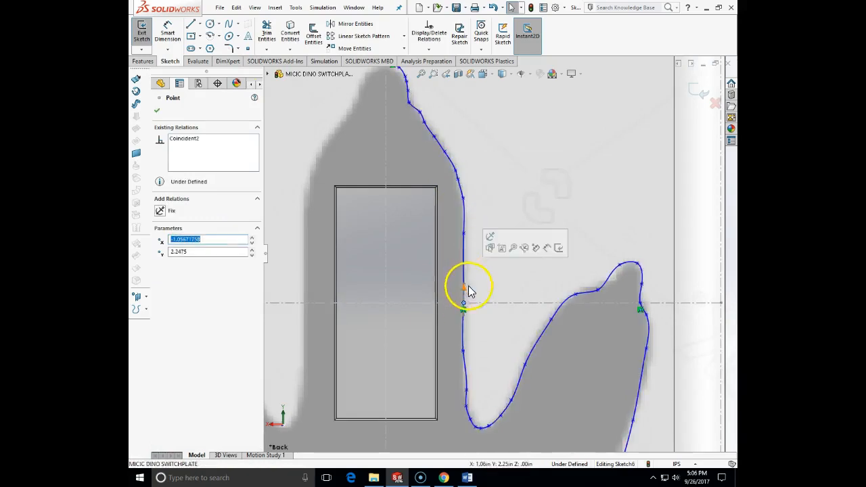
{"action": "left_click_drag", "start_coordinate": [462, 380], "coordinate": [464, 383]}
{"action": "left_click_drag", "start_coordinate": [600, 291], "coordinate": [624, 267]}
{"action": "left_click", "coordinate": [552, 319]}
{"action": "mouse_move", "coordinate": [551, 314]}
{"action": "left_mouse_down"}
{"action": "mouse_move", "coordinate": [551, 306]}
{"action": "mouse_move", "coordinate": [555, 314]}
{"action": "left_mouse_up"}
Step: Move the spline point on the side toe's lower outer edge to follow the footprint outline
{"action": "scroll", "coordinate": [615, 387], "scroll_direction": "up", "scroll_amount": 2}
{"action": "scroll", "coordinate": [615, 391], "scroll_direction": "up", "scroll_amount": 2}
{"action": "scroll", "coordinate": [589, 386], "scroll_direction": "down", "scroll_amount": 3}
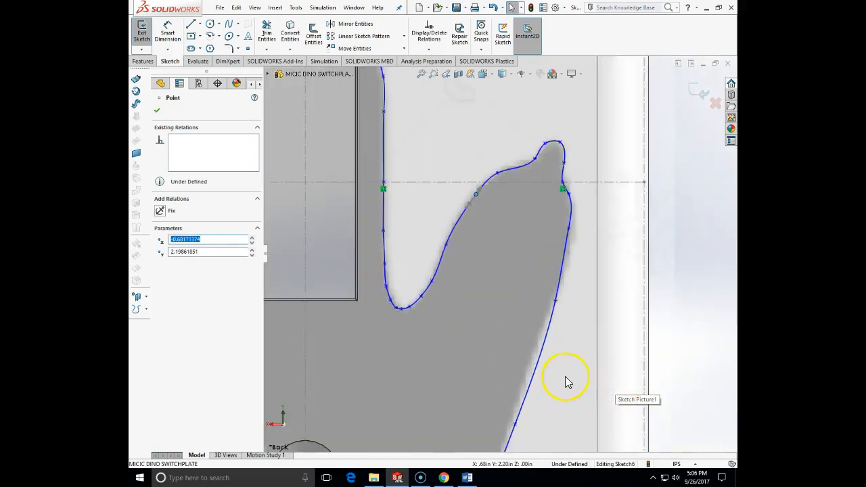
{"action": "scroll", "coordinate": [566, 381], "scroll_direction": "up", "scroll_amount": 3}
{"action": "left_click_drag", "start_coordinate": [508, 352], "coordinate": [519, 325]}
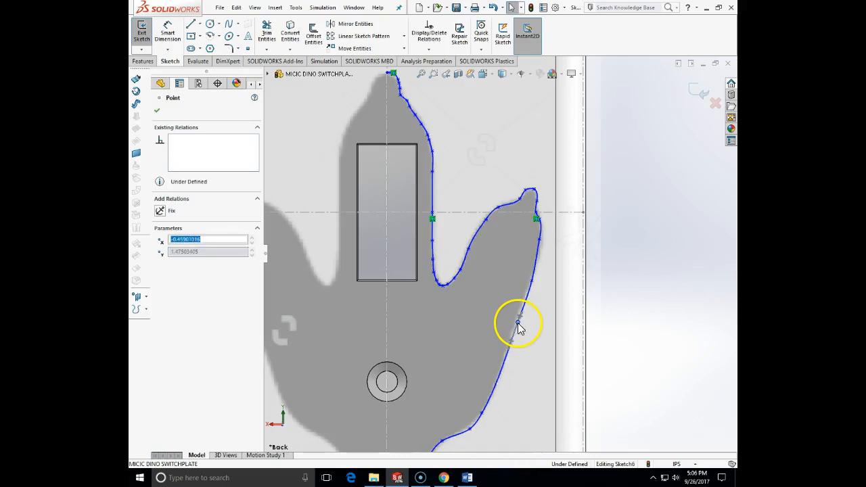
Step: Reposition the spline point at the shoulder between the side toe's outer edge and the heel to match the footprint outline
{"action": "left_click", "coordinate": [531, 283]}
{"action": "left_click", "coordinate": [468, 429]}
{"action": "left_click_drag", "start_coordinate": [463, 422], "coordinate": [472, 427]}
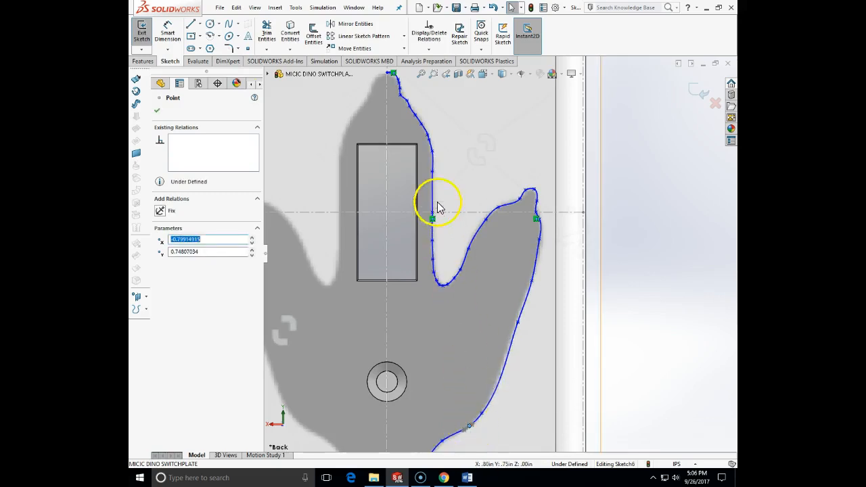
Step: Adjust the spline near its lower end on the centerline so the curve follows the bottom of the heel
{"action": "scroll", "coordinate": [412, 105], "scroll_direction": "up", "scroll_amount": 3}
{"action": "scroll", "coordinate": [425, 122], "scroll_direction": "down", "scroll_amount": 3}
{"action": "scroll", "coordinate": [475, 263], "scroll_direction": "down", "scroll_amount": 2}
{"action": "scroll", "coordinate": [479, 284], "scroll_direction": "up", "scroll_amount": 5}
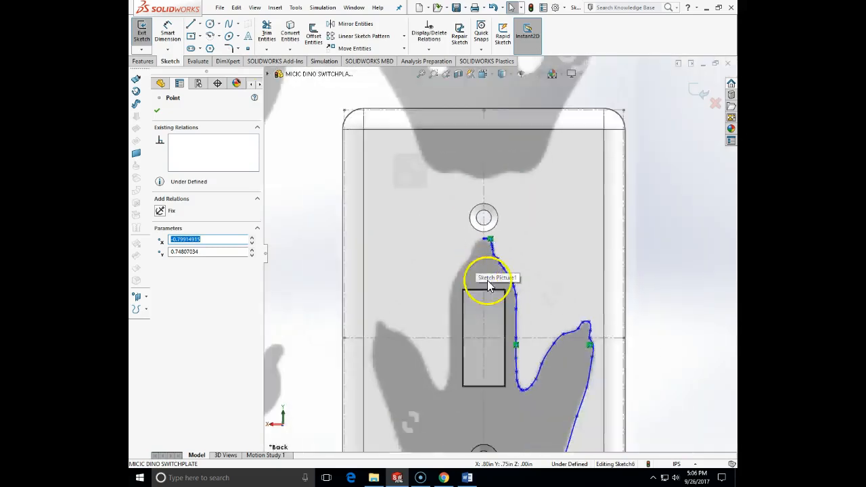
{"action": "scroll", "coordinate": [503, 369], "scroll_direction": "down", "scroll_amount": 2}
{"action": "scroll", "coordinate": [489, 354], "scroll_direction": "down", "scroll_amount": 2}
{"action": "scroll", "coordinate": [481, 348], "scroll_direction": "down", "scroll_amount": 2}
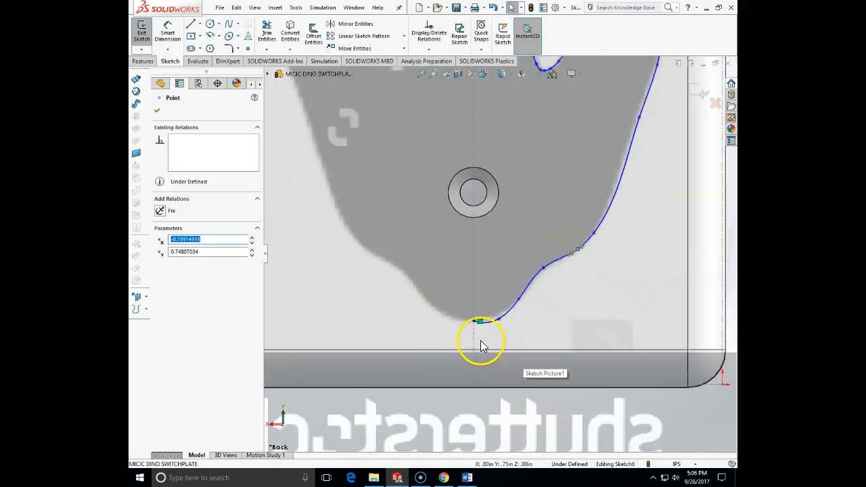
{"action": "left_click_drag", "start_coordinate": [498, 320], "coordinate": [486, 320]}
{"action": "left_click", "coordinate": [514, 332]}
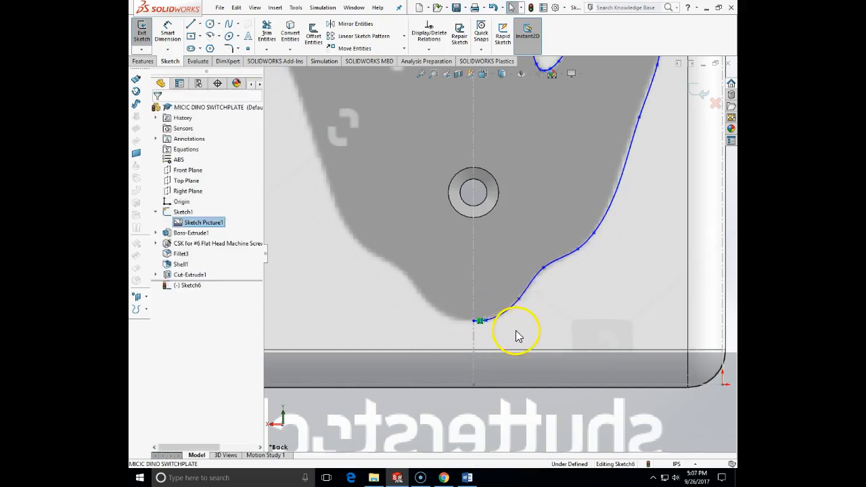
{"action": "scroll", "coordinate": [528, 329], "scroll_direction": "up", "scroll_amount": 4}
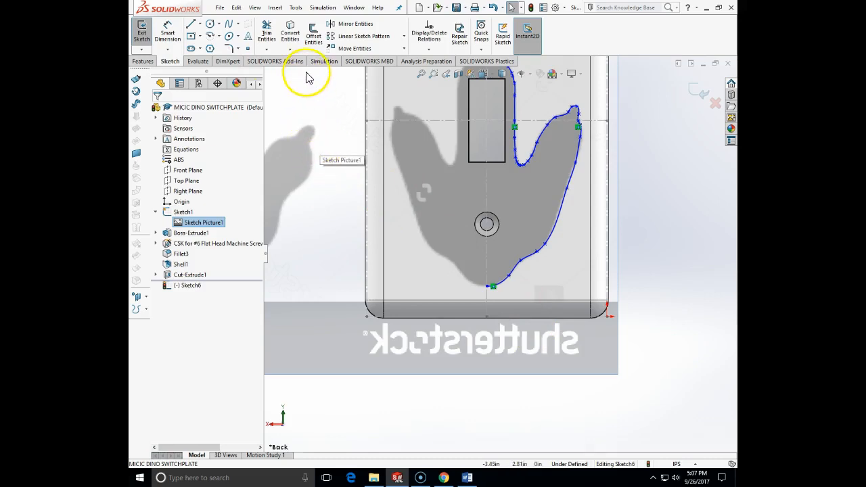
{"action": "left_click", "coordinate": [337, 24]}
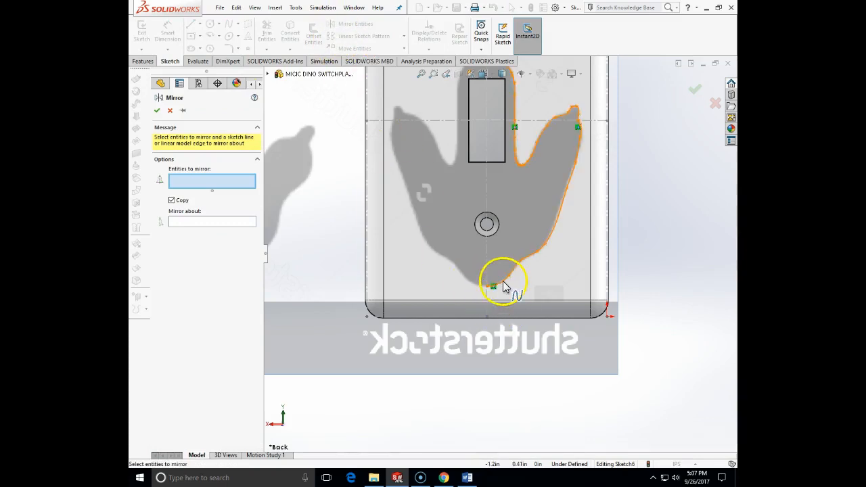
{"action": "left_click", "coordinate": [504, 289]}
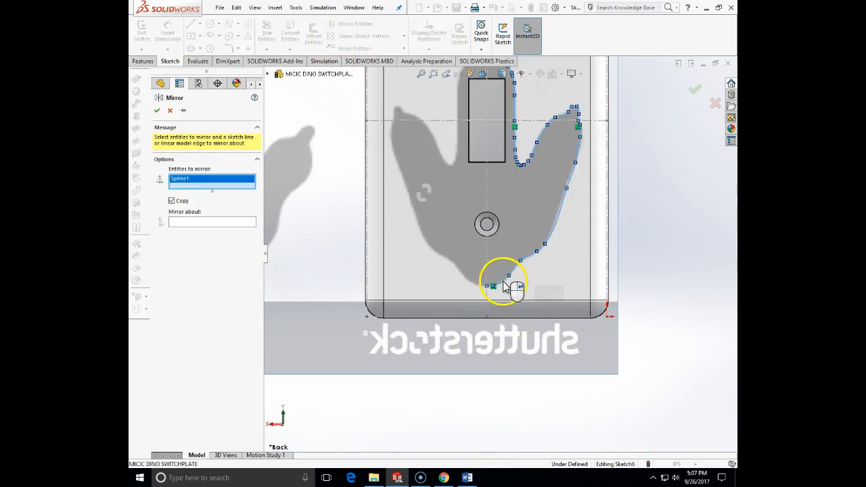
{"action": "left_click", "coordinate": [199, 223]}
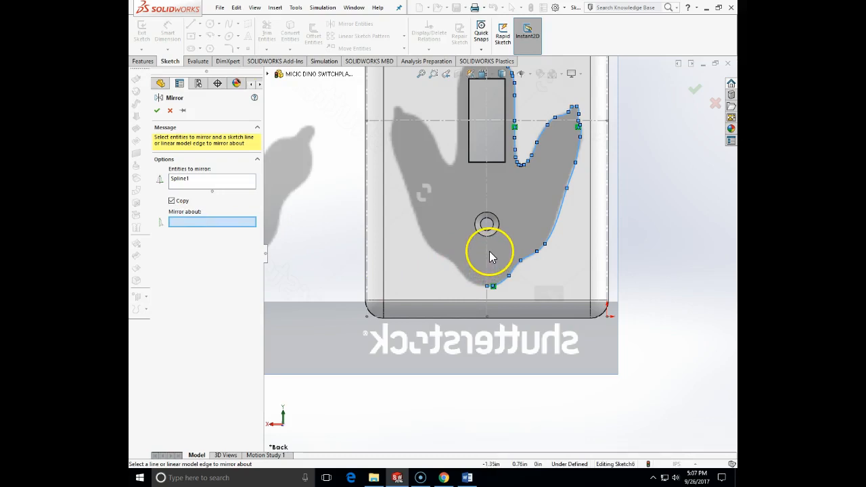
{"action": "key", "text": "Escape"}
Step: Draw a vertical centerline about 4.5 in long from the midpoint of the plate's bottom edge to the midpoint of its top edge
{"action": "left_click", "coordinate": [198, 24]}
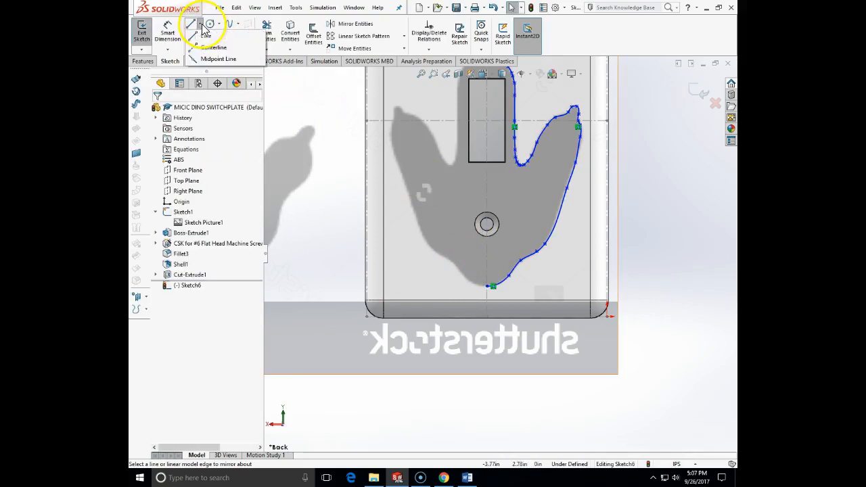
{"action": "left_click", "coordinate": [212, 48]}
{"action": "left_click", "coordinate": [493, 286]}
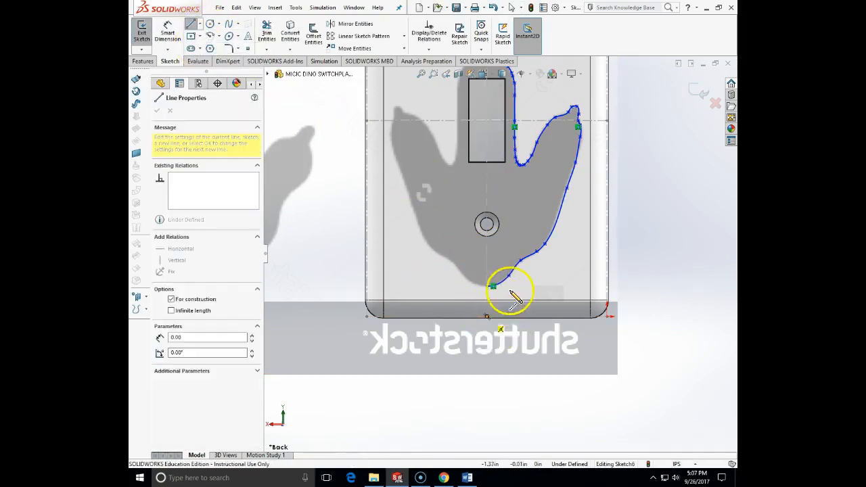
{"action": "scroll", "coordinate": [507, 253], "scroll_direction": "up", "scroll_amount": 3}
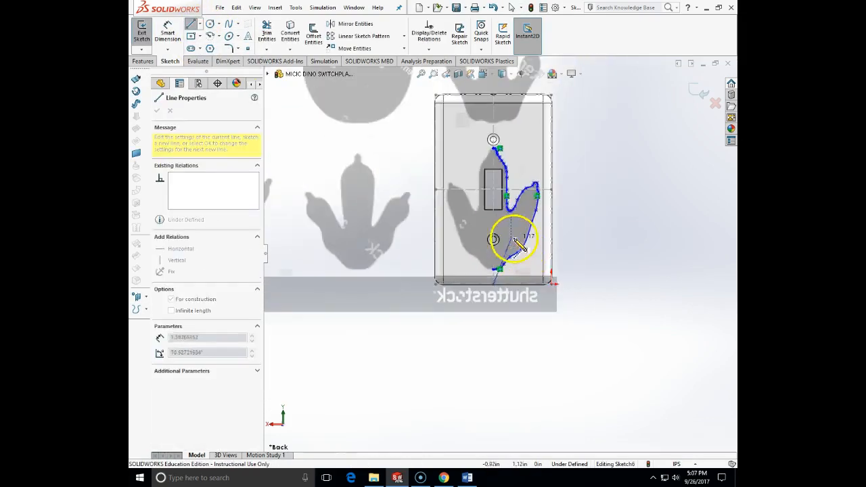
{"action": "left_click", "coordinate": [493, 97]}
{"action": "key", "text": "Escape"}
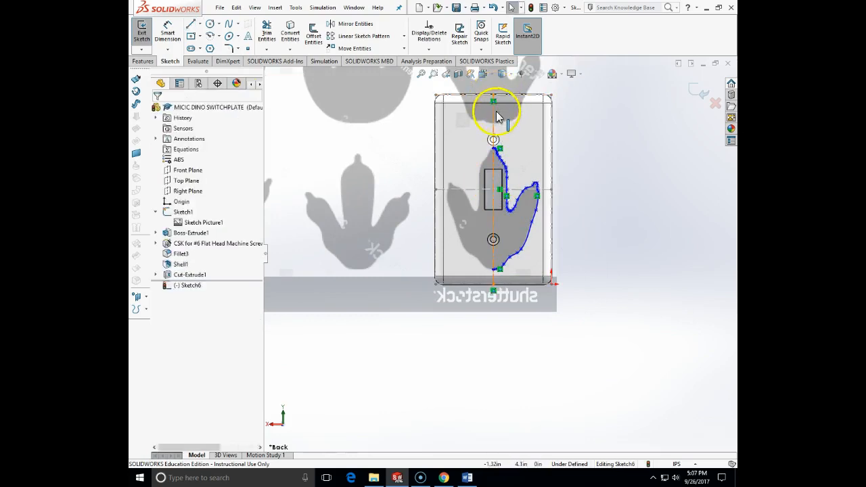
Step: Mirror a copy of the half-footprint spline about the vertical centerline to complete the footprint outline
{"action": "left_click", "coordinate": [526, 252]}
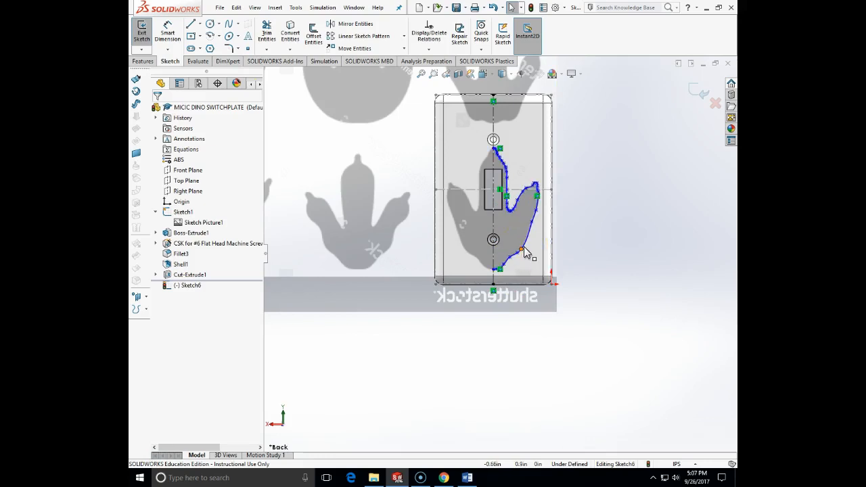
{"action": "scroll", "coordinate": [502, 243], "scroll_direction": "down", "scroll_amount": 5}
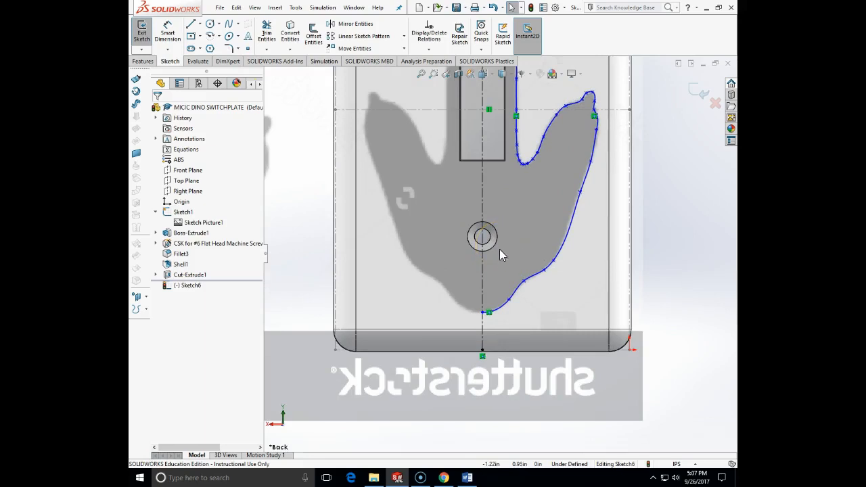
{"action": "scroll", "coordinate": [502, 229], "scroll_direction": "up", "scroll_amount": 2}
{"action": "scroll", "coordinate": [507, 174], "scroll_direction": "up", "scroll_amount": 2}
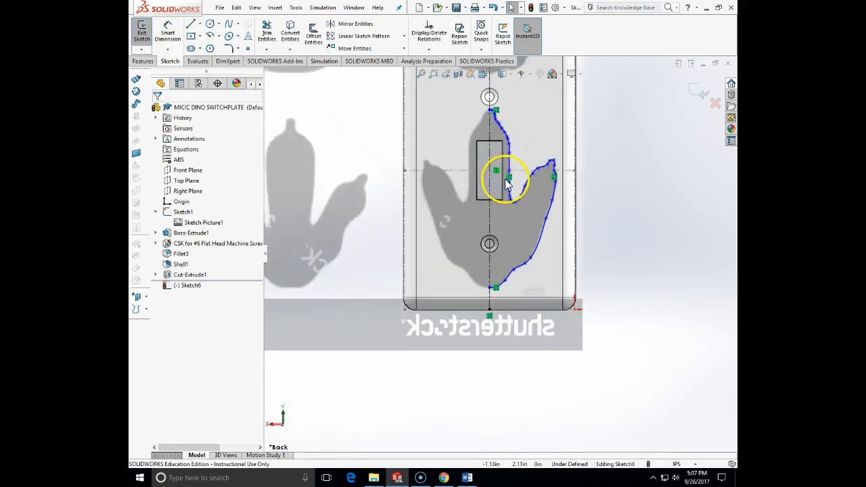
{"action": "scroll", "coordinate": [508, 179], "scroll_direction": "down", "scroll_amount": 1}
{"action": "left_click", "coordinate": [342, 24]}
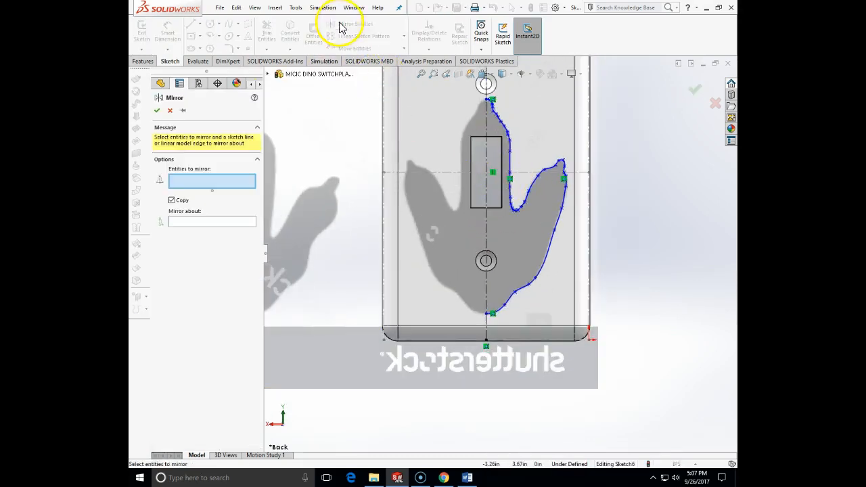
{"action": "left_click", "coordinate": [526, 297]}
{"action": "left_click", "coordinate": [242, 223]}
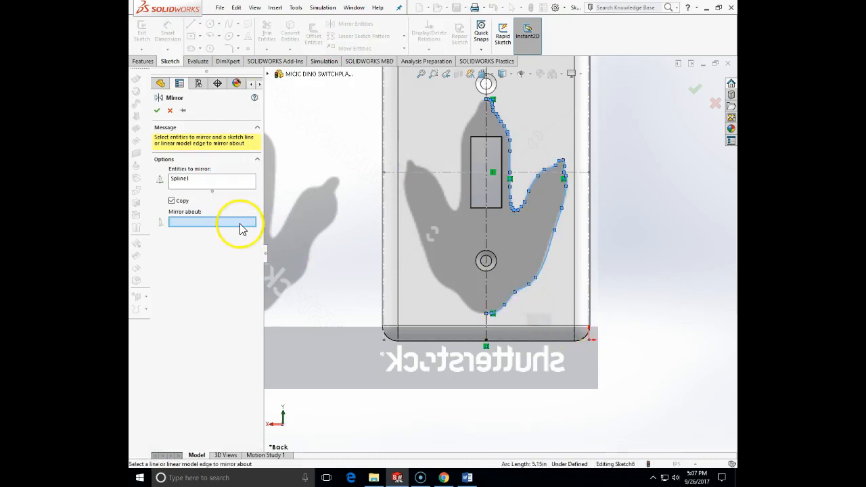
{"action": "left_click", "coordinate": [484, 231]}
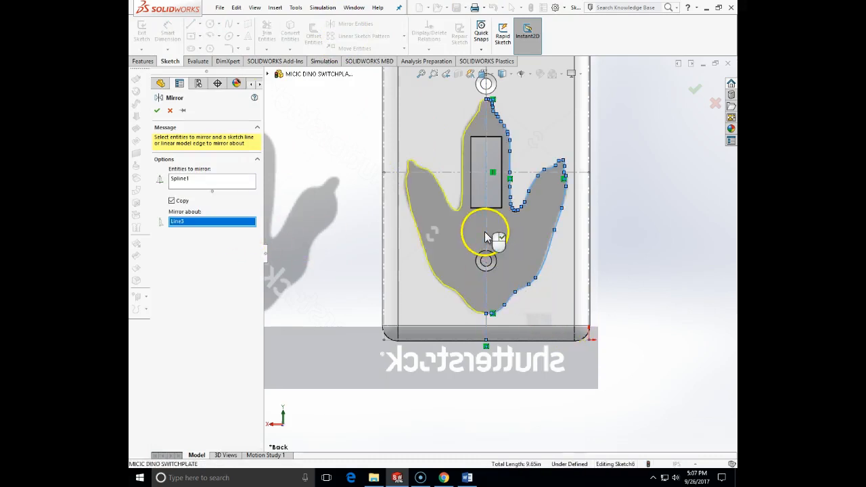
{"action": "left_click", "coordinate": [156, 110]}
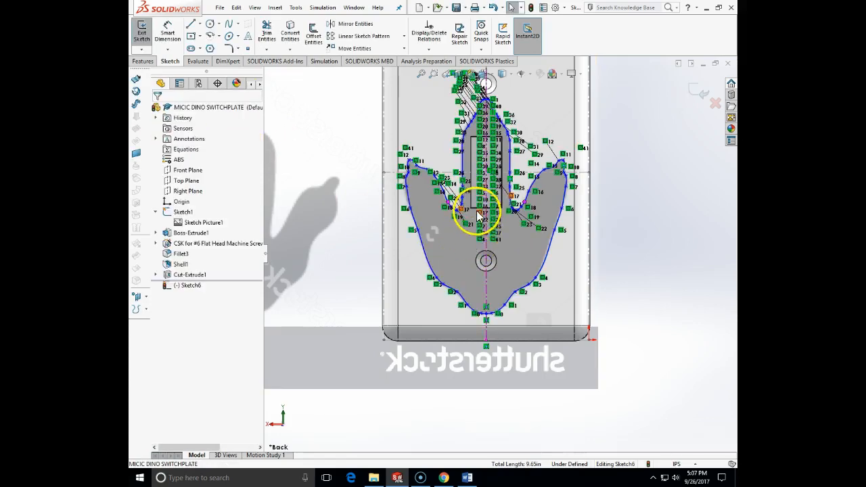
Step: Check the mirrored footprint outline against the picture and exit the sketch
{"action": "scroll", "coordinate": [496, 320], "scroll_direction": "down", "scroll_amount": 2}
{"action": "scroll", "coordinate": [493, 313], "scroll_direction": "down", "scroll_amount": 3}
{"action": "scroll", "coordinate": [495, 291], "scroll_direction": "up", "scroll_amount": 4}
{"action": "scroll", "coordinate": [494, 282], "scroll_direction": "up", "scroll_amount": 3}
{"action": "scroll", "coordinate": [502, 183], "scroll_direction": "down", "scroll_amount": 6}
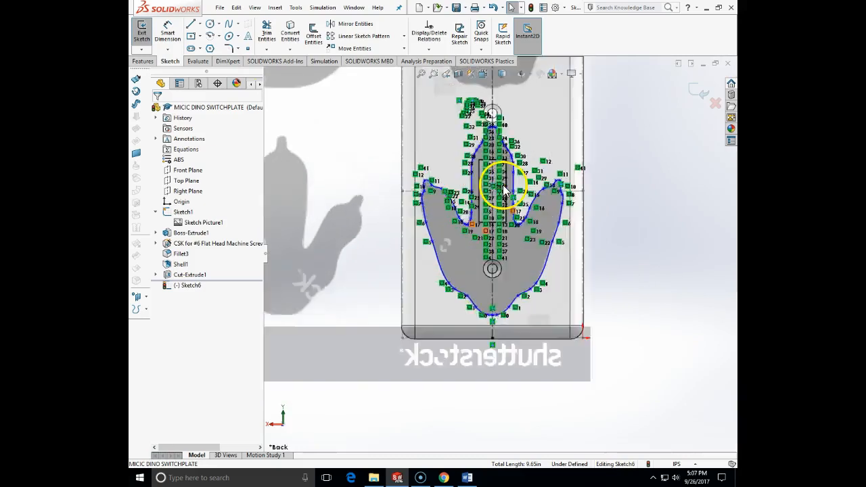
{"action": "scroll", "coordinate": [496, 195], "scroll_direction": "up", "scroll_amount": 4}
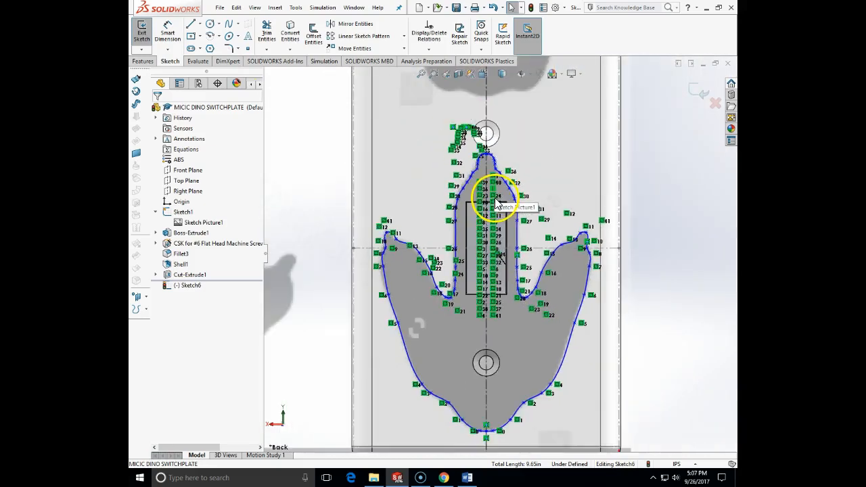
{"action": "scroll", "coordinate": [506, 207], "scroll_direction": "up", "scroll_amount": 2}
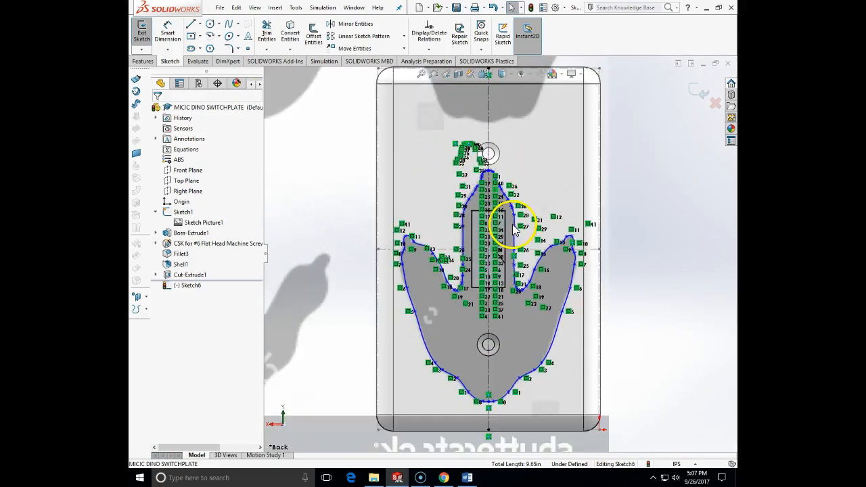
{"action": "mouse_move", "coordinate": [550, 212]}
{"action": "middle_mouse_down"}
{"action": "mouse_move", "coordinate": [593, 205]}
{"action": "mouse_move", "coordinate": [603, 216]}
{"action": "mouse_move", "coordinate": [588, 197]}
{"action": "mouse_move", "coordinate": [569, 198]}
{"action": "middle_mouse_up"}
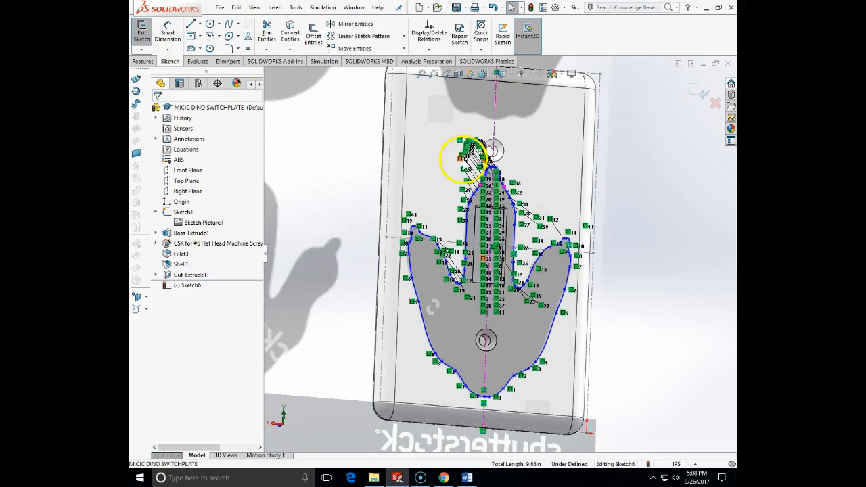
{"action": "left_click", "coordinate": [697, 94]}
Step: Edit the #6 flat head countersunk hole feature and delete the lower screw hole's position point, keeping only the upper hole
{"action": "mouse_move", "coordinate": [632, 161]}
{"action": "middle_mouse_down"}
{"action": "mouse_move", "coordinate": [623, 158]}
{"action": "mouse_move", "coordinate": [615, 94]}
{"action": "middle_mouse_up"}
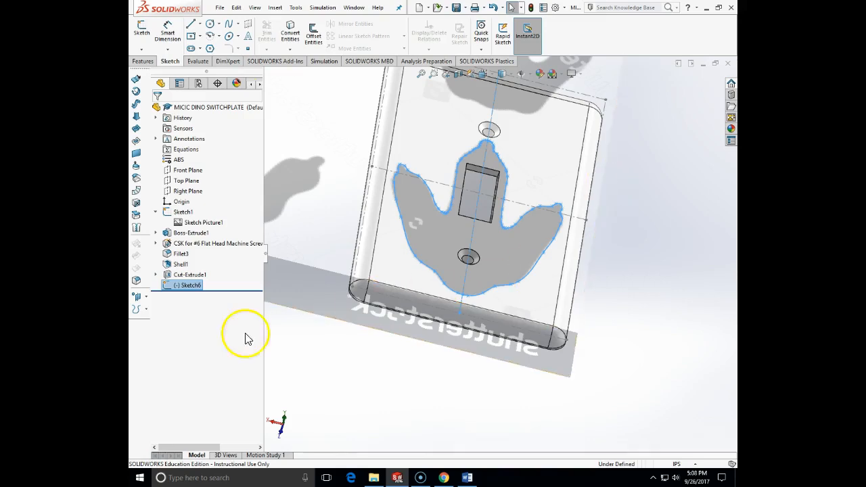
{"action": "middle_click_drag", "start_coordinate": [550, 203], "coordinate": [632, 295]}
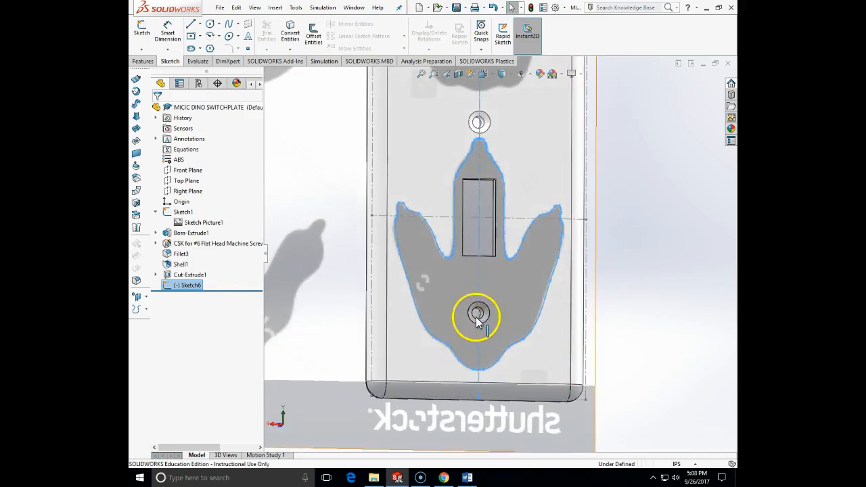
{"action": "left_click", "coordinate": [156, 243]}
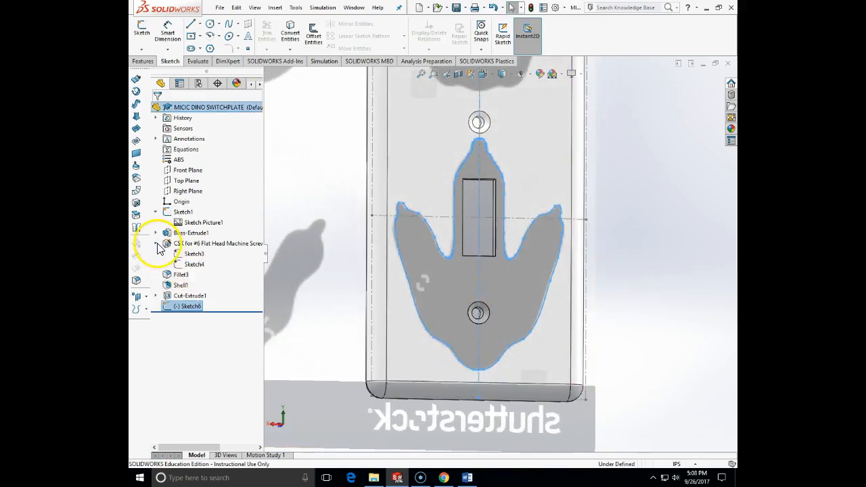
{"action": "right_click", "coordinate": [182, 250]}
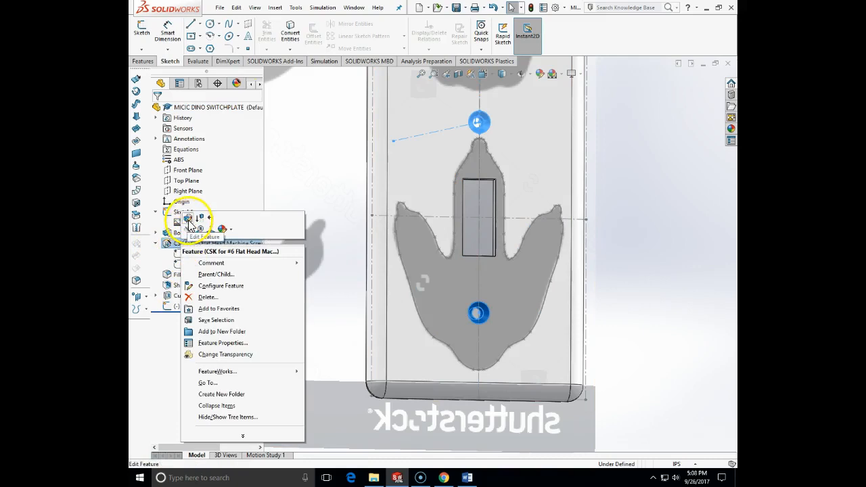
{"action": "left_click", "coordinate": [223, 229]}
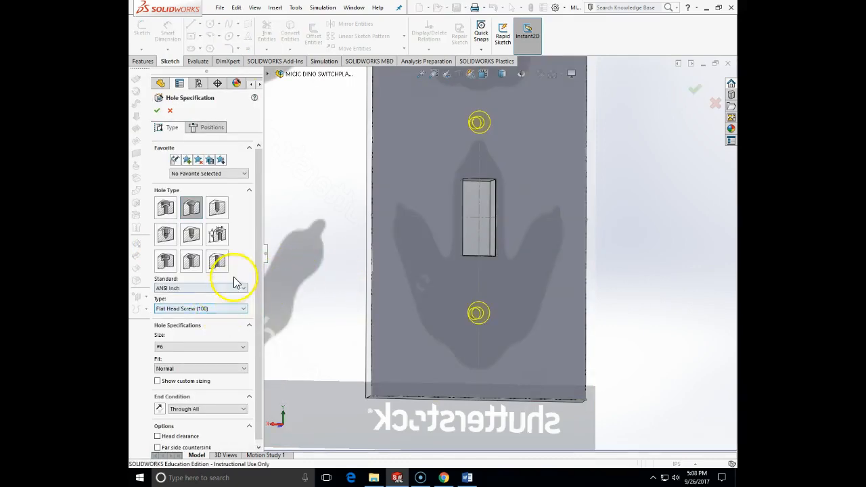
{"action": "left_click", "coordinate": [211, 127]}
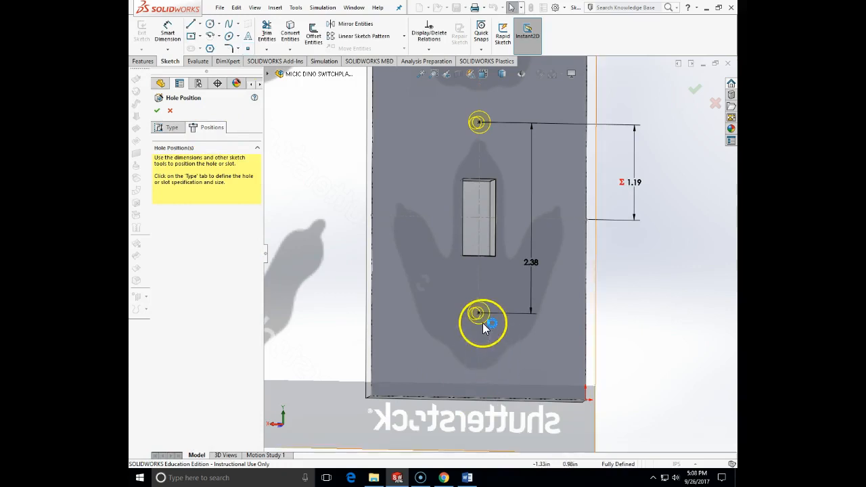
{"action": "left_click", "coordinate": [478, 314]}
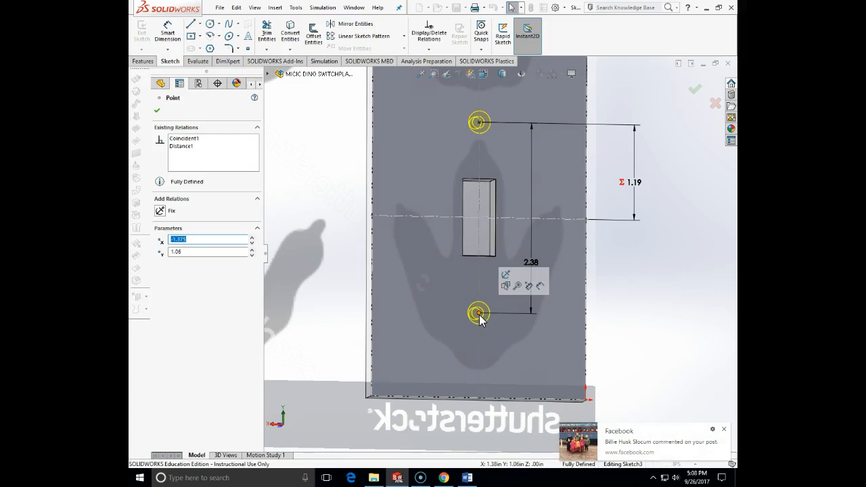
{"action": "key", "text": "Delete"}
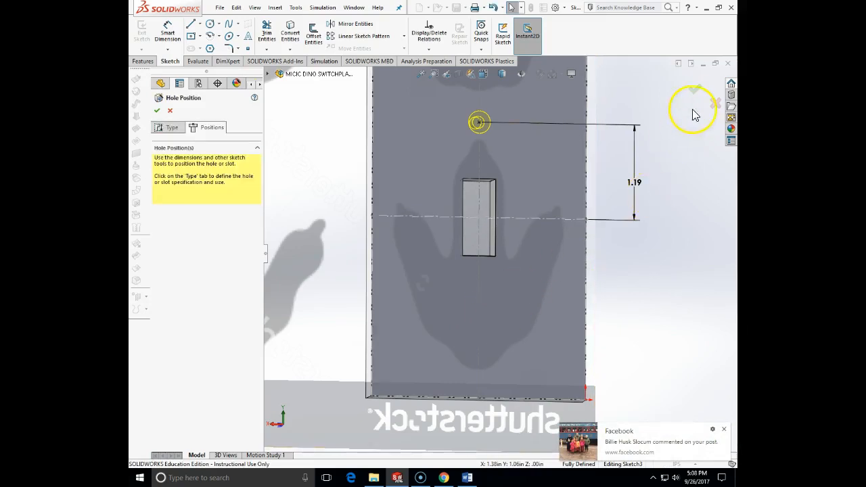
{"action": "left_click", "coordinate": [693, 89]}
Step: Edit the plate's base extrusion and set its blind depth to 0.248 in
{"action": "middle_click_drag", "start_coordinate": [624, 286], "coordinate": [605, 236]}
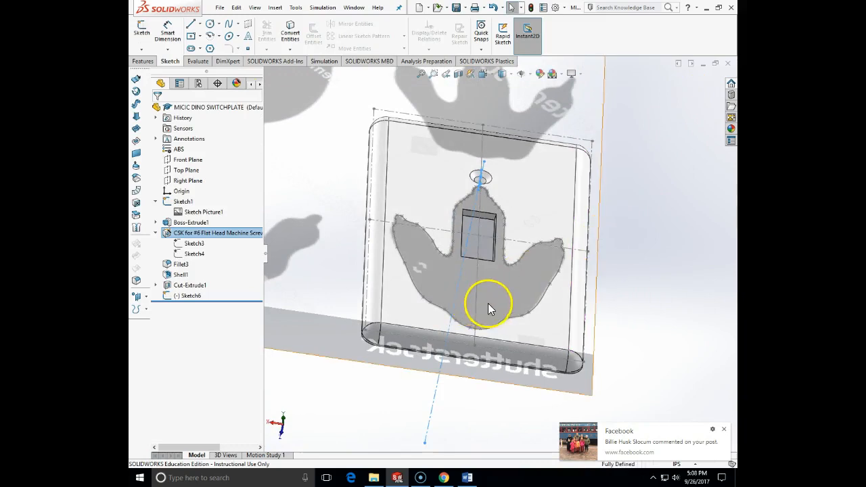
{"action": "middle_click_drag", "start_coordinate": [625, 409], "coordinate": [625, 321]}
{"action": "left_click", "coordinate": [381, 243]}
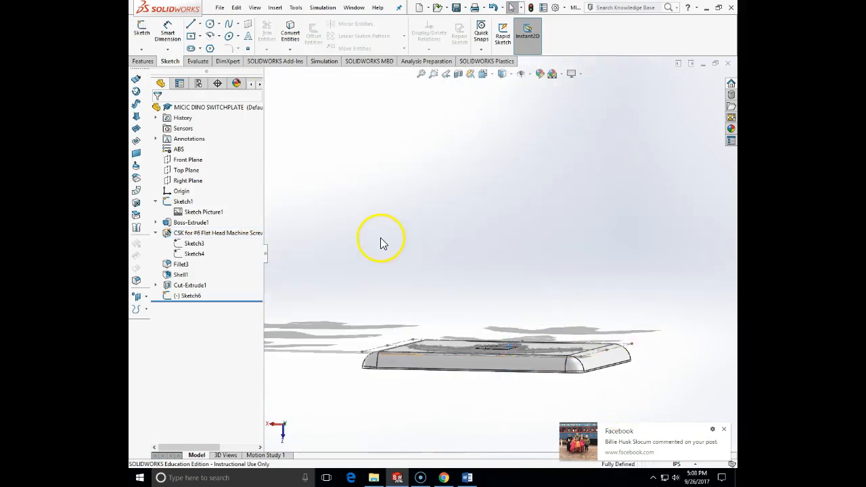
{"action": "left_click", "coordinate": [184, 224]}
{"action": "left_click", "coordinate": [192, 197]}
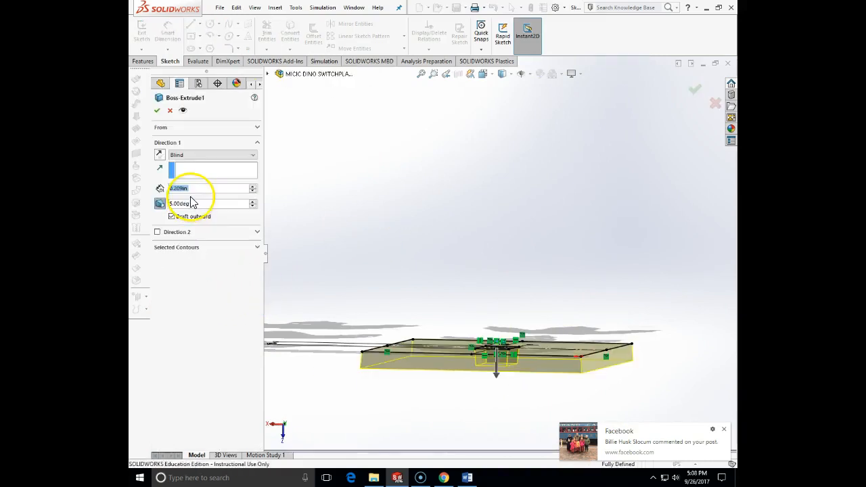
{"action": "left_click", "coordinate": [203, 189]}
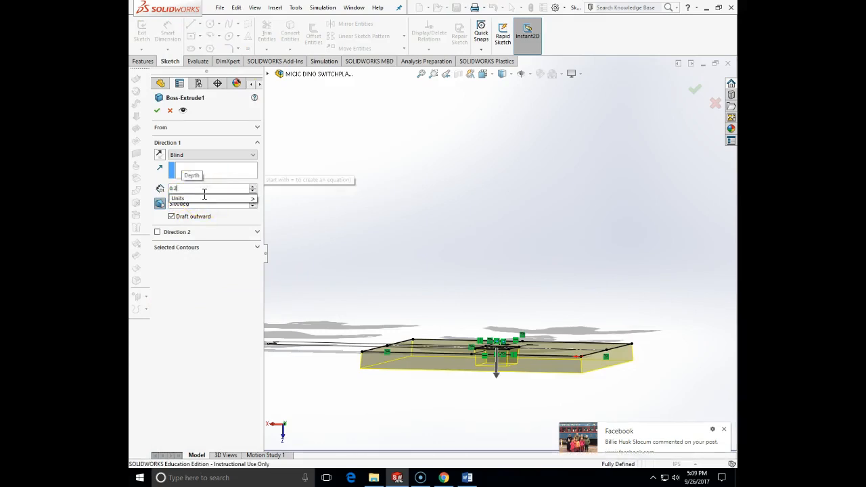
{"action": "key", "text": "Return"}
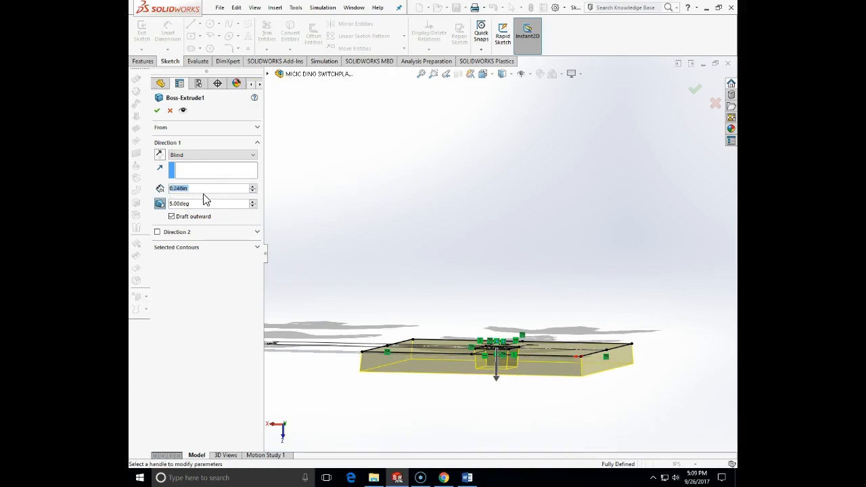
{"action": "left_click", "coordinate": [157, 111]}
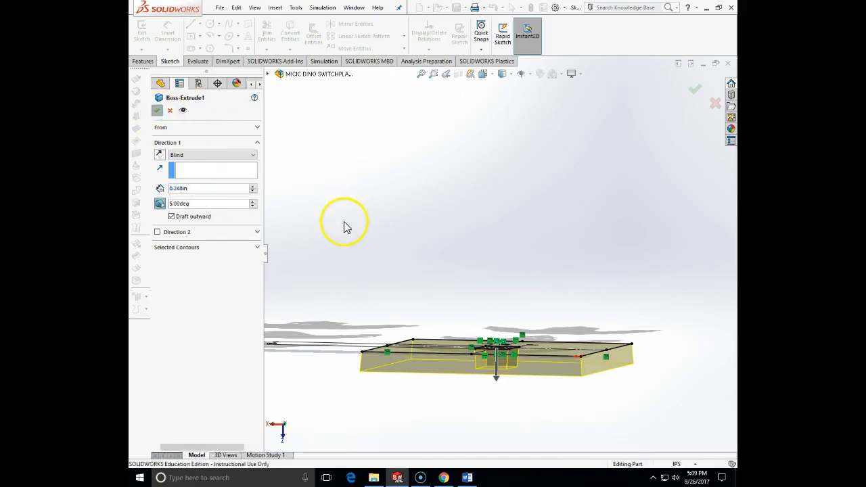
Step: Edit the shell feature and increase its wall thickness by 0.05 in to 0.14 in
{"action": "middle_click_drag", "start_coordinate": [344, 226], "coordinate": [543, 357]}
{"action": "scroll", "coordinate": [531, 345], "scroll_direction": "down", "scroll_amount": 5}
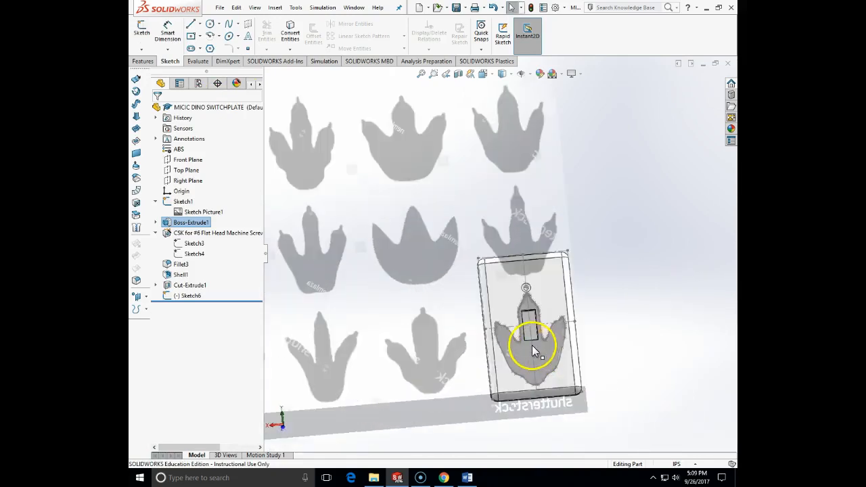
{"action": "middle_click_drag", "start_coordinate": [532, 304], "coordinate": [518, 190]}
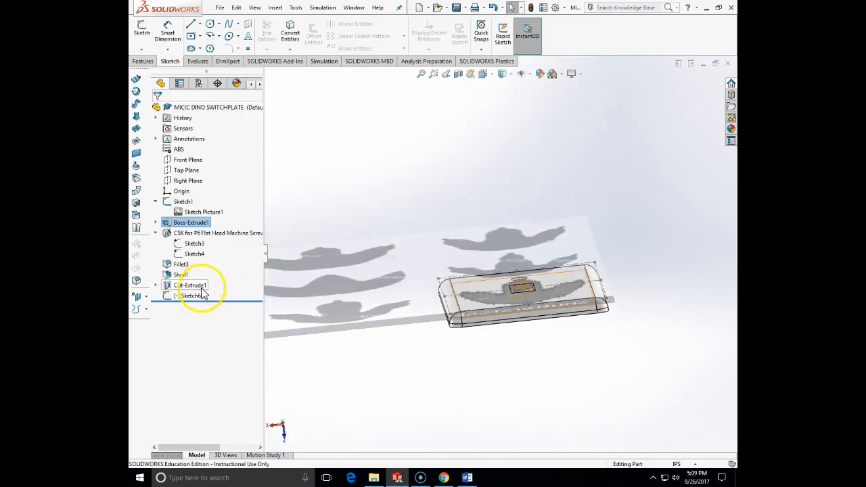
{"action": "right_click", "coordinate": [179, 274]}
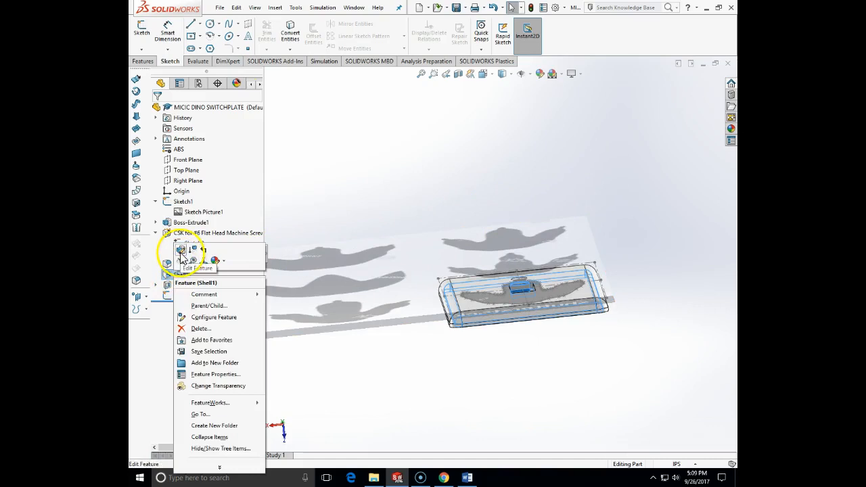
{"action": "left_click", "coordinate": [181, 250]}
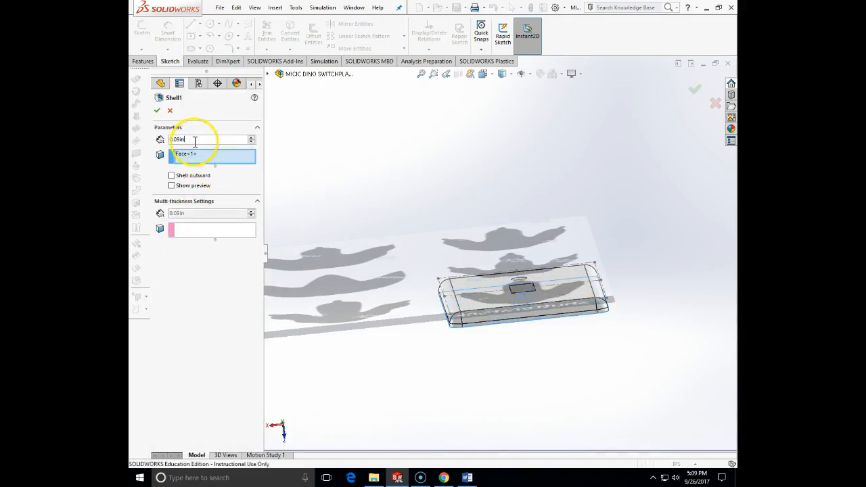
{"action": "left_click", "coordinate": [193, 141]}
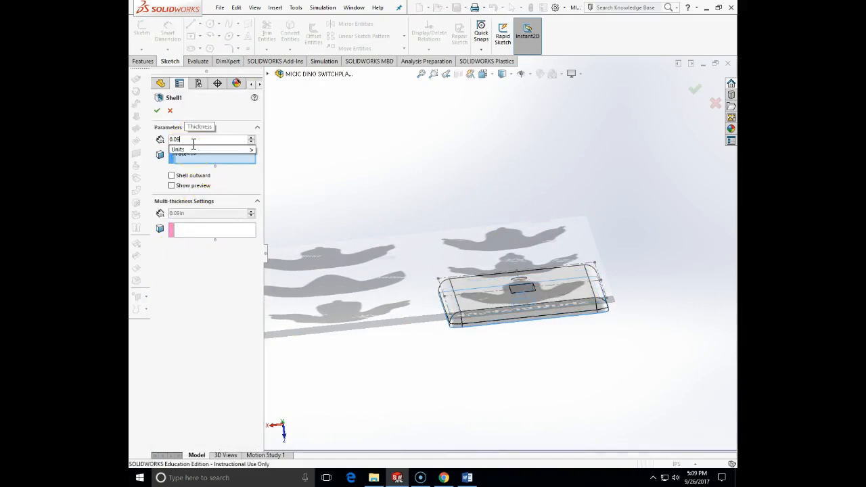
{"action": "type", "text": "+0"}
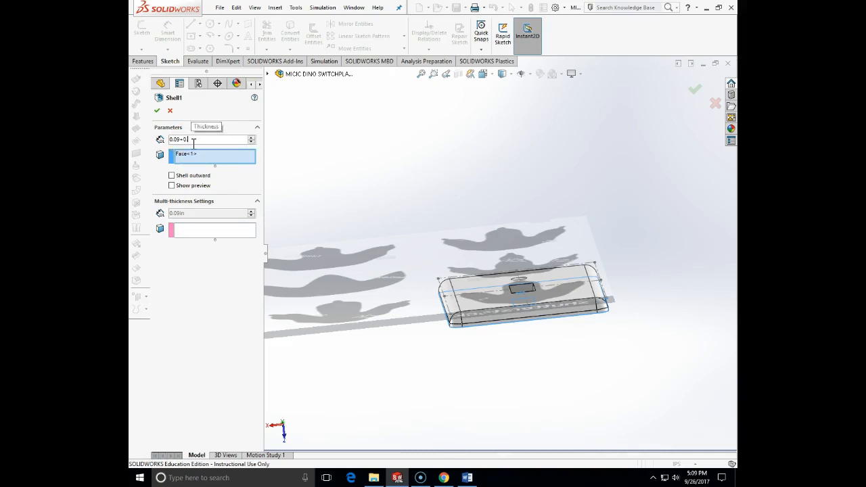
{"action": "type", "text": ".05"}
{"action": "key", "text": "Return"}
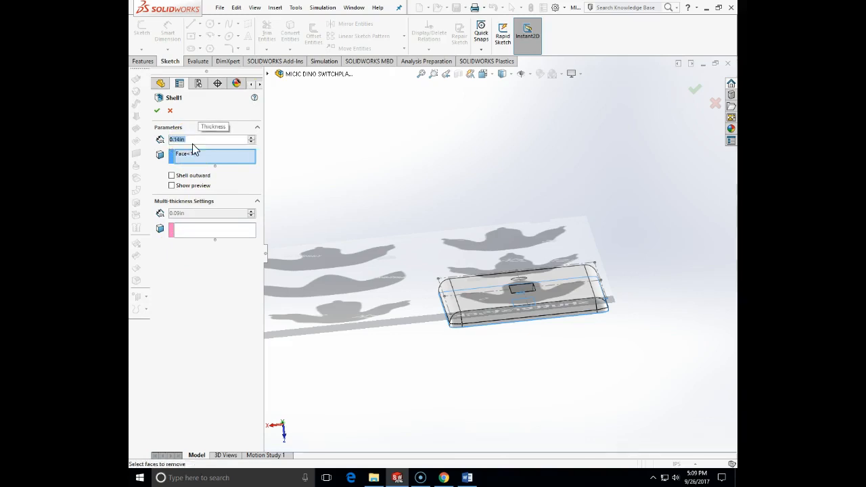
{"action": "left_click", "coordinate": [157, 110]}
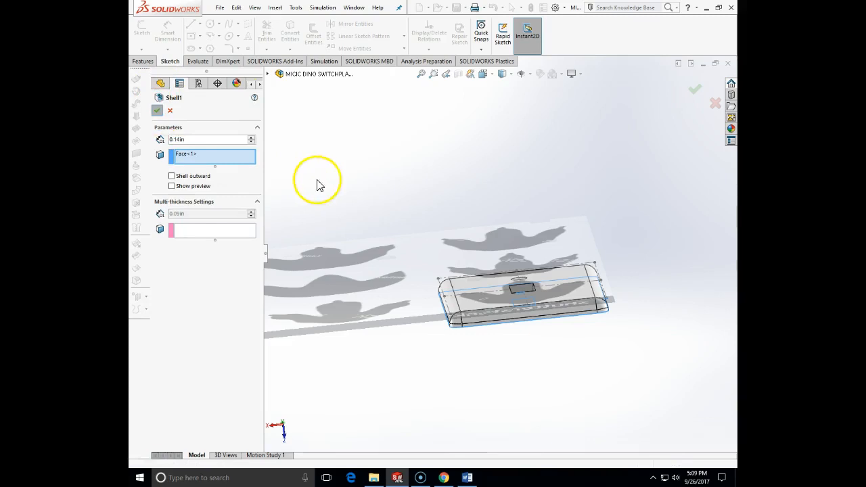
Step: Start an extruded cut from the mirrored footprint sketch with a blind depth of 0.05 in
{"action": "mouse_move", "coordinate": [405, 234]}
{"action": "middle_mouse_down"}
{"action": "mouse_move", "coordinate": [451, 245]}
{"action": "mouse_move", "coordinate": [458, 313]}
{"action": "mouse_move", "coordinate": [511, 355]}
{"action": "mouse_move", "coordinate": [512, 396]}
{"action": "middle_mouse_up"}
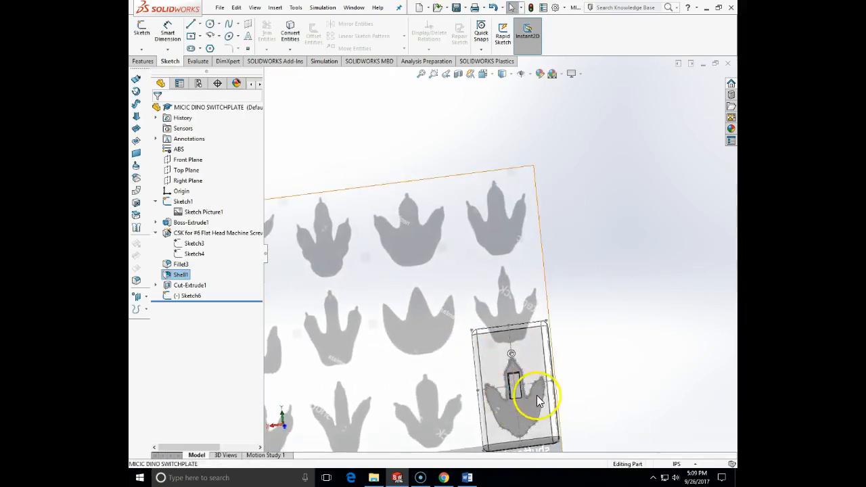
{"action": "left_click", "coordinate": [142, 60]}
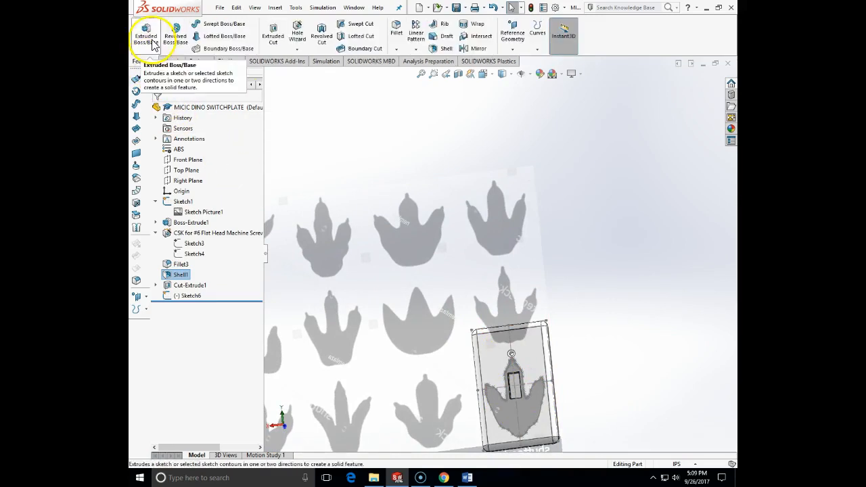
{"action": "left_click", "coordinate": [273, 34]}
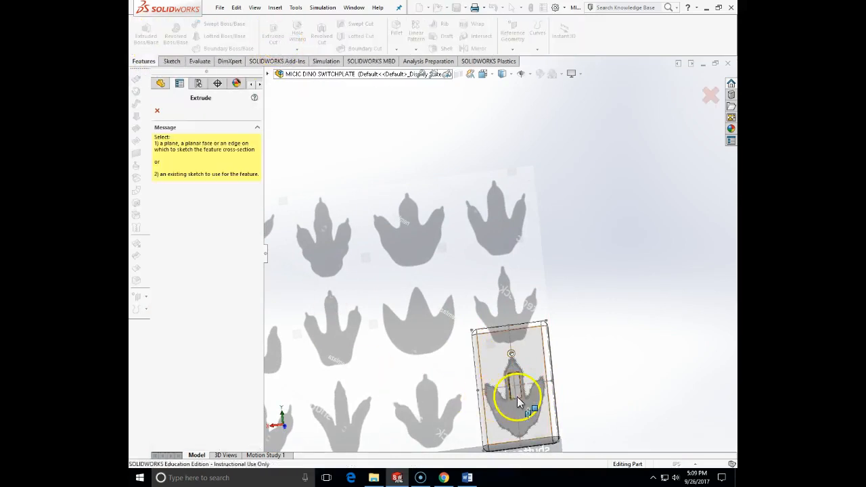
{"action": "scroll", "coordinate": [517, 396], "scroll_direction": "down", "scroll_amount": 5}
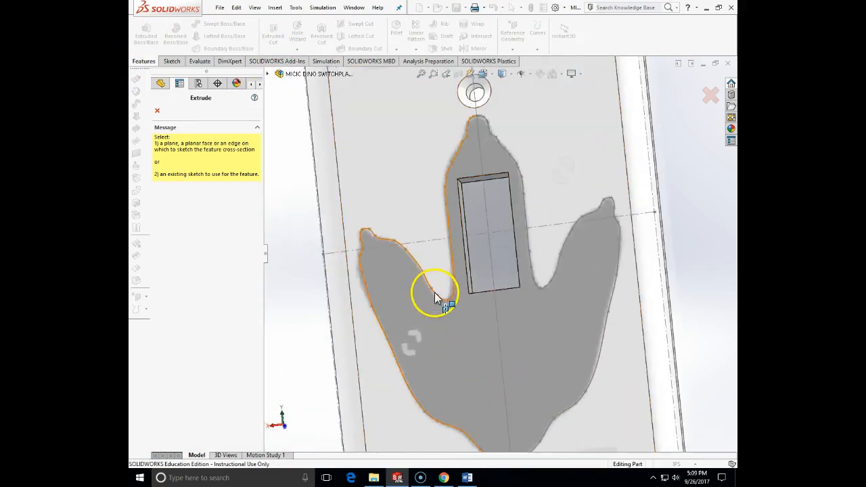
{"action": "left_click", "coordinate": [434, 292]}
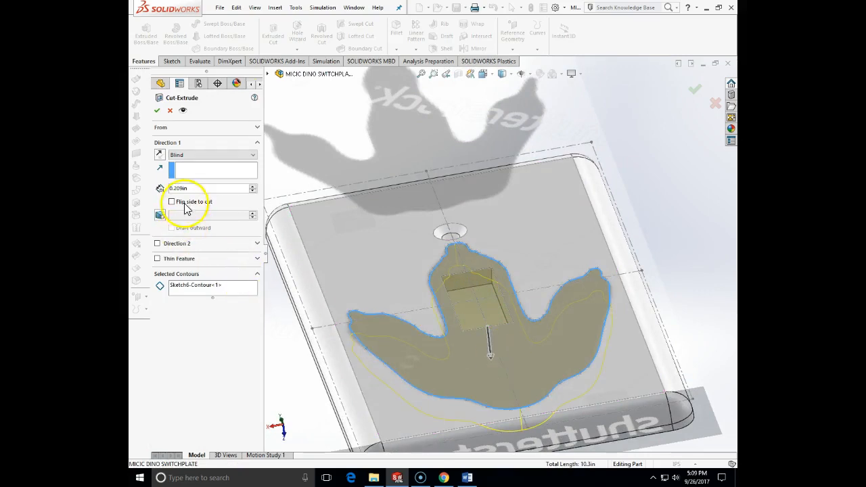
{"action": "double_click", "coordinate": [177, 188]}
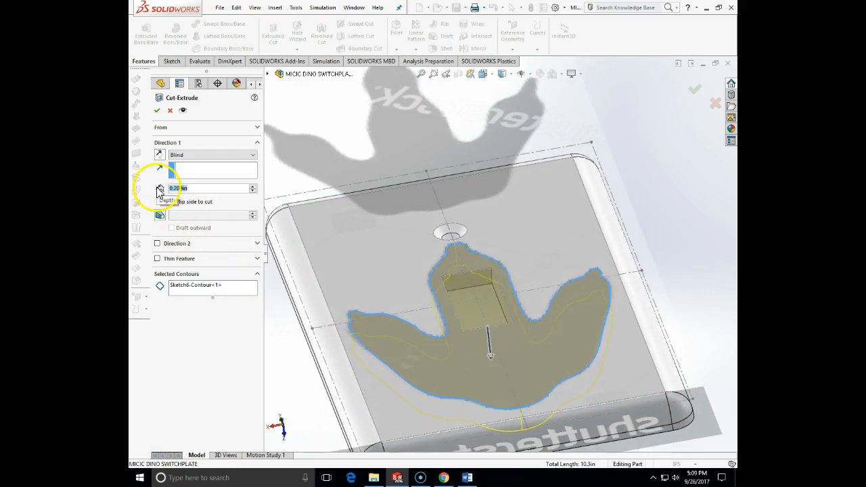
{"action": "type", "text": ".05"}
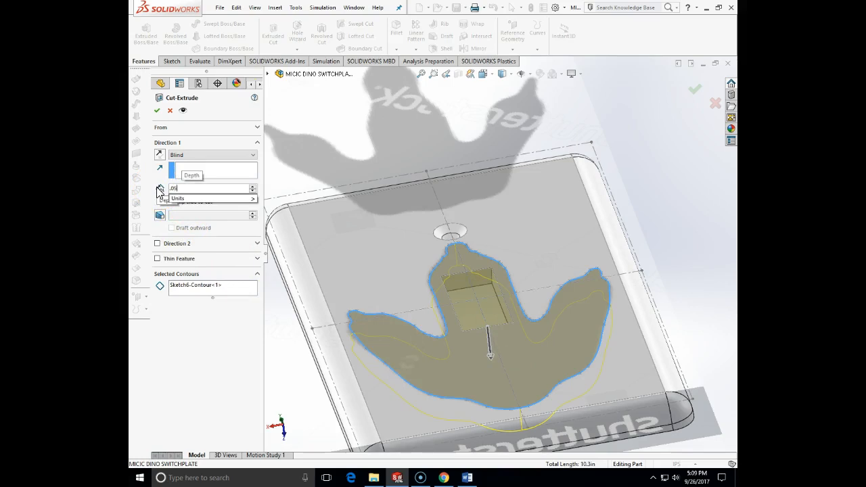
{"action": "key", "text": "Return"}
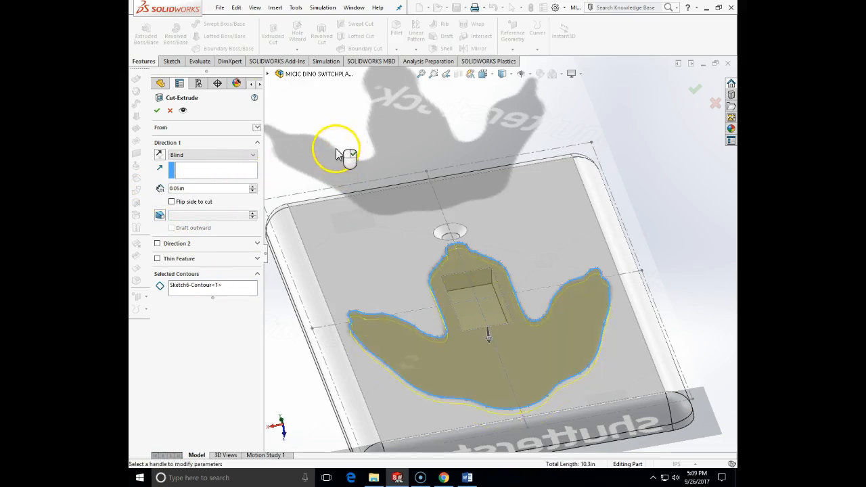
Step: Add a 15-degree inward draft to the footprint cut and complete the feature
{"action": "left_click", "coordinate": [159, 215]}
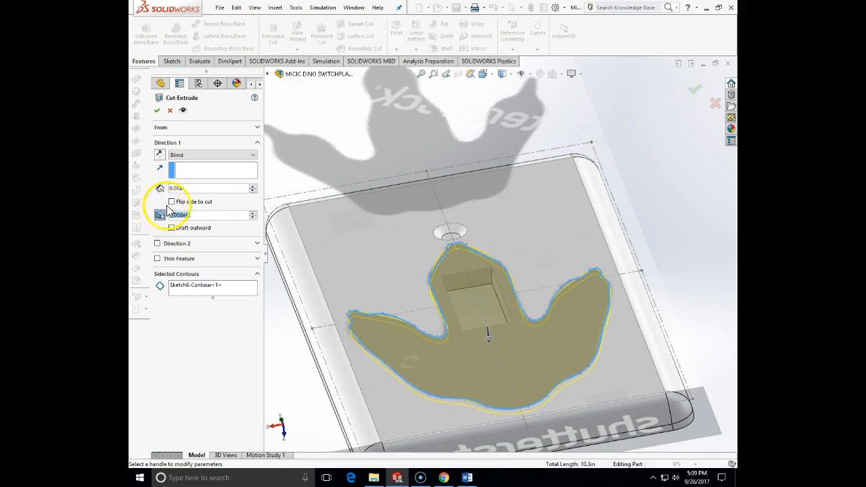
{"action": "left_click", "coordinate": [204, 215]}
{"action": "left_click_drag", "start_coordinate": [169, 215], "coordinate": [181, 213]}
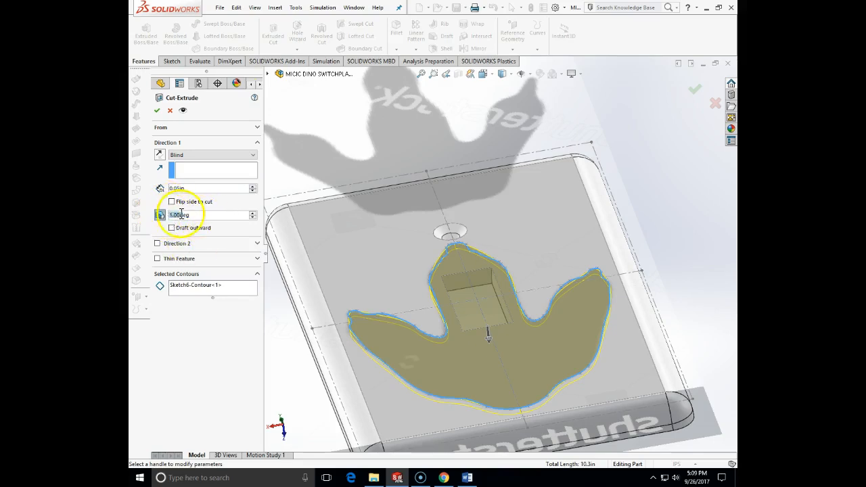
{"action": "type", "text": "15"}
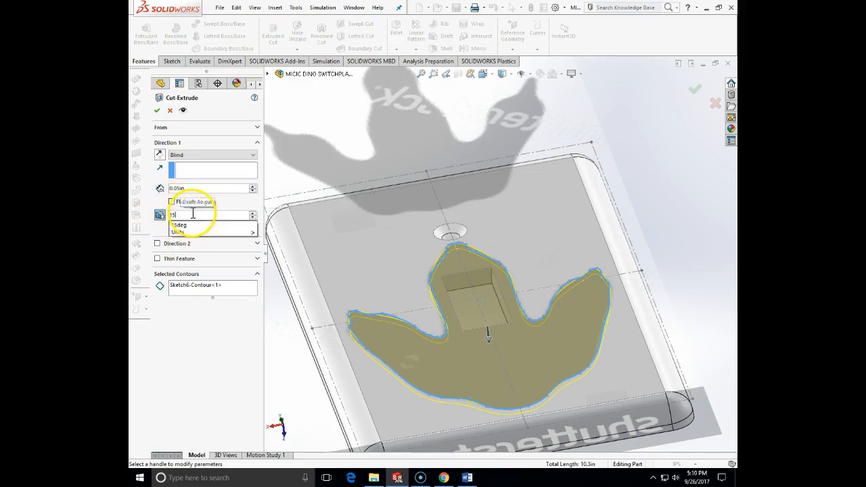
{"action": "key", "text": "Return"}
{"action": "mouse_move", "coordinate": [336, 201]}
{"action": "middle_mouse_down"}
{"action": "mouse_move", "coordinate": [334, 208]}
{"action": "mouse_move", "coordinate": [334, 199]}
{"action": "middle_mouse_up"}
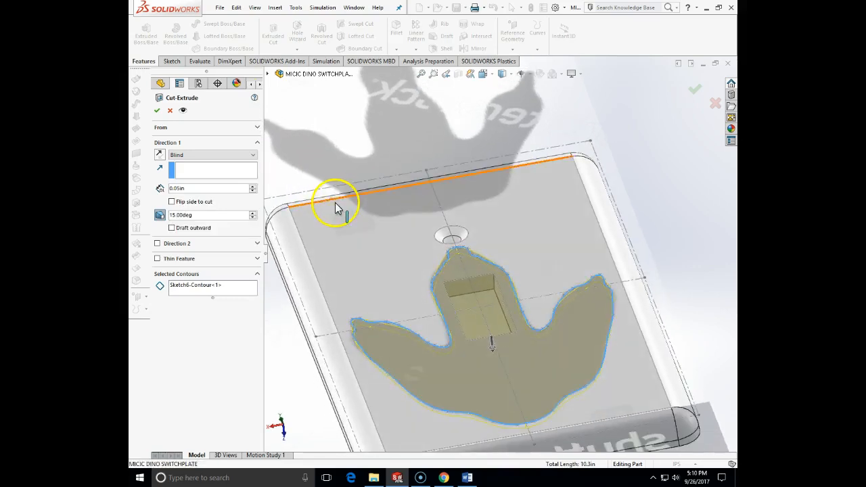
{"action": "left_click", "coordinate": [157, 110]}
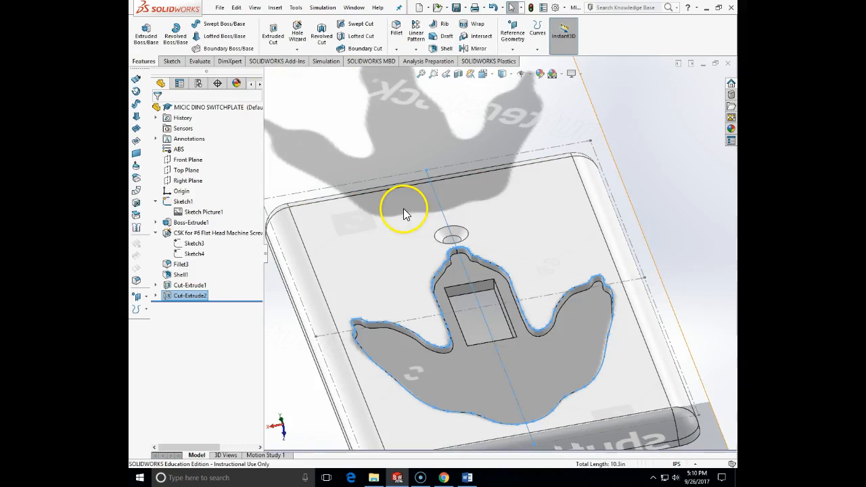
Step: Start a constant-radius fillet of 0.025 in and select the floor edge along one half of the footprint recess
{"action": "scroll", "coordinate": [495, 363], "scroll_direction": "up", "scroll_amount": 2}
{"action": "mouse_move", "coordinate": [638, 275]}
{"action": "middle_mouse_down"}
{"action": "mouse_move", "coordinate": [629, 347]}
{"action": "mouse_move", "coordinate": [638, 296]}
{"action": "mouse_move", "coordinate": [630, 282]}
{"action": "middle_mouse_up"}
{"action": "scroll", "coordinate": [631, 336], "scroll_direction": "up", "scroll_amount": 2}
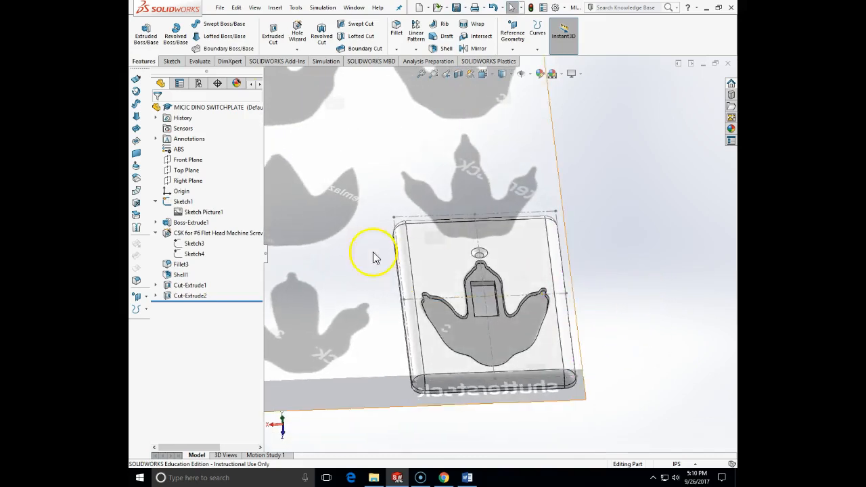
{"action": "left_click", "coordinate": [398, 34]}
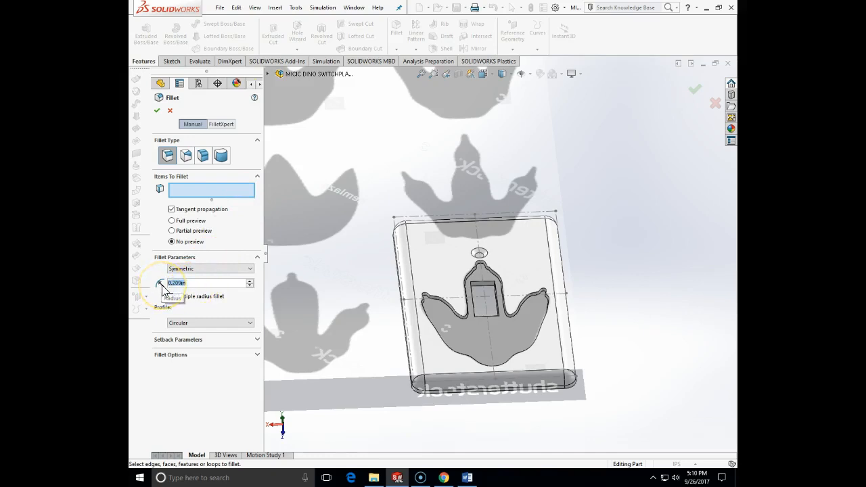
{"action": "type", "text": ".025"}
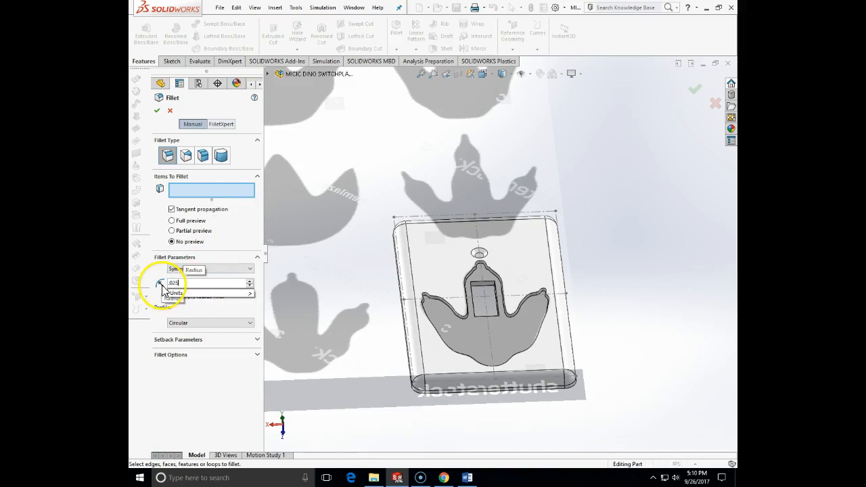
{"action": "scroll", "coordinate": [446, 307], "scroll_direction": "down", "scroll_amount": 5}
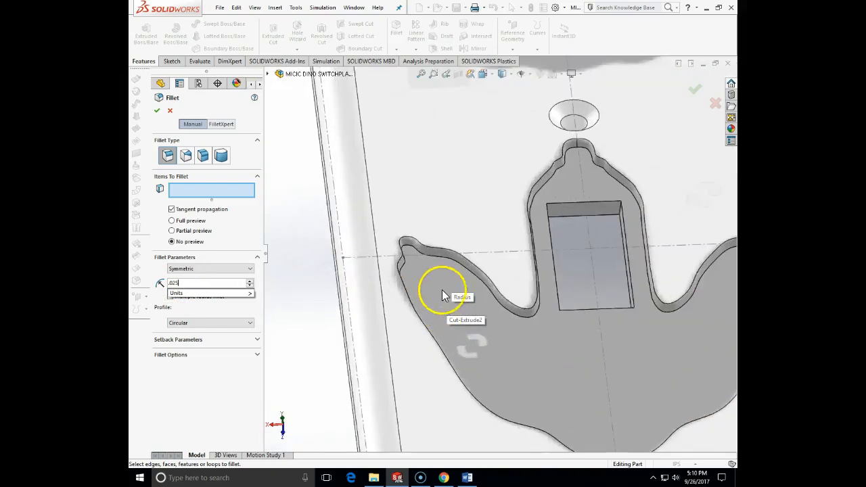
{"action": "left_click", "coordinate": [440, 257]}
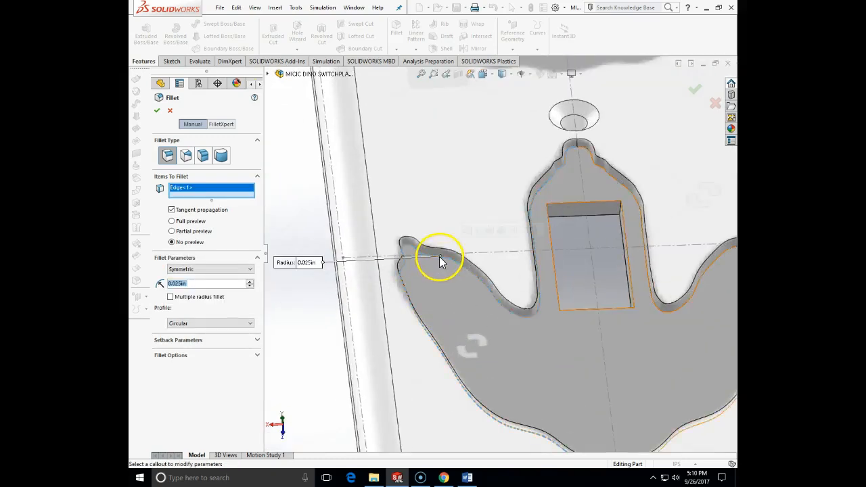
Step: Replace the selected edge with the footprint recess floor face and complete the 0.025 in fillet
{"action": "scroll", "coordinate": [602, 352], "scroll_direction": "up", "scroll_amount": 5}
{"action": "scroll", "coordinate": [551, 197], "scroll_direction": "down", "scroll_amount": 6}
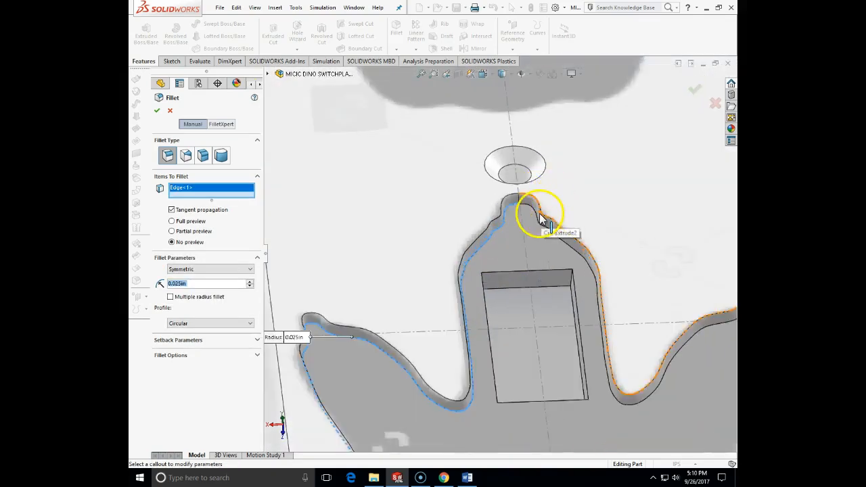
{"action": "left_click", "coordinate": [513, 208]}
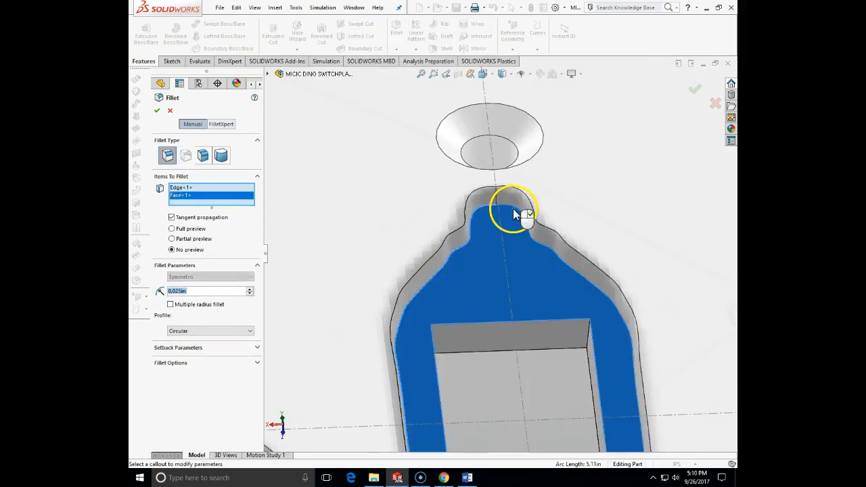
{"action": "left_click", "coordinate": [176, 190]}
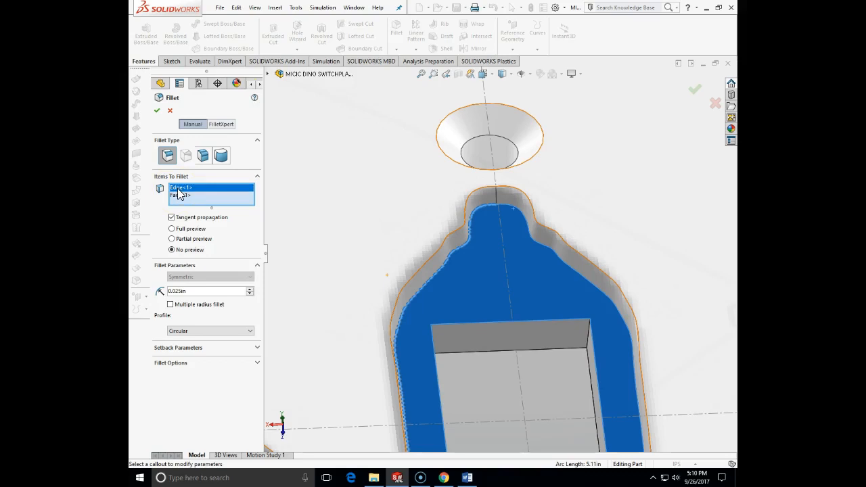
{"action": "key", "text": "Delete"}
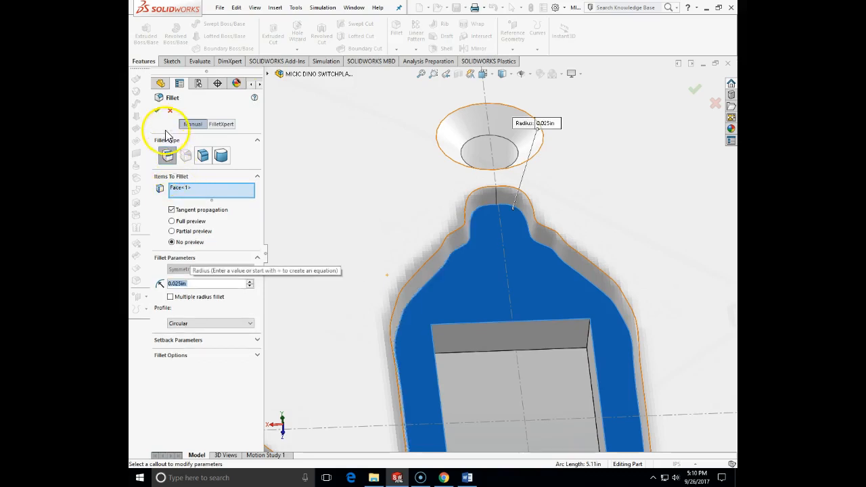
{"action": "left_click", "coordinate": [158, 112]}
{"action": "left_click", "coordinate": [155, 112]}
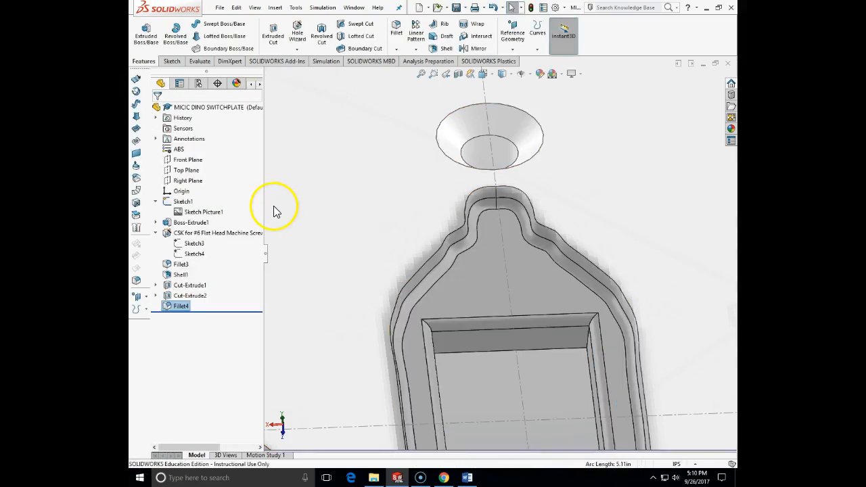
Step: Fillet the outer rim edges along both halves of the footprint recess with a 0.025 in radius
{"action": "scroll", "coordinate": [332, 246], "scroll_direction": "up", "scroll_amount": 5}
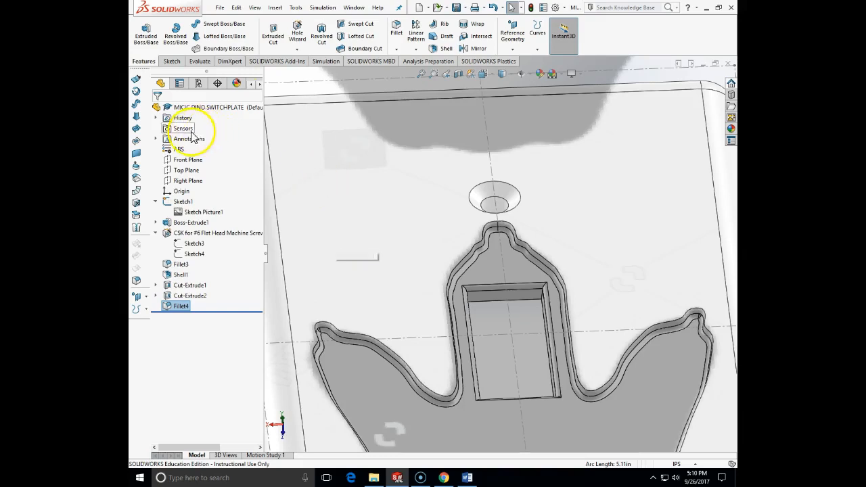
{"action": "scroll", "coordinate": [491, 372], "scroll_direction": "down", "scroll_amount": 2}
{"action": "scroll", "coordinate": [491, 375], "scroll_direction": "up", "scroll_amount": 5}
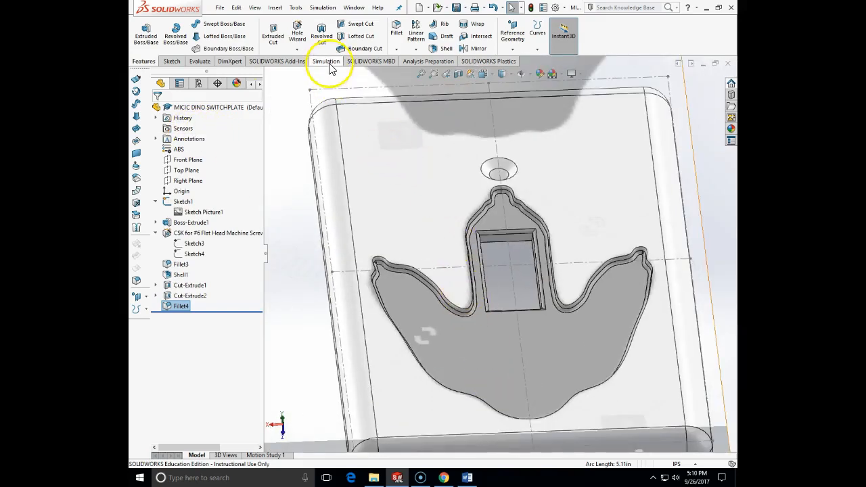
{"action": "left_click", "coordinate": [397, 28]}
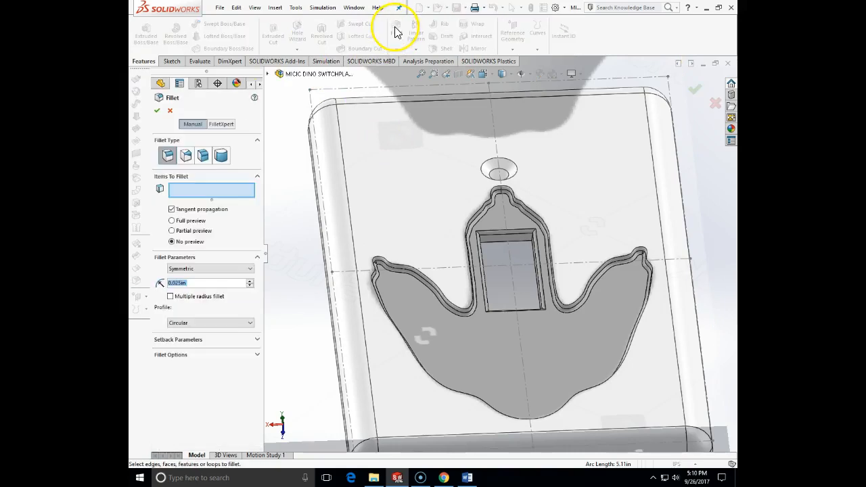
{"action": "left_click", "coordinate": [473, 214]}
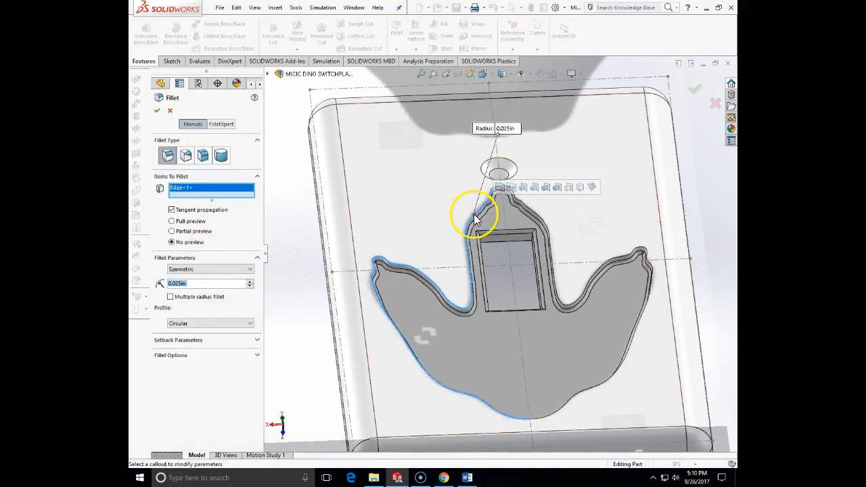
{"action": "left_click", "coordinate": [541, 424]}
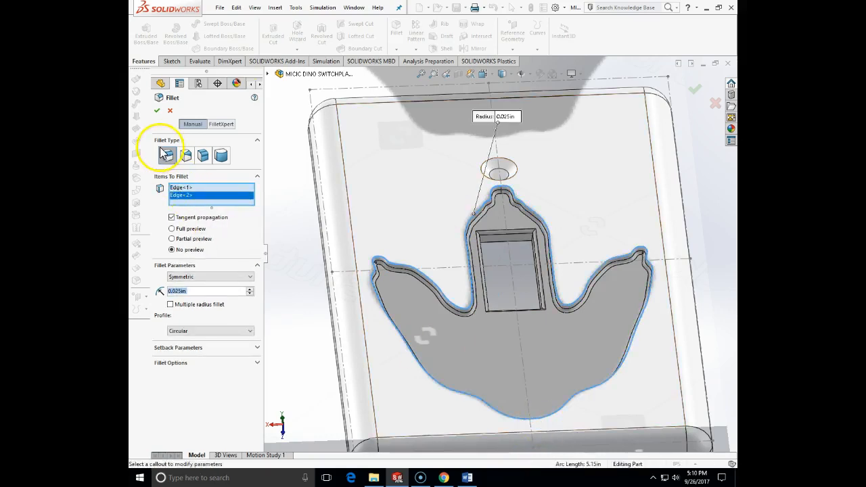
{"action": "left_click", "coordinate": [157, 111]}
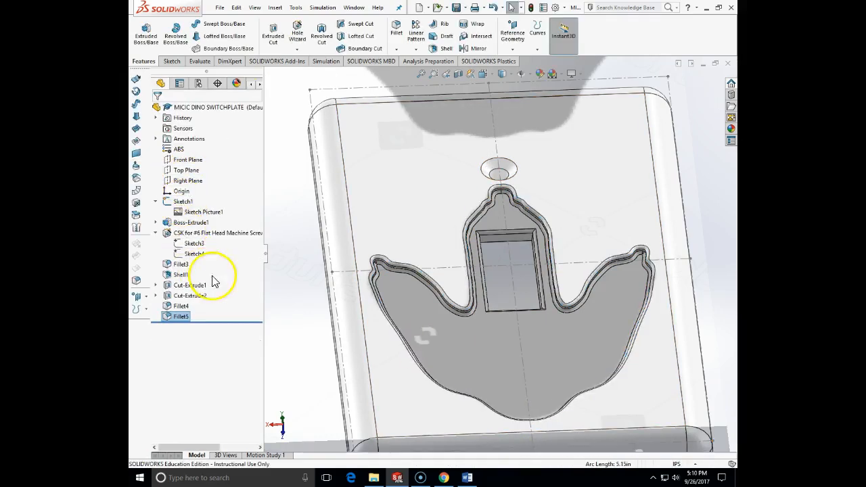
Step: Start a Hole Wizard #6 flat head screw (100) countersink, through all, and place its point on the footprint floor near the heel
{"action": "middle_click_drag", "start_coordinate": [464, 284], "coordinate": [506, 282]}
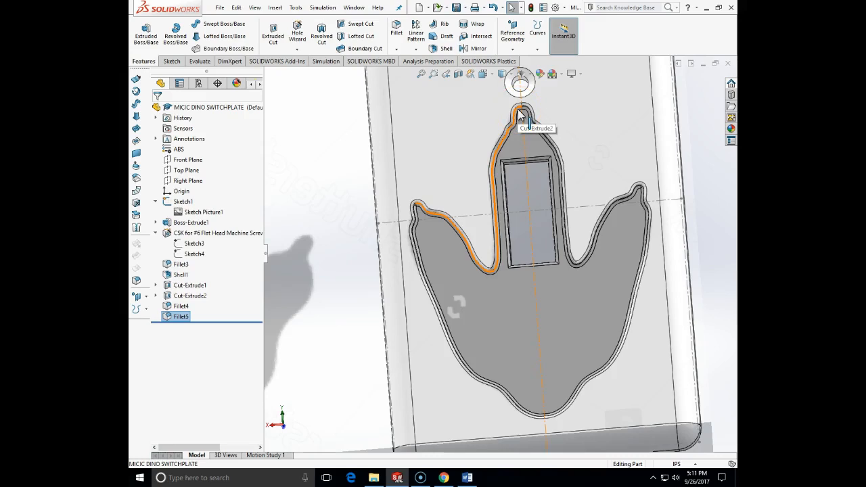
{"action": "left_click", "coordinate": [404, 36]}
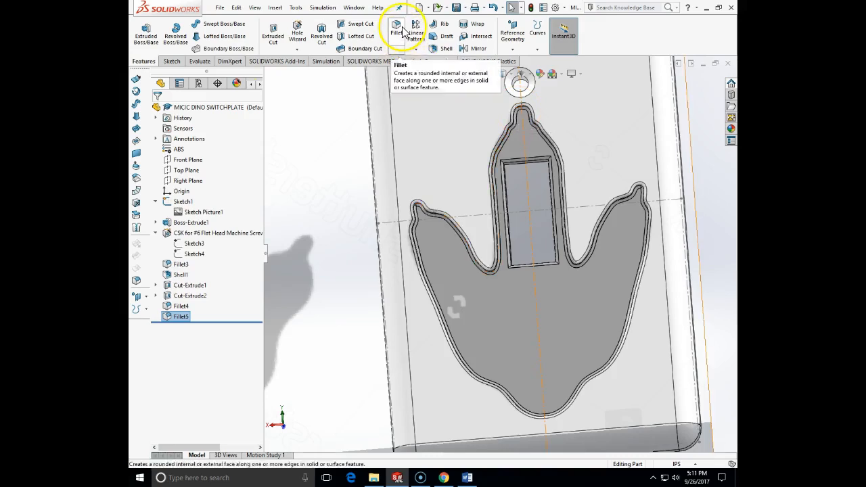
{"action": "left_click", "coordinate": [297, 34]}
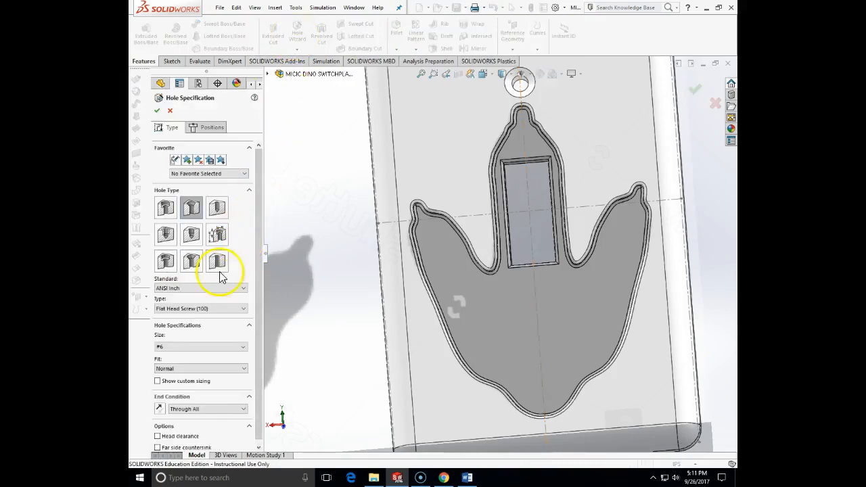
{"action": "left_click", "coordinate": [209, 127]}
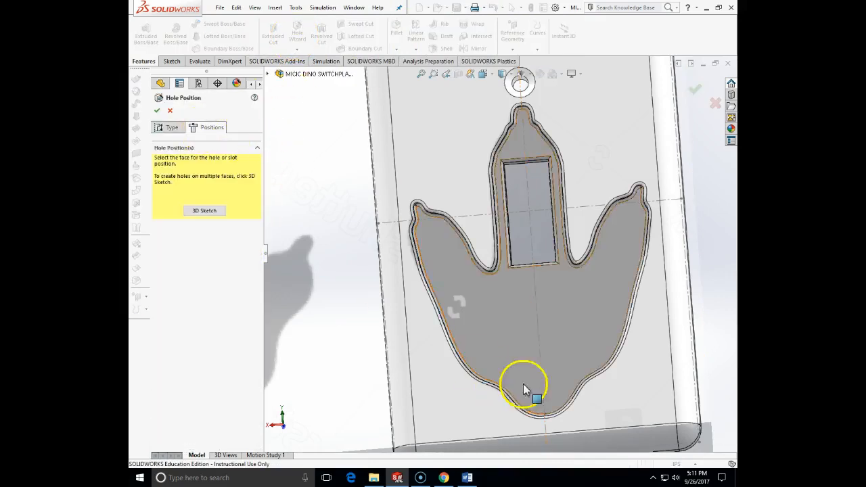
{"action": "left_click", "coordinate": [566, 347]}
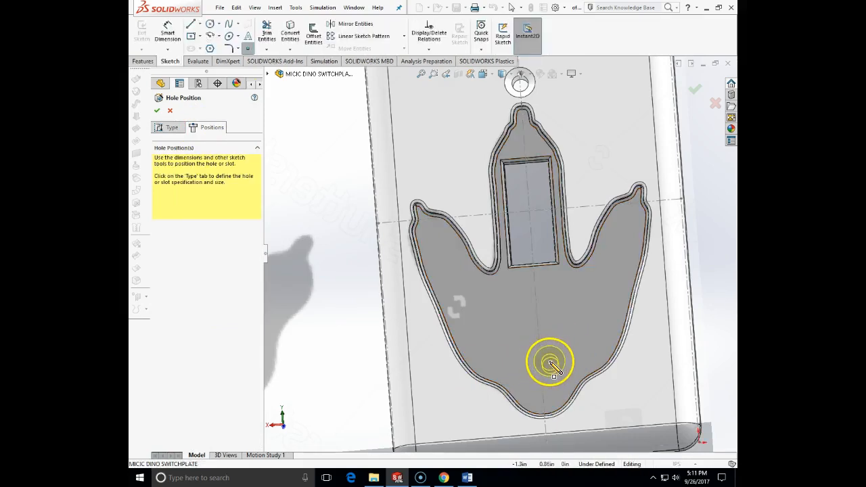
{"action": "left_click", "coordinate": [550, 363]}
{"action": "key", "text": "Escape"}
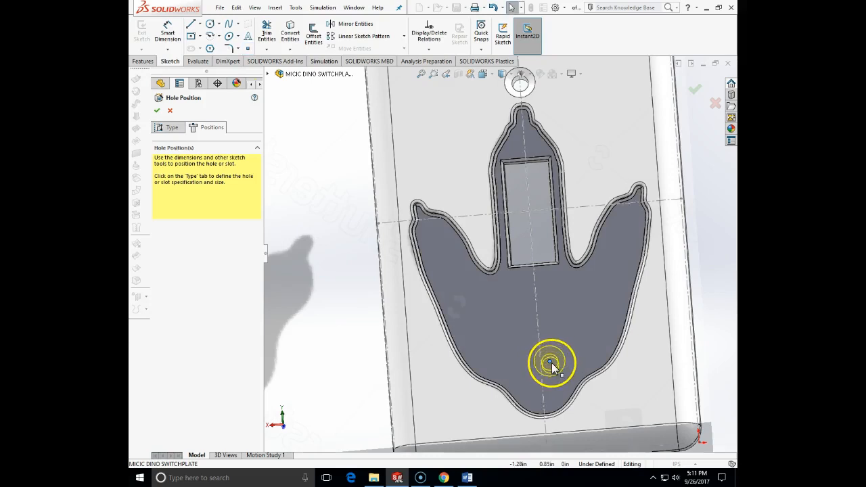
Step: Make the new hole's center point coincident with the plate's vertical centerline
{"action": "left_click", "coordinate": [550, 364]}
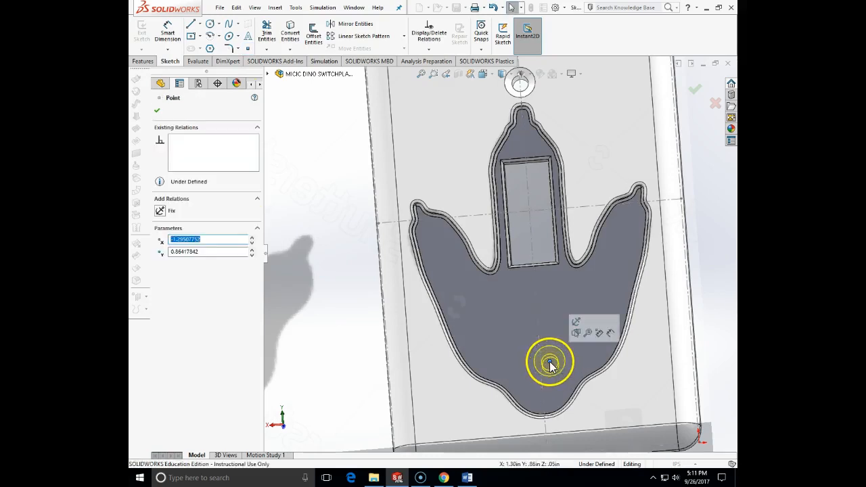
{"action": "left_click", "coordinate": [537, 322], "text": "ctrl"}
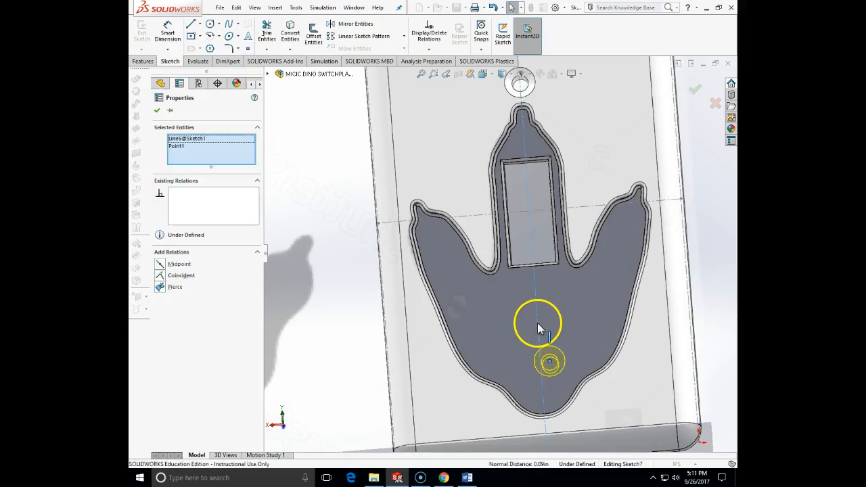
{"action": "left_click", "coordinate": [161, 277]}
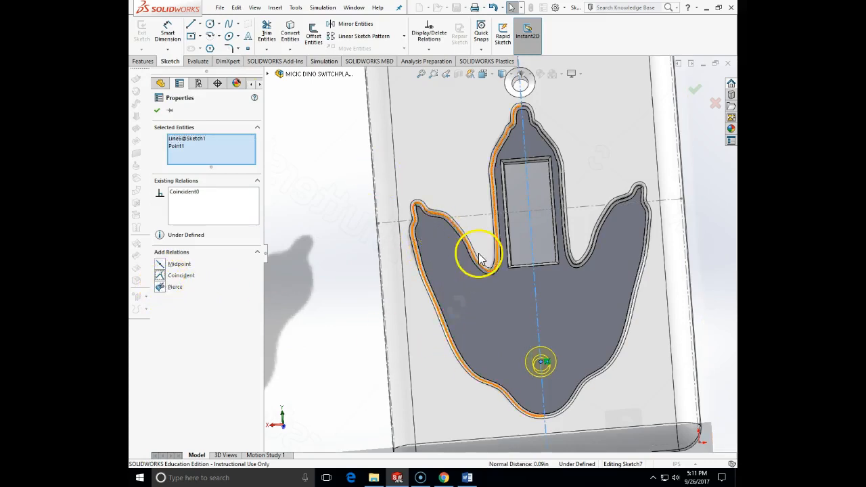
Step: Add a dimension between the new hole's center point and the existing countersunk screw hole above the footprint
{"action": "scroll", "coordinate": [479, 255], "scroll_direction": "up", "scroll_amount": 2}
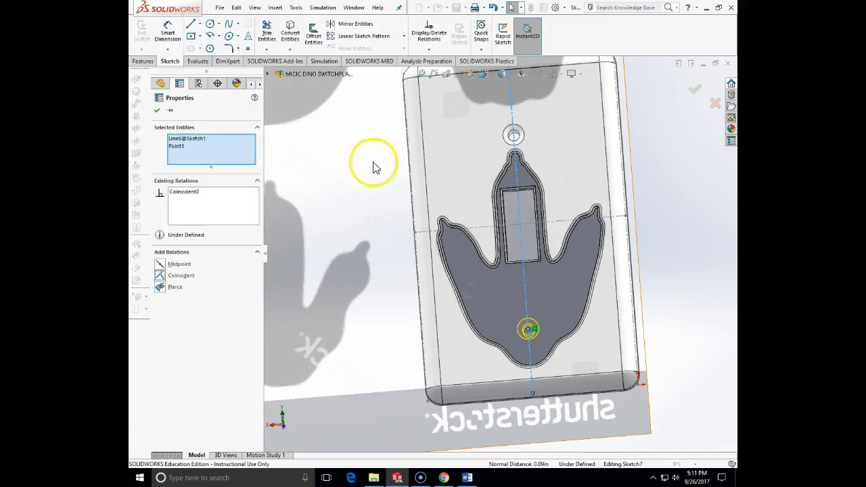
{"action": "left_click", "coordinate": [167, 33]}
{"action": "left_click", "coordinate": [518, 137]}
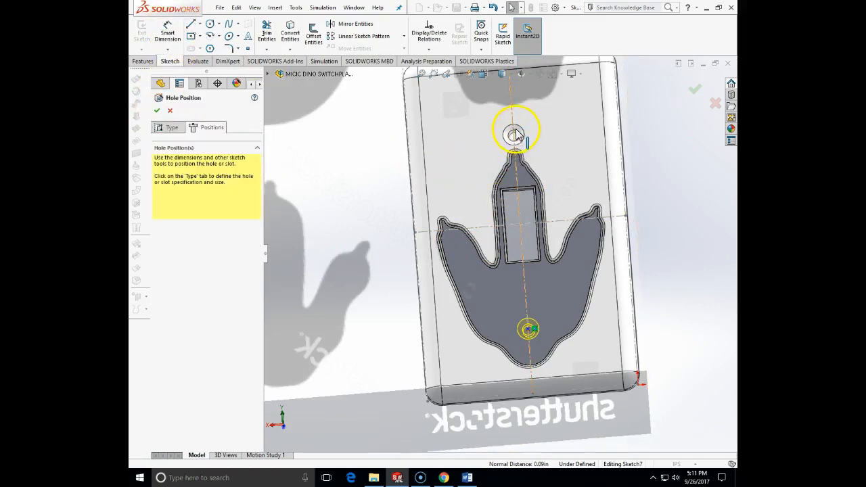
{"action": "scroll", "coordinate": [517, 133], "scroll_direction": "down", "scroll_amount": 5}
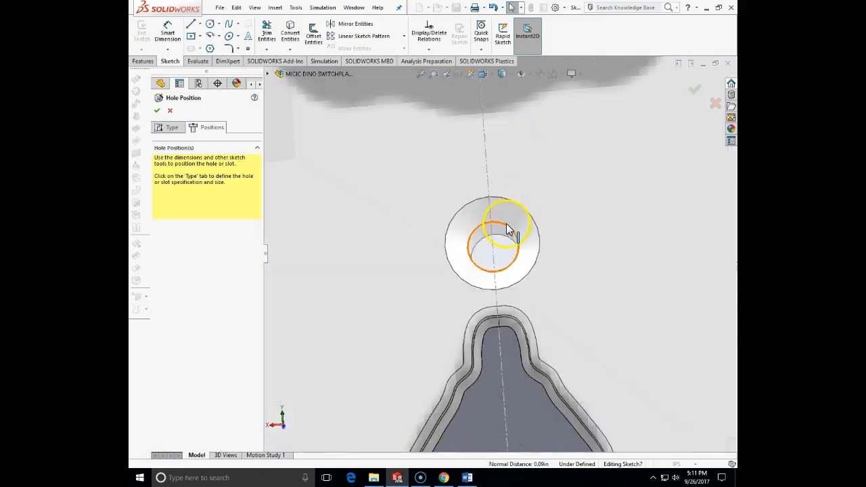
{"action": "scroll", "coordinate": [508, 232], "scroll_direction": "up", "scroll_amount": 8}
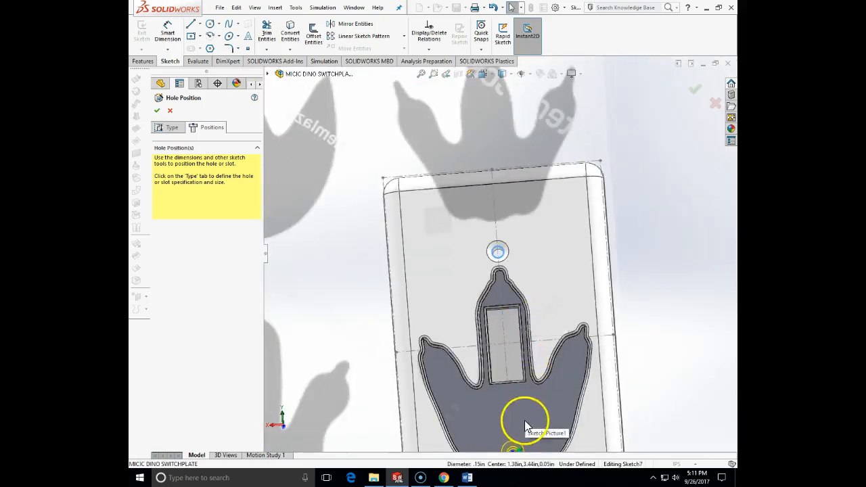
{"action": "scroll", "coordinate": [514, 398], "scroll_direction": "down", "scroll_amount": 3}
{"action": "left_click", "coordinate": [500, 329]}
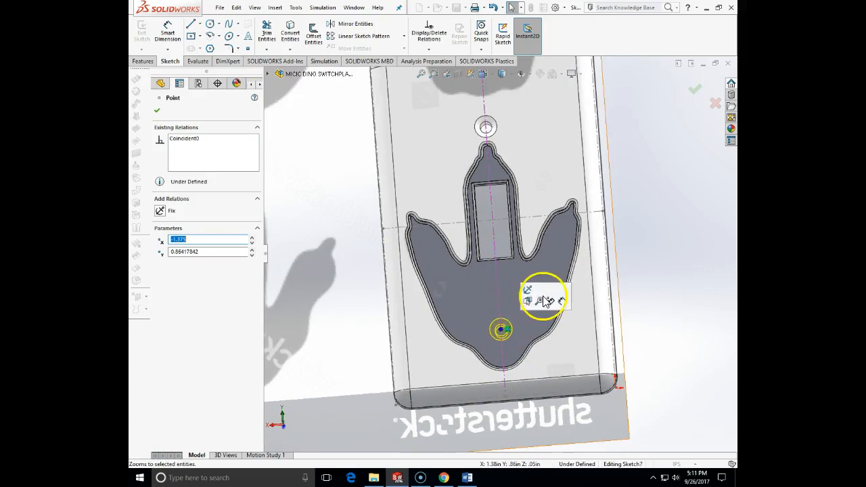
{"action": "left_click", "coordinate": [167, 32]}
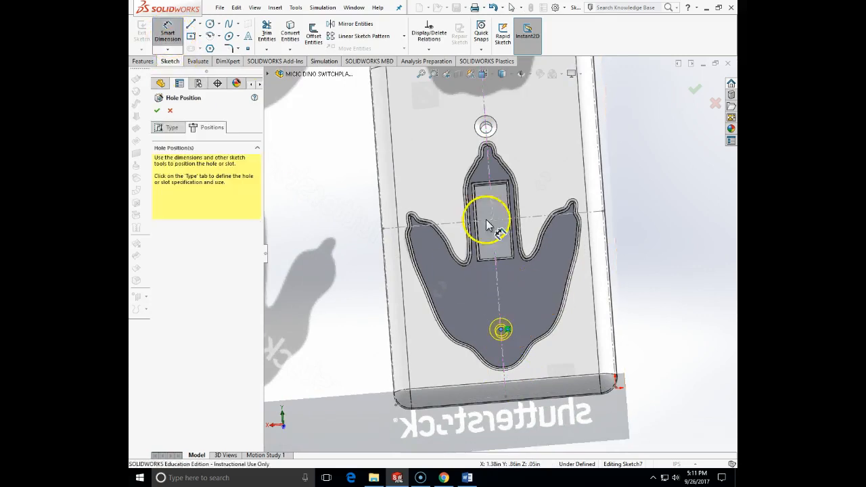
{"action": "left_click", "coordinate": [490, 128]}
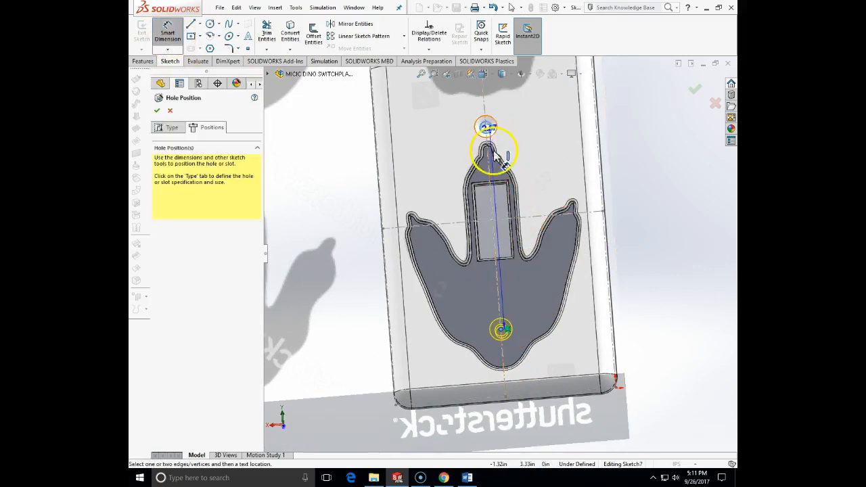
{"action": "left_click", "coordinate": [532, 277]}
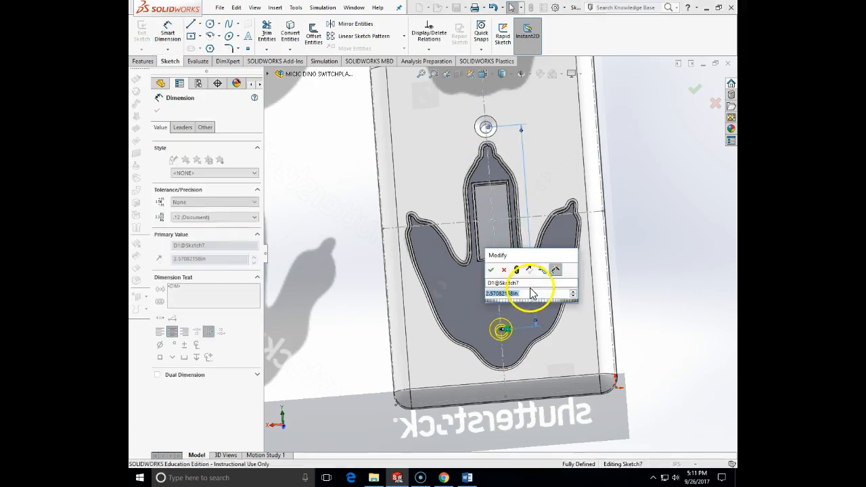
Step: Check the hole spacing on the switch plate drawing in Word, and set the dimension between the holes to 2.375 in
{"action": "left_click", "coordinate": [466, 477]}
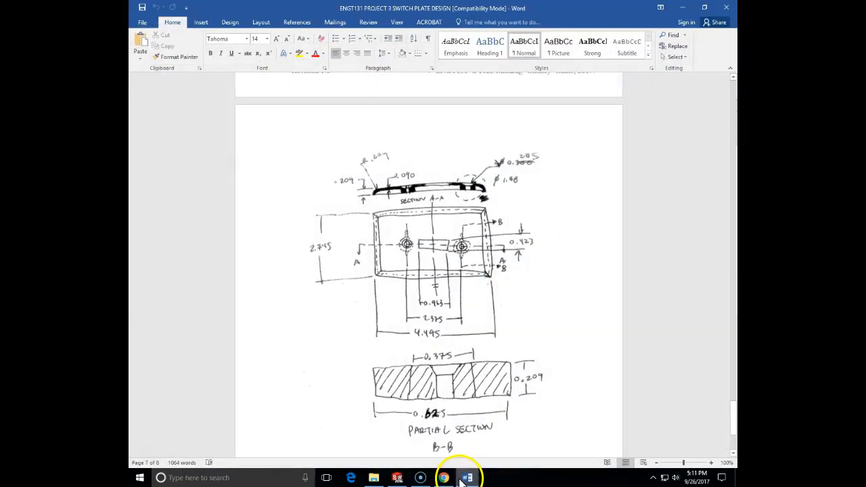
{"action": "left_click", "coordinate": [466, 478]}
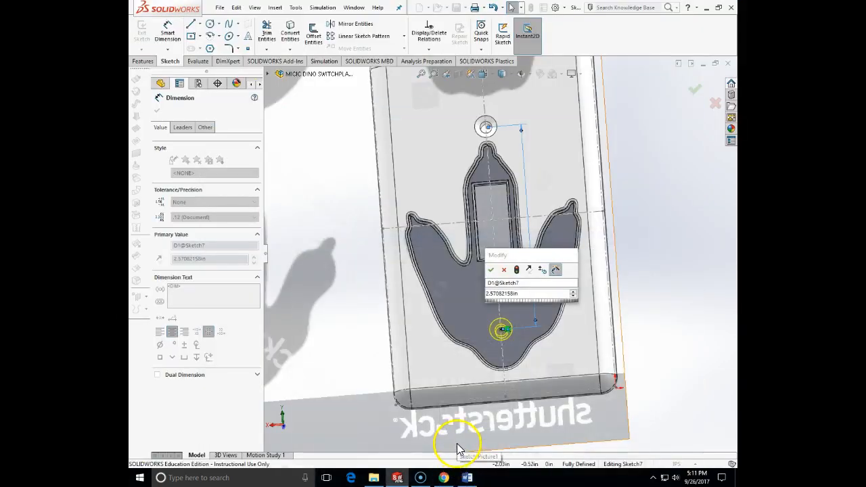
{"action": "left_click", "coordinate": [524, 294]}
{"action": "type", "text": "2"}
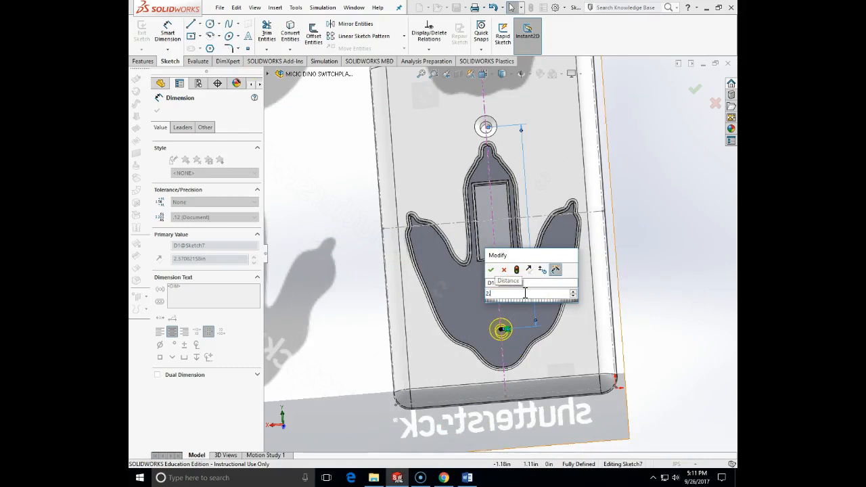
{"action": "type", "text": ".375"}
{"action": "middle_click_drag", "start_coordinate": [677, 290], "coordinate": [643, 294]}
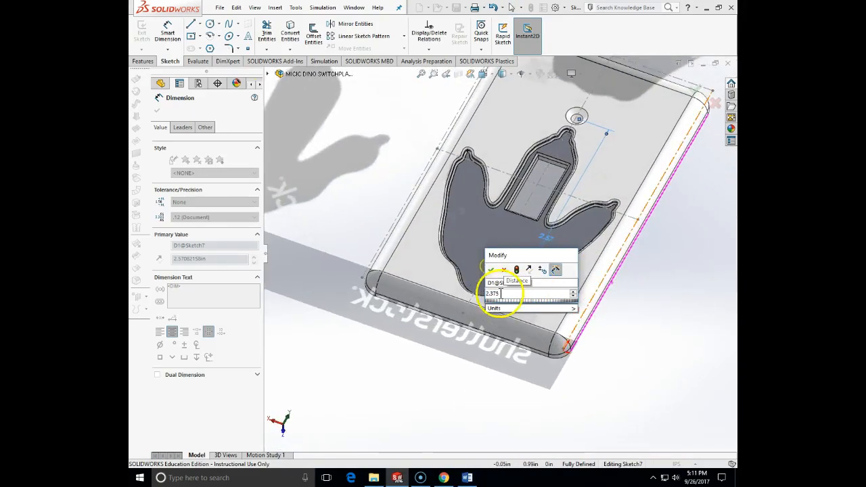
{"action": "left_click", "coordinate": [490, 269]}
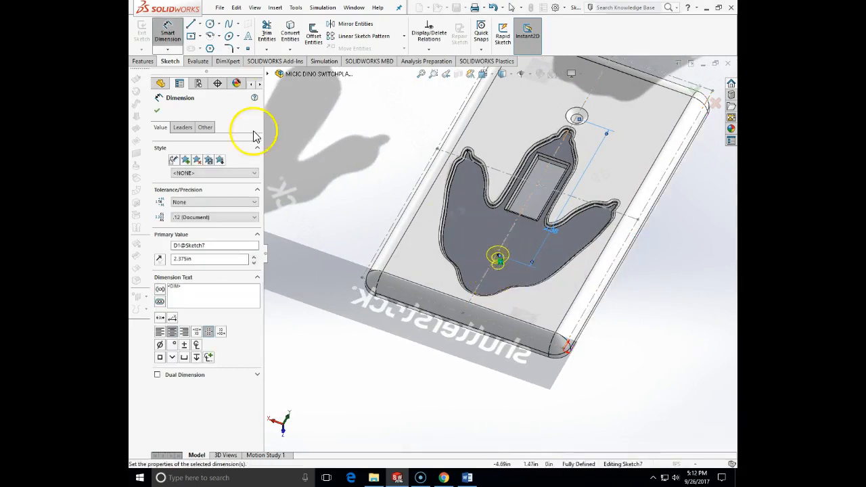
Step: Finish positioning the hole and create the #6 countersunk screw hole in the footprint's heel
{"action": "left_click", "coordinate": [157, 110]}
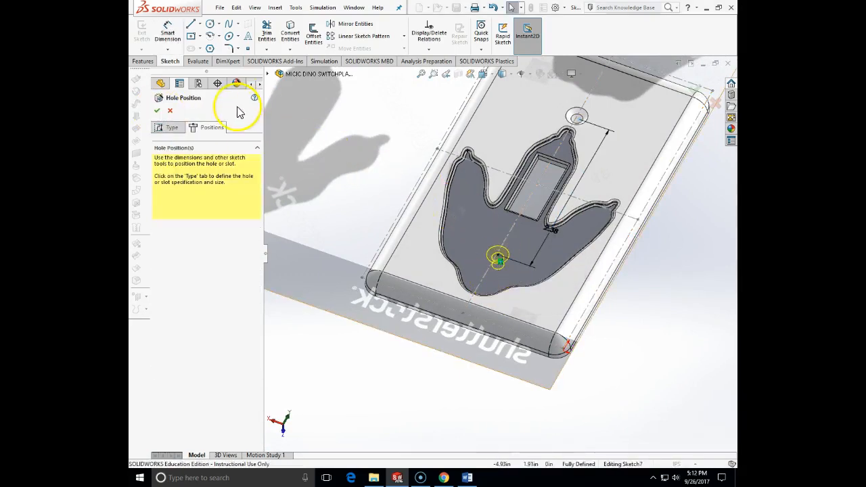
{"action": "left_click", "coordinate": [174, 127]}
{"action": "middle_click_drag", "start_coordinate": [467, 260], "coordinate": [493, 302]}
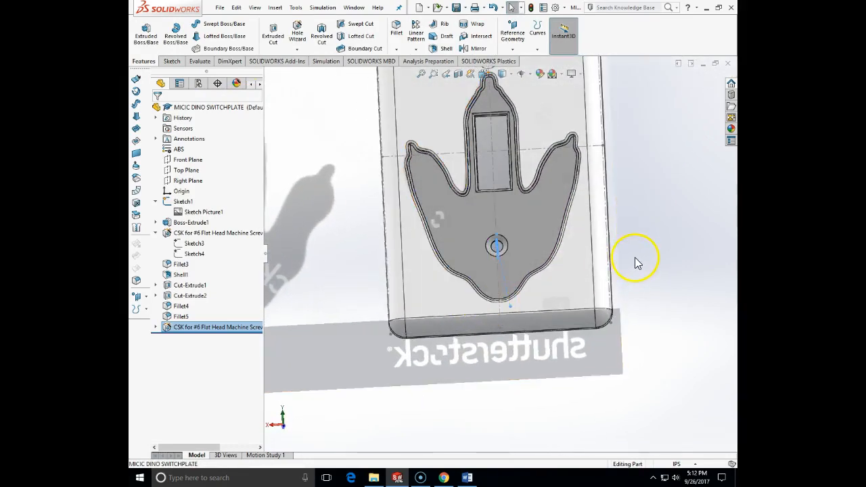
Step: Hide the first sketch containing the dinosaur footprint reference picture
{"action": "left_click", "coordinate": [635, 257]}
{"action": "scroll", "coordinate": [619, 238], "scroll_direction": "up", "scroll_amount": 1}
{"action": "mouse_move", "coordinate": [622, 244]}
{"action": "middle_mouse_down"}
{"action": "mouse_move", "coordinate": [609, 277]}
{"action": "mouse_move", "coordinate": [622, 248]}
{"action": "middle_mouse_up"}
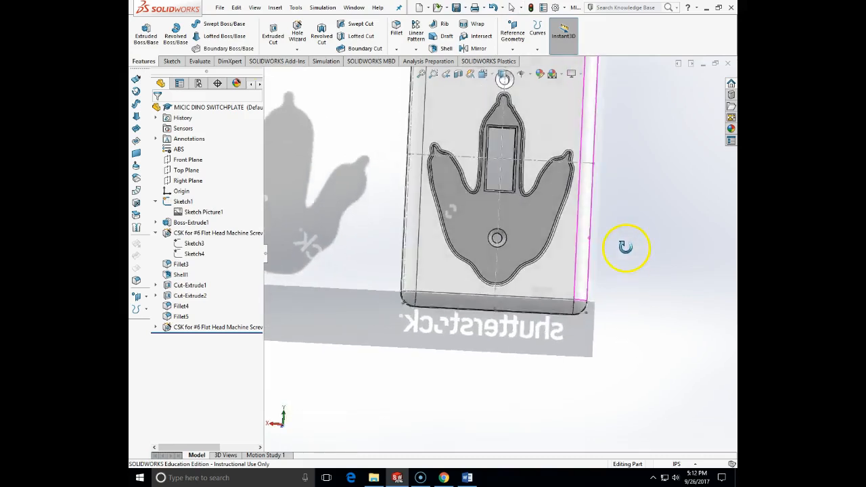
{"action": "scroll", "coordinate": [622, 248], "scroll_direction": "up", "scroll_amount": 2}
{"action": "middle_click_drag", "start_coordinate": [632, 242], "coordinate": [630, 243]}
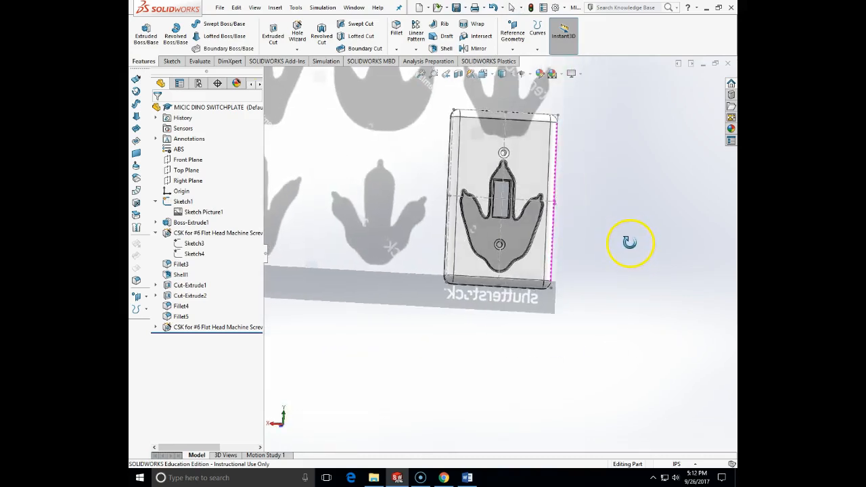
{"action": "right_click", "coordinate": [203, 213]}
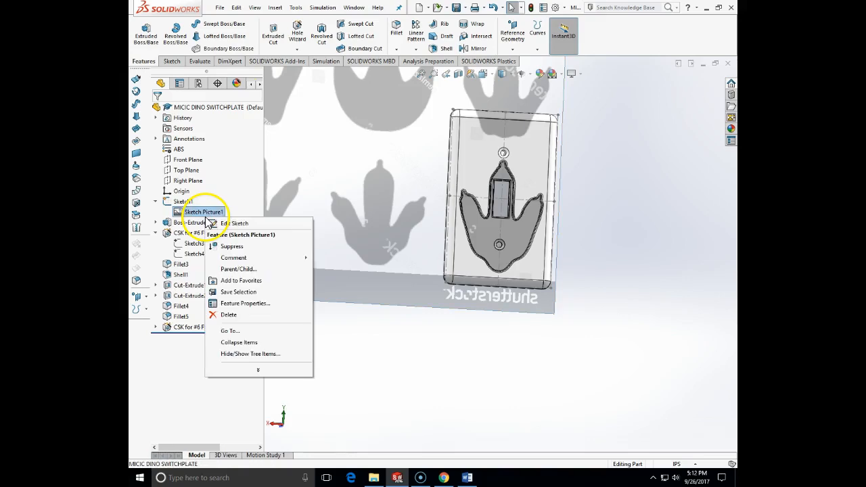
{"action": "left_click", "coordinate": [182, 202]}
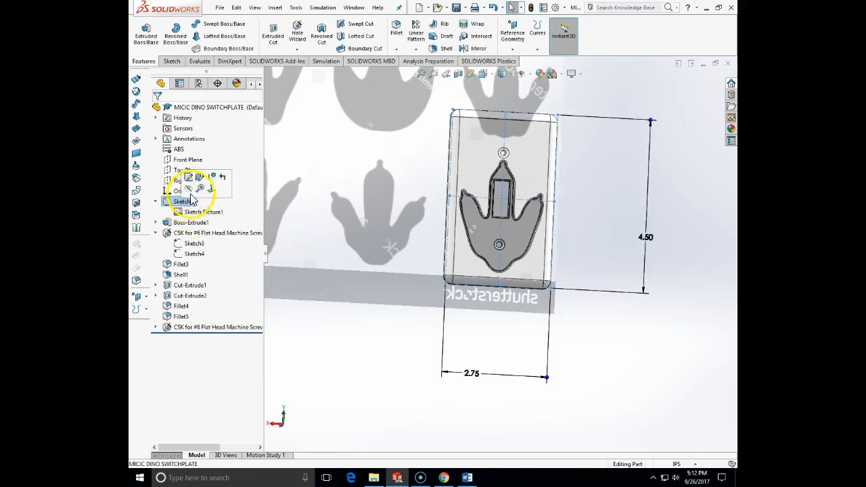
{"action": "left_click", "coordinate": [200, 188]}
Step: Measure the outer diameter of the round boss around the upper screw hole on the plate's back
{"action": "middle_click_drag", "start_coordinate": [581, 273], "coordinate": [475, 177]}
{"action": "scroll", "coordinate": [480, 186], "scroll_direction": "down", "scroll_amount": 5}
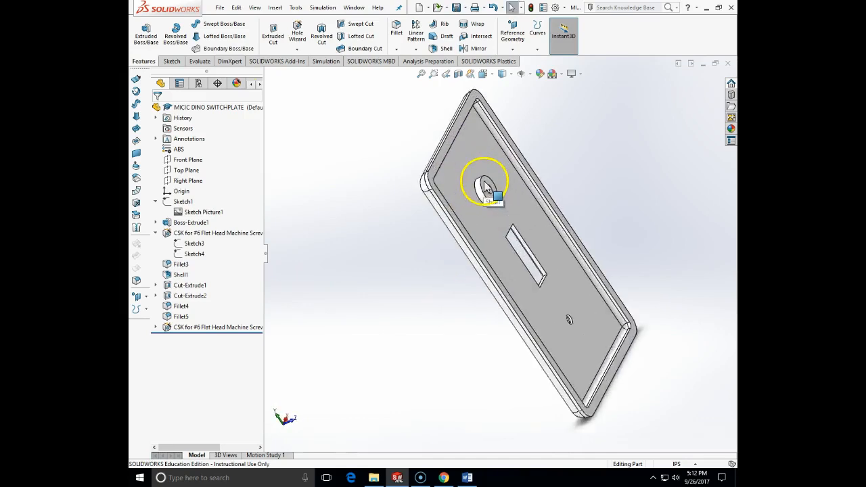
{"action": "scroll", "coordinate": [484, 187], "scroll_direction": "down", "scroll_amount": 2}
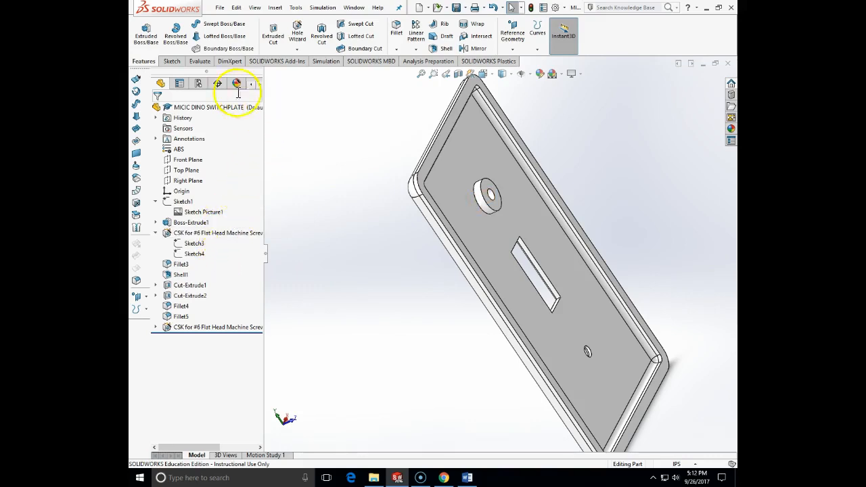
{"action": "left_click", "coordinate": [199, 61]}
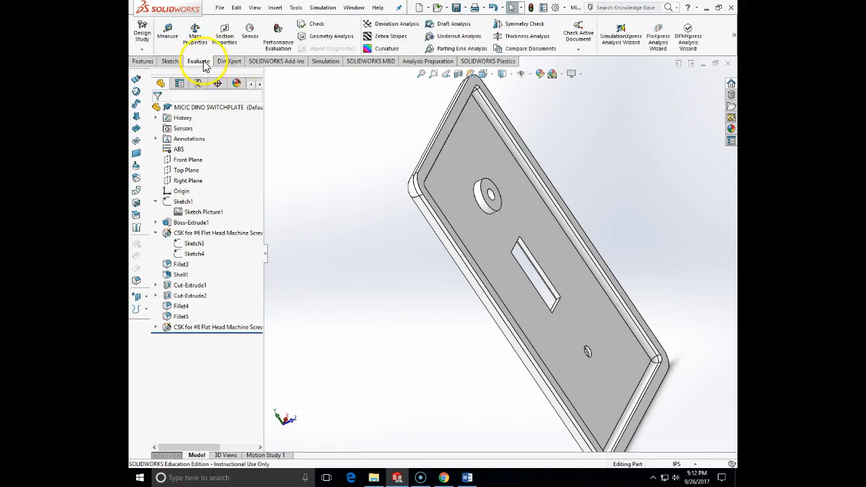
{"action": "left_click", "coordinate": [167, 34]}
{"action": "left_click", "coordinate": [502, 214]}
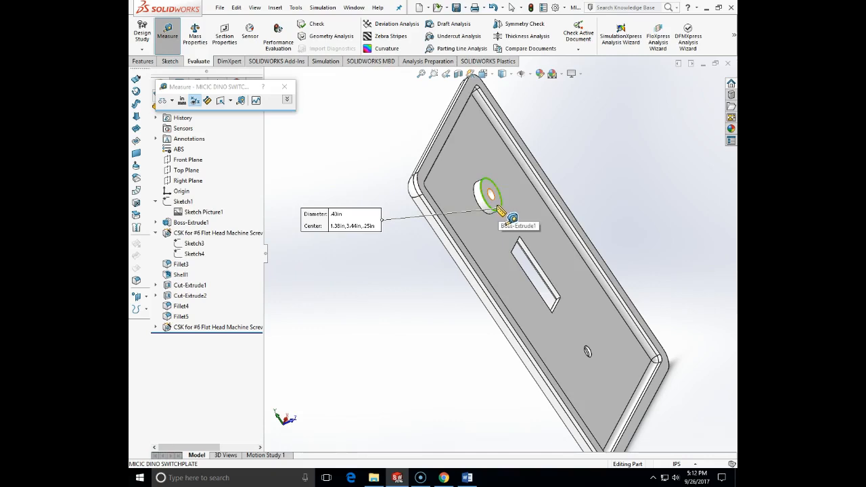
{"action": "key", "text": "Escape"}
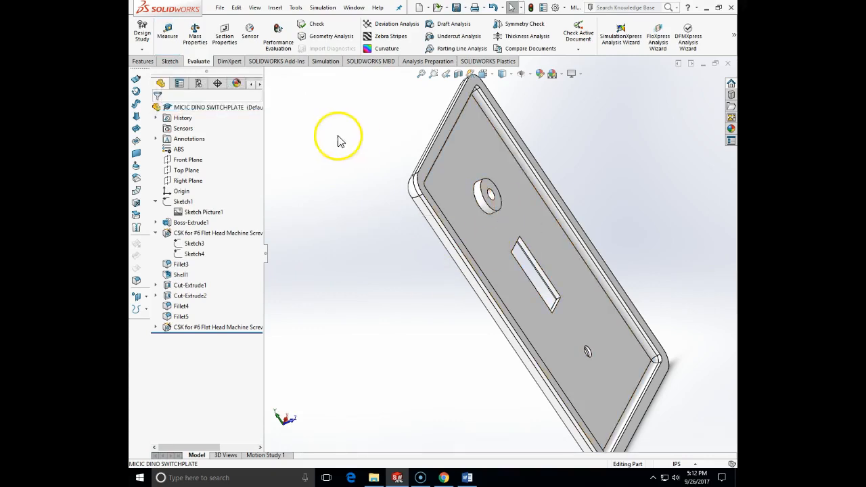
Step: Start a sketch on the plate's inner back face and draw a circle of about 0.28 in radius centered on the lower screw hole
{"action": "left_click", "coordinate": [170, 61]}
{"action": "left_click", "coordinate": [141, 30]}
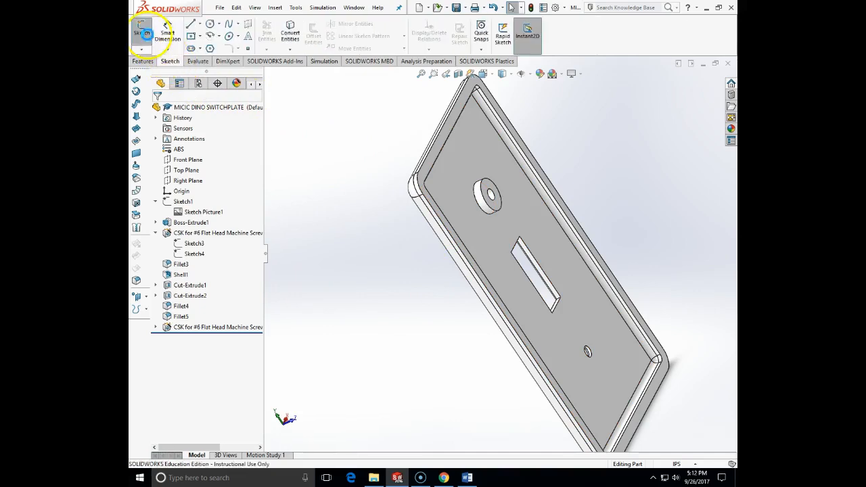
{"action": "left_click", "coordinate": [605, 382]}
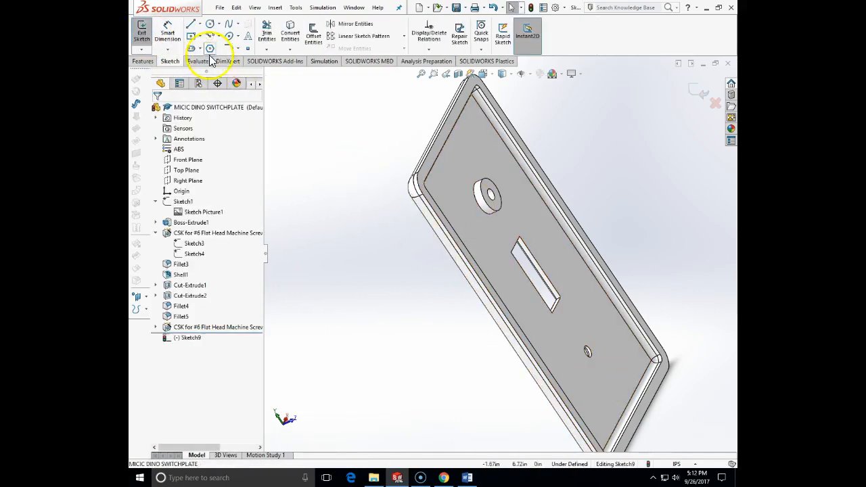
{"action": "left_click", "coordinate": [485, 73]}
{"action": "left_click", "coordinate": [538, 125]}
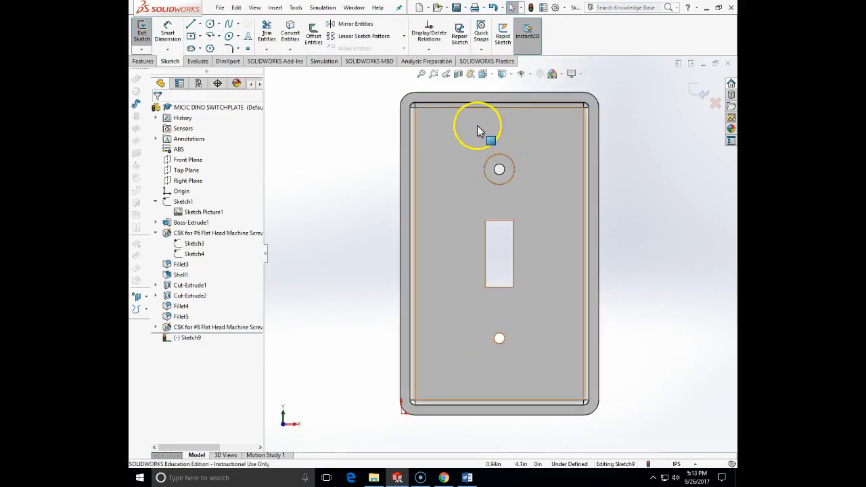
{"action": "left_click", "coordinate": [210, 24]}
{"action": "left_click", "coordinate": [499, 339]}
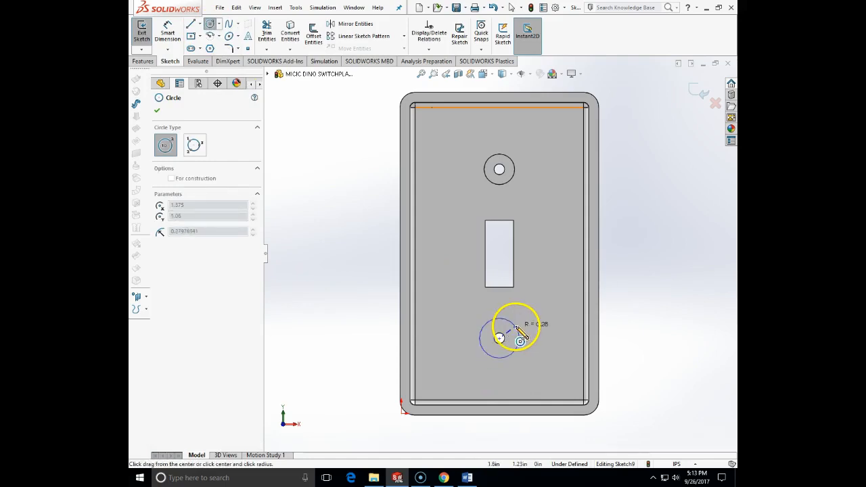
{"action": "left_click", "coordinate": [517, 328]}
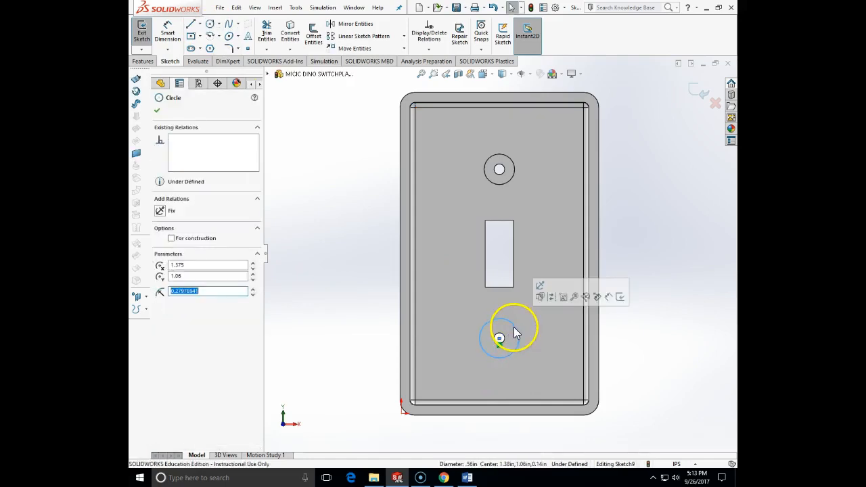
Step: Make the circle equal to the upper boss's outer edge and finish the sketch
{"action": "left_click", "coordinate": [512, 178], "text": "ctrl"}
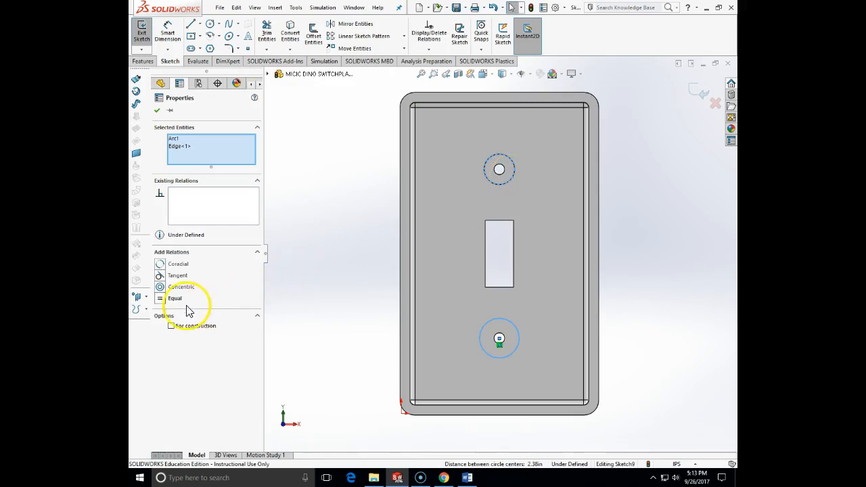
{"action": "left_click", "coordinate": [162, 298]}
{"action": "left_click", "coordinate": [323, 326]}
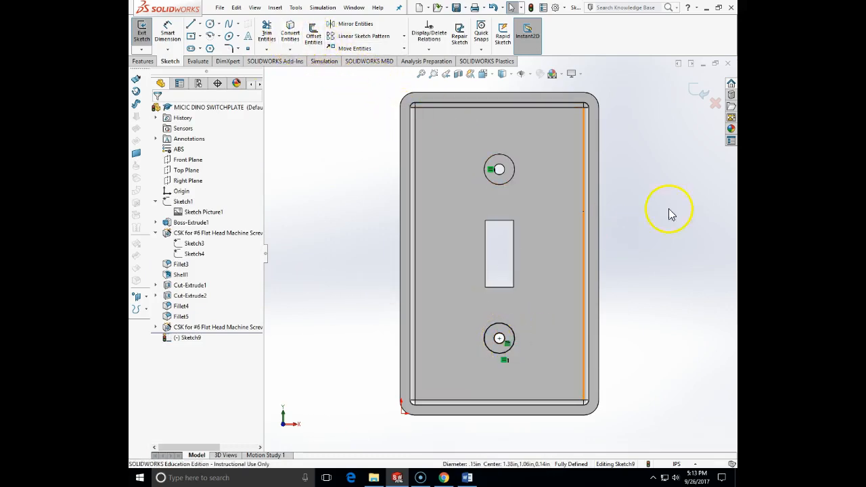
{"action": "left_click", "coordinate": [691, 89]}
Step: Extrude the sketched ring around the lower hole Up To Surface, ending at the upper boss's top face
{"action": "mouse_move", "coordinate": [644, 290]}
{"action": "middle_mouse_down"}
{"action": "mouse_move", "coordinate": [624, 199]}
{"action": "mouse_move", "coordinate": [572, 230]}
{"action": "middle_mouse_up"}
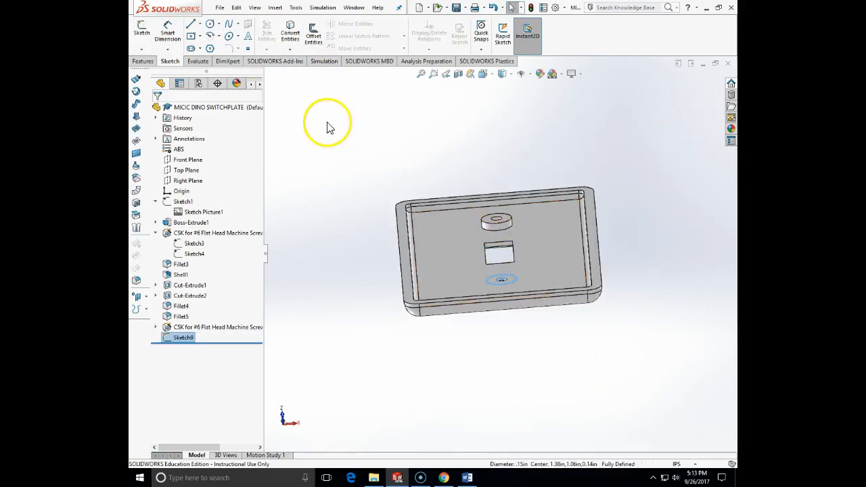
{"action": "left_click", "coordinate": [144, 61]}
{"action": "left_click", "coordinate": [146, 34]}
{"action": "left_click", "coordinate": [233, 157]}
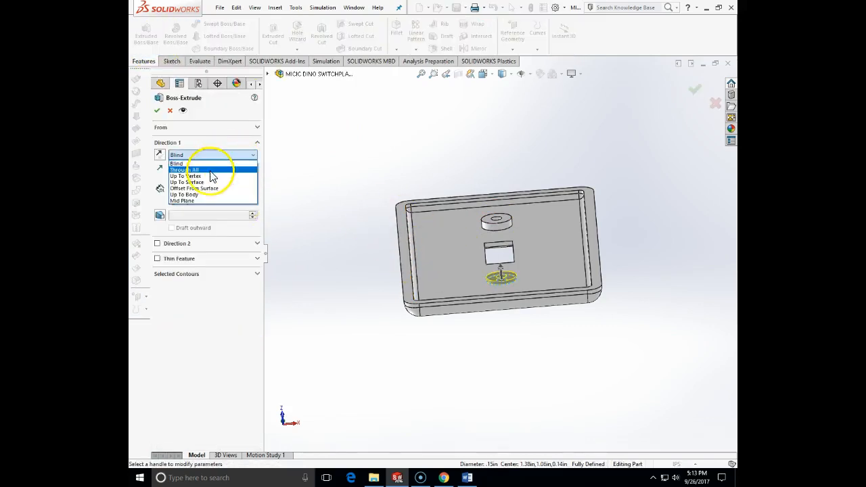
{"action": "left_click", "coordinate": [229, 183]}
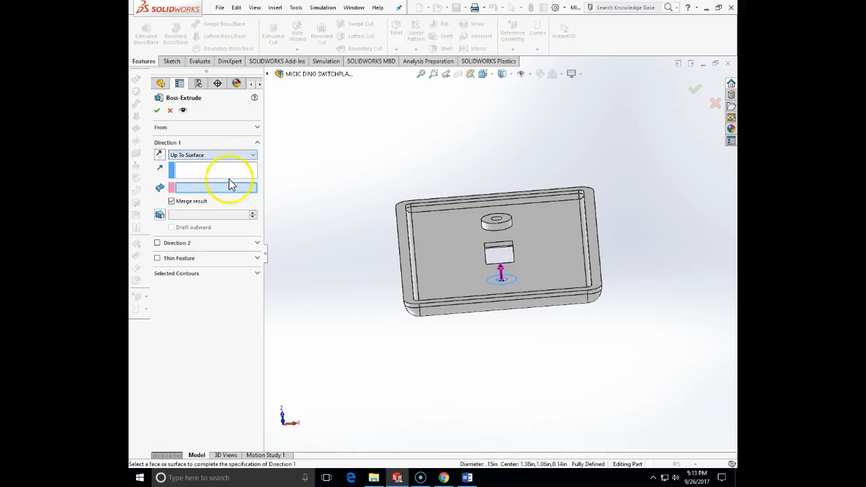
{"action": "left_click", "coordinate": [506, 220]}
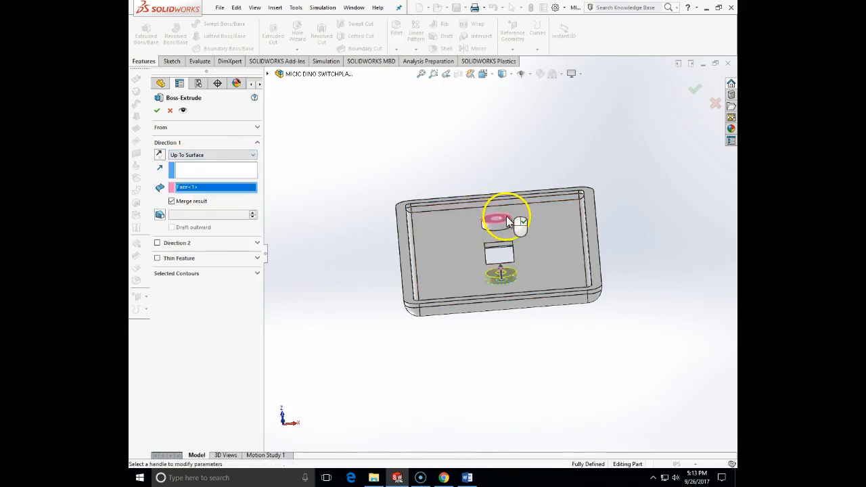
{"action": "left_click", "coordinate": [157, 110]}
Step: Save the finished switch plate part
{"action": "middle_click_drag", "start_coordinate": [377, 183], "coordinate": [623, 189]}
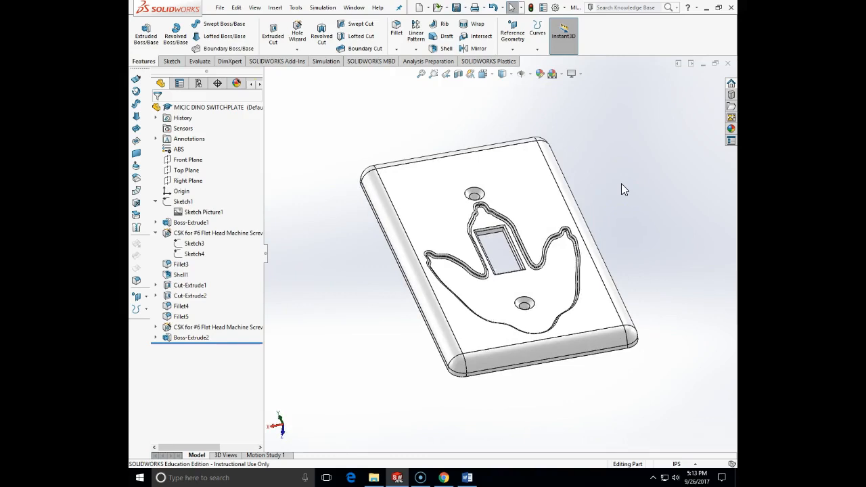
{"action": "left_click", "coordinate": [220, 7]}
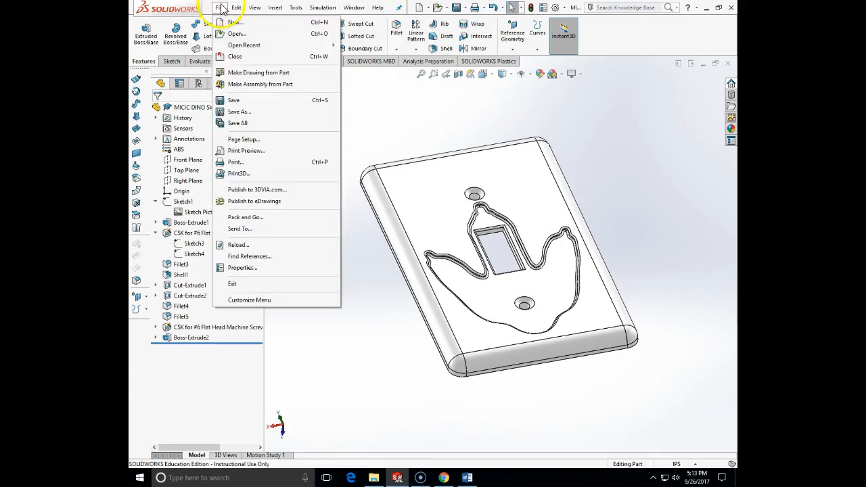
{"action": "left_click", "coordinate": [238, 101]}
{"action": "middle_click_drag", "start_coordinate": [450, 150], "coordinate": [584, 188]}
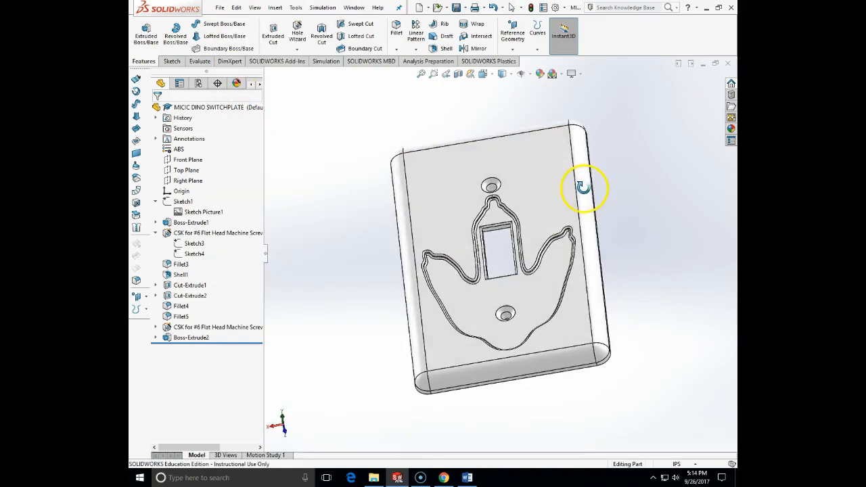
Step: Set up a save of the part as an STL (*.stl) file in the switchplates folder
{"action": "left_click", "coordinate": [220, 7]}
{"action": "left_click", "coordinate": [241, 111]}
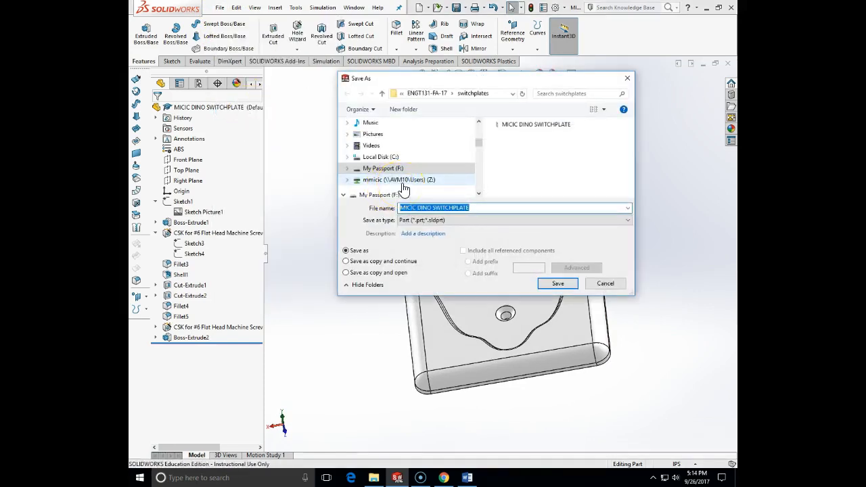
{"action": "left_click", "coordinate": [430, 221]}
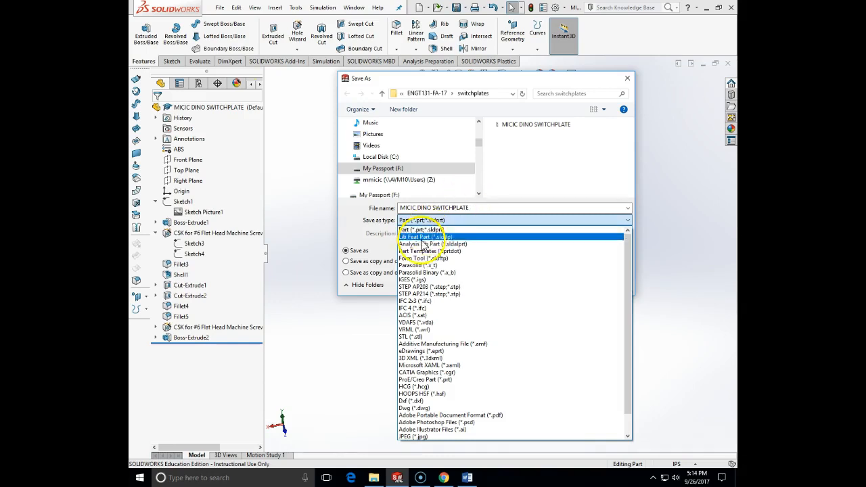
{"action": "left_click", "coordinate": [423, 337]}
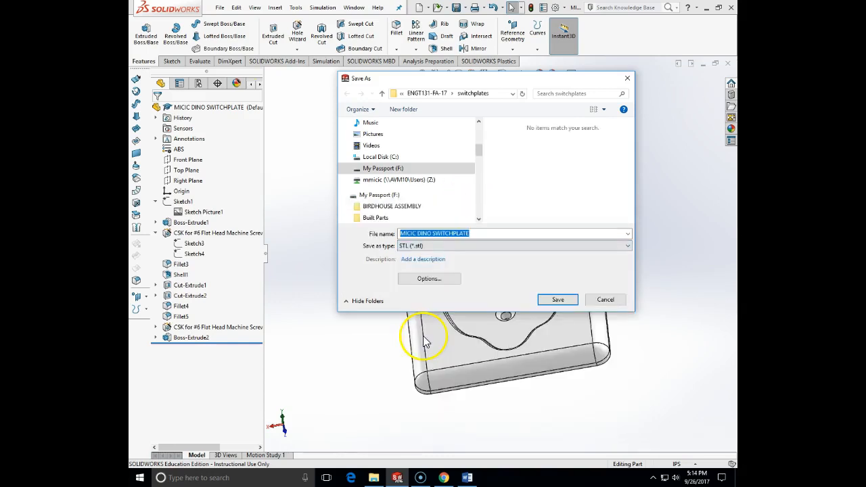
Step: Set the STL resolution to Custom with 0.00244725 in deviation and 2.08333333 deg angle tolerance, and export the file
{"action": "left_click", "coordinate": [425, 278]}
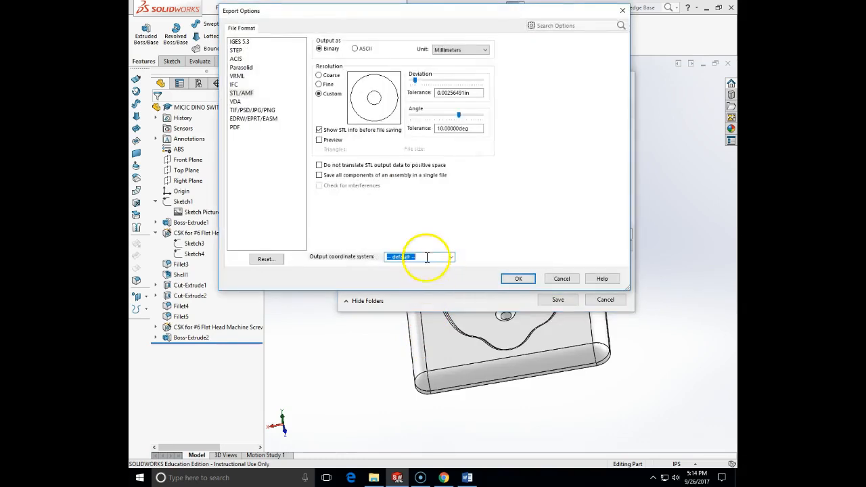
{"action": "left_click", "coordinate": [318, 84]}
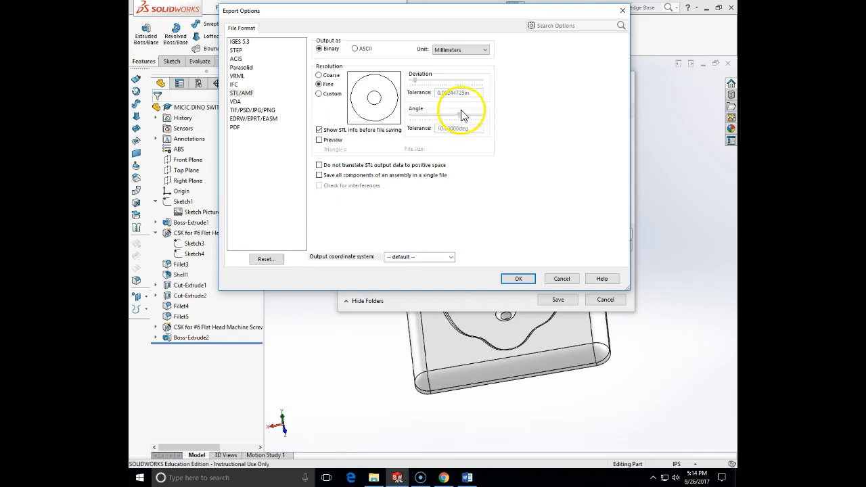
{"action": "left_click", "coordinate": [324, 95]}
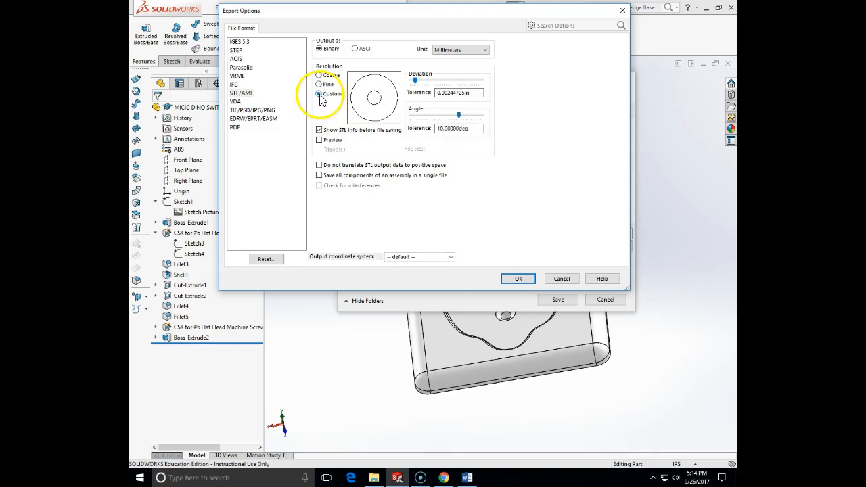
{"action": "left_click_drag", "start_coordinate": [459, 118], "coordinate": [482, 117]}
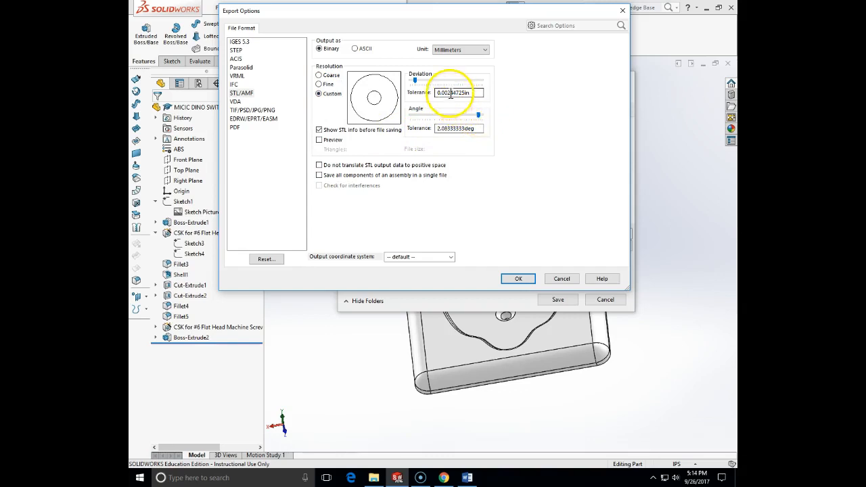
{"action": "left_click", "coordinate": [516, 280]}
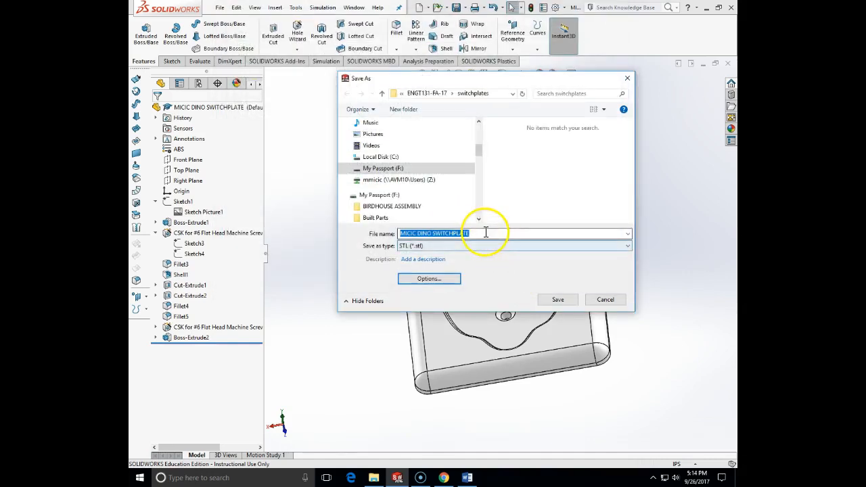
{"action": "left_click", "coordinate": [574, 301]}
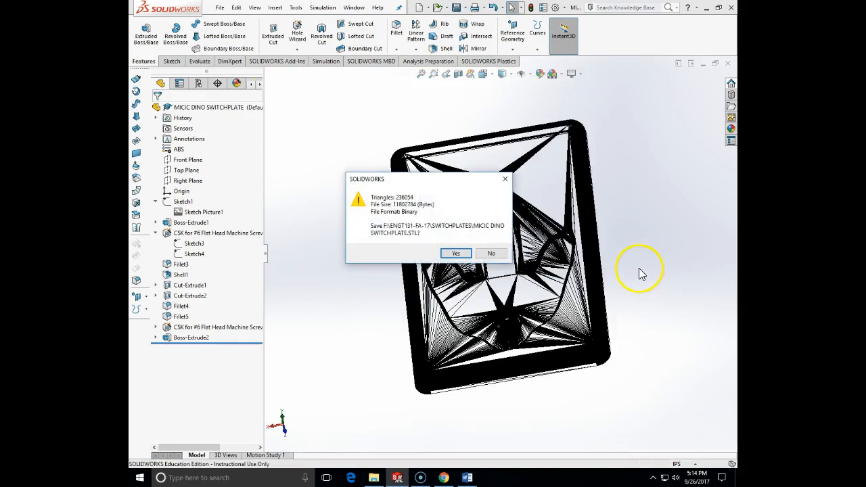
{"action": "left_click", "coordinate": [456, 253]}
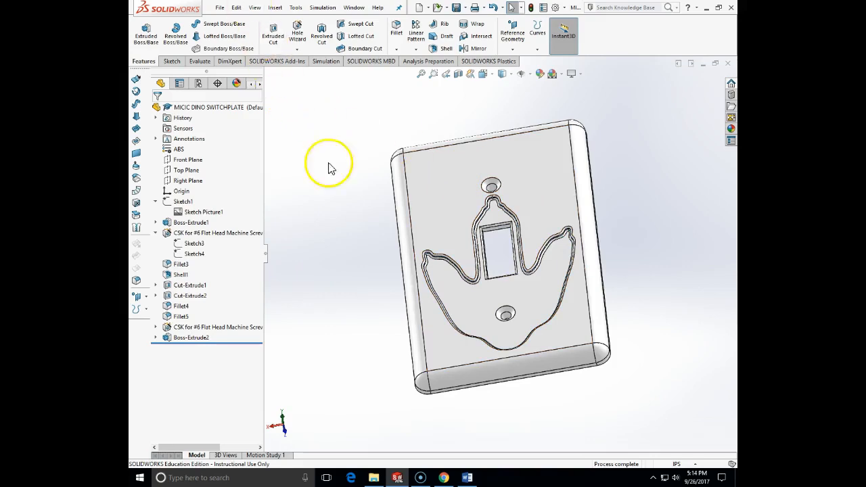
Step: Minimize the CAD window and launch the Apex slicing program from the desktop
{"action": "left_click", "coordinate": [705, 9]}
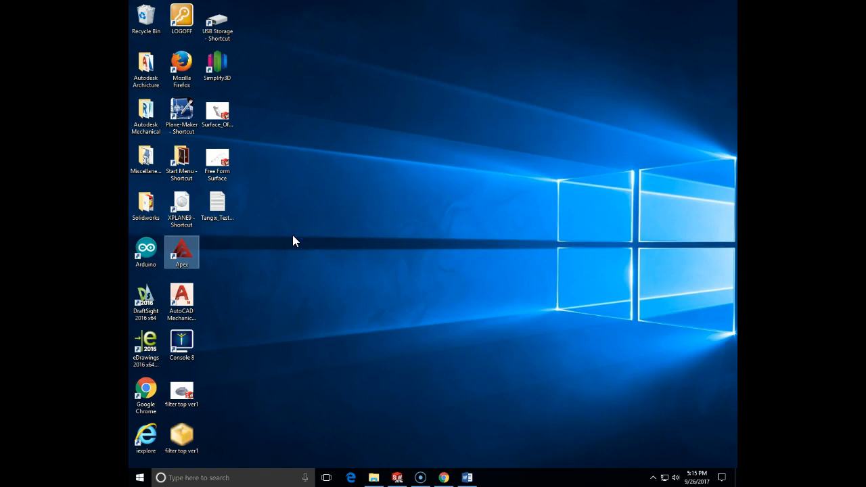
{"action": "key", "text": "Return"}
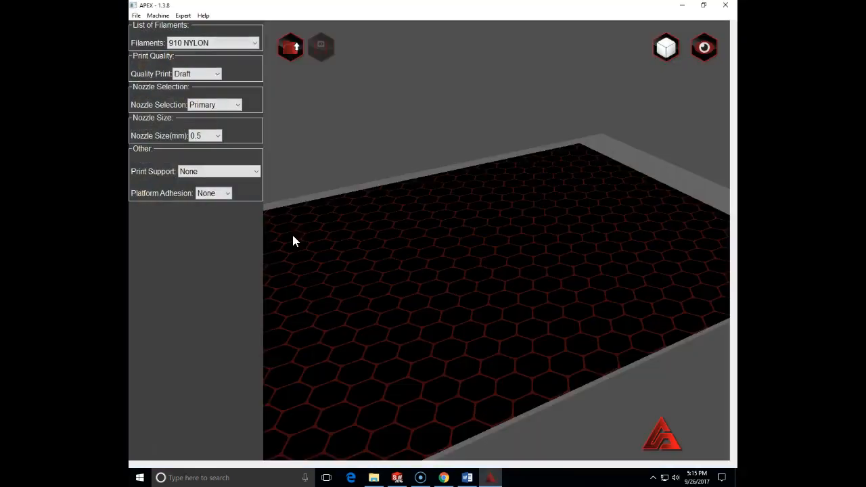
Step: Set the filament to ABS with HYDROFILL and the print quality to Precise
{"action": "left_click", "coordinate": [255, 44]}
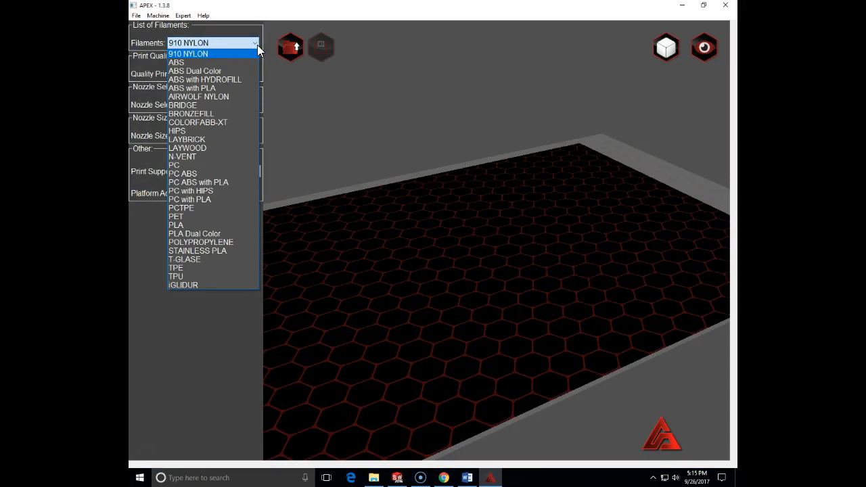
{"action": "left_click", "coordinate": [216, 79]}
{"action": "left_click", "coordinate": [216, 79]}
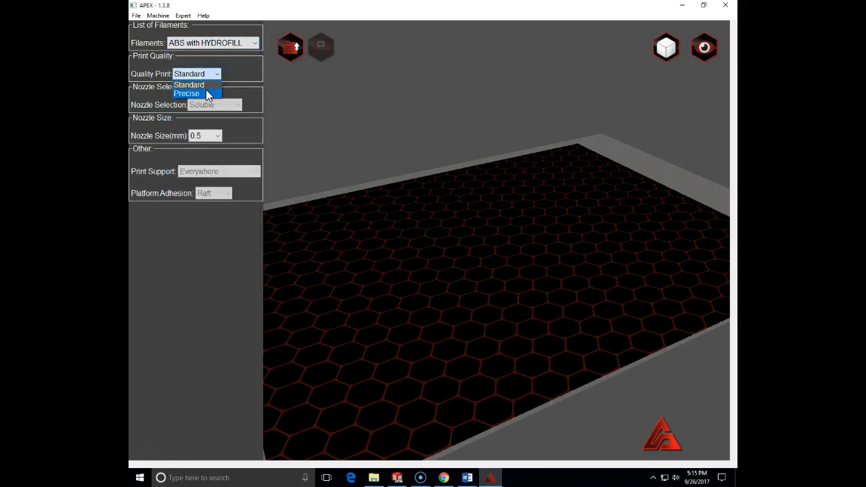
{"action": "left_click", "coordinate": [206, 94]}
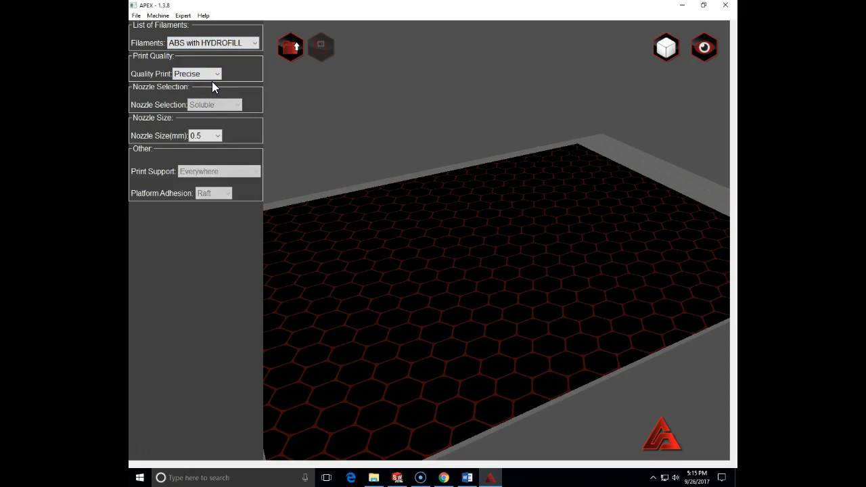
Step: Load the dino switch plate STL model from the ENGT131-FA-17 switchplates folder on the My Passport (F:) drive
{"action": "left_click", "coordinate": [289, 46]}
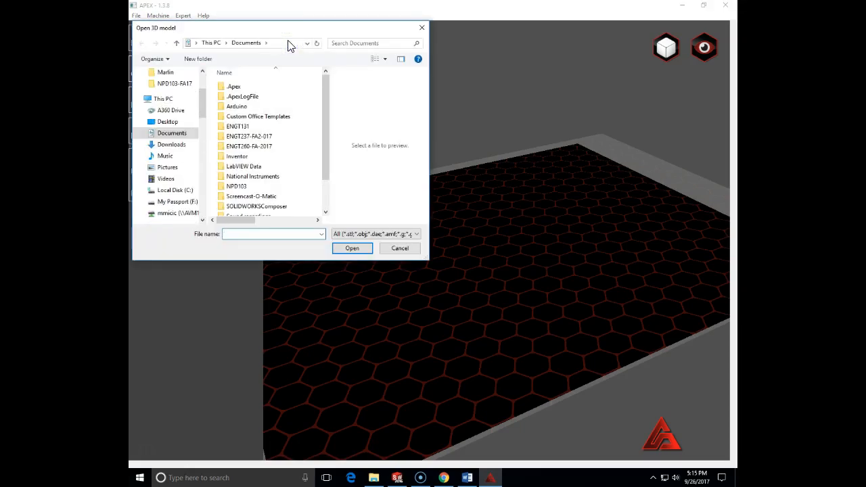
{"action": "left_click", "coordinate": [173, 202]}
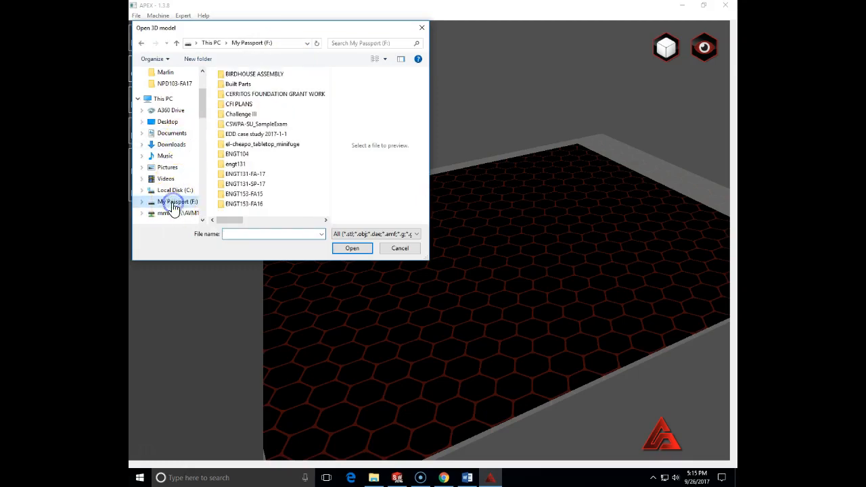
{"action": "left_click", "coordinate": [236, 177]}
{"action": "left_click", "coordinate": [222, 175]}
{"action": "double_click", "coordinate": [222, 175]}
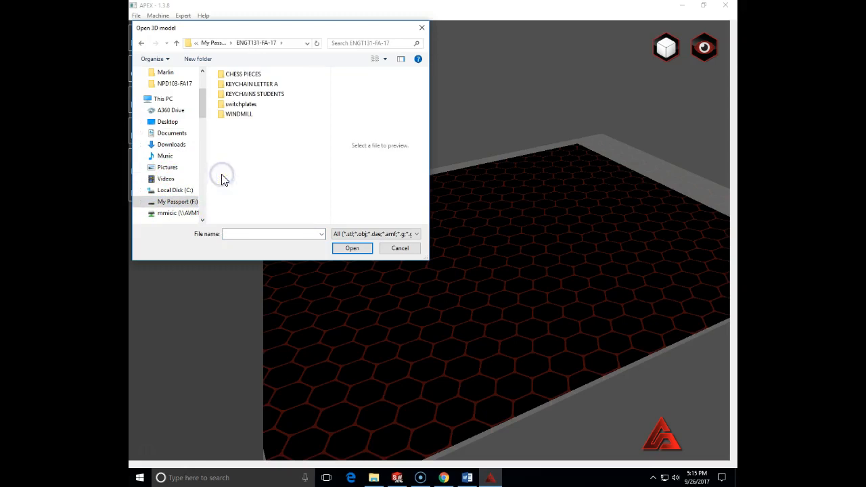
{"action": "double_click", "coordinate": [241, 104]}
{"action": "left_click", "coordinate": [245, 74]}
{"action": "left_click", "coordinate": [342, 249]}
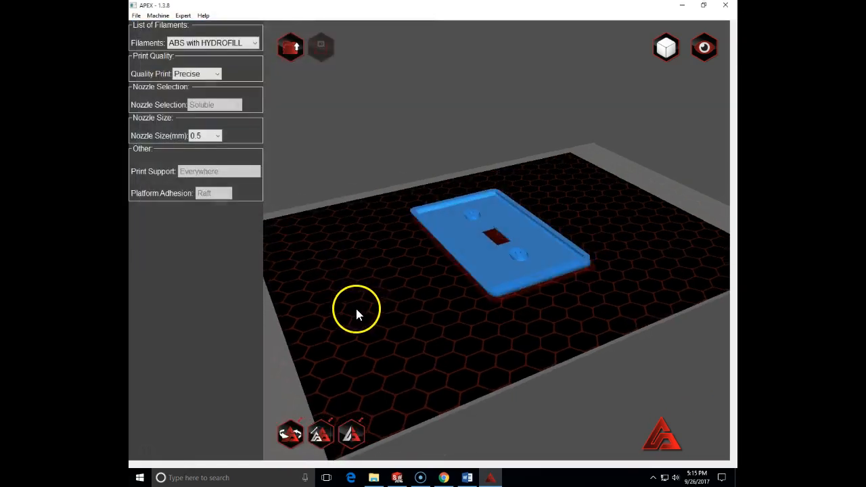
Step: Rotate the switch plate upside down on the print bed so its dinosaur-footprint face points up
{"action": "left_click", "coordinate": [490, 257]}
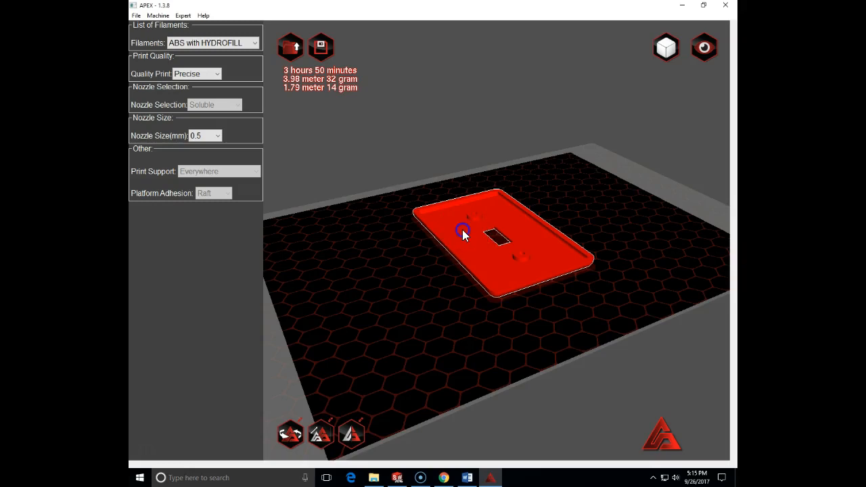
{"action": "scroll", "coordinate": [461, 230], "scroll_direction": "down", "scroll_amount": 2}
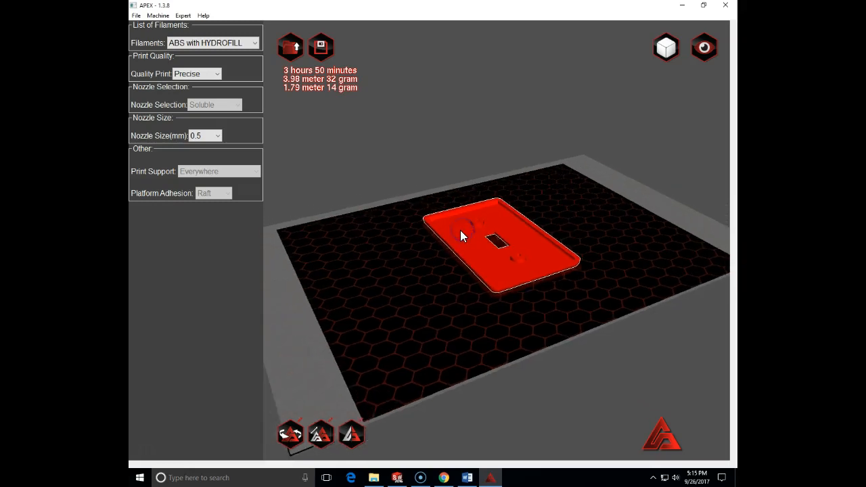
{"action": "left_click", "coordinate": [290, 435]}
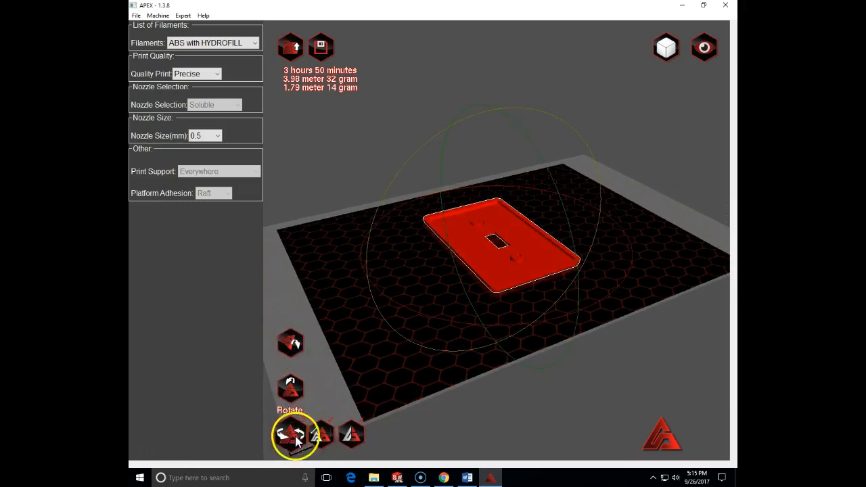
{"action": "left_click_drag", "start_coordinate": [564, 119], "coordinate": [457, 328]}
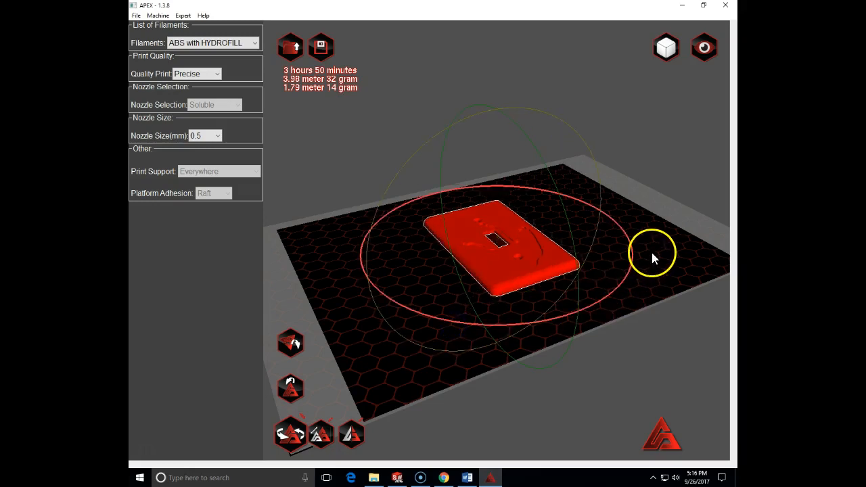
{"action": "left_click", "coordinate": [644, 352]}
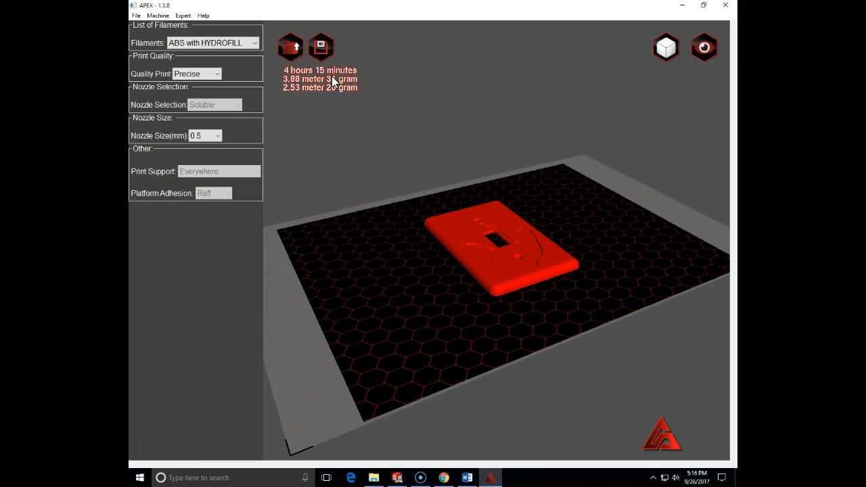
Step: Save the sliced switch plate's toolpath as a .gcode file in the switchplates folder, keeping the suggested file name
{"action": "left_click", "coordinate": [323, 48]}
{"action": "right_click_drag", "start_coordinate": [576, 234], "coordinate": [575, 288]}
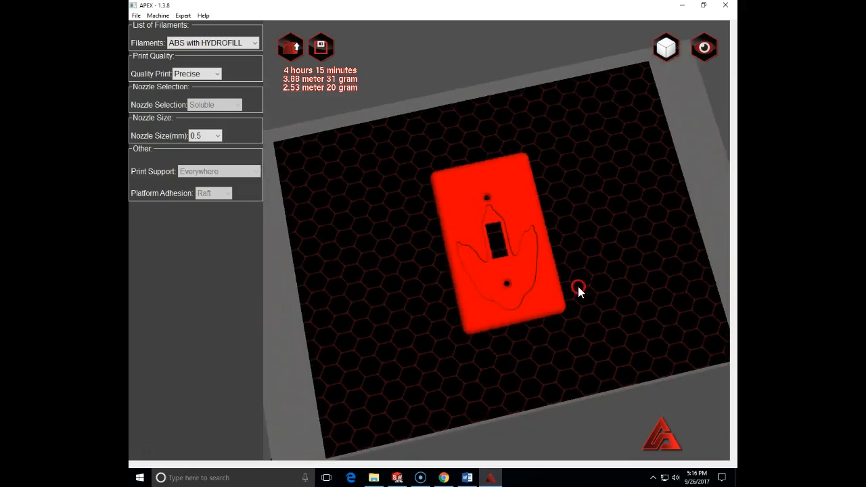
{"action": "left_click", "coordinate": [322, 59]}
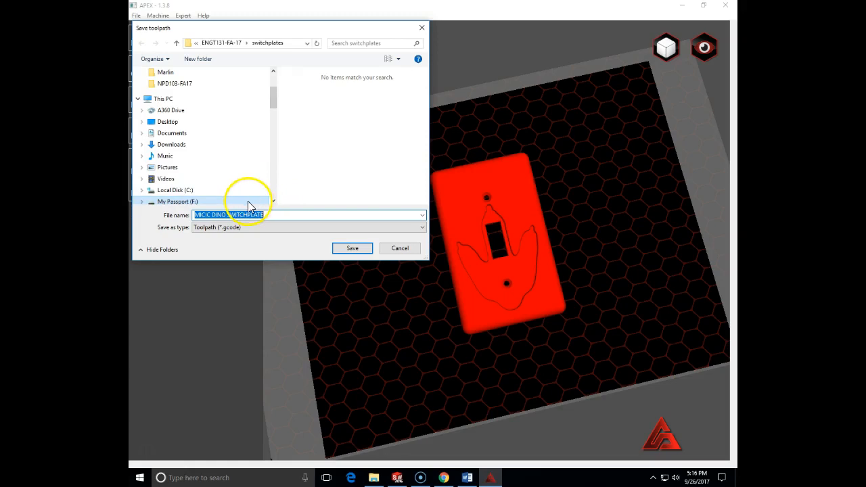
{"action": "left_click", "coordinate": [351, 249]}
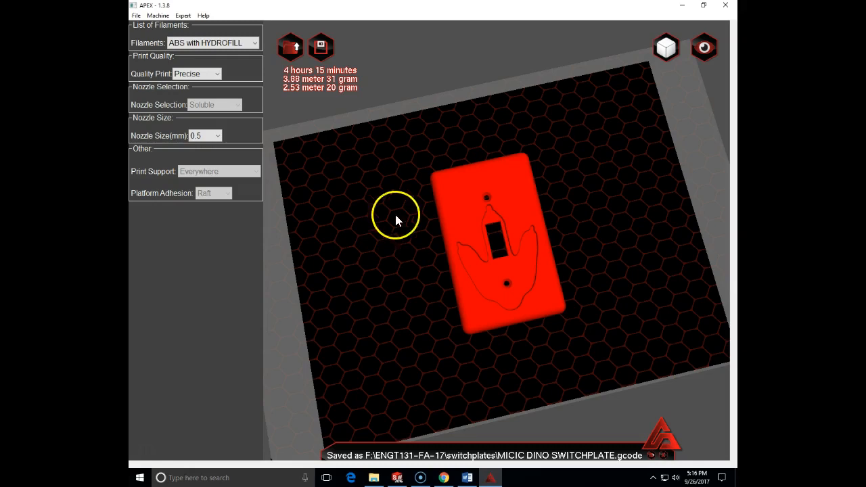
Step: Switch to the Layers view and inspect the toolpath at layers 1, 6 and 15, then return to layer 1
{"action": "right_click_drag", "start_coordinate": [671, 250], "coordinate": [643, 235]}
{"action": "left_click", "coordinate": [710, 57]}
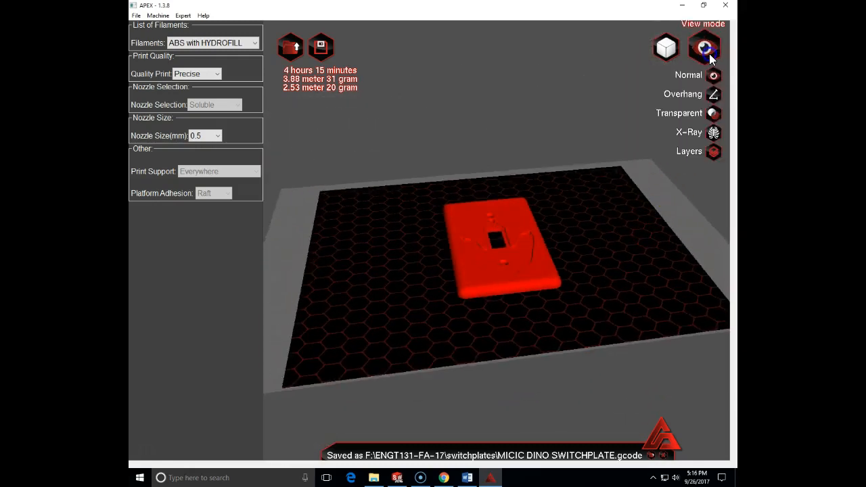
{"action": "left_click", "coordinate": [691, 50]}
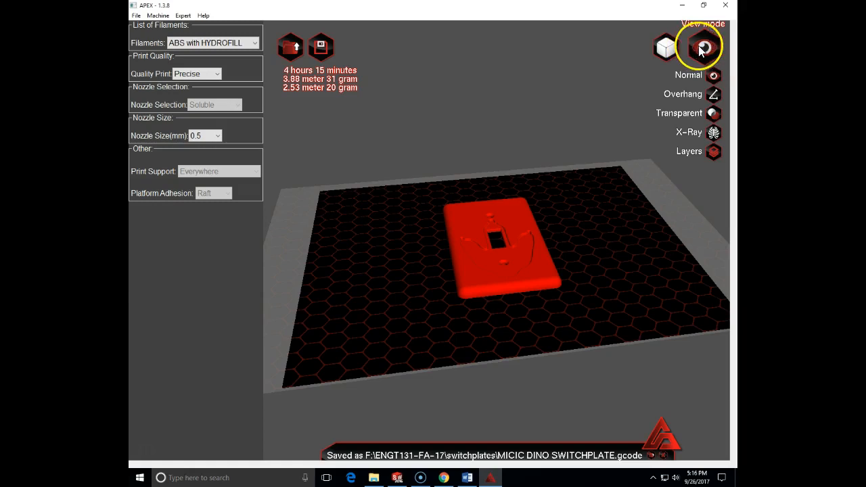
{"action": "left_click", "coordinate": [714, 155]}
{"action": "left_click_drag", "start_coordinate": [699, 241], "coordinate": [700, 388]}
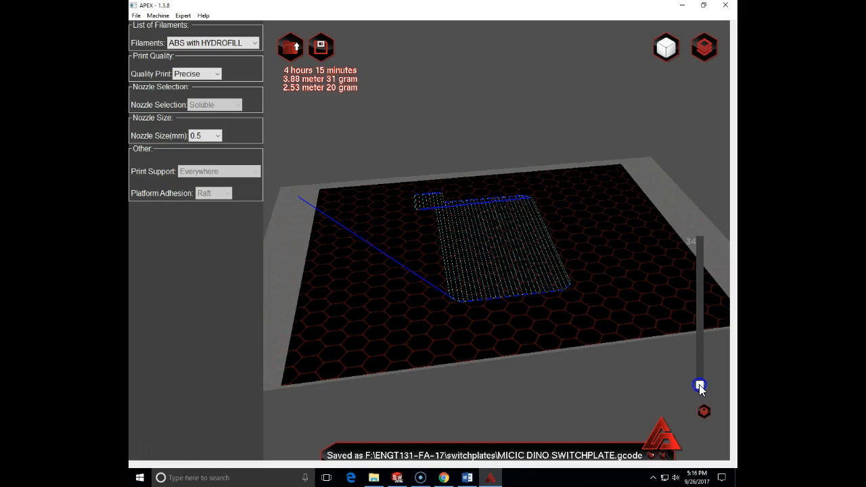
{"action": "left_click_drag", "start_coordinate": [699, 384], "coordinate": [697, 361]}
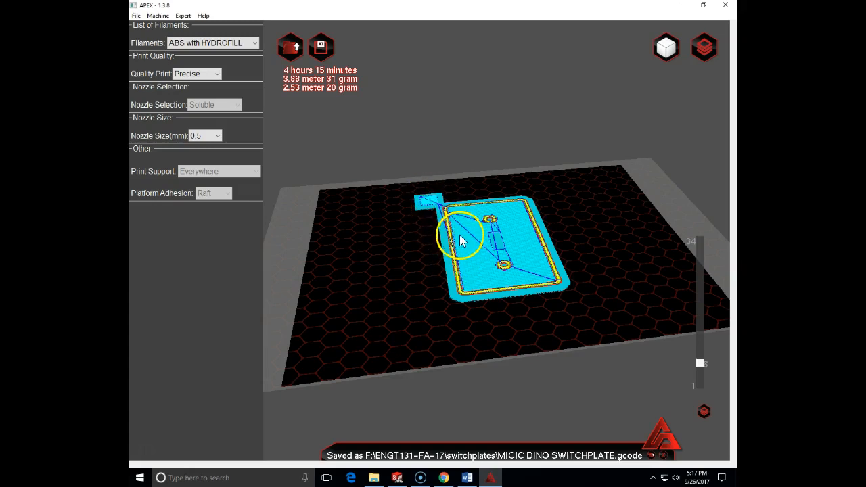
{"action": "left_click_drag", "start_coordinate": [700, 365], "coordinate": [699, 324]}
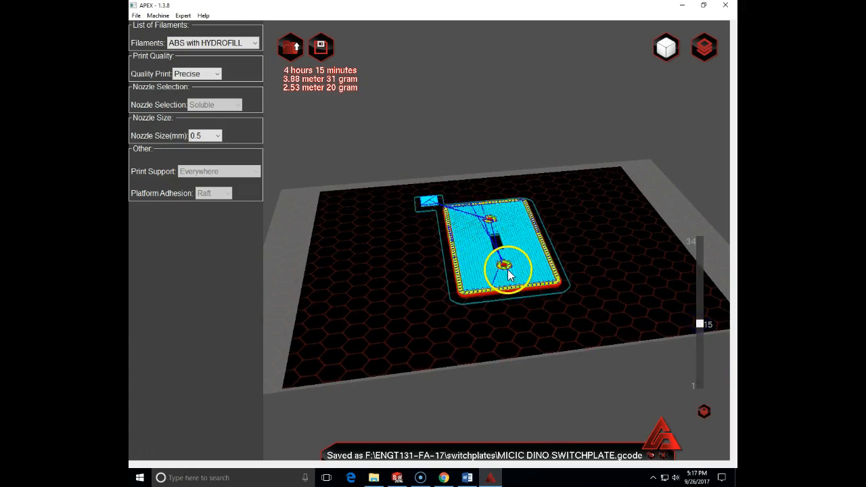
{"action": "left_click_drag", "start_coordinate": [698, 324], "coordinate": [692, 386]}
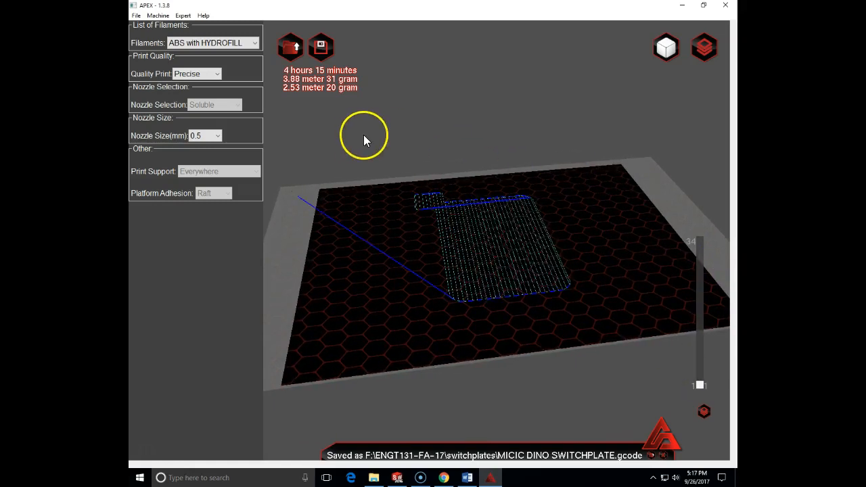